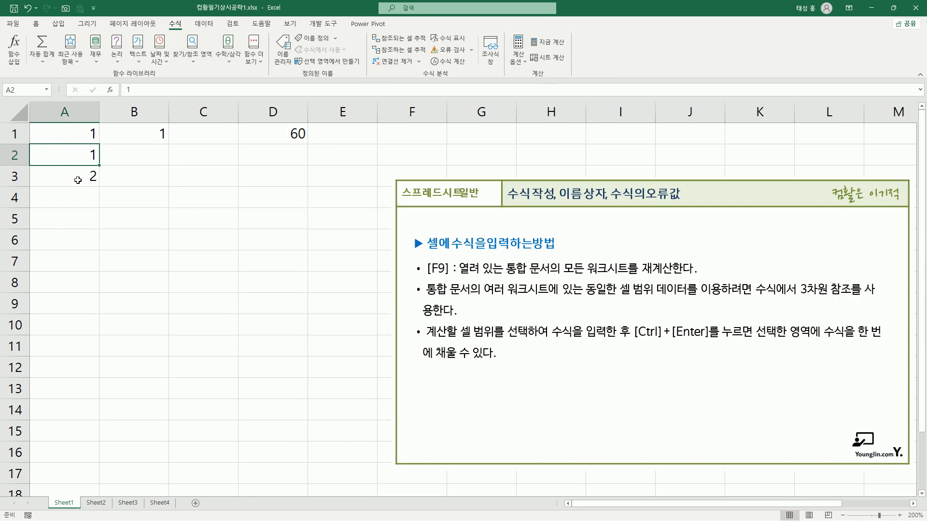
Examine the SUM formula in cell A3 of Sheet1 without changing it
{"action": "left_click", "coordinate": [74, 177]}
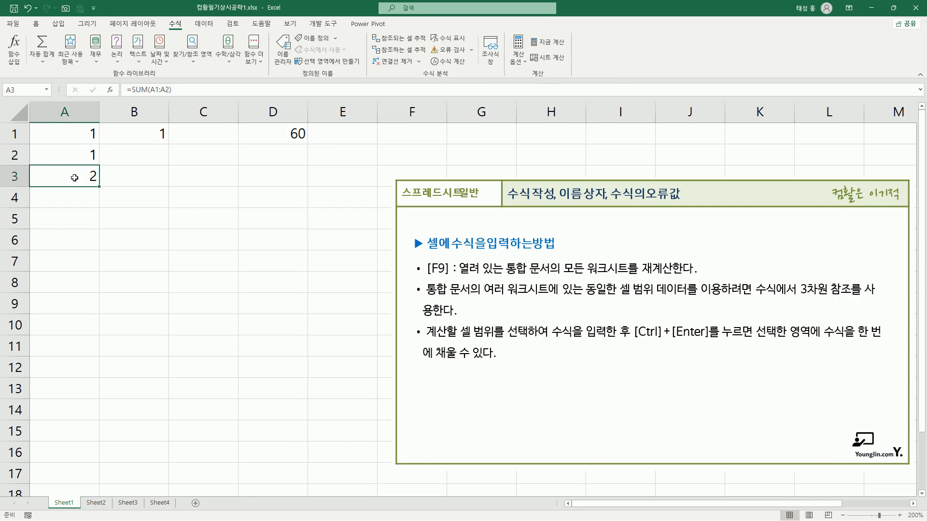
{"action": "key", "text": "F2"}
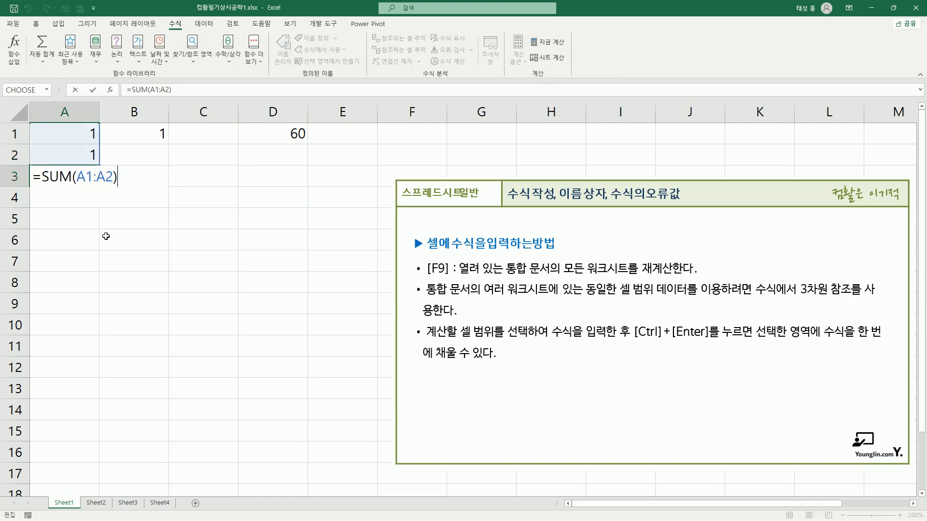
{"action": "key", "text": "Return"}
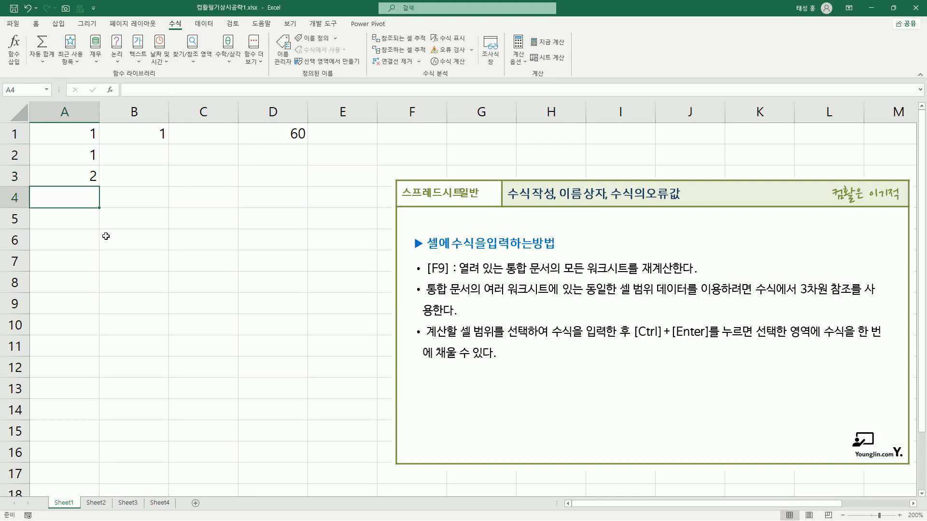
{"action": "key", "text": "Up"}
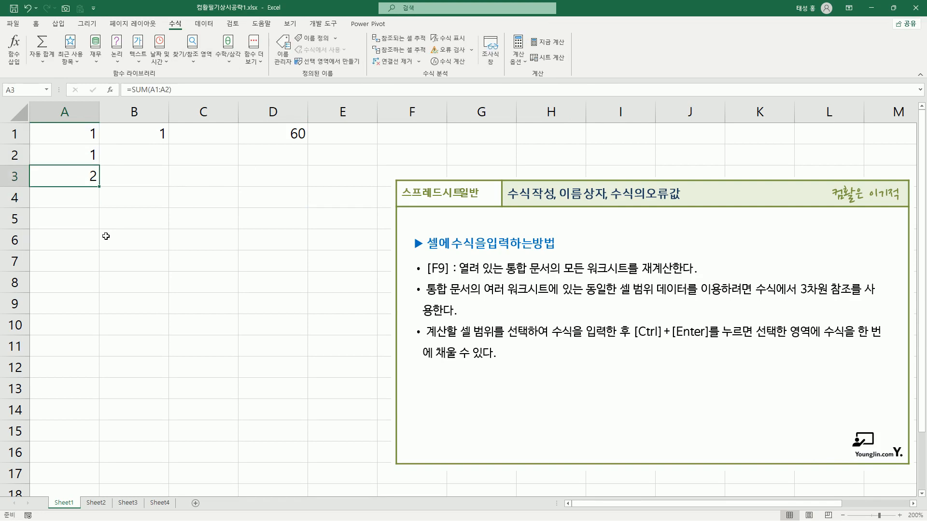
Set cell A1 to 10 and check the SUM formula cell A3
{"action": "key", "text": "ctrl+Home"}
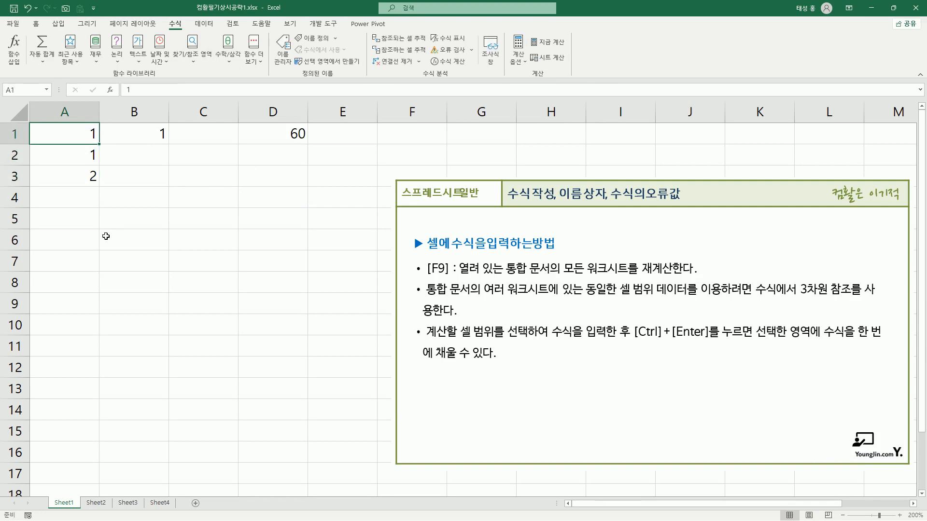
{"action": "key", "text": "F2"}
{"action": "type", "text": "0"}
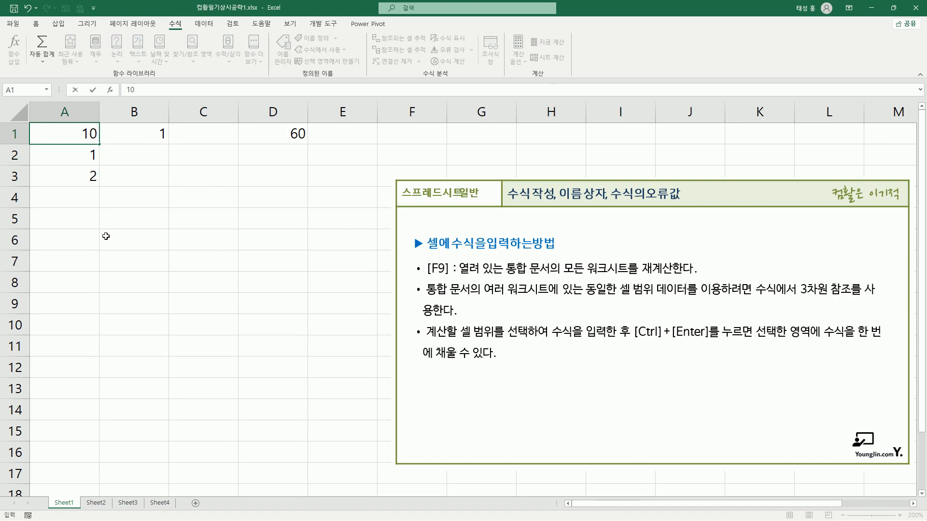
{"action": "key", "text": "Return"}
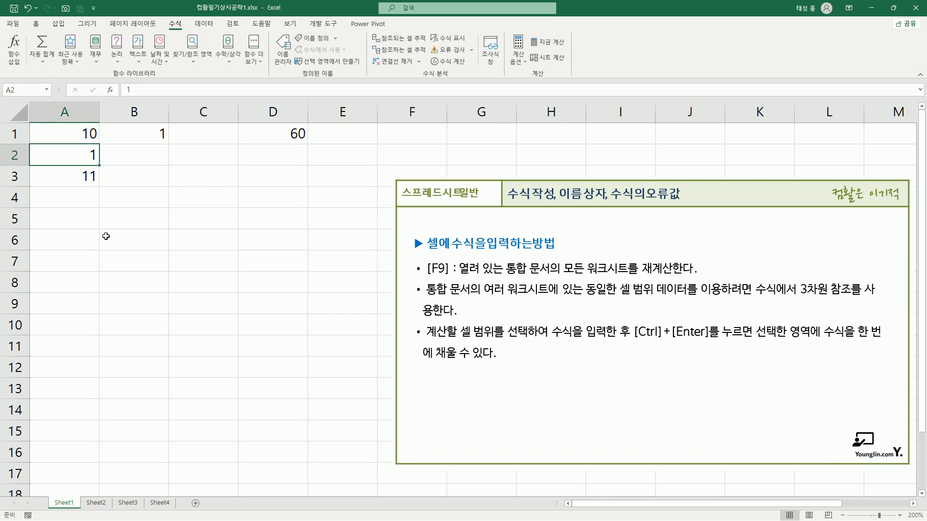
{"action": "left_click", "coordinate": [76, 178]}
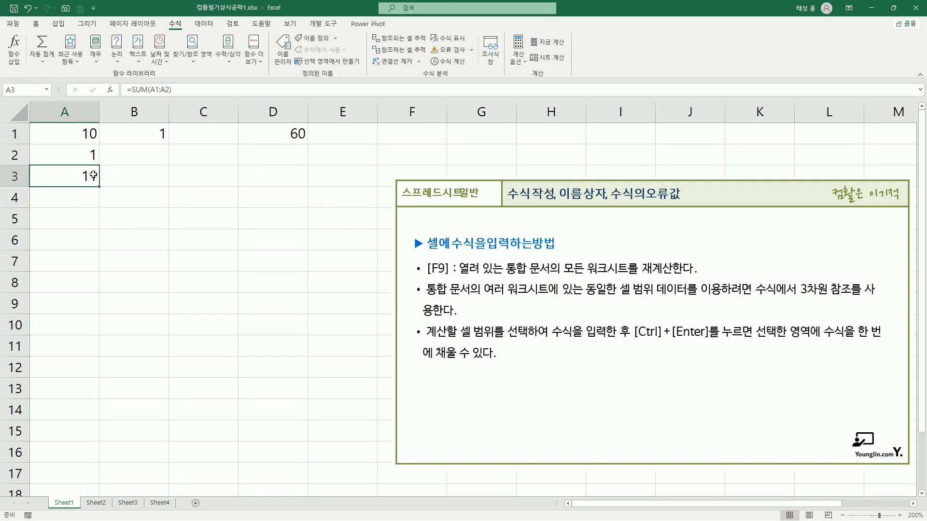
Set cell A1 back to 1 and switch the workbook's calculation option to manual
{"action": "left_click", "coordinate": [77, 137]}
{"action": "type", "text": "1"}
{"action": "key", "text": "Return"}
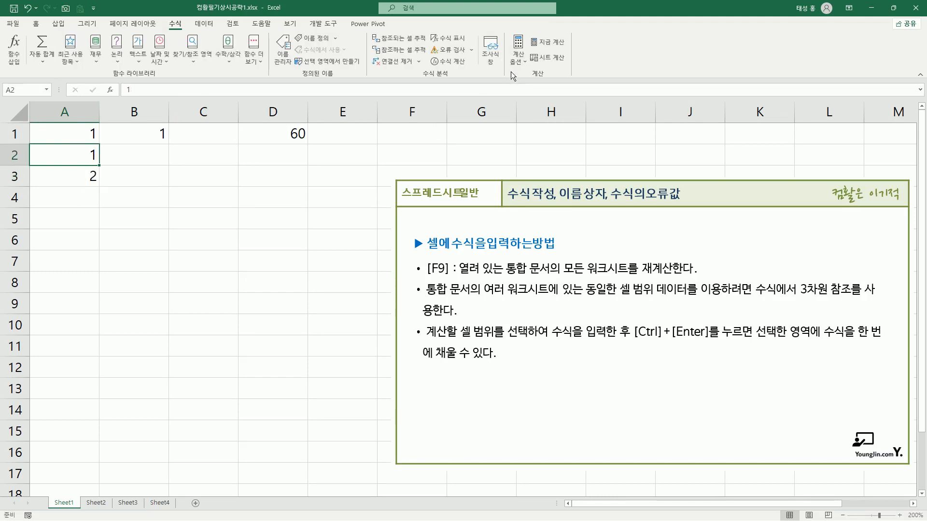
{"action": "left_click", "coordinate": [518, 55]}
{"action": "left_click", "coordinate": [536, 103]}
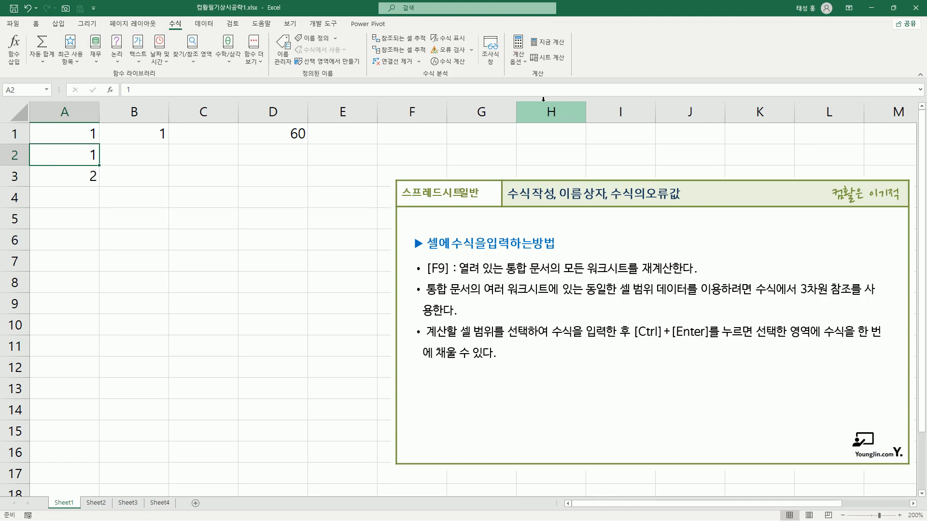
{"action": "left_click", "coordinate": [518, 55]}
{"action": "left_click", "coordinate": [224, 178]}
Review cells A1 to A3 and set A1 to 10 with manual calculation active
{"action": "left_click", "coordinate": [81, 134]}
{"action": "left_click", "coordinate": [78, 155]}
{"action": "left_click", "coordinate": [81, 175]}
{"action": "left_click", "coordinate": [80, 135]}
{"action": "type", "text": "10"}
{"action": "key", "text": "Return"}
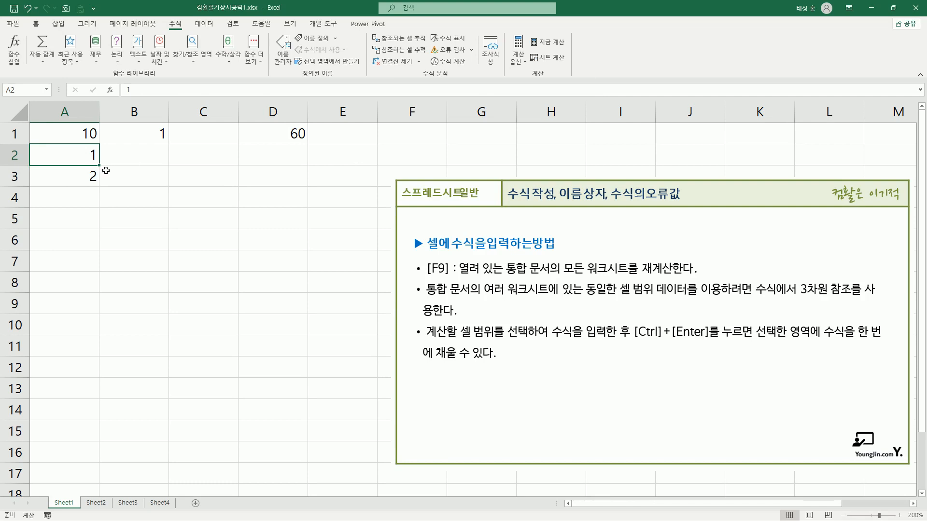
Check the active calculation option and recalculate the whole workbook so the sum in A3 updates
{"action": "left_click", "coordinate": [521, 68]}
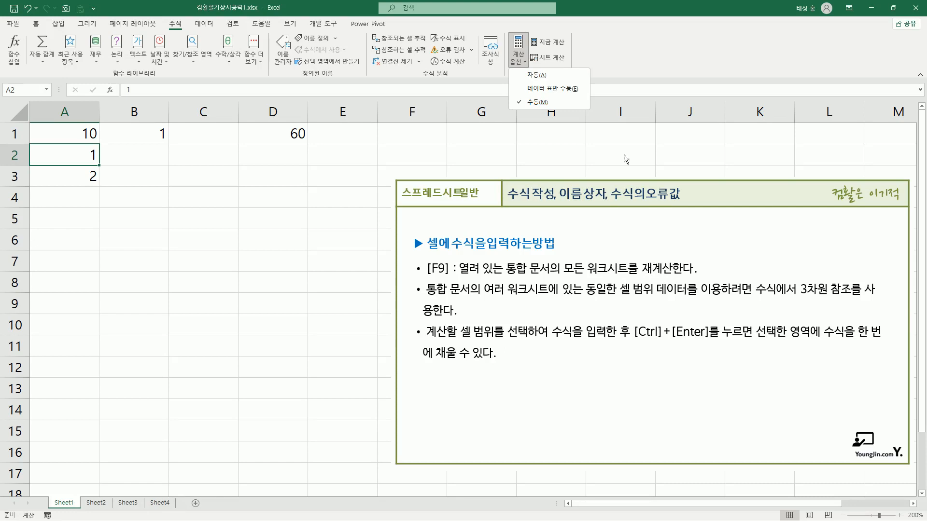
{"action": "left_click", "coordinate": [475, 152]}
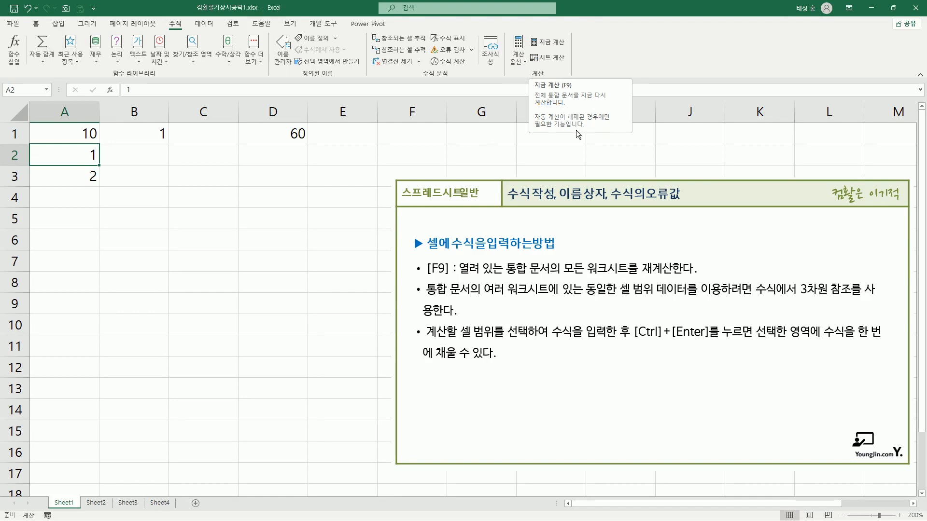
{"action": "left_click", "coordinate": [197, 173]}
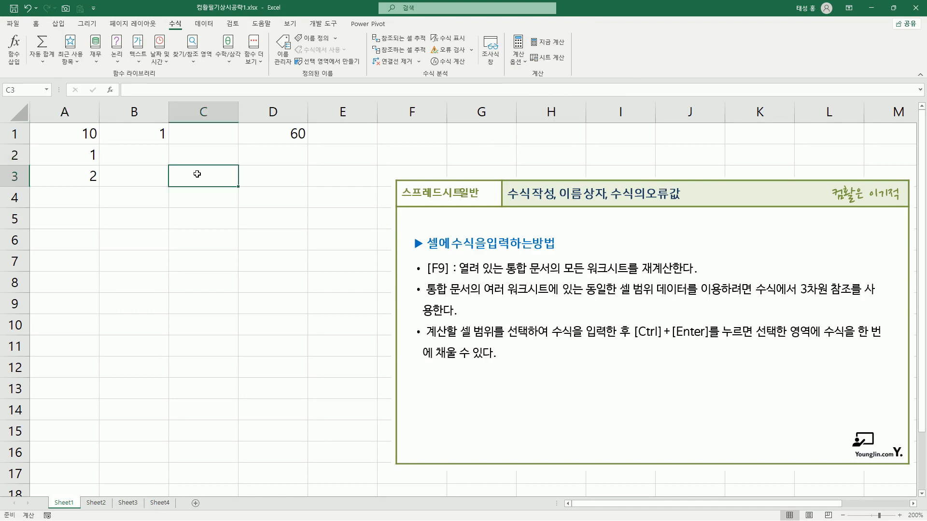
{"action": "left_click", "coordinate": [89, 163]}
{"action": "key", "text": "F9"}
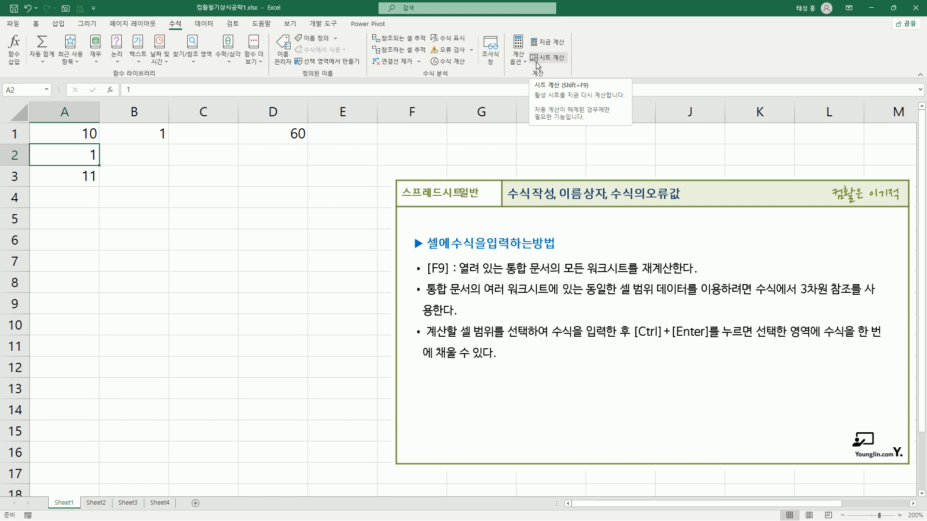
Switch the calculation option back to automatic, set cell A1 to 1 and check A3
{"action": "left_click", "coordinate": [518, 54]}
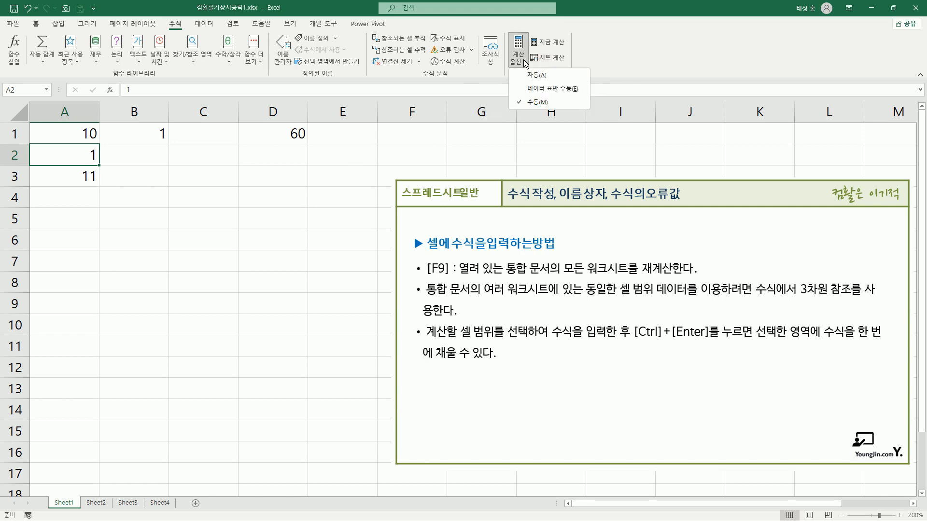
{"action": "left_click", "coordinate": [538, 77]}
{"action": "left_click", "coordinate": [154, 176]}
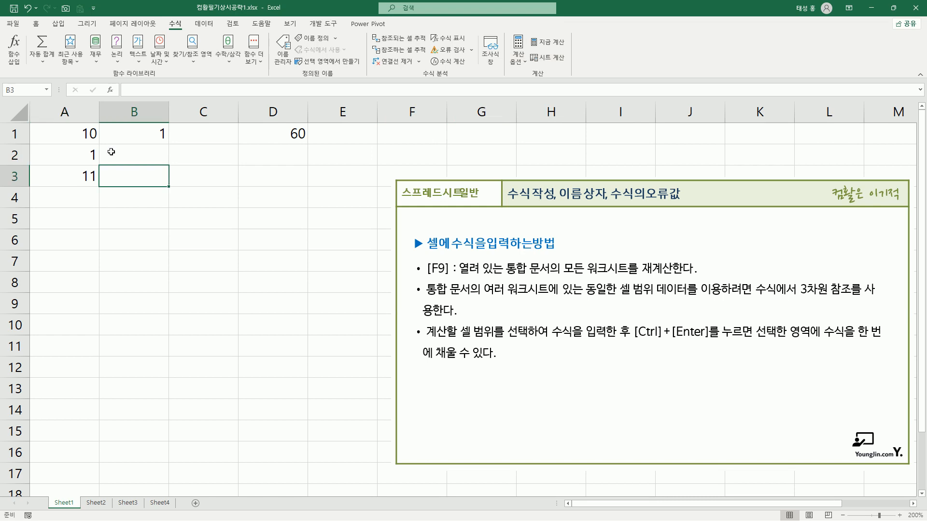
{"action": "left_click", "coordinate": [68, 134]}
{"action": "type", "text": "1"}
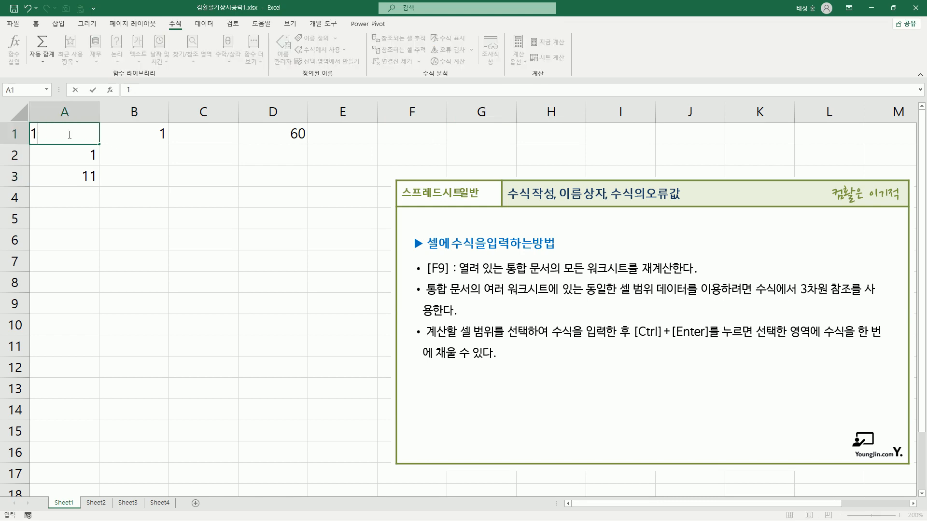
{"action": "key", "text": "Return"}
{"action": "left_click", "coordinate": [82, 176]}
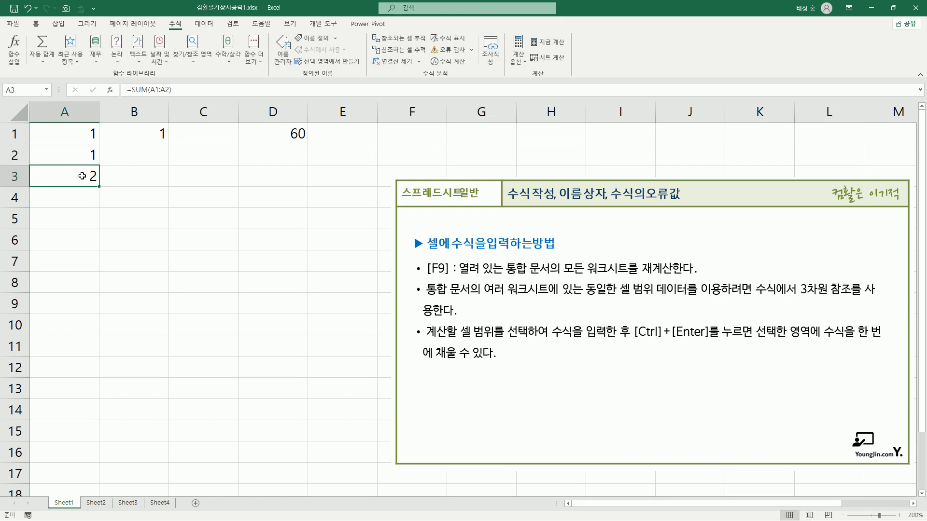
Replace the expression 10+20+30 in D1's formula with its calculated value and check the stored formula
{"action": "left_click", "coordinate": [291, 135]}
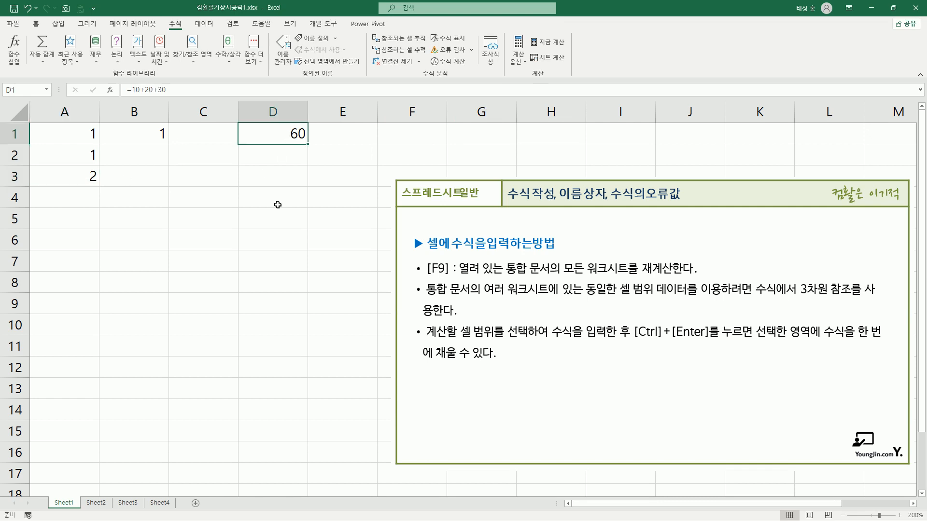
{"action": "key", "text": "F2"}
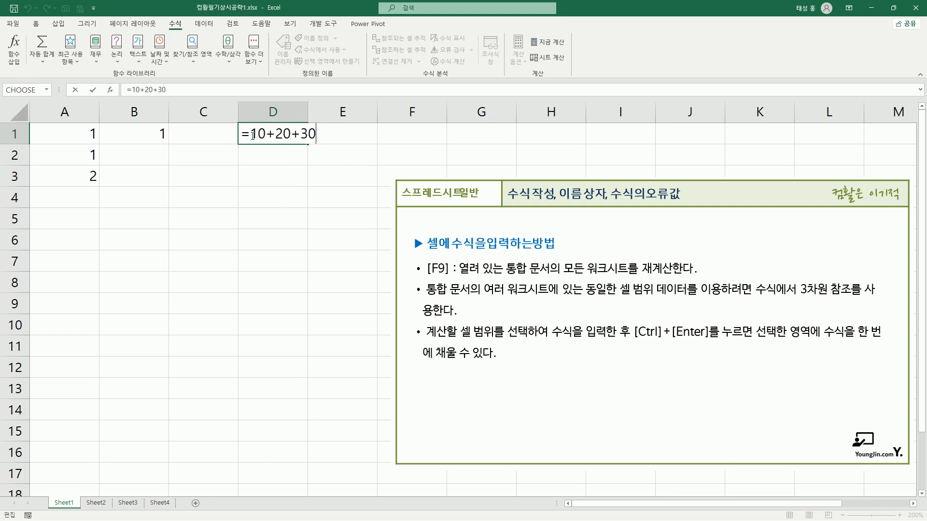
{"action": "left_click_drag", "start_coordinate": [253, 133], "coordinate": [316, 137]}
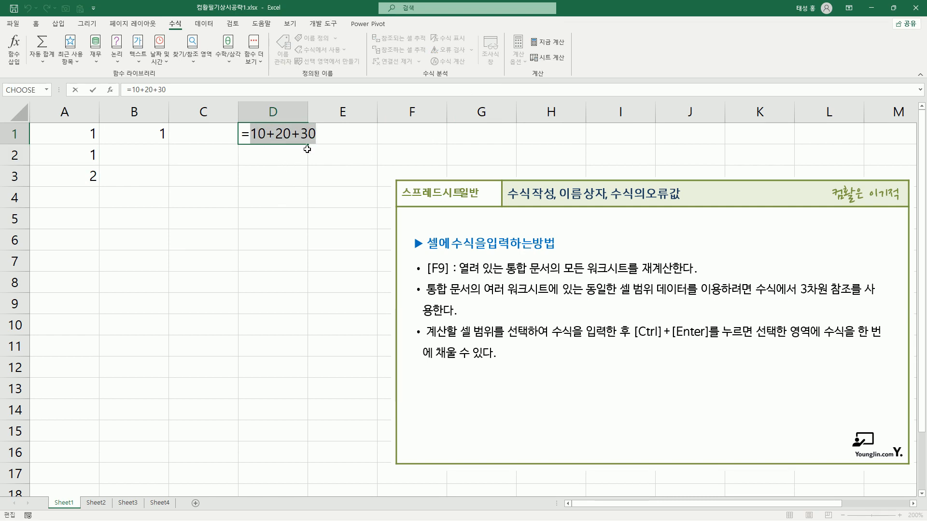
{"action": "key", "text": "F9"}
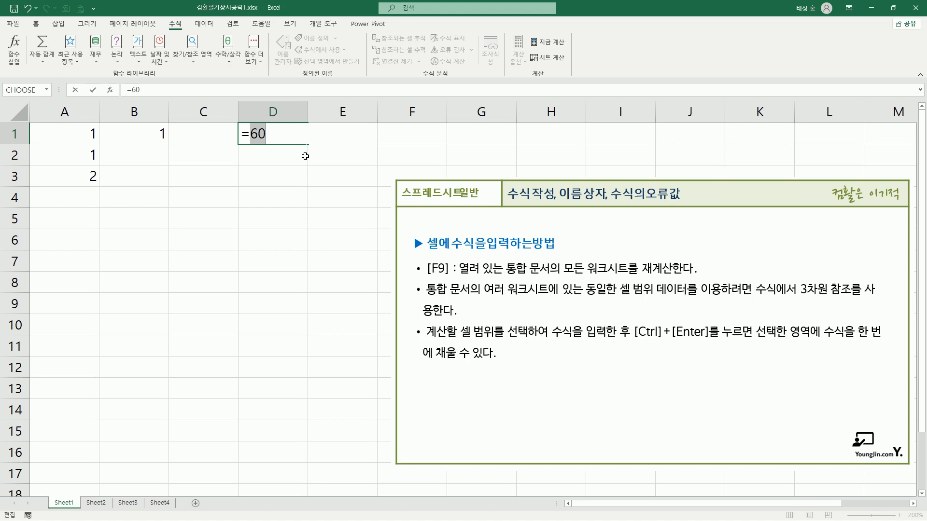
{"action": "key", "text": "Return"}
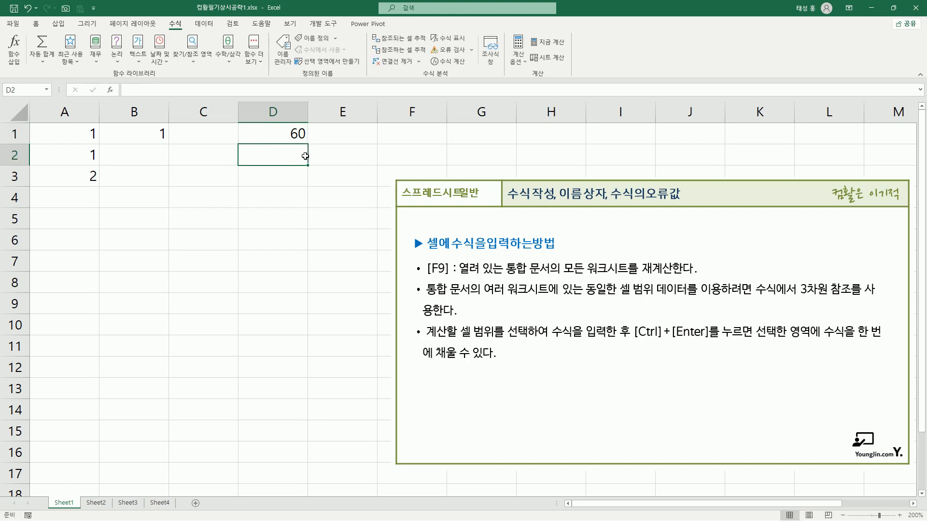
{"action": "key", "text": "Up"}
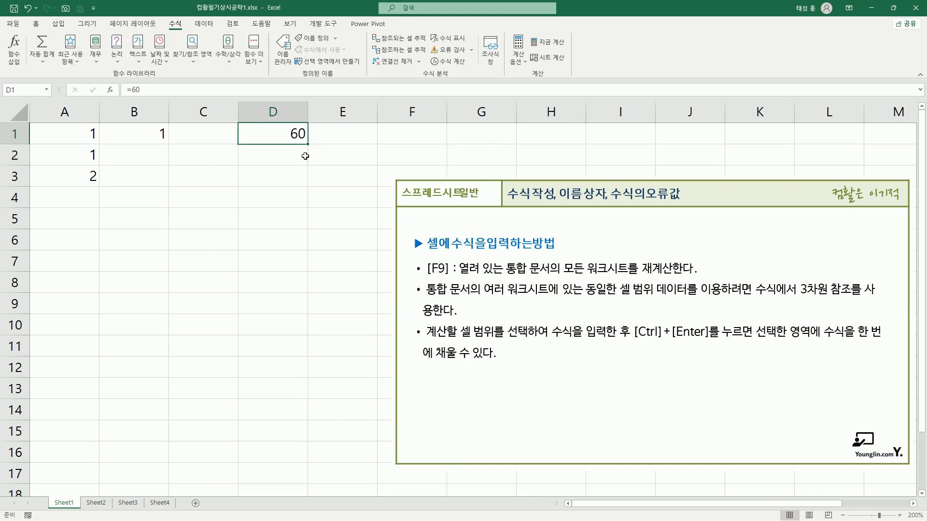
{"action": "key", "text": "F2"}
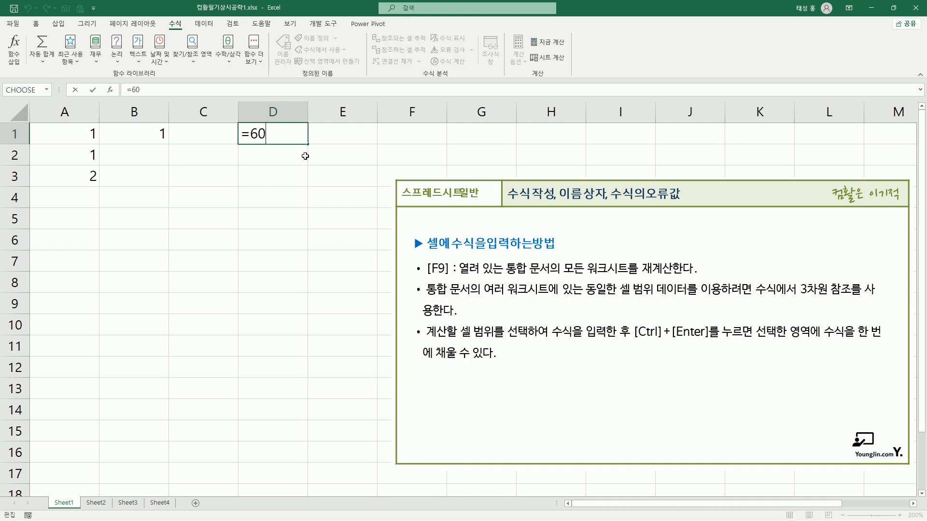
{"action": "key", "text": "Return"}
{"action": "left_click", "coordinate": [293, 133]}
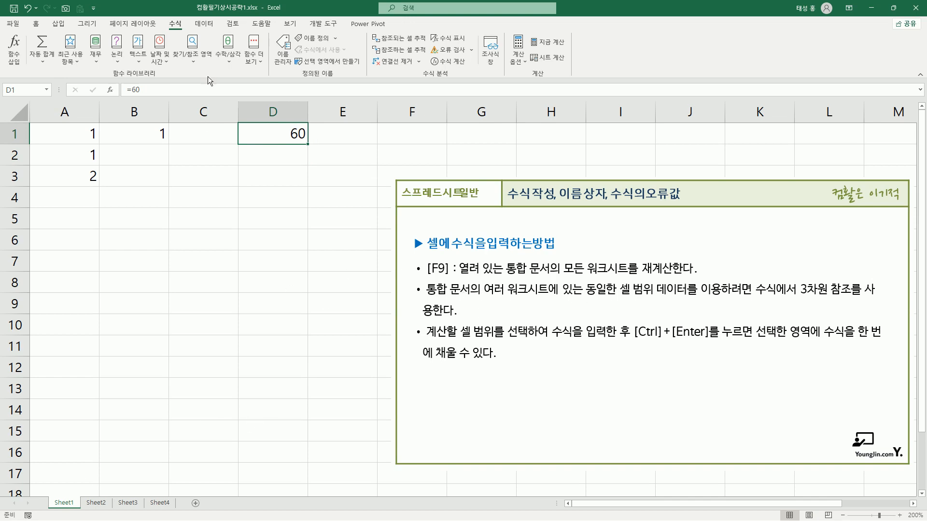
Examine the values in cells A1 and B1 on Sheet1, Sheet2 and Sheet3
{"action": "left_click", "coordinate": [84, 138]}
{"action": "left_click", "coordinate": [154, 137]}
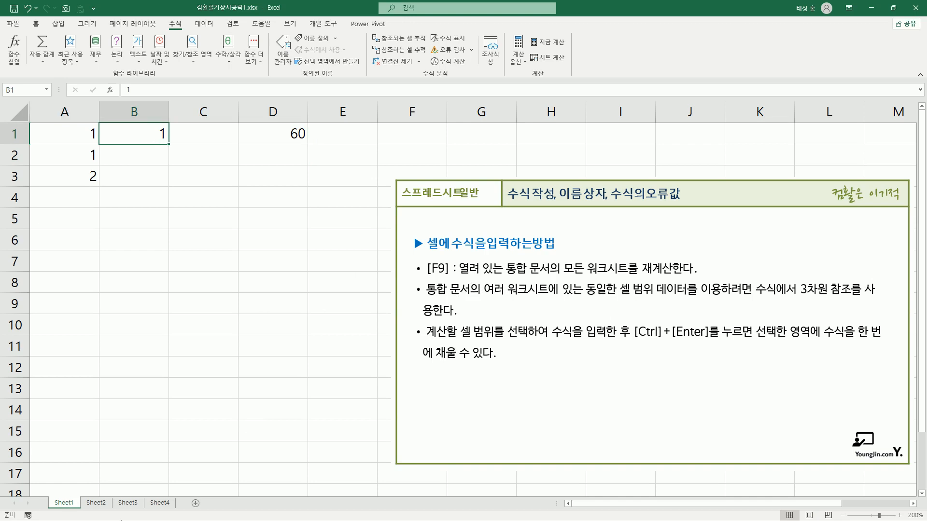
{"action": "left_click", "coordinate": [97, 501]}
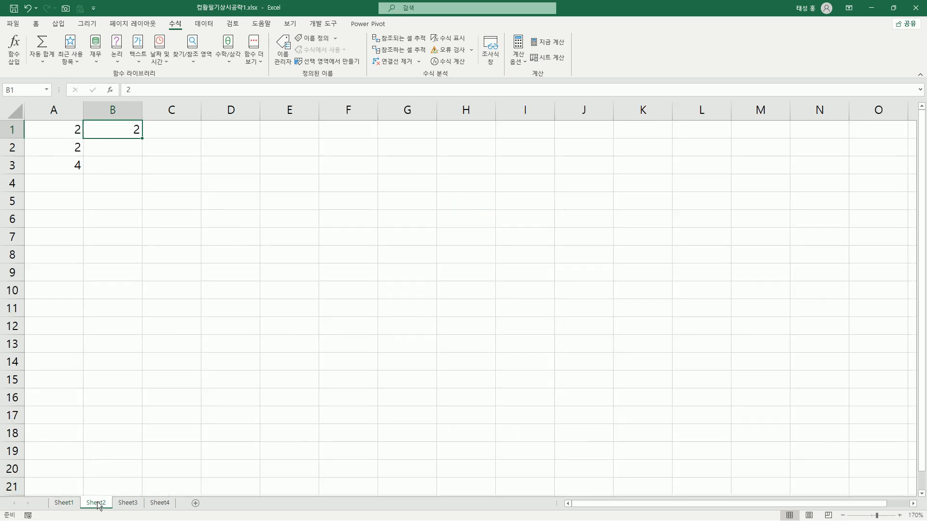
{"action": "left_click", "coordinate": [67, 131]}
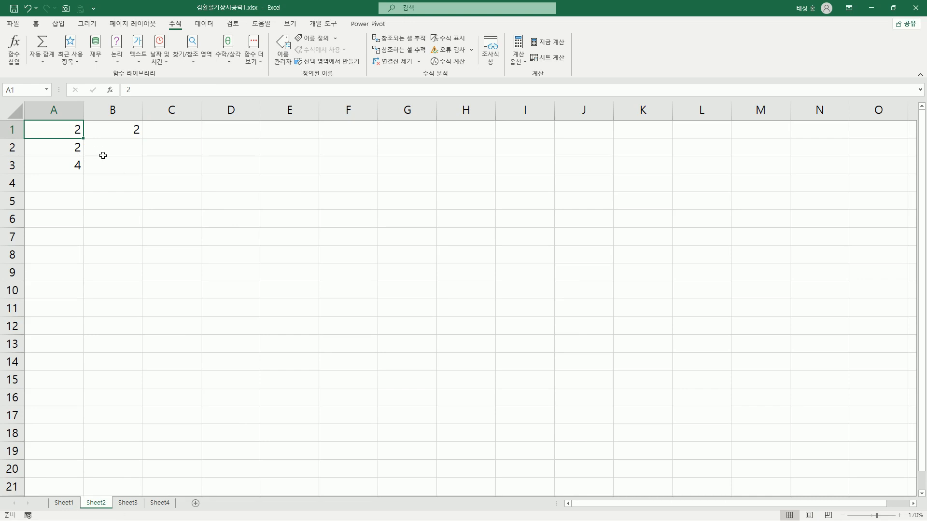
{"action": "left_click", "coordinate": [122, 131]}
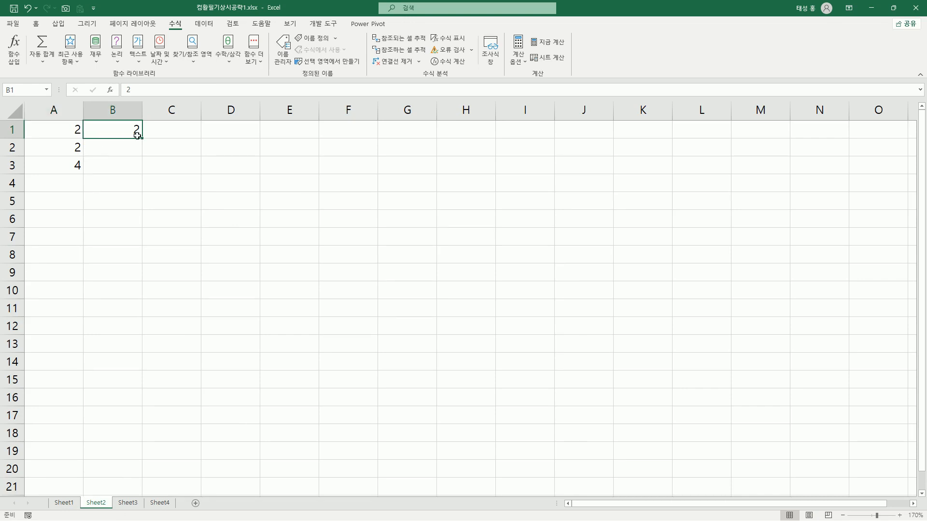
{"action": "left_click", "coordinate": [130, 502]}
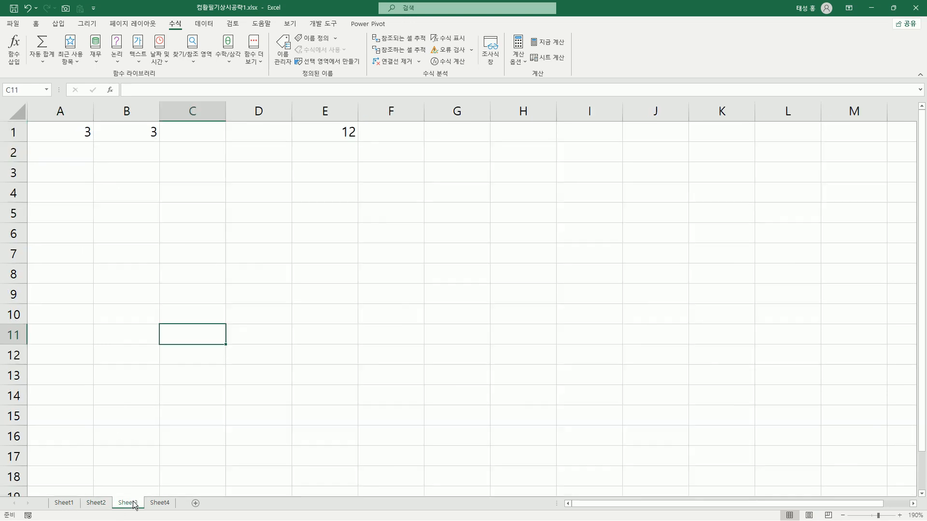
{"action": "left_click", "coordinate": [72, 135]}
{"action": "left_click", "coordinate": [137, 131]}
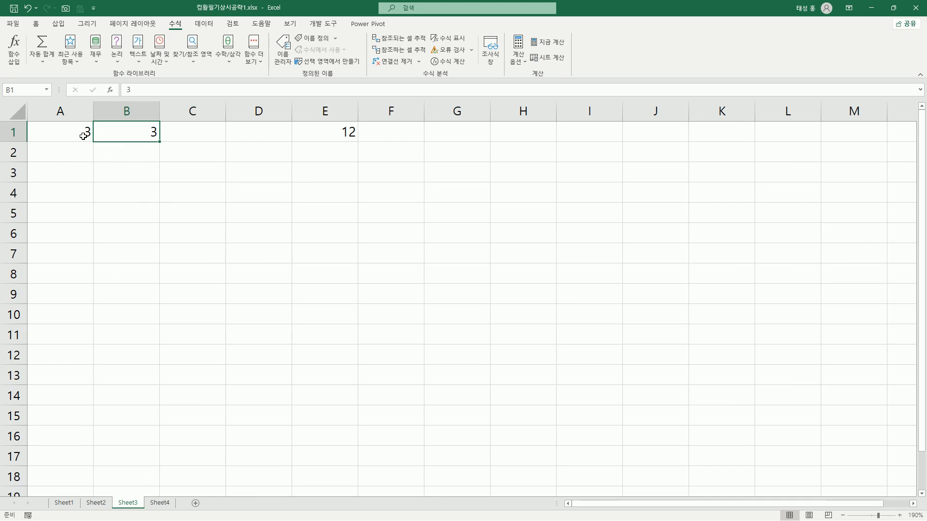
Examine the 3-D reference Sheet1:Sheet3!A1:B1 in the SUM formula of cell E1 on Sheet3
{"action": "left_click", "coordinate": [340, 133]}
{"action": "double_click", "coordinate": [337, 141]}
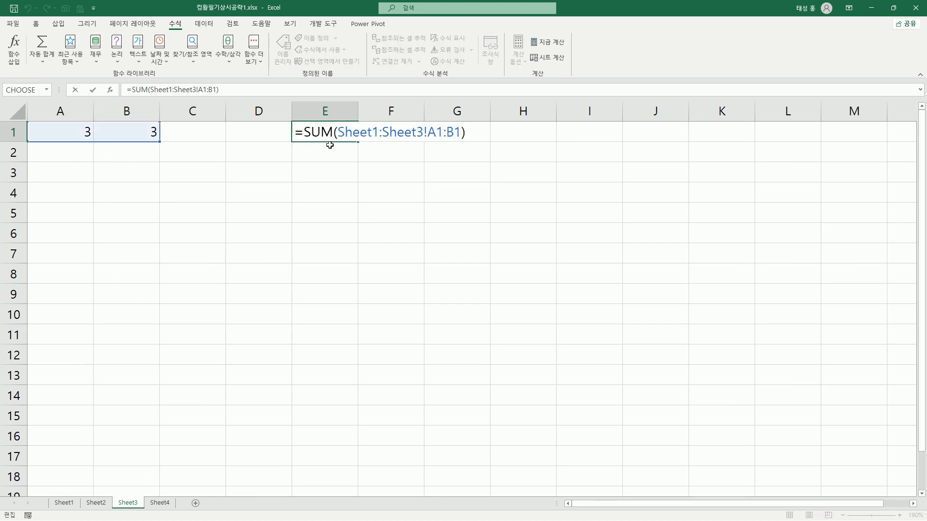
{"action": "mouse_move", "coordinate": [292, 130]}
{"action": "left_mouse_down"}
{"action": "mouse_move", "coordinate": [377, 145]}
{"action": "mouse_move", "coordinate": [423, 141]}
{"action": "left_mouse_up"}
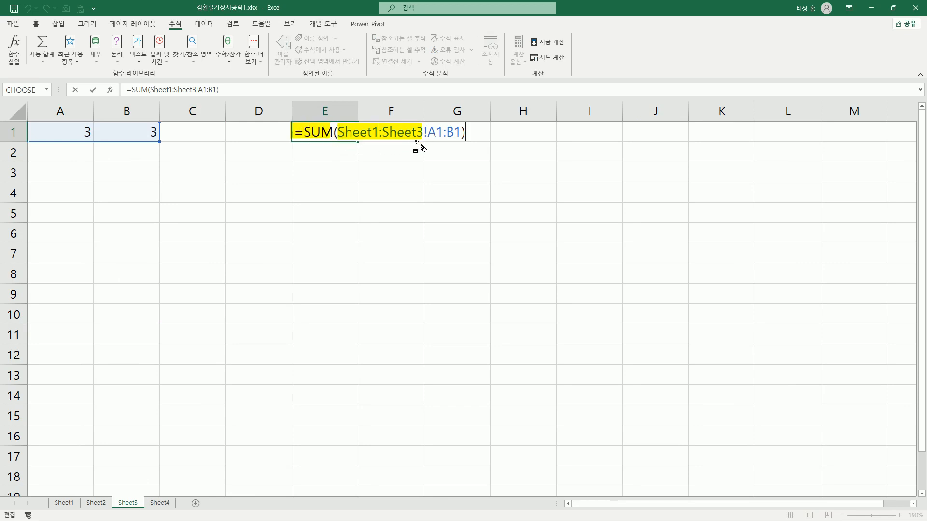
{"action": "left_click_drag", "start_coordinate": [424, 112], "coordinate": [430, 165]}
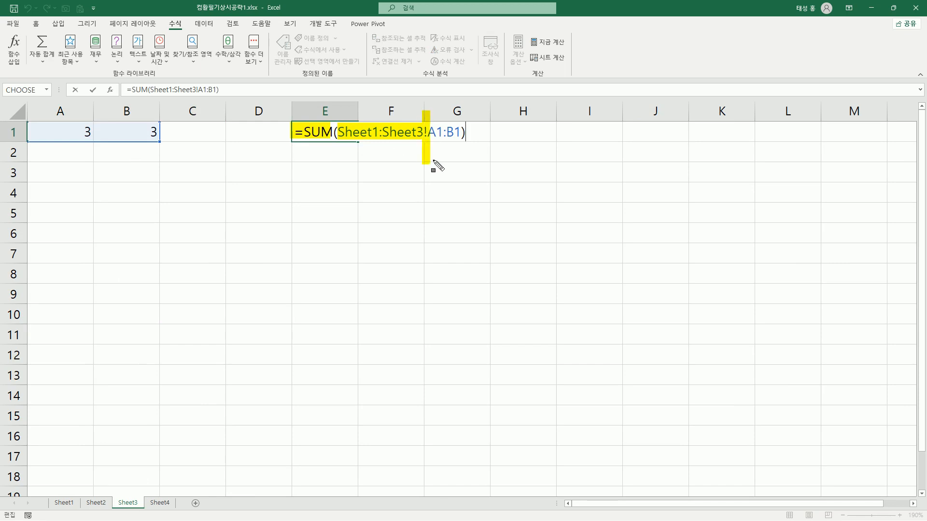
{"action": "left_click_drag", "start_coordinate": [430, 131], "coordinate": [458, 141]}
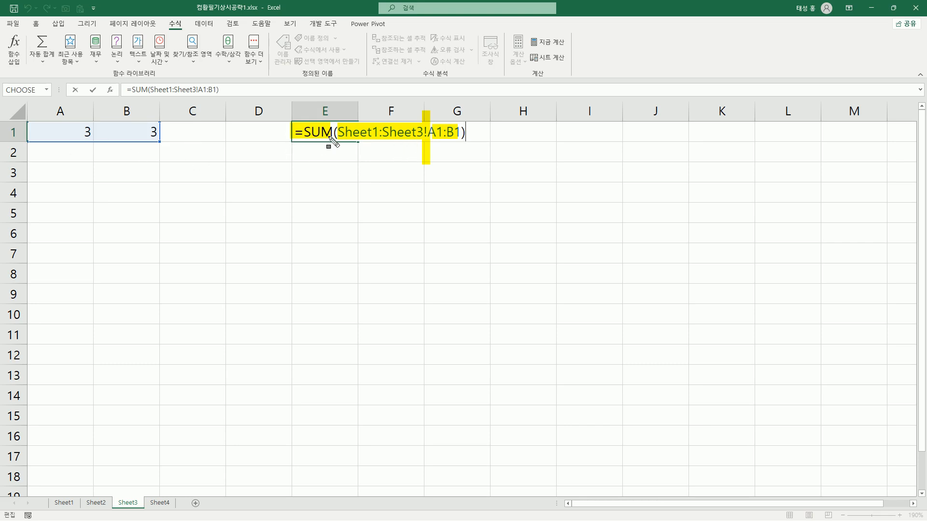
{"action": "key", "text": "Escape"}
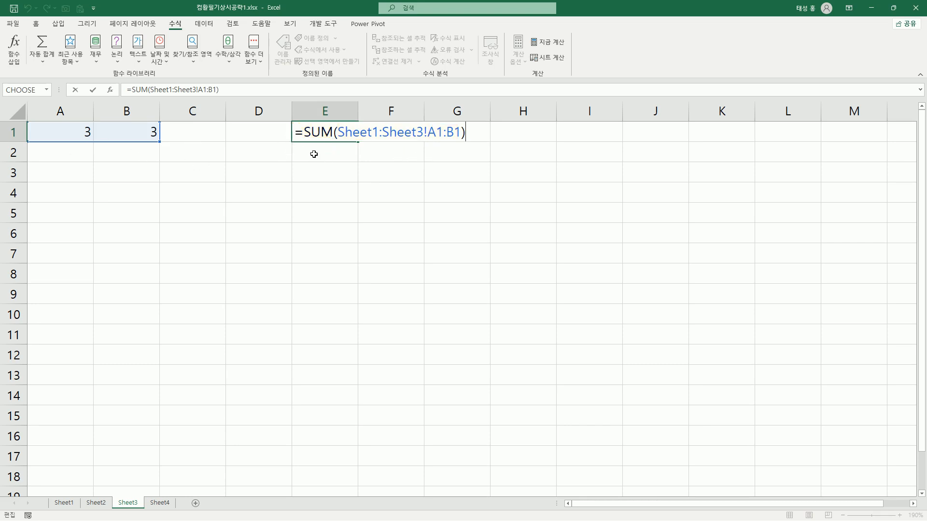
{"action": "key", "text": "Return"}
{"action": "left_click", "coordinate": [346, 130]}
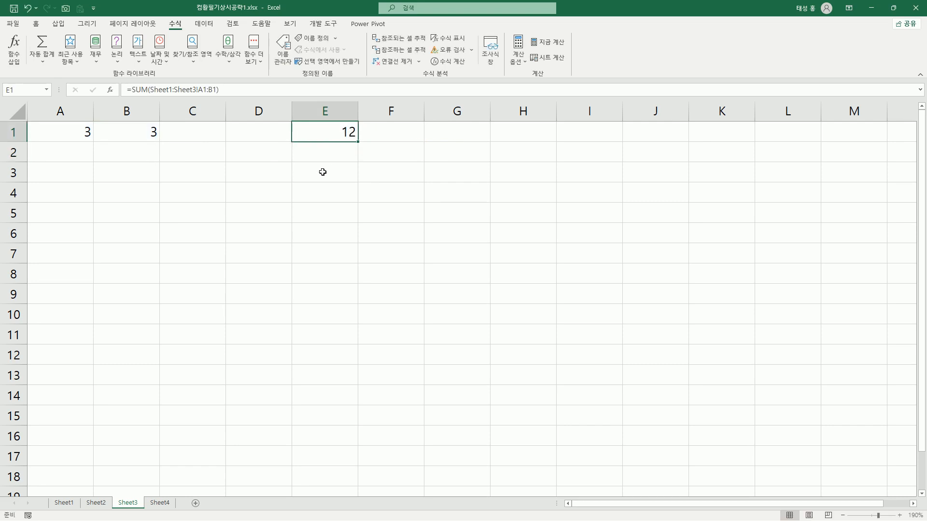
{"action": "key", "text": "F2"}
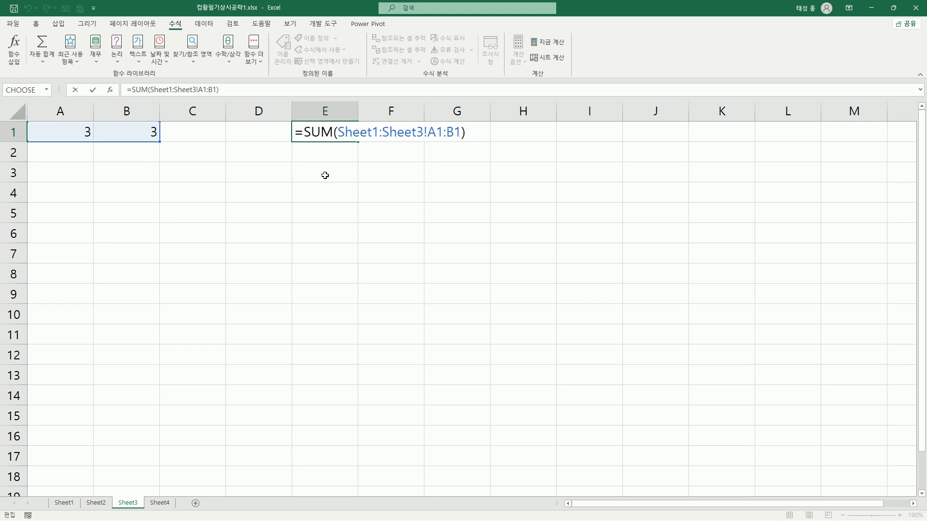
{"action": "key", "text": "Return"}
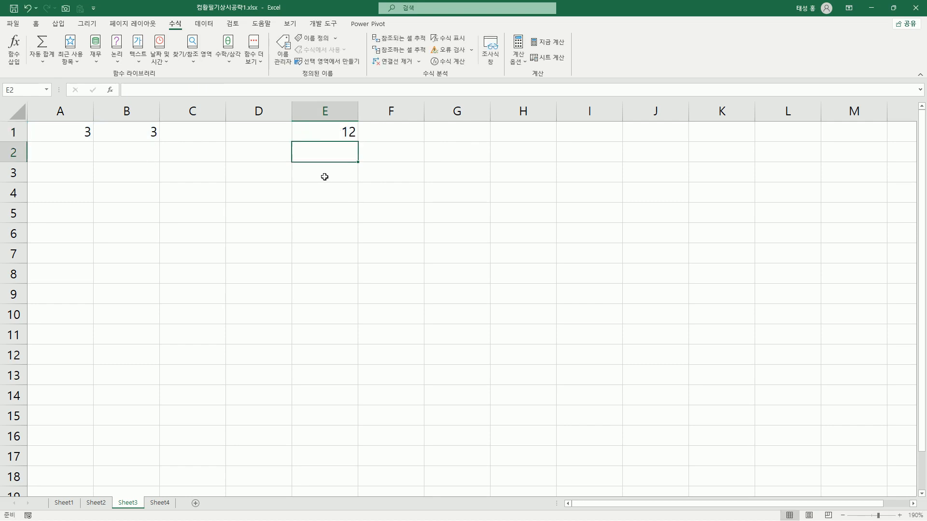
On Sheet4, enter a SUM of B2:C2 in cell D2 under the 합계 heading
{"action": "left_click", "coordinate": [67, 502]}
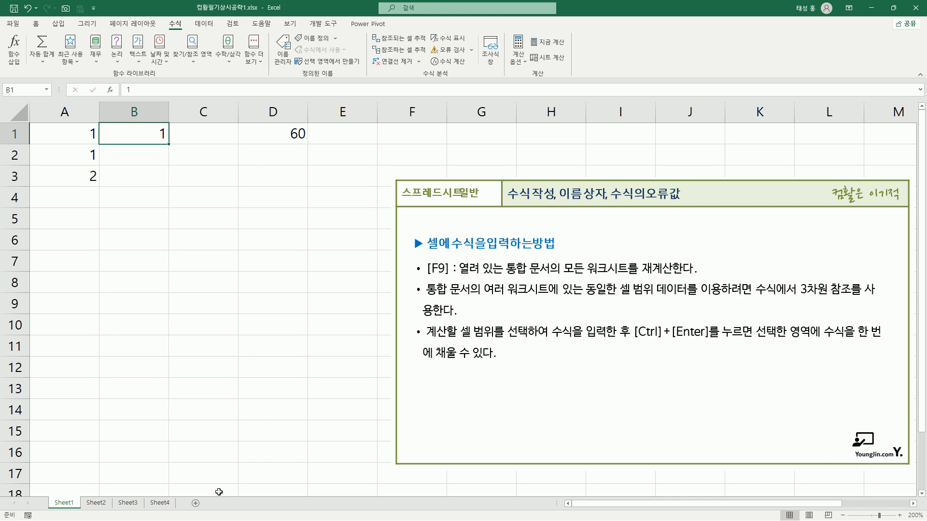
{"action": "left_click", "coordinate": [170, 503]}
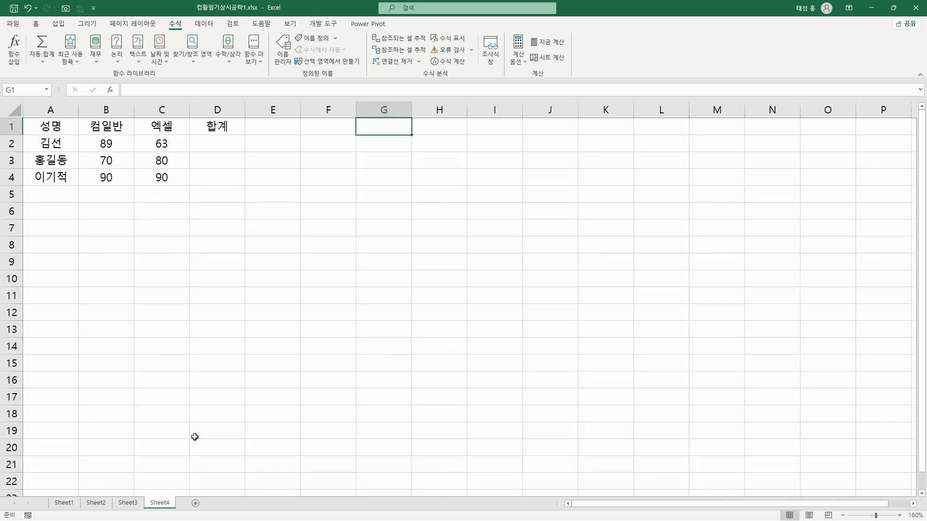
{"action": "left_click", "coordinate": [224, 144]}
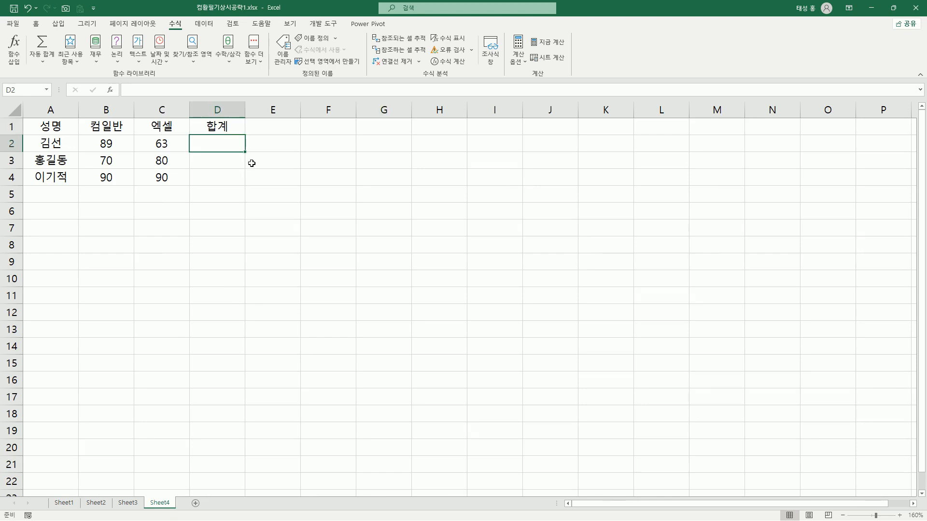
{"action": "type", "text": "="}
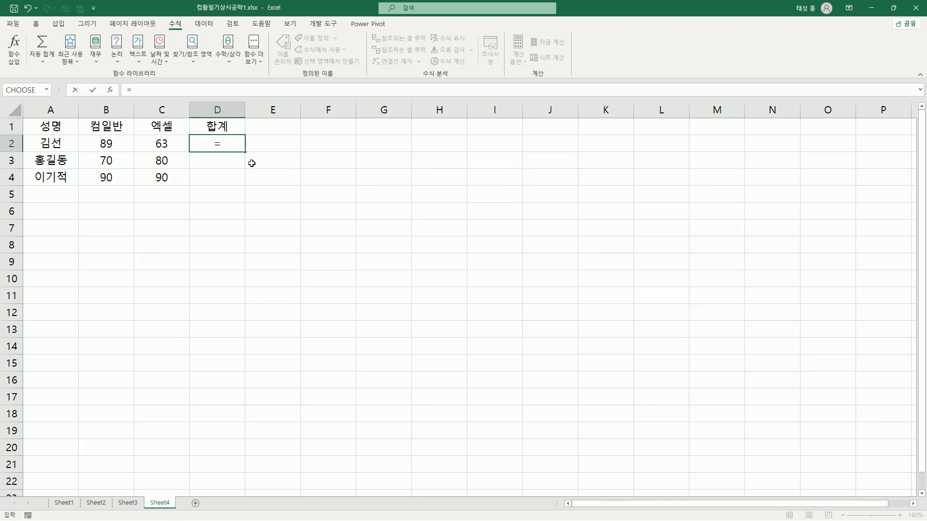
{"action": "type", "text": "sum"}
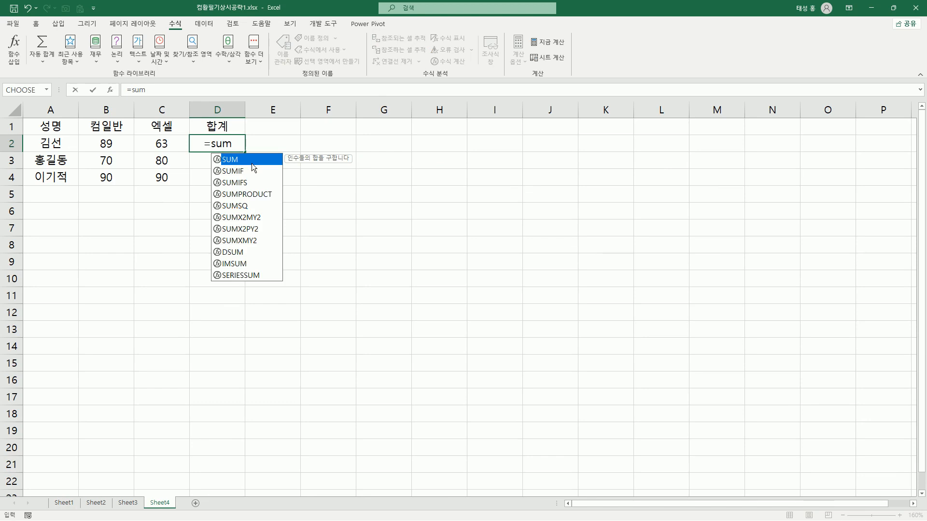
{"action": "type", "text": "("}
{"action": "left_click_drag", "start_coordinate": [114, 143], "coordinate": [146, 143]}
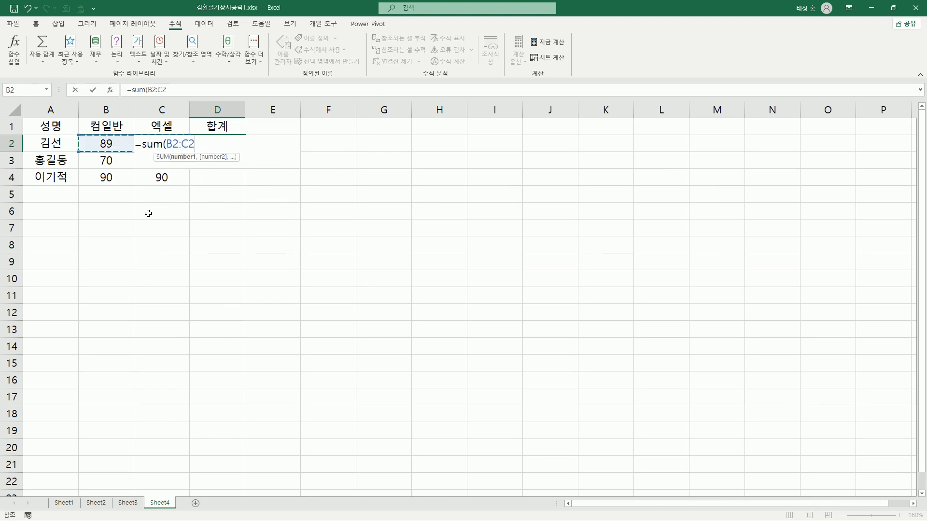
{"action": "key", "text": "Return"}
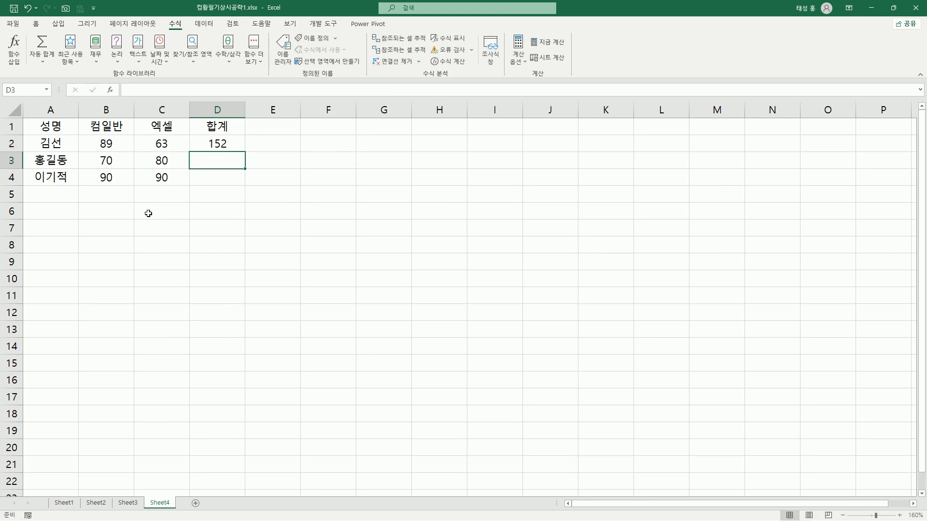
{"action": "key", "text": "Up"}
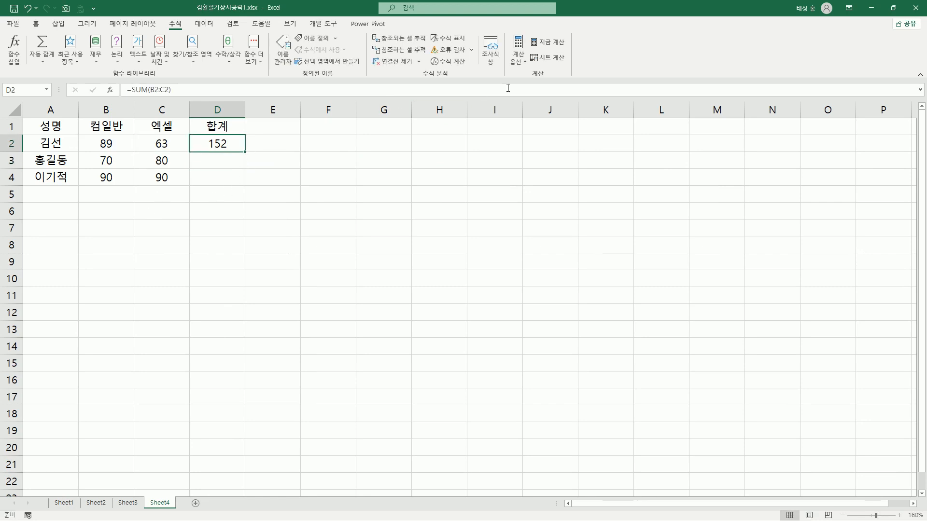
Check the calculation option and copy the SUM formula from D2 down through D4 with AutoFill
{"action": "left_click", "coordinate": [518, 54]}
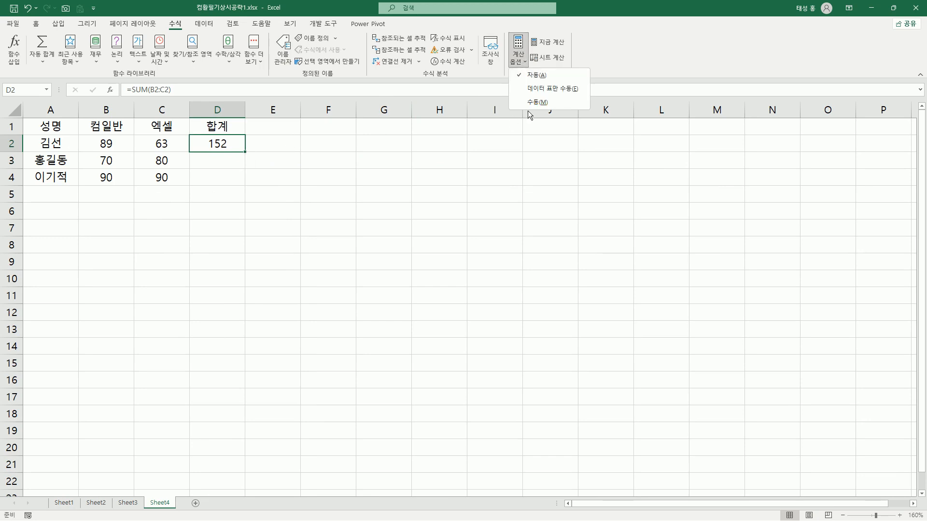
{"action": "left_click", "coordinate": [225, 164]}
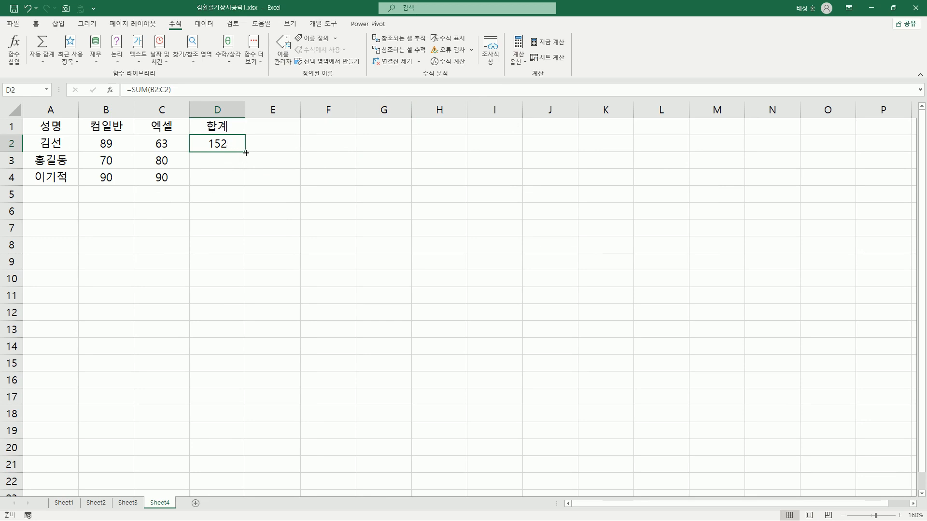
{"action": "left_click_drag", "start_coordinate": [246, 152], "coordinate": [248, 188]}
{"action": "left_click", "coordinate": [243, 149]}
{"action": "left_click_drag", "start_coordinate": [245, 153], "coordinate": [248, 188]}
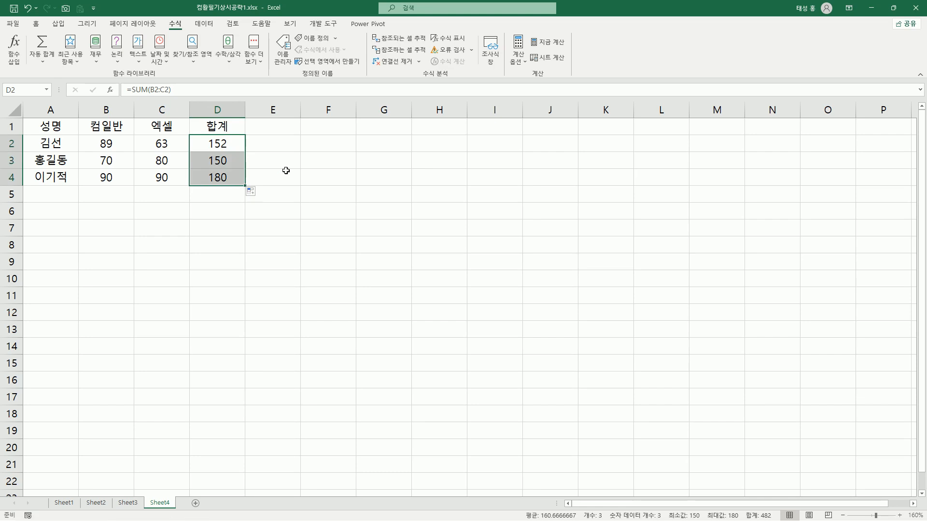
Clear the total formulas from D2:D4
{"action": "left_click", "coordinate": [286, 171]}
{"action": "left_click_drag", "start_coordinate": [225, 149], "coordinate": [224, 174]}
{"action": "key", "text": "Delete"}
{"action": "left_click", "coordinate": [304, 163]}
Enter =SUM(B2:C2) into the whole selected range D2:D4 in a single entry
{"action": "left_click_drag", "start_coordinate": [227, 143], "coordinate": [221, 178]}
{"action": "type", "text": "=s"}
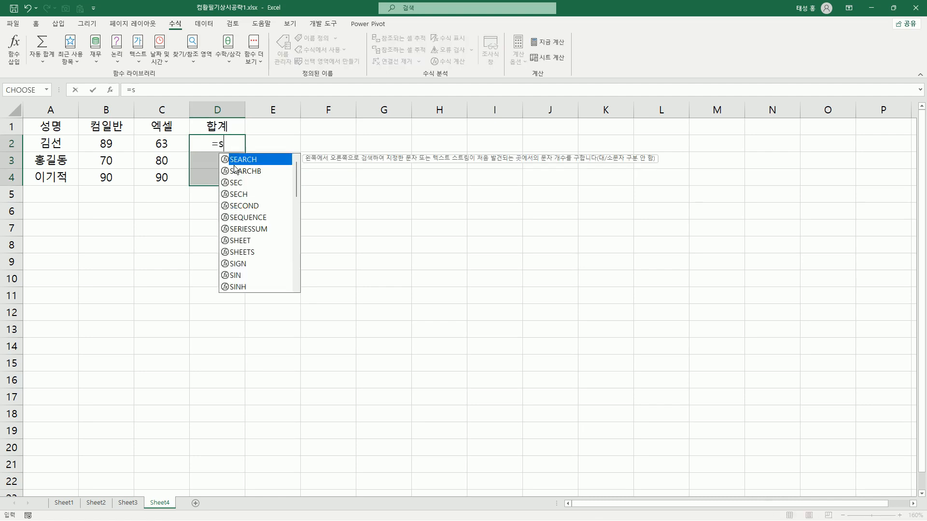
{"action": "type", "text": "um("}
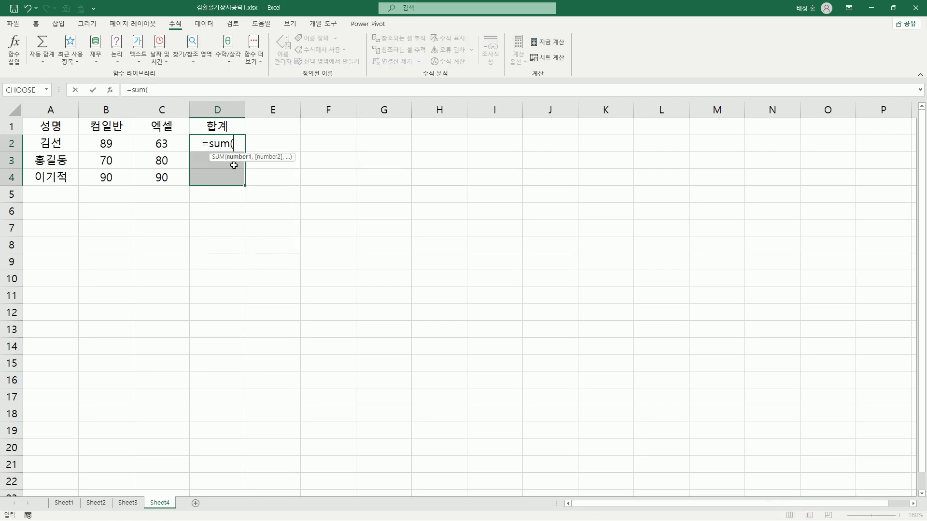
{"action": "left_click_drag", "start_coordinate": [111, 145], "coordinate": [145, 146]}
{"action": "type", "text": ")"}
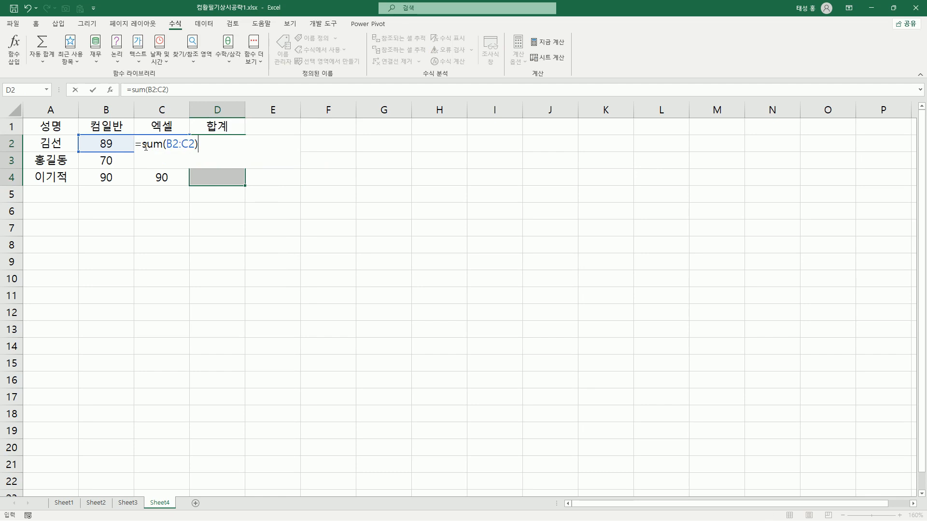
{"action": "key", "text": "ctrl+Return"}
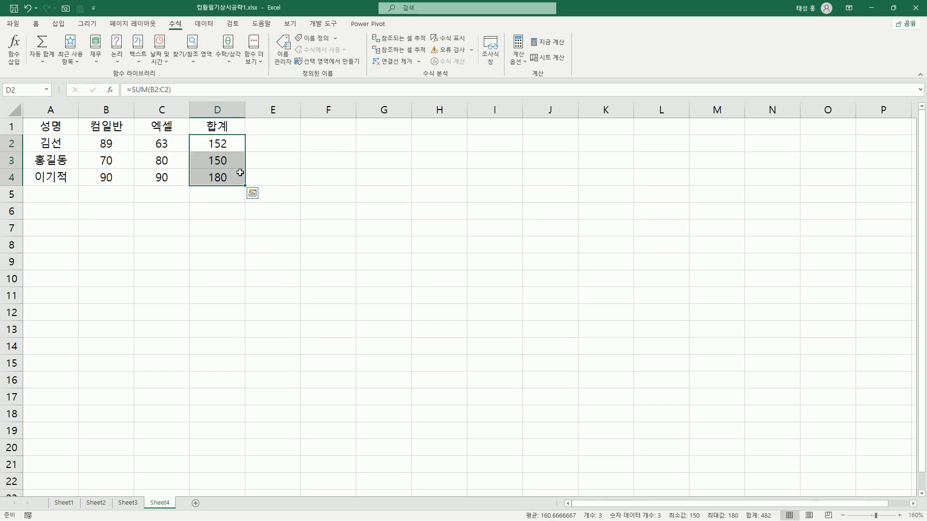
Fill every cell of the range F1:I7 with the text 이기적 in a single entry
{"action": "left_click_drag", "start_coordinate": [331, 129], "coordinate": [509, 234]}
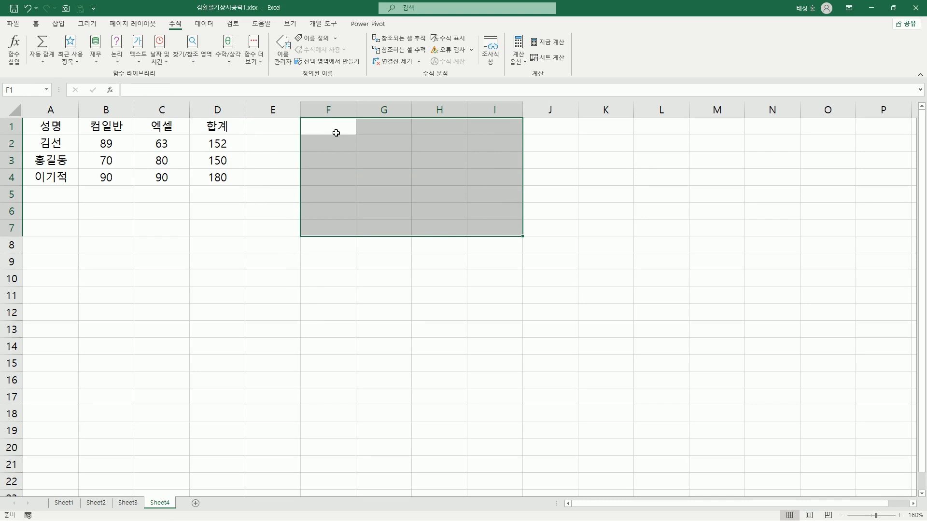
{"action": "type", "text": "dl"}
{"action": "key", "text": "BackSpace"}
{"action": "key", "text": "BackSpace"}
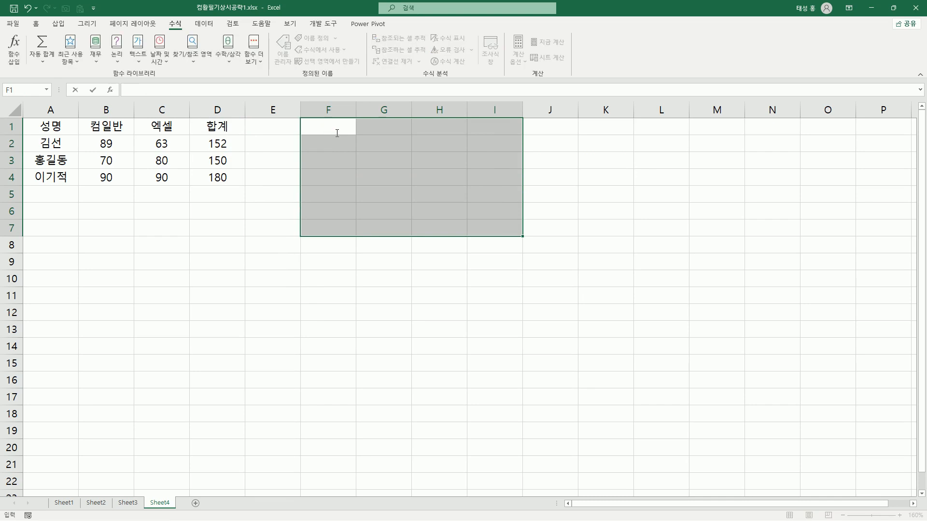
{"action": "type", "text": "이기적"}
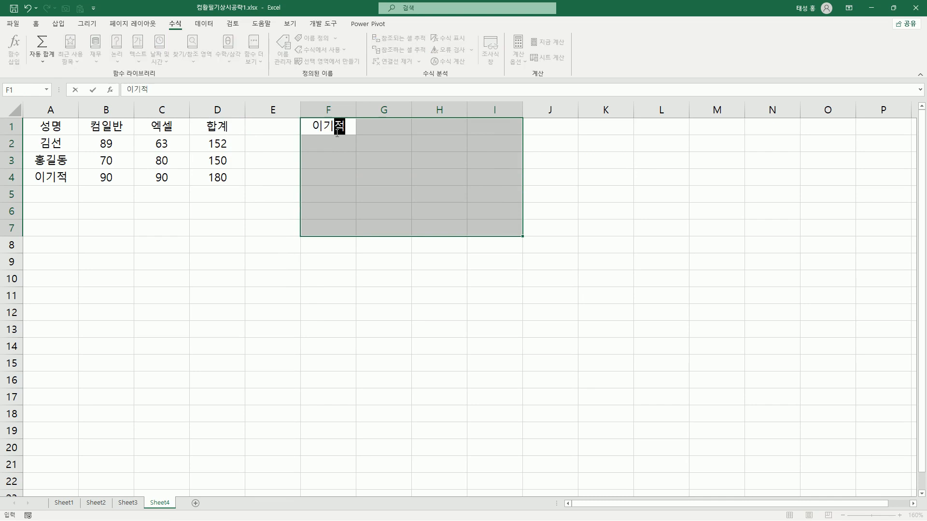
{"action": "key", "text": "ctrl+Return"}
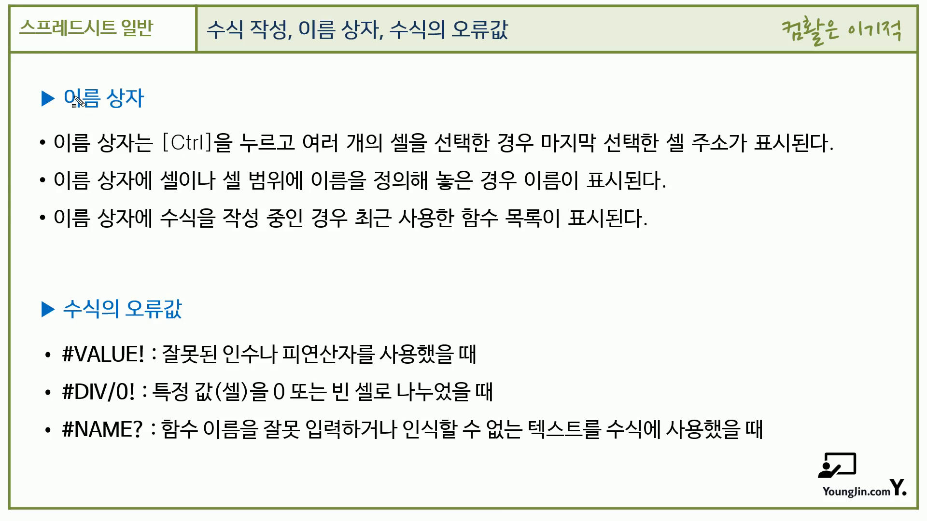
{"action": "left_click_drag", "start_coordinate": [62, 97], "coordinate": [141, 98]}
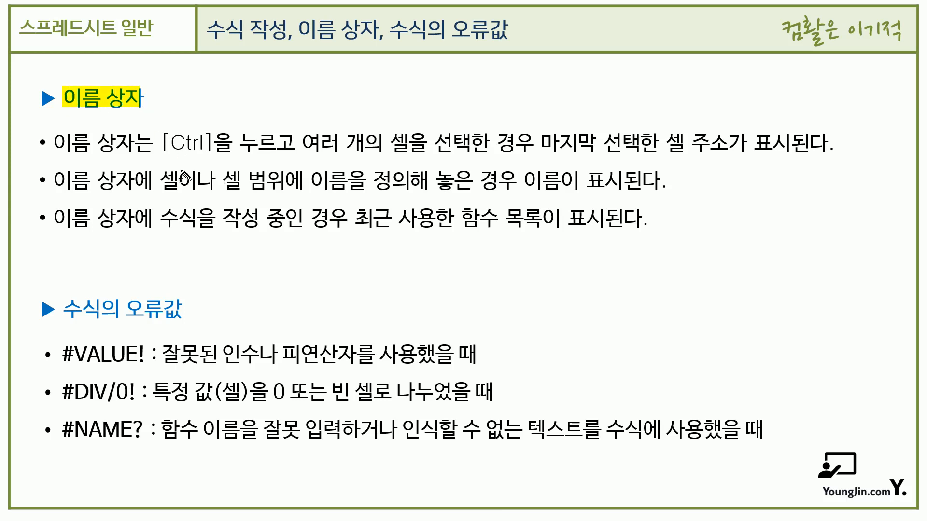
{"action": "left_click_drag", "start_coordinate": [164, 142], "coordinate": [210, 143]}
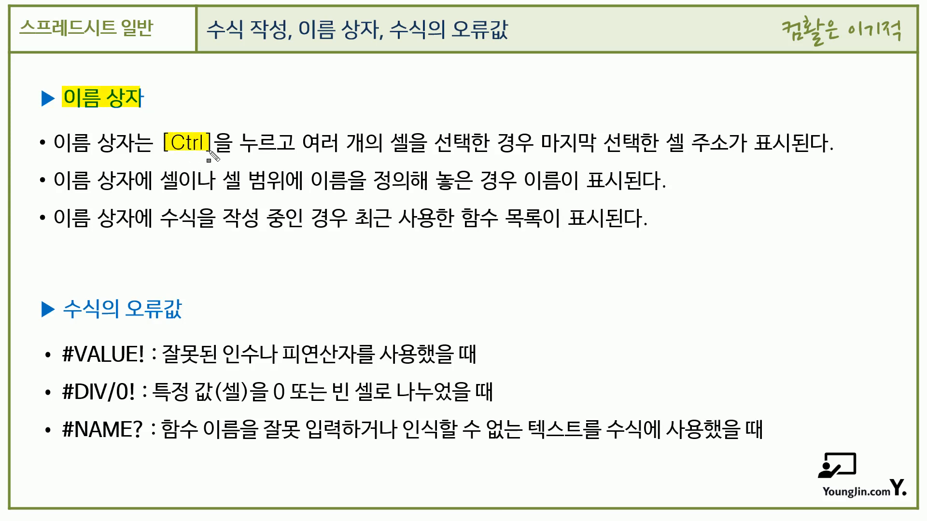
{"action": "left_click_drag", "start_coordinate": [304, 143], "coordinate": [532, 144]}
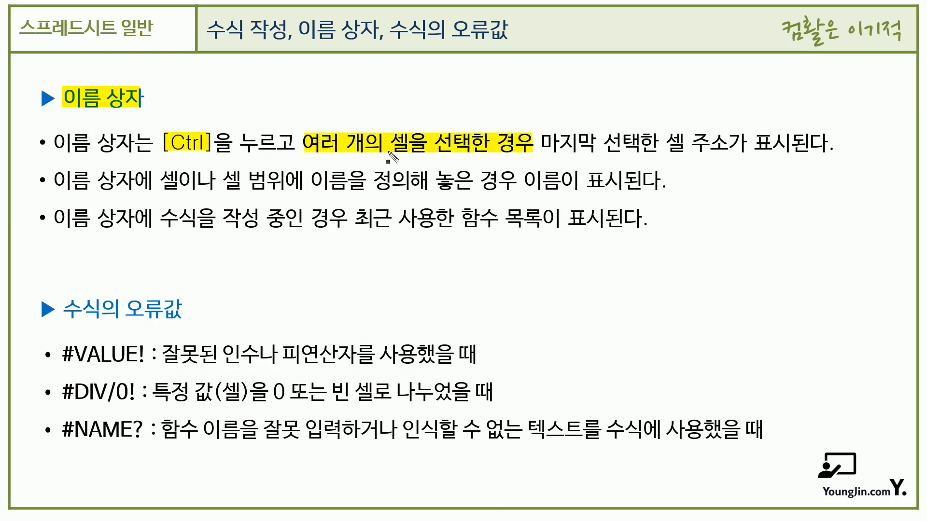
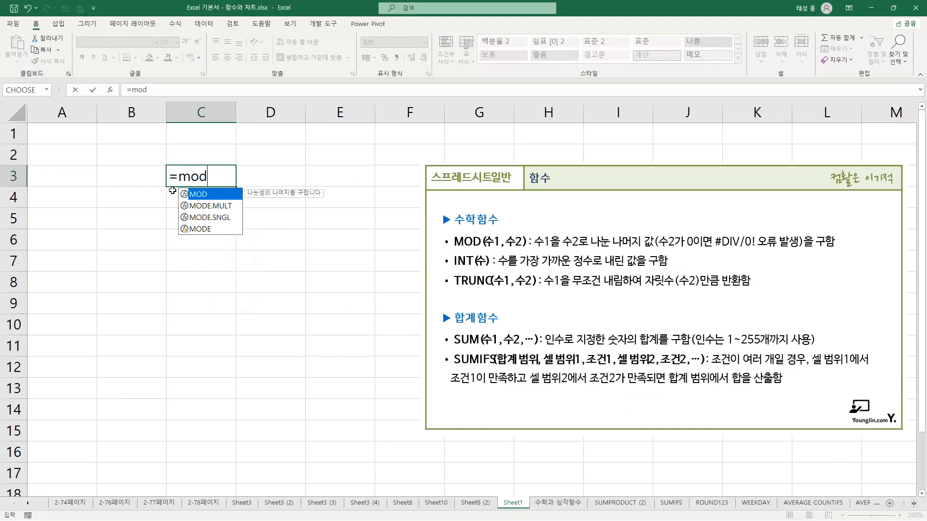
Complete the formula in C3 as =MOD(10,3) to get the remainder of 10 divided by 3
{"action": "type", "text": "(10,3"}
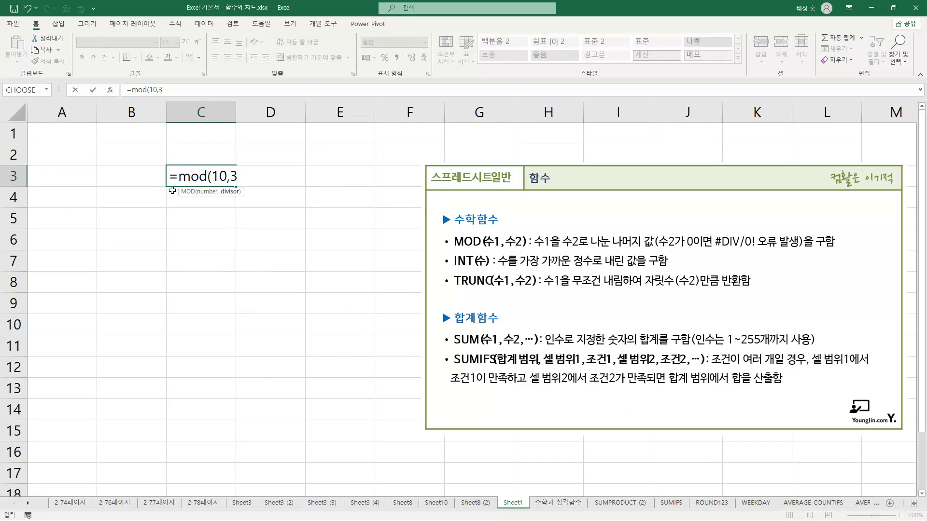
{"action": "type", "text": ")"}
{"action": "key", "text": "Return"}
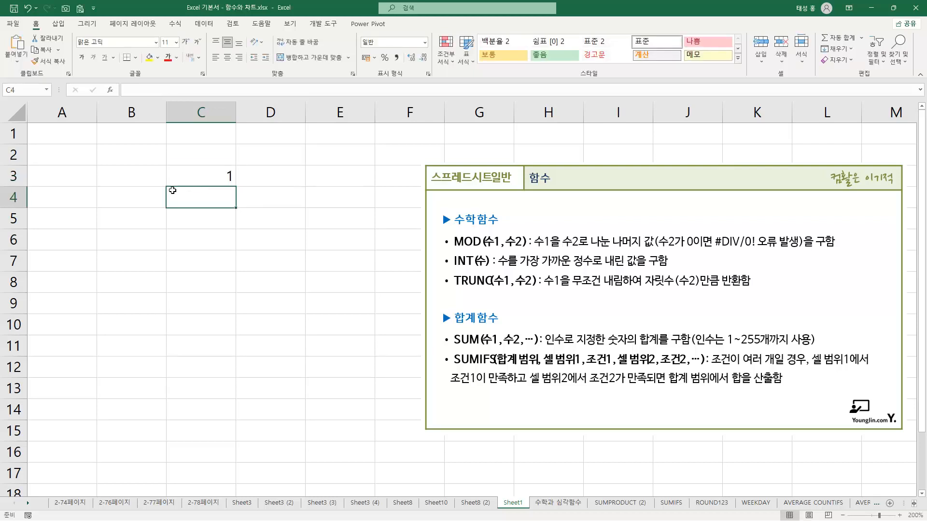
Enter =MOD(10,0) in C4 to demonstrate the function with a zero divisor
{"action": "type", "text": "=mod"}
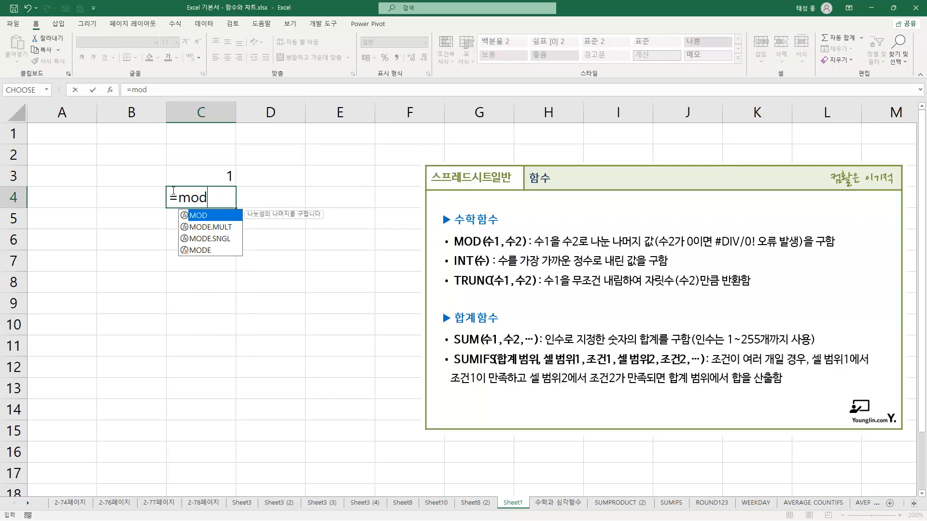
{"action": "type", "text": "(10,0"}
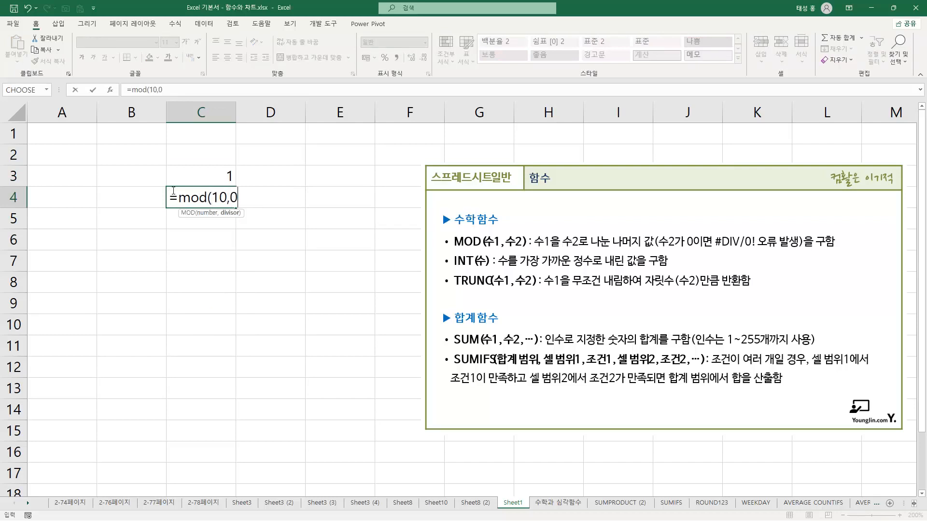
{"action": "type", "text": ")"}
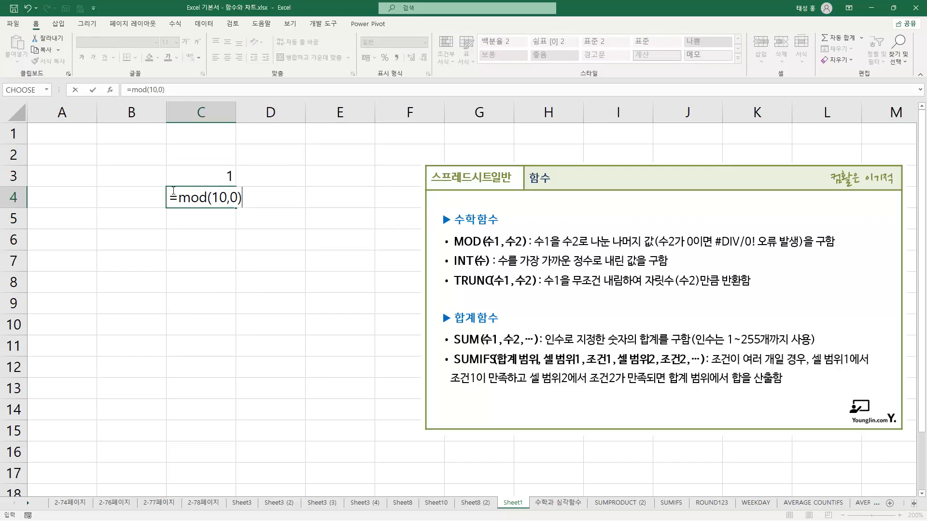
{"action": "key", "text": "Return"}
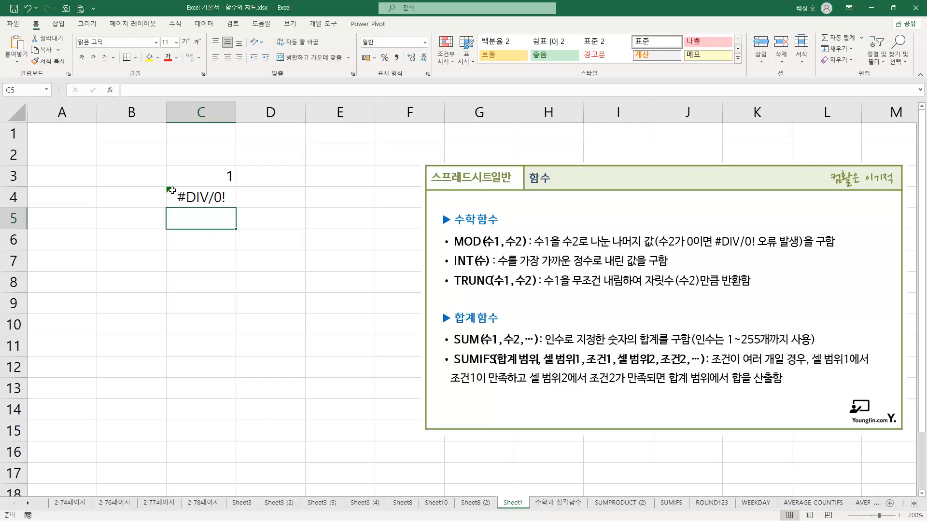
Enter =INT(8.9) in C6 to round the positive number down to an integer
{"action": "left_click", "coordinate": [198, 241]}
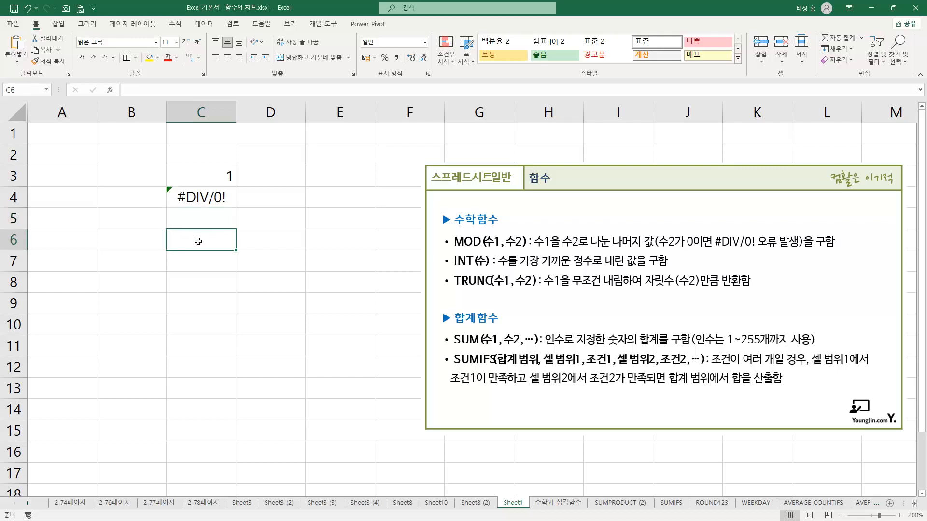
{"action": "type", "text": "=i"}
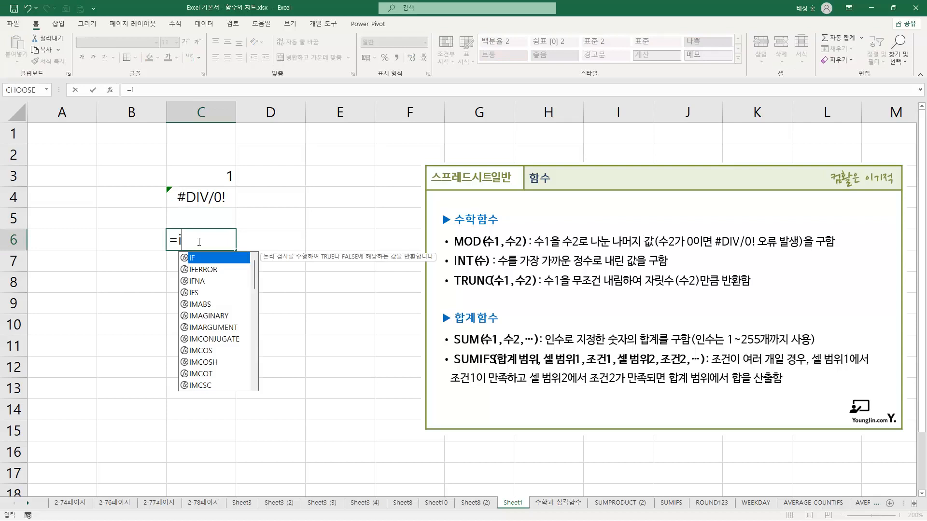
{"action": "type", "text": "nt"}
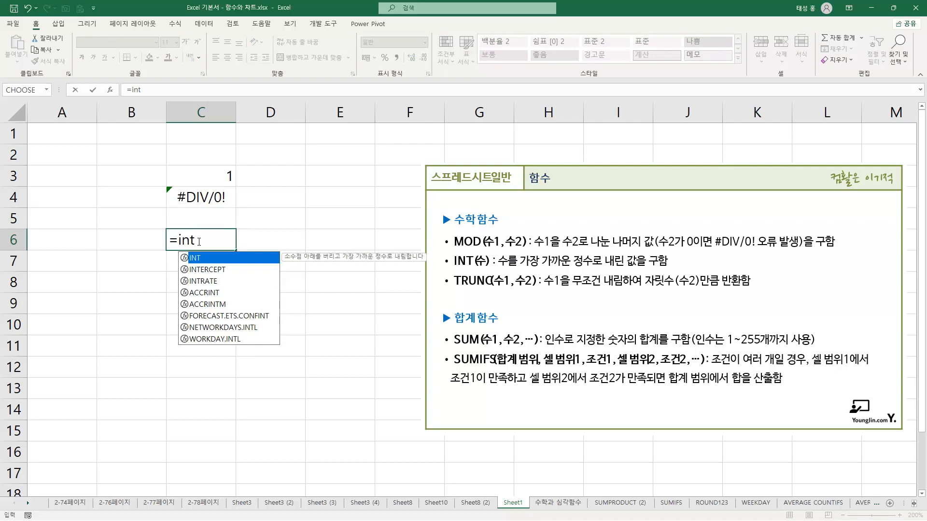
{"action": "type", "text": "(8"}
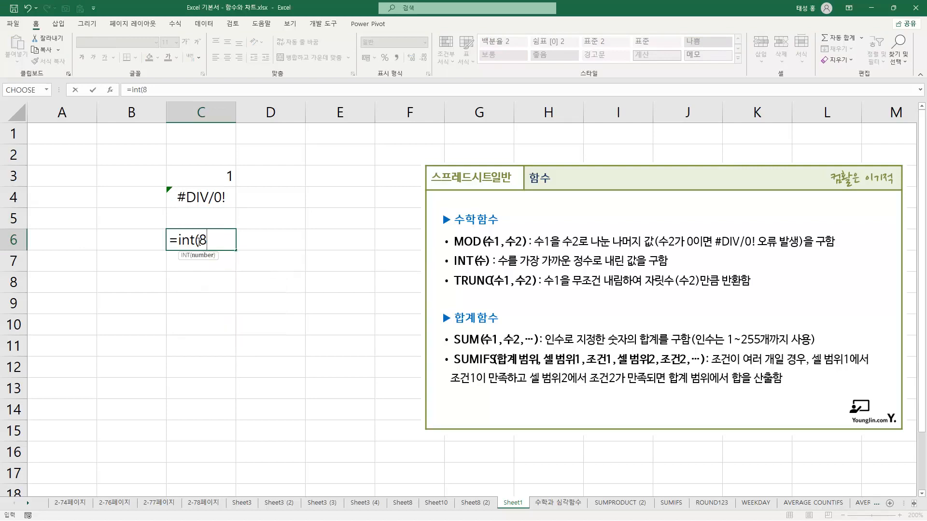
{"action": "type", "text": ".9)"}
{"action": "key", "text": "Return"}
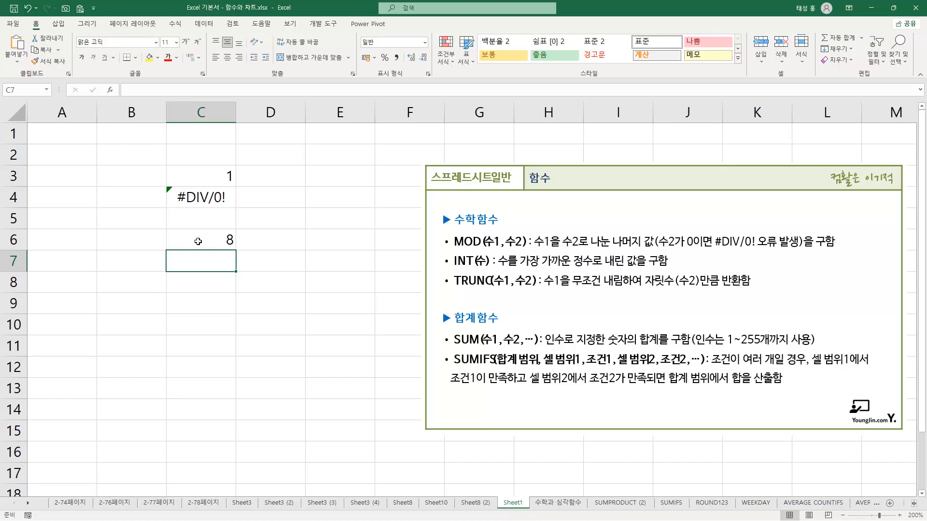
Enter =INT(-8.9) in C7 to round the negative number down to an integer
{"action": "type", "text": "=int"}
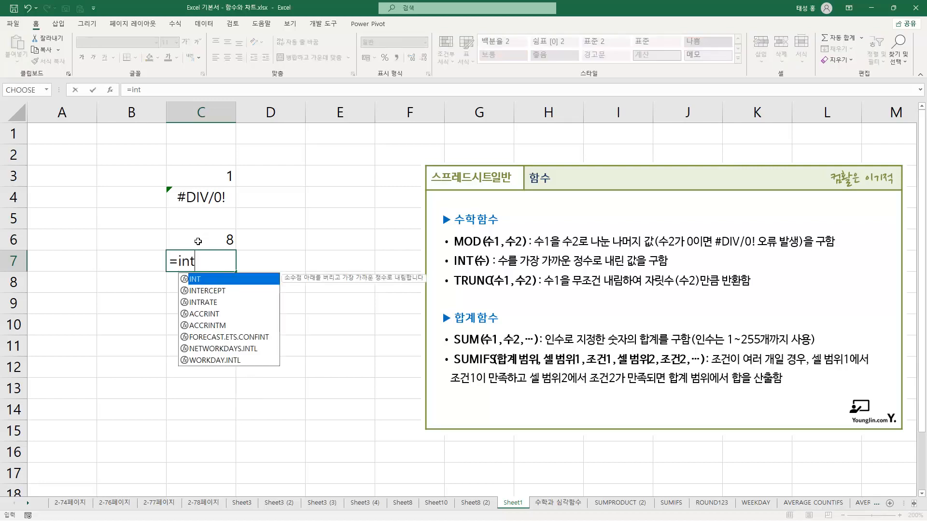
{"action": "type", "text": "(-8.9)"}
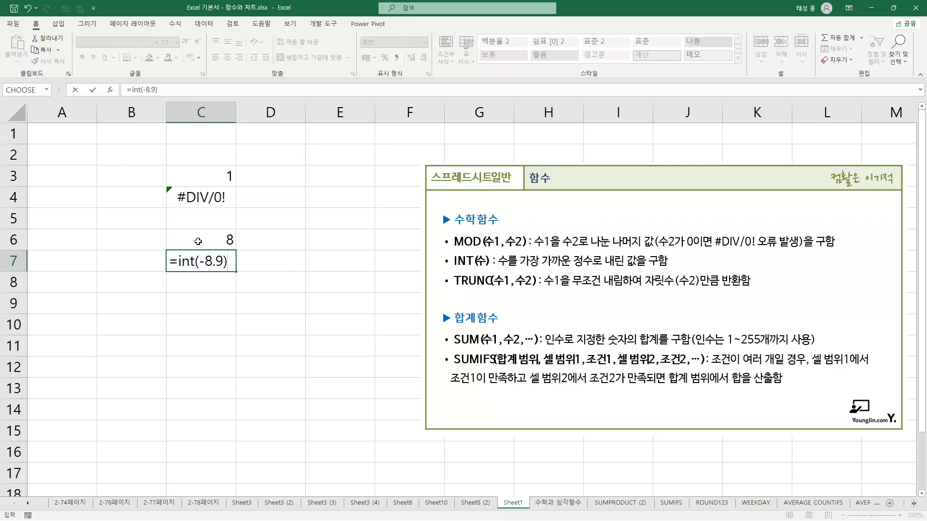
{"action": "key", "text": "Return"}
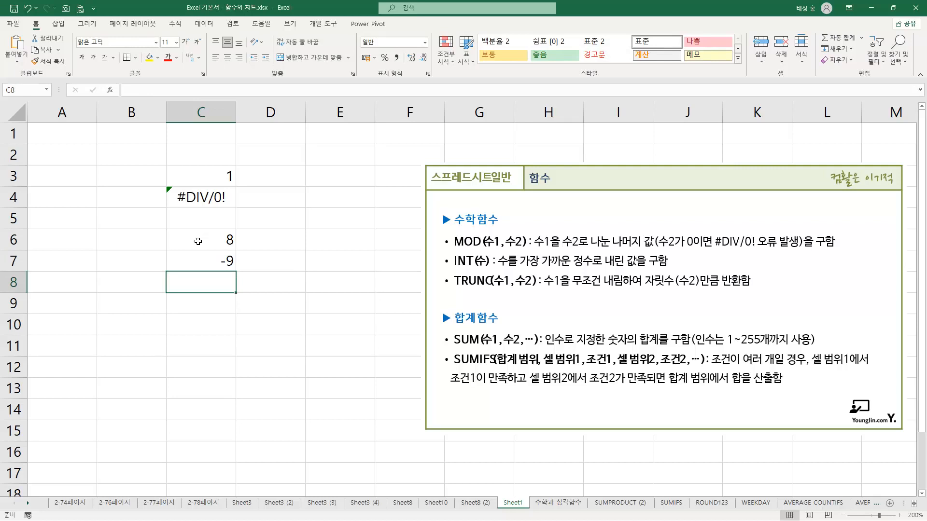
Enter =TRUNC(8.9) in C8 to cut off the decimals of the positive number
{"action": "type", "text": "=tru"}
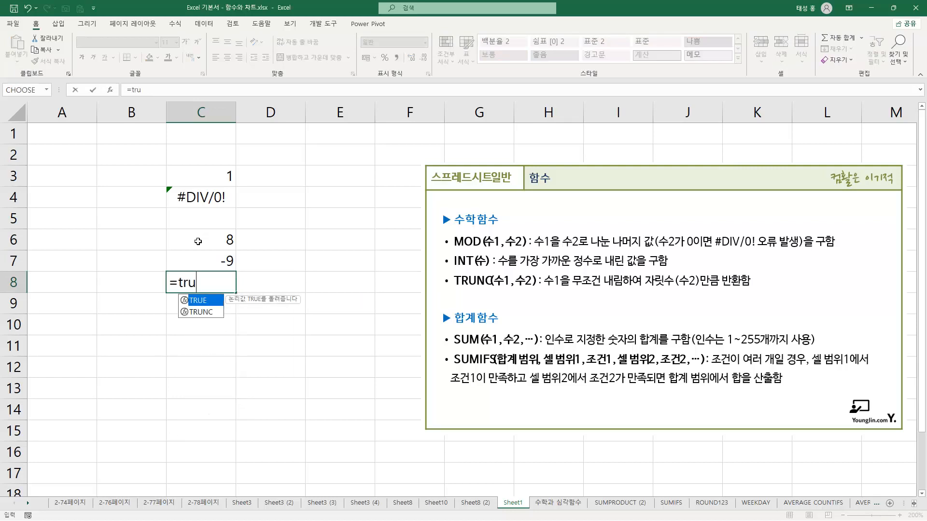
{"action": "type", "text": "nc("}
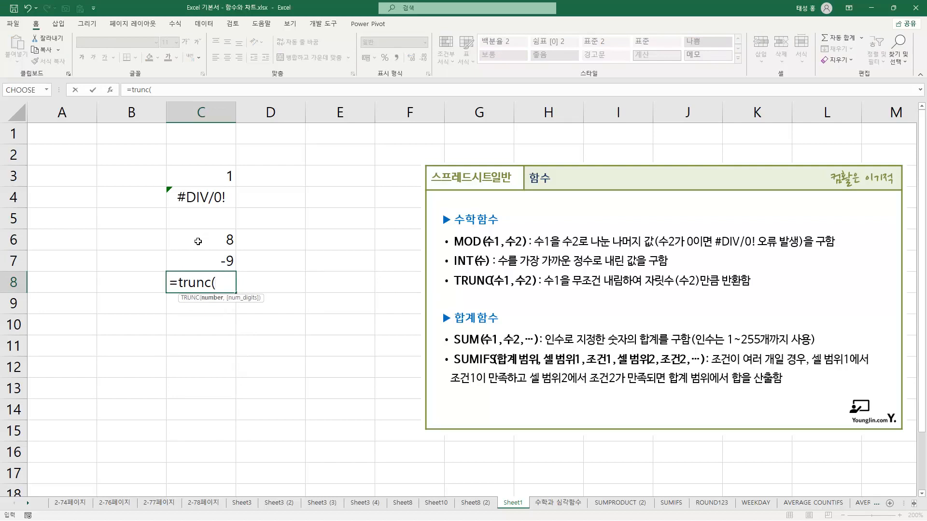
{"action": "type", "text": "8.9)"}
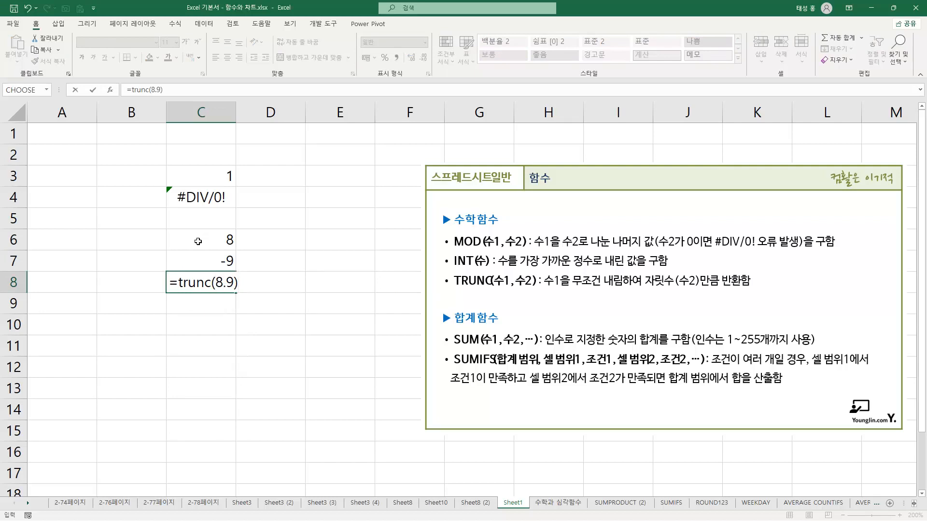
{"action": "key", "text": "Return"}
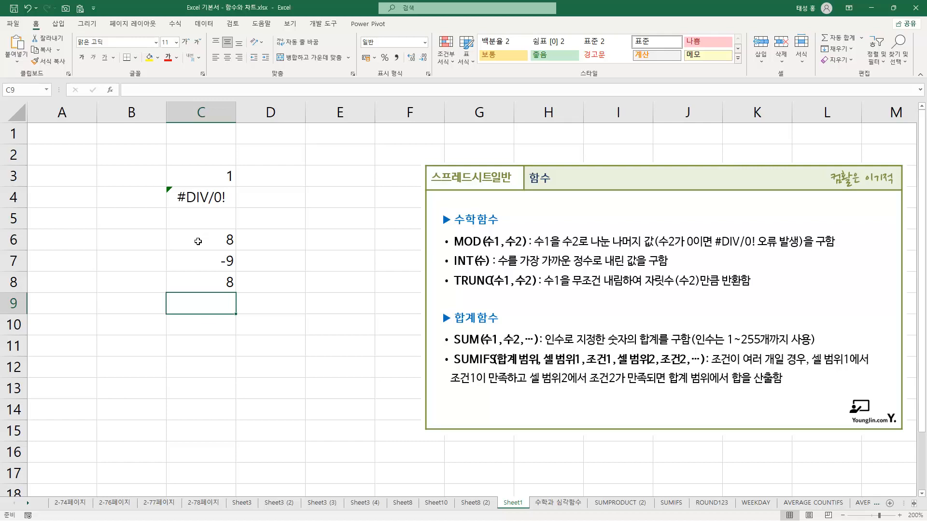
Enter =TRUNC(-8.9) in C9 and compare it with the INT formula for the same number in C7
{"action": "type", "text": "="}
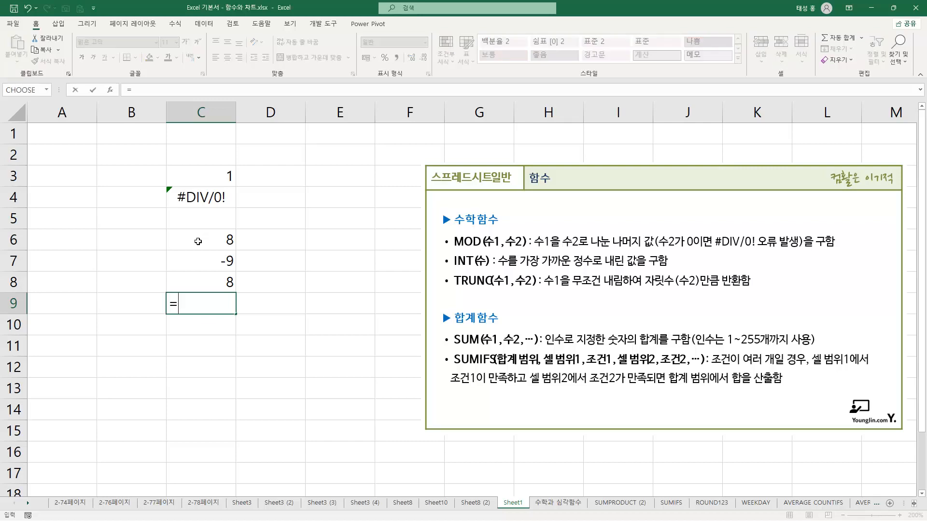
{"action": "type", "text": "trunc"}
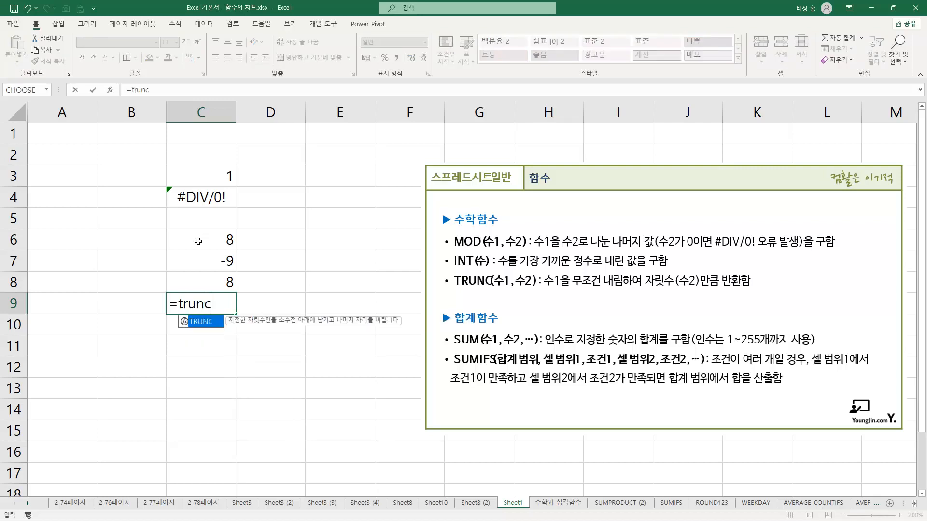
{"action": "type", "text": "(-8.9)"}
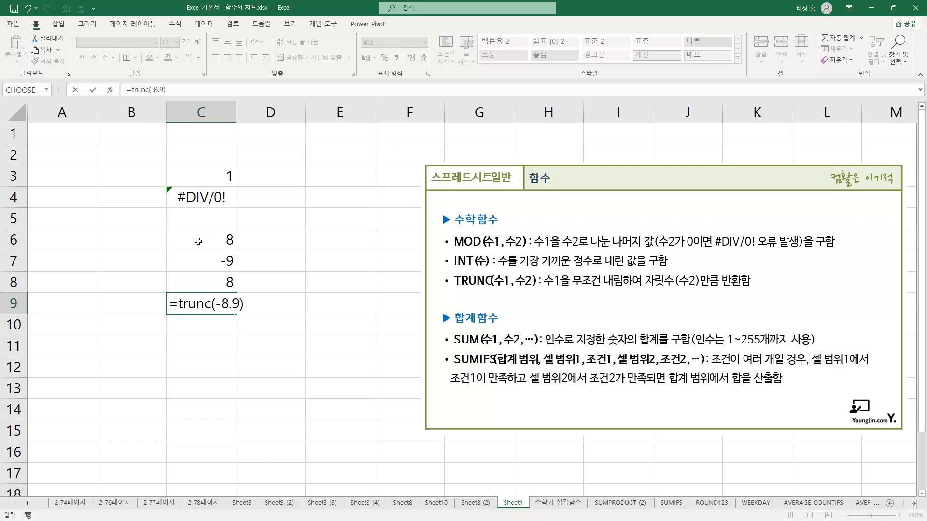
{"action": "key", "text": "Return"}
{"action": "key", "text": "Up"}
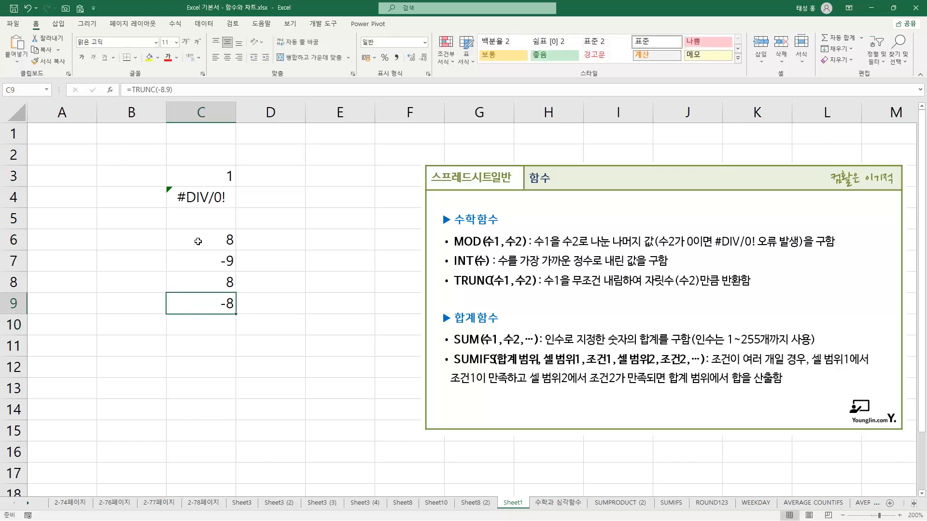
{"action": "left_click", "coordinate": [219, 264]}
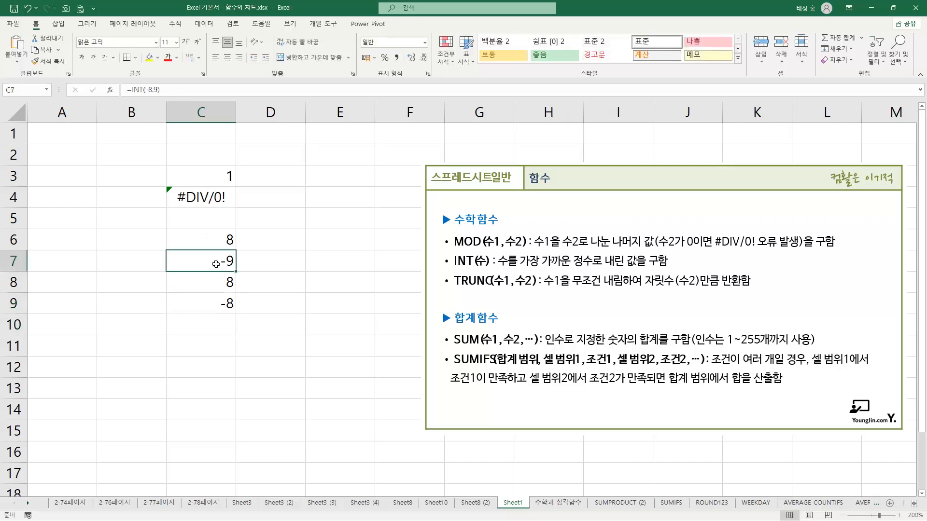
{"action": "left_click", "coordinate": [221, 302]}
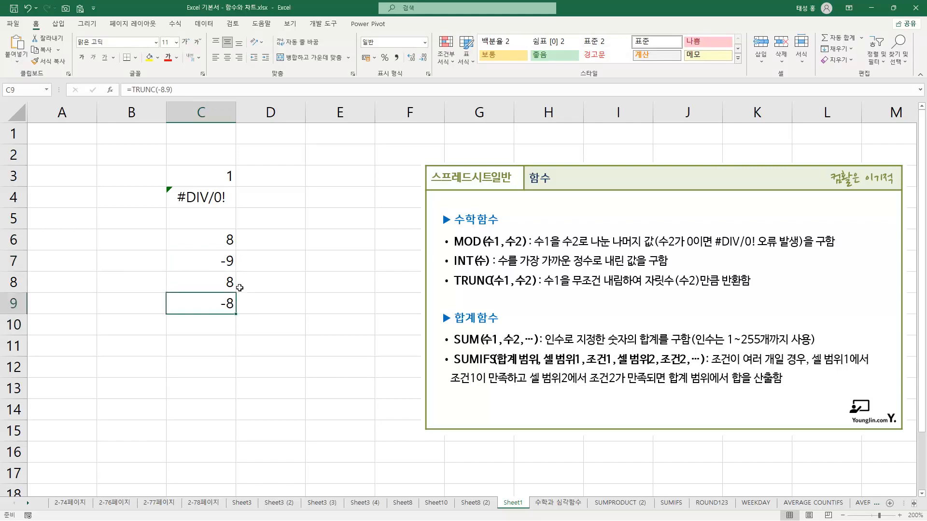
{"action": "left_click", "coordinate": [269, 298]}
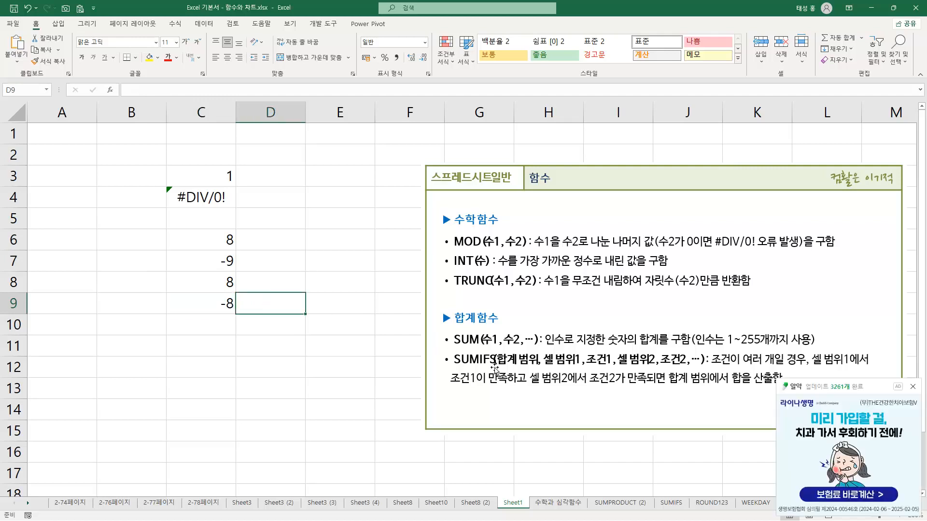
Switch to the SUMIFS sheet, dismiss the advertisement pop-up, and review the 부서명, 성명, 성별 and 실적 headers and the F2 label
{"action": "left_click", "coordinate": [675, 503]}
{"action": "left_click", "coordinate": [913, 387]}
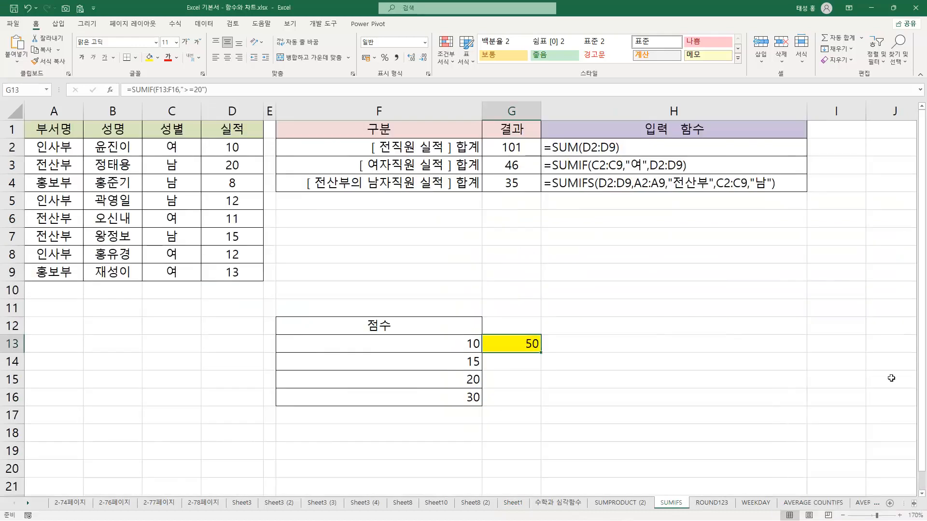
{"action": "left_click", "coordinate": [604, 146]}
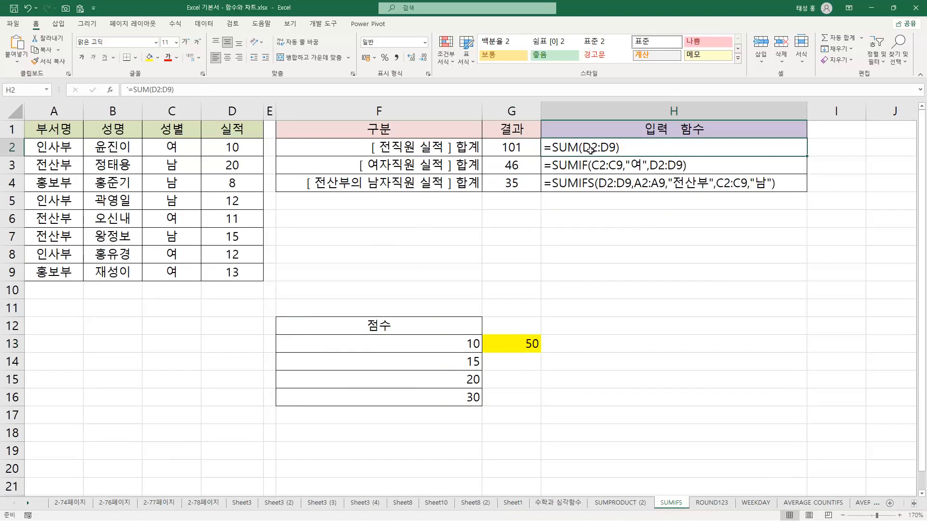
{"action": "left_click", "coordinate": [52, 132]}
{"action": "left_click", "coordinate": [95, 134]}
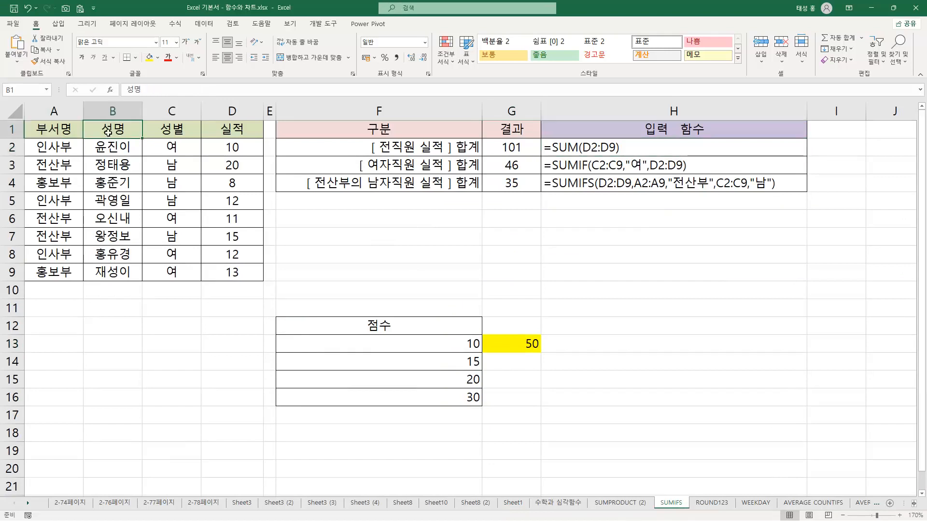
{"action": "left_click", "coordinate": [184, 139]}
{"action": "left_click", "coordinate": [246, 136]}
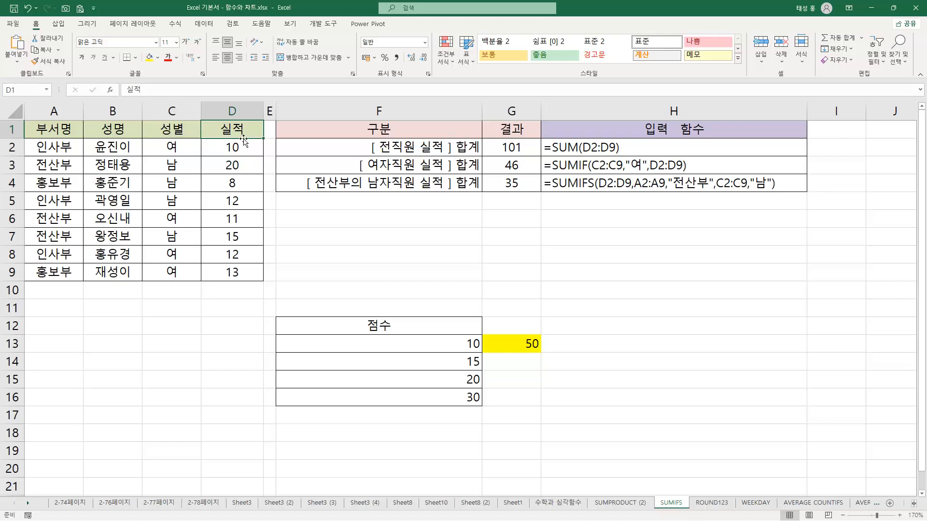
{"action": "left_click", "coordinate": [414, 149]}
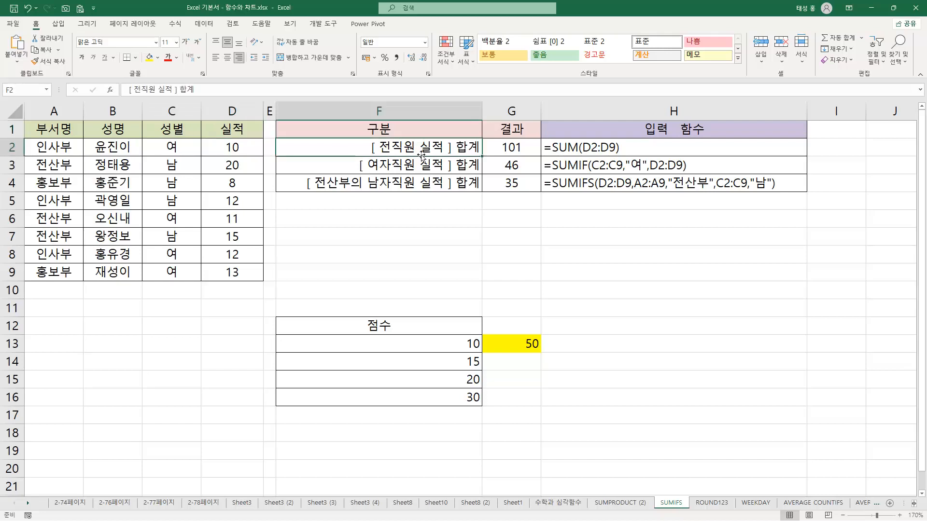
Select the 실적 values in D2:D9 and compare them with the range used by the SUM formula text in H2
{"action": "left_click_drag", "start_coordinate": [245, 149], "coordinate": [234, 272]}
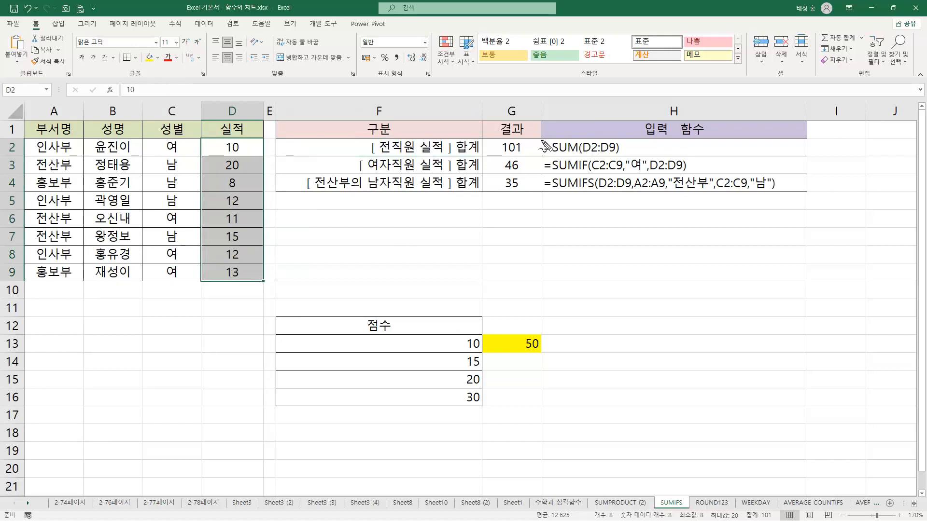
{"action": "left_click_drag", "start_coordinate": [555, 148], "coordinate": [578, 147]}
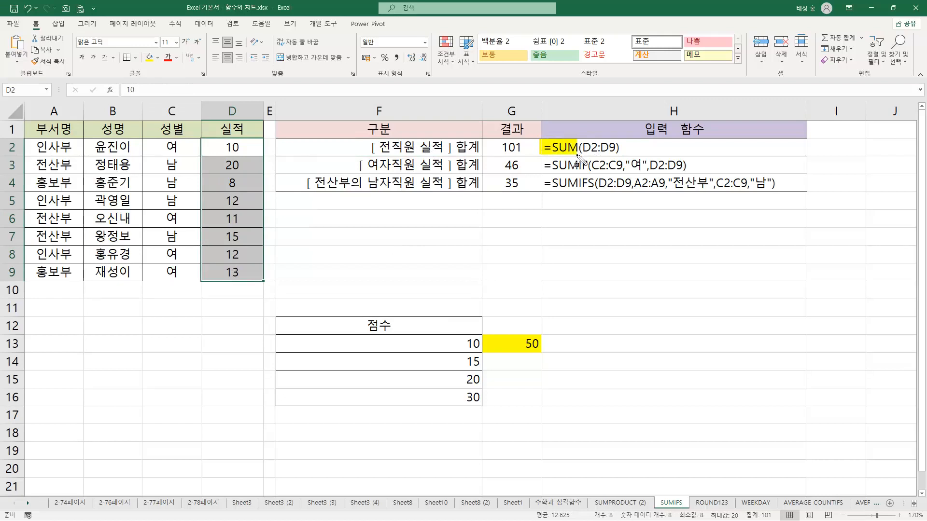
{"action": "mouse_move", "coordinate": [205, 144]}
{"action": "left_mouse_down"}
{"action": "mouse_move", "coordinate": [248, 145]}
{"action": "mouse_move", "coordinate": [264, 166]}
{"action": "mouse_move", "coordinate": [271, 282]}
{"action": "left_mouse_up"}
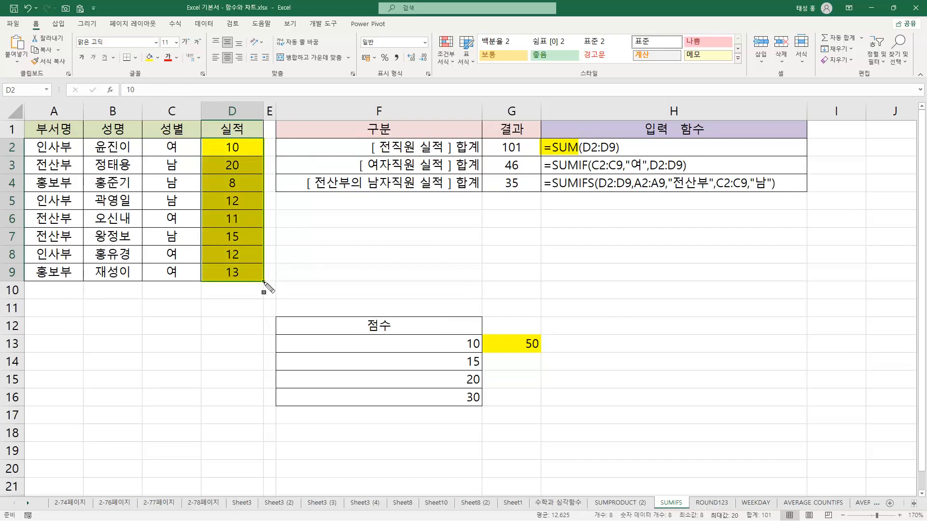
{"action": "left_click_drag", "start_coordinate": [581, 147], "coordinate": [619, 148]}
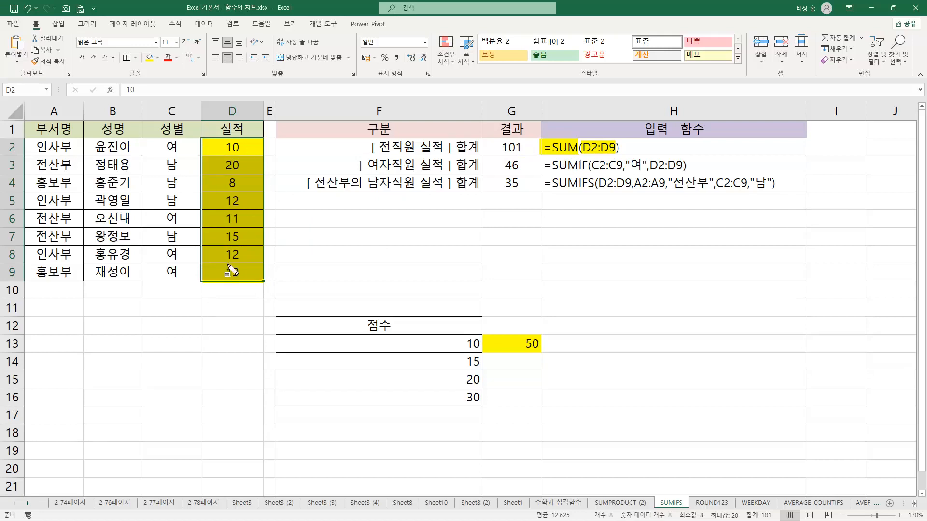
{"action": "mouse_move", "coordinate": [540, 139]}
{"action": "left_mouse_down"}
{"action": "mouse_move", "coordinate": [559, 155]}
{"action": "mouse_move", "coordinate": [625, 162]}
{"action": "mouse_move", "coordinate": [634, 148]}
{"action": "mouse_move", "coordinate": [626, 155]}
{"action": "left_mouse_up"}
{"action": "key", "text": "Escape"}
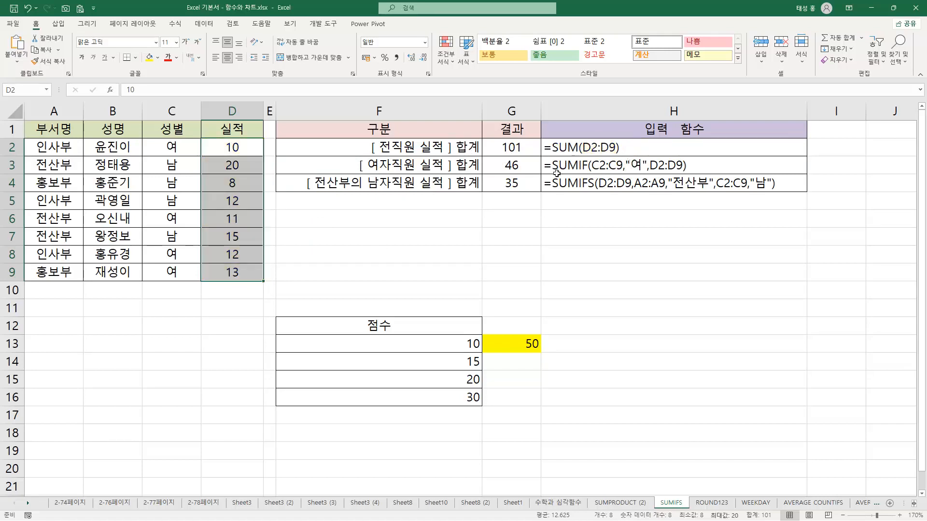
Review the SUMIF formula in G3, its 여자직원 label in F3 and the 성별 column that supplies the condition
{"action": "left_click", "coordinate": [528, 166]}
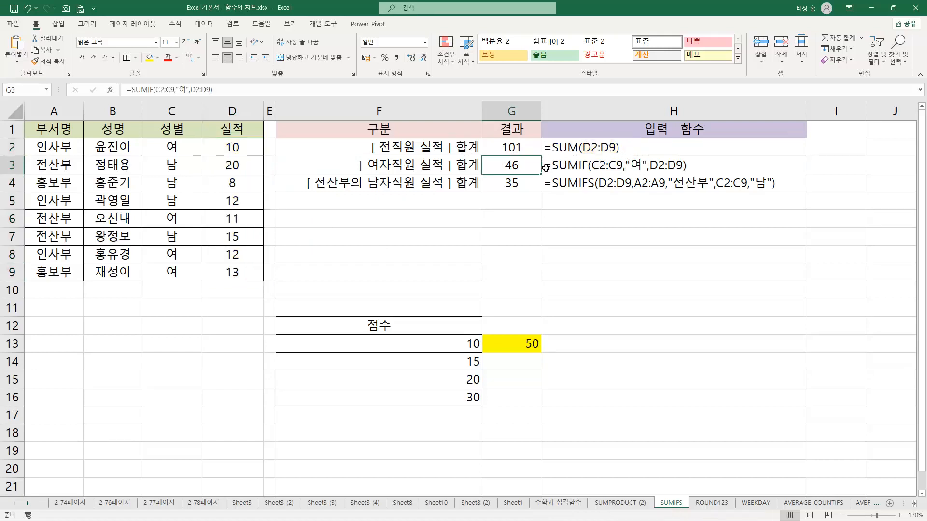
{"action": "left_click", "coordinate": [468, 165]}
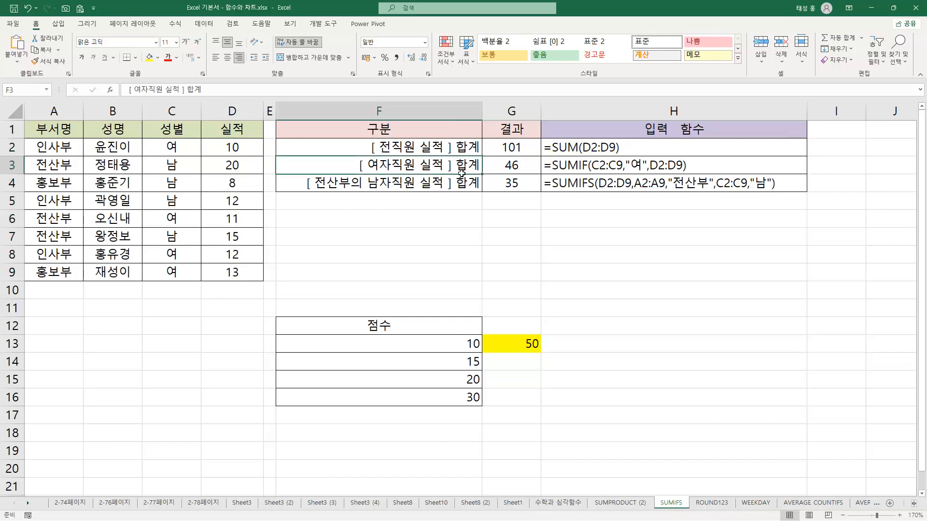
{"action": "left_click", "coordinate": [174, 134]}
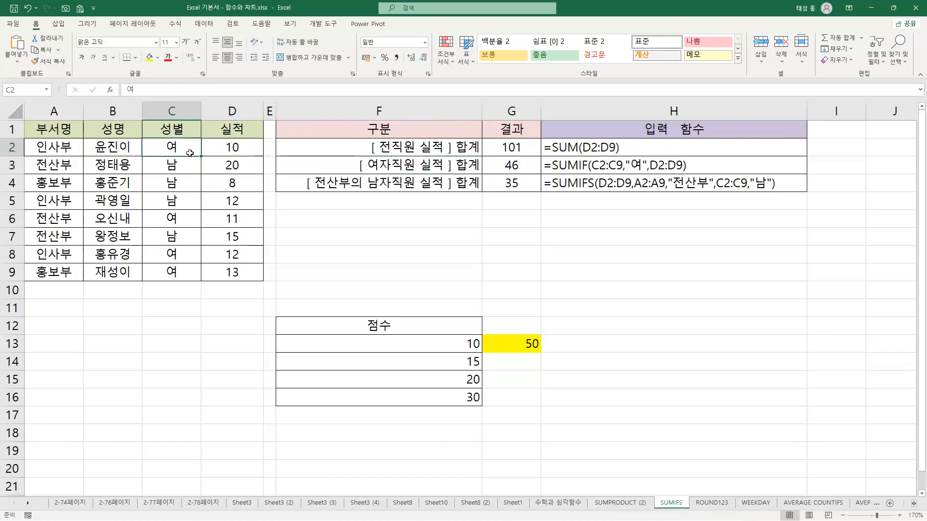
{"action": "left_click", "coordinate": [379, 168]}
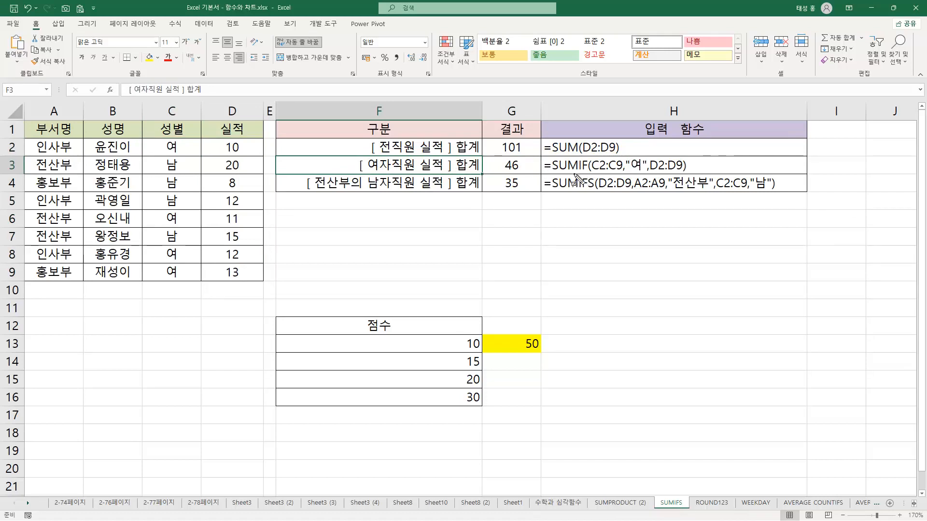
Mark the function name, the C2:C9 criteria range and the "여" condition in the SUMIF formula text in H3
{"action": "left_click_drag", "start_coordinate": [538, 165], "coordinate": [587, 171]}
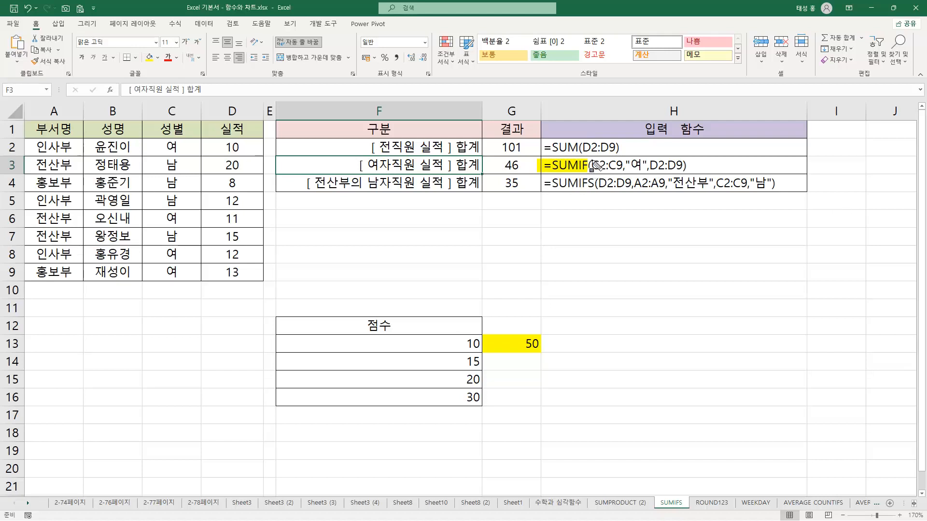
{"action": "left_click_drag", "start_coordinate": [591, 166], "coordinate": [621, 169]}
{"action": "mouse_move", "coordinate": [143, 140]}
{"action": "left_mouse_down"}
{"action": "mouse_move", "coordinate": [195, 157]}
{"action": "mouse_move", "coordinate": [200, 280]}
{"action": "left_mouse_up"}
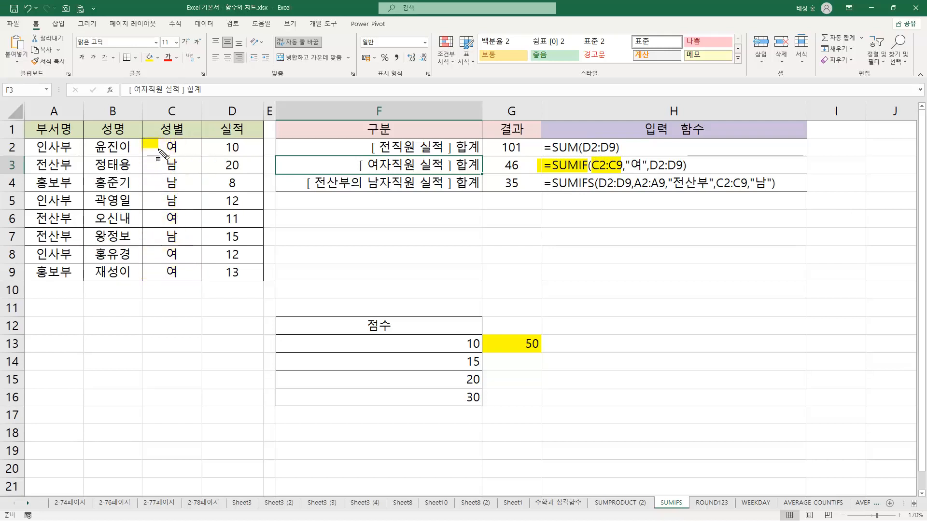
{"action": "left_click_drag", "start_coordinate": [588, 157], "coordinate": [648, 174]}
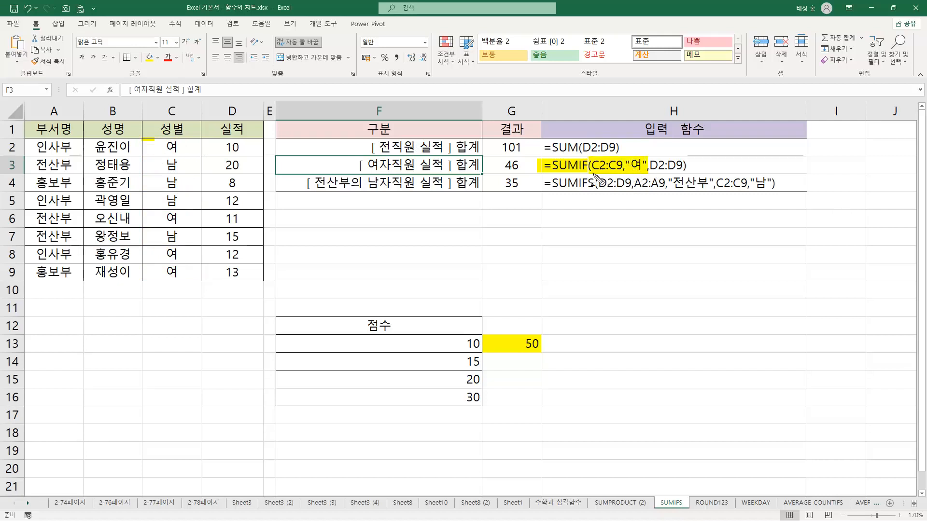
{"action": "left_click_drag", "start_coordinate": [593, 172], "coordinate": [642, 172]}
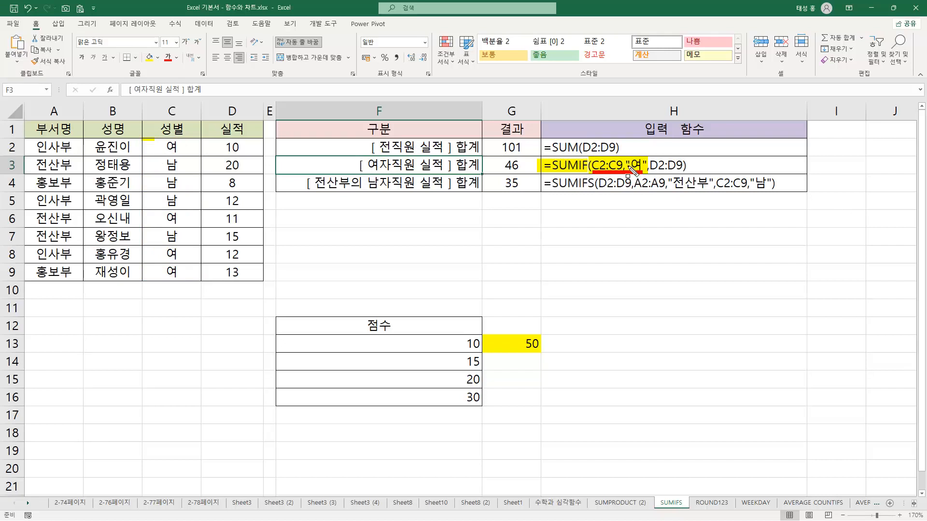
Outline the D2:D9 sum range in the SUMIF formula text and match it to the 실적 values in column D
{"action": "left_click_drag", "start_coordinate": [647, 158], "coordinate": [687, 173]}
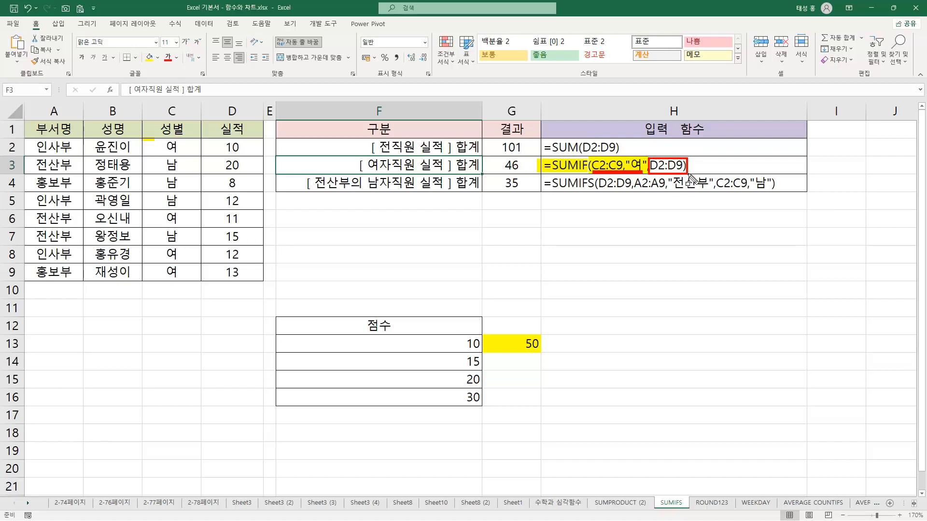
{"action": "mouse_move", "coordinate": [206, 138]}
{"action": "left_mouse_down"}
{"action": "mouse_move", "coordinate": [256, 147]}
{"action": "mouse_move", "coordinate": [260, 280]}
{"action": "left_mouse_up"}
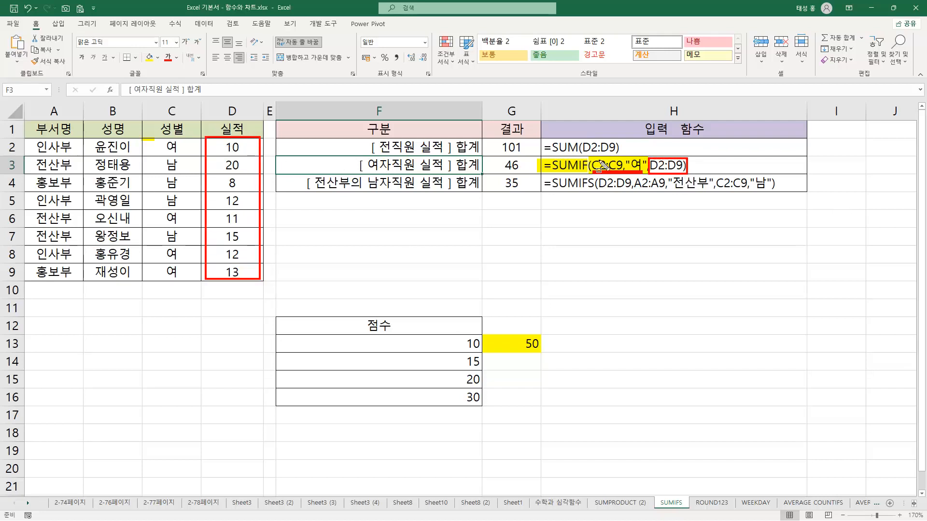
{"action": "left_click_drag", "start_coordinate": [650, 165], "coordinate": [686, 165]}
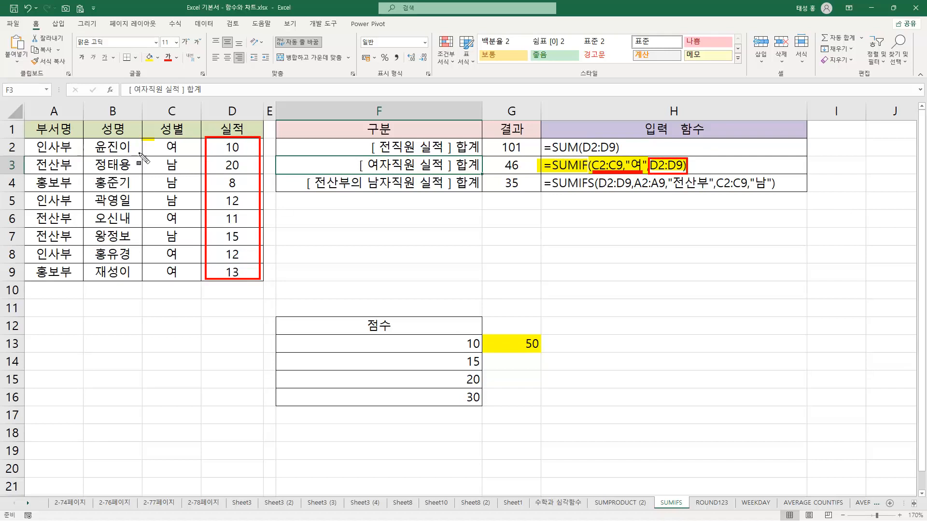
Trace the "여" rows and their 실적 values to the SUMIF result in G3, and clear the on-screen marks
{"action": "mouse_move", "coordinate": [143, 148]}
{"action": "left_mouse_down"}
{"action": "mouse_move", "coordinate": [189, 155]}
{"action": "mouse_move", "coordinate": [202, 292]}
{"action": "left_mouse_up"}
{"action": "left_click_drag", "start_coordinate": [145, 147], "coordinate": [260, 150]}
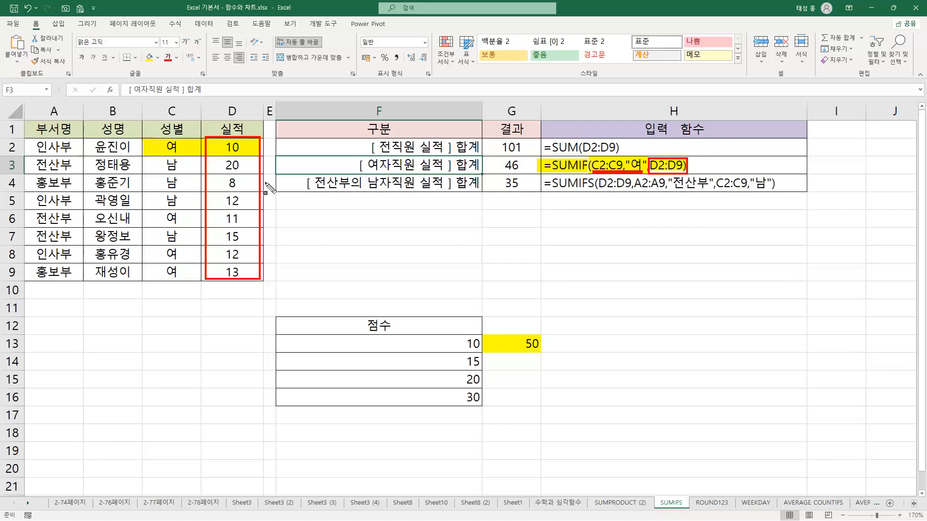
{"action": "left_click_drag", "start_coordinate": [144, 215], "coordinate": [251, 220]}
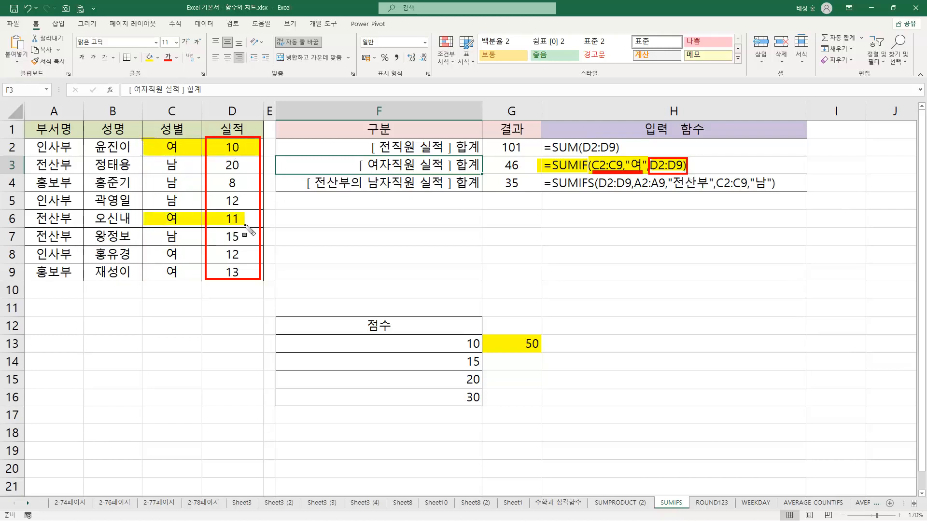
{"action": "left_click_drag", "start_coordinate": [142, 252], "coordinate": [252, 279]}
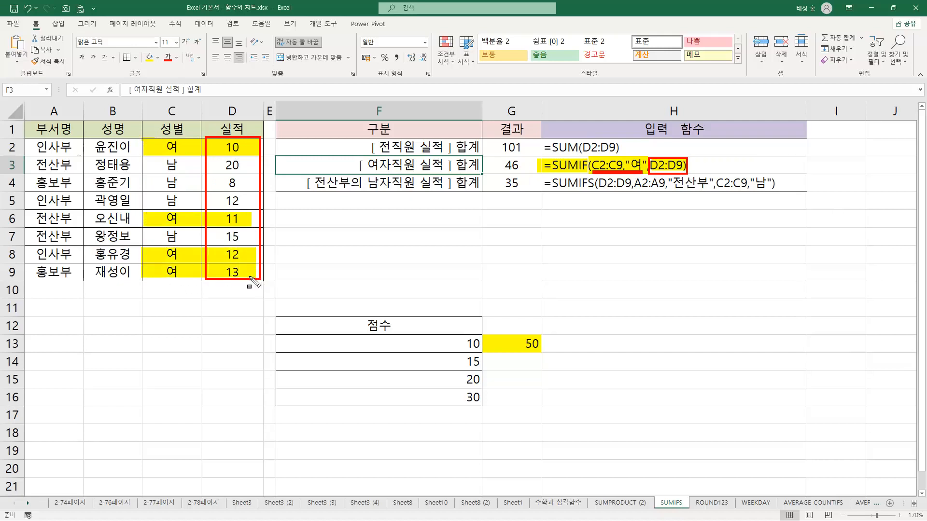
{"action": "left_click_drag", "start_coordinate": [501, 165], "coordinate": [522, 165]}
{"action": "key", "text": "Escape"}
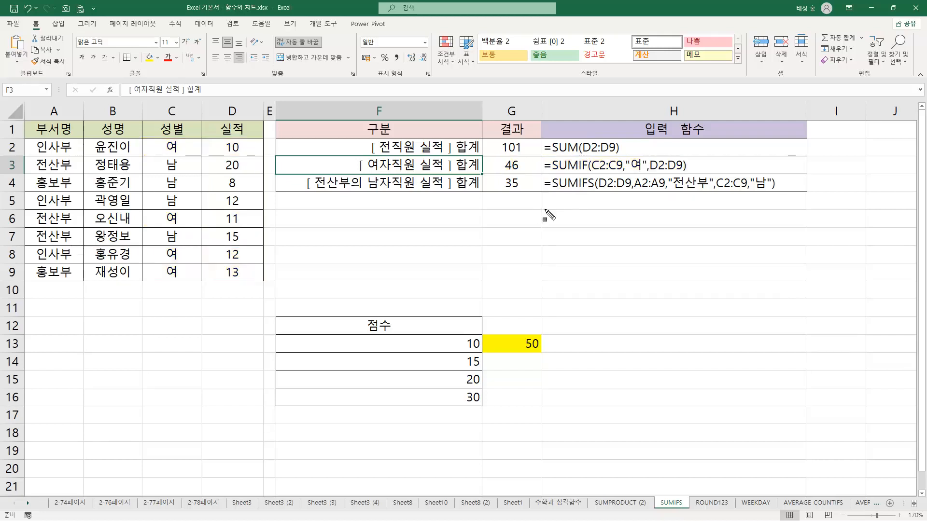
Mark the SUMIFS arguments in H4 and match the "전산부" and "남" conditions to the 부서명 and 성별 columns
{"action": "left_click_drag", "start_coordinate": [542, 177], "coordinate": [595, 189]}
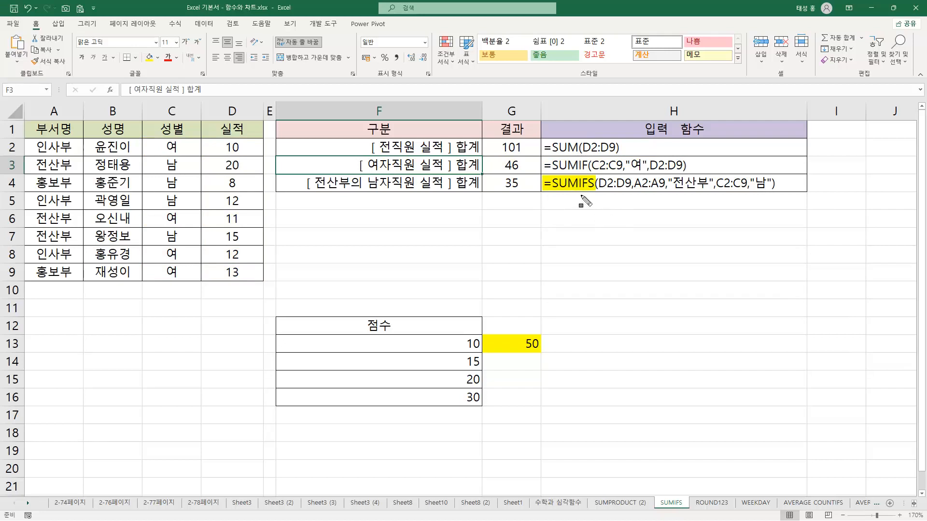
{"action": "left_click_drag", "start_coordinate": [650, 168], "coordinate": [691, 170]}
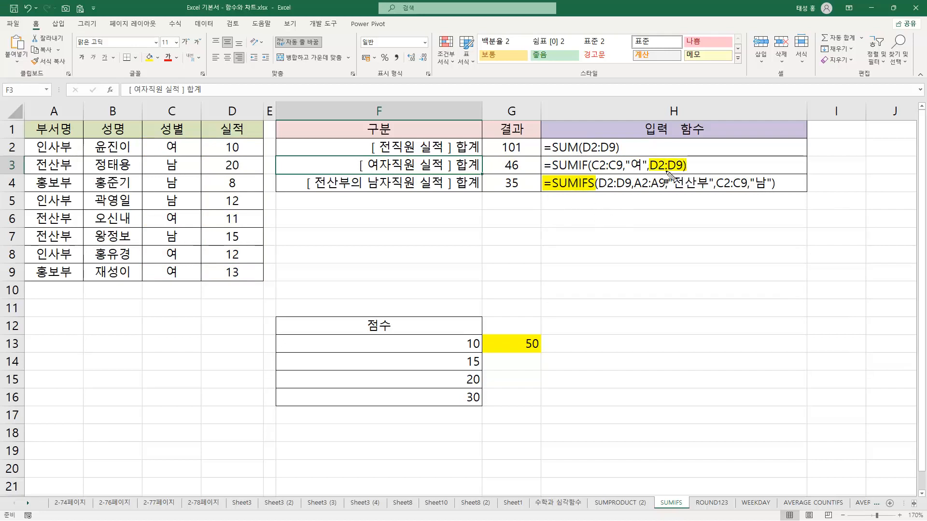
{"action": "left_click_drag", "start_coordinate": [598, 186], "coordinate": [707, 189]}
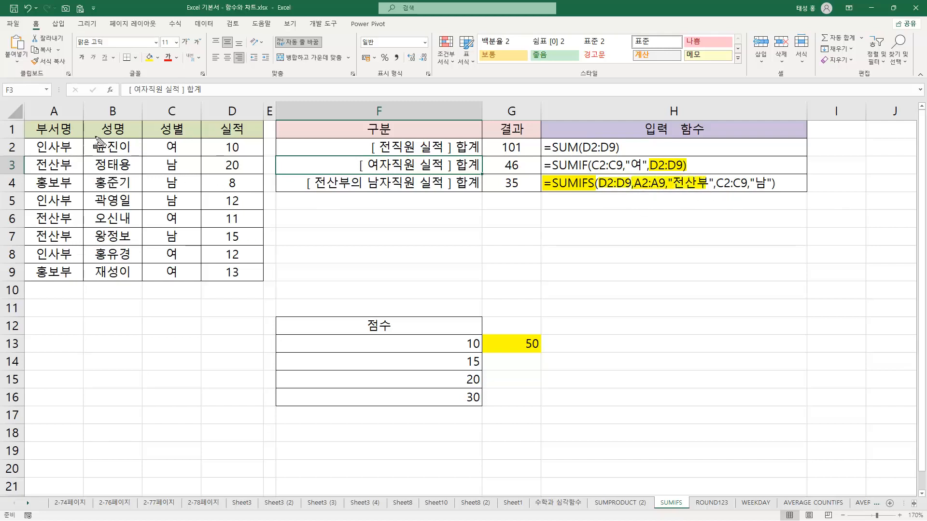
{"action": "mouse_move", "coordinate": [25, 145]}
{"action": "left_mouse_down"}
{"action": "mouse_move", "coordinate": [80, 188]}
{"action": "mouse_move", "coordinate": [80, 278]}
{"action": "mouse_move", "coordinate": [80, 162]}
{"action": "mouse_move", "coordinate": [78, 277]}
{"action": "left_mouse_up"}
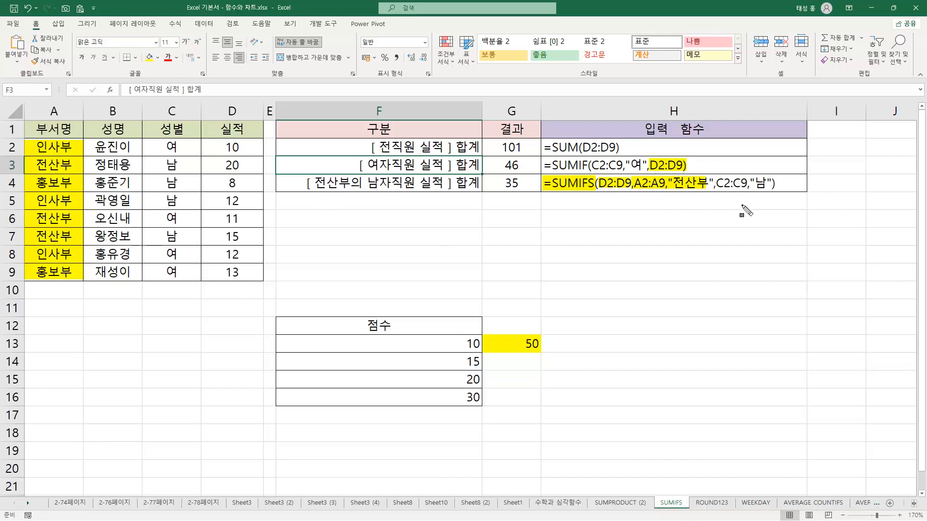
{"action": "left_click_drag", "start_coordinate": [719, 183], "coordinate": [770, 183]}
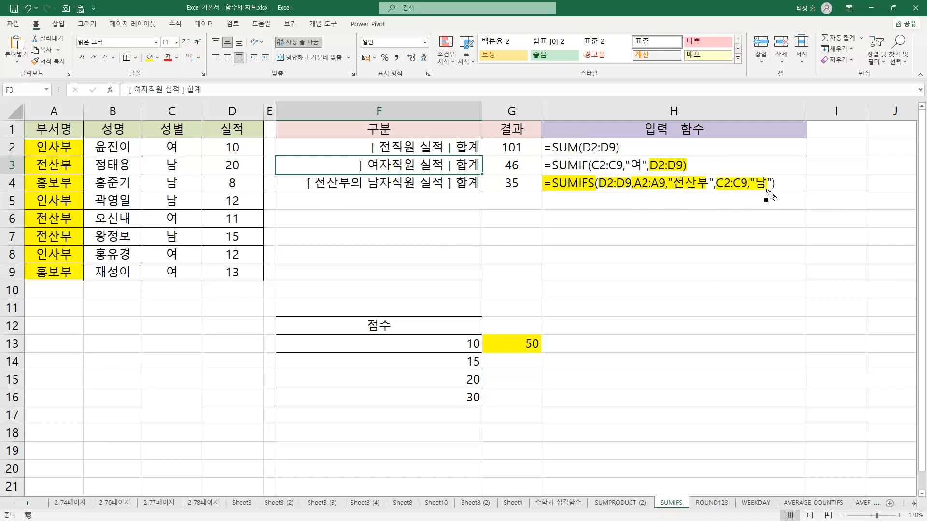
{"action": "mouse_move", "coordinate": [146, 140]}
{"action": "left_mouse_down"}
{"action": "mouse_move", "coordinate": [199, 211]}
{"action": "mouse_move", "coordinate": [200, 280]}
{"action": "left_mouse_up"}
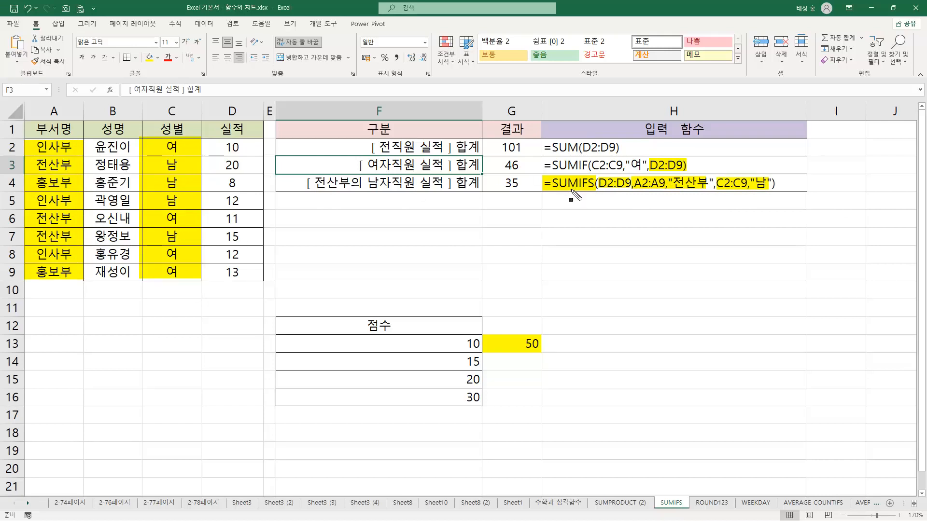
Compare where the D2:D9 sum range sits in the SUMIFS and SUMIF formula texts, outlining the function names
{"action": "left_click_drag", "start_coordinate": [596, 188], "coordinate": [632, 191]}
{"action": "left_click_drag", "start_coordinate": [552, 189], "coordinate": [595, 192]}
{"action": "mouse_move", "coordinate": [546, 140]}
{"action": "left_mouse_down"}
{"action": "mouse_move", "coordinate": [582, 142]}
{"action": "mouse_move", "coordinate": [584, 155]}
{"action": "mouse_move", "coordinate": [558, 172]}
{"action": "mouse_move", "coordinate": [595, 174]}
{"action": "left_mouse_up"}
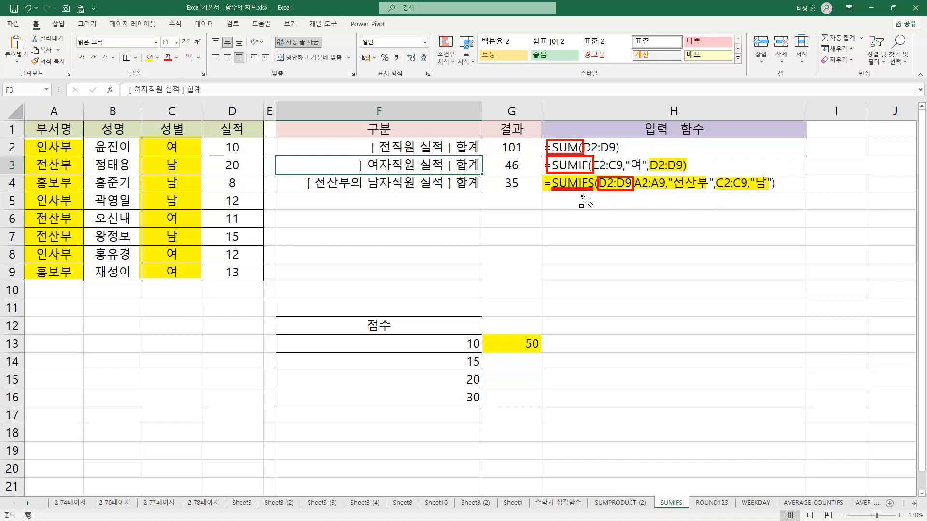
{"action": "left_click_drag", "start_coordinate": [647, 159], "coordinate": [685, 172]}
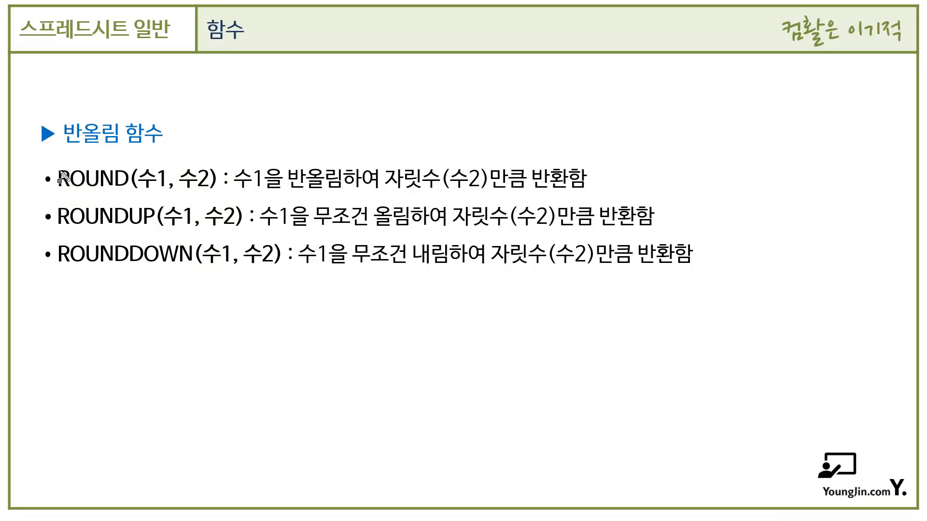
{"action": "left_click_drag", "start_coordinate": [56, 170], "coordinate": [123, 189]}
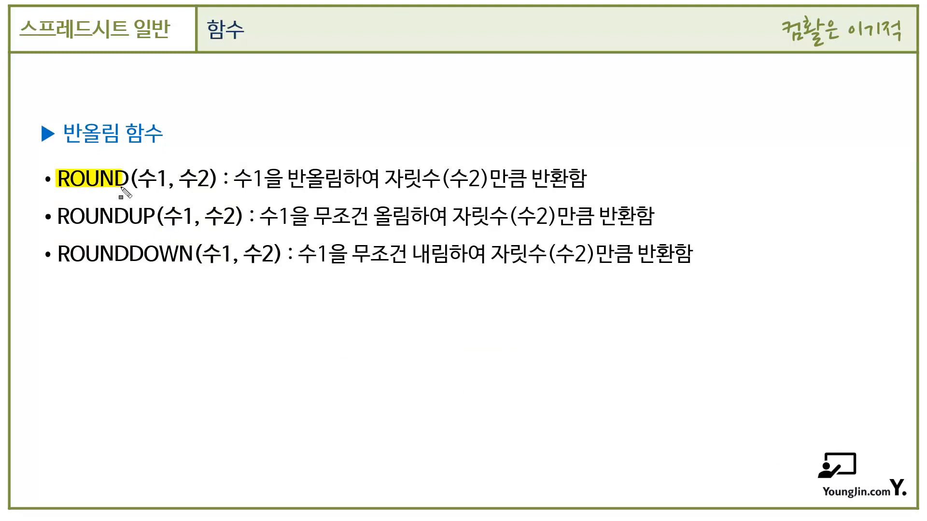
{"action": "mouse_move", "coordinate": [137, 170]}
{"action": "left_mouse_down"}
{"action": "mouse_move", "coordinate": [171, 188]}
{"action": "mouse_move", "coordinate": [341, 191]}
{"action": "left_mouse_up"}
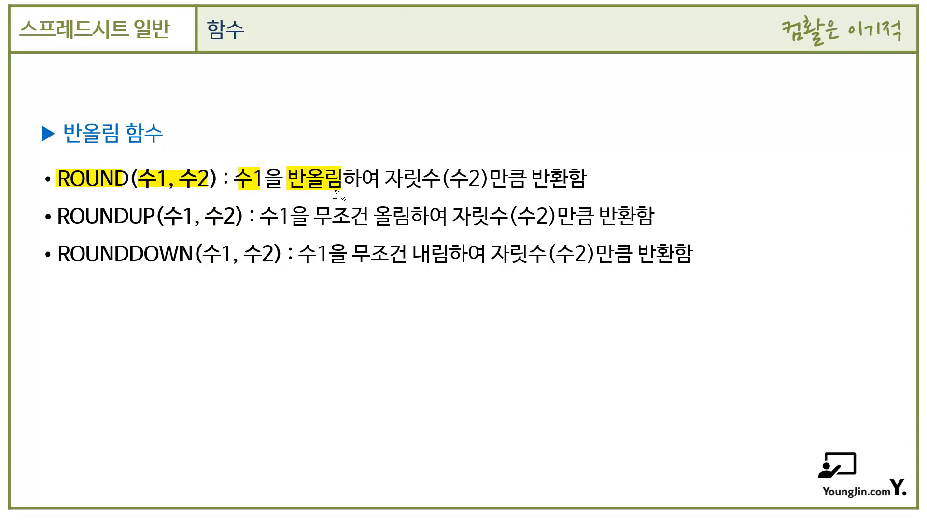
{"action": "mouse_move", "coordinate": [387, 169]}
{"action": "left_mouse_down"}
{"action": "mouse_move", "coordinate": [468, 190]}
{"action": "mouse_move", "coordinate": [554, 187]}
{"action": "left_mouse_up"}
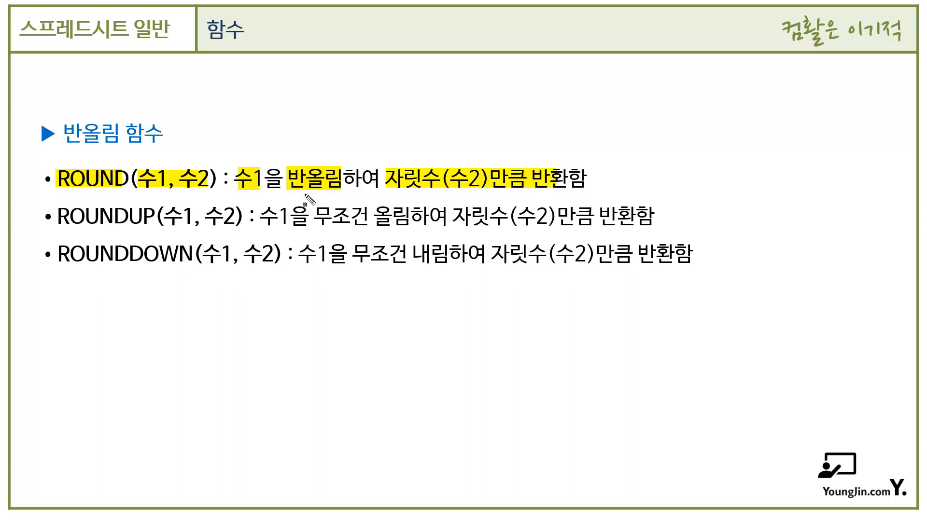
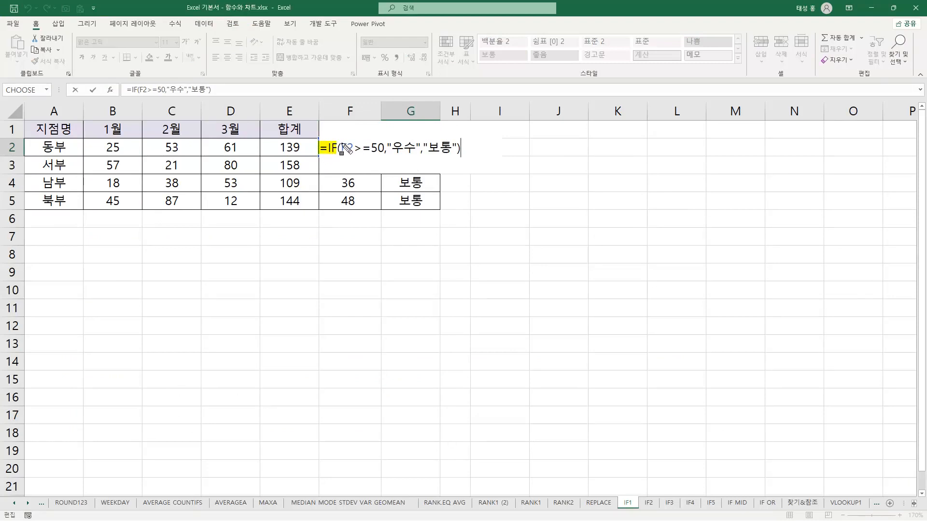
Mark the IF formula in G2, outlining the >= operator and tracing the F2>=50 condition to "우수" and "보통"
{"action": "left_click_drag", "start_coordinate": [39, 147], "coordinate": [68, 148]}
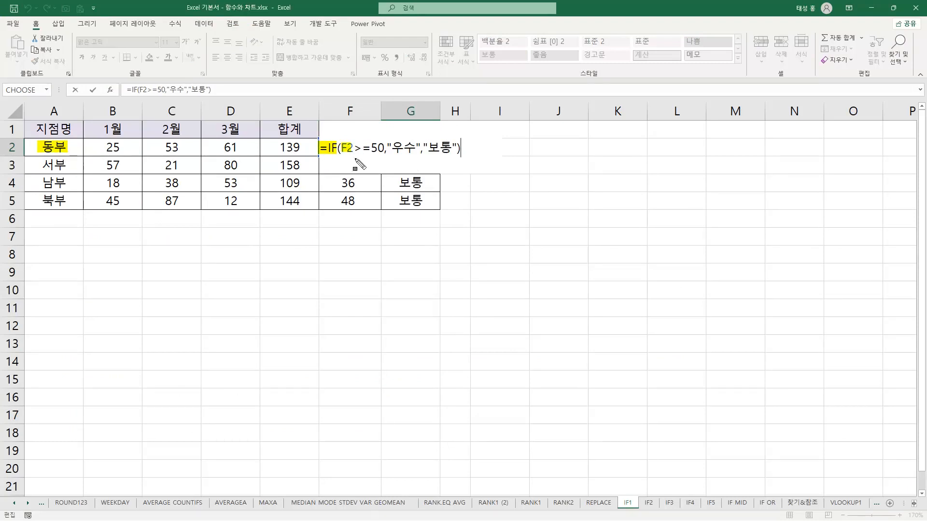
{"action": "left_click_drag", "start_coordinate": [371, 148], "coordinate": [384, 148]}
{"action": "left_click_drag", "start_coordinate": [352, 141], "coordinate": [371, 154]}
{"action": "mouse_move", "coordinate": [362, 164]}
{"action": "left_mouse_down"}
{"action": "mouse_move", "coordinate": [384, 167]}
{"action": "mouse_move", "coordinate": [377, 173]}
{"action": "left_mouse_up"}
{"action": "mouse_move", "coordinate": [374, 140]}
{"action": "left_mouse_down"}
{"action": "mouse_move", "coordinate": [390, 125]}
{"action": "mouse_move", "coordinate": [404, 132]}
{"action": "left_mouse_up"}
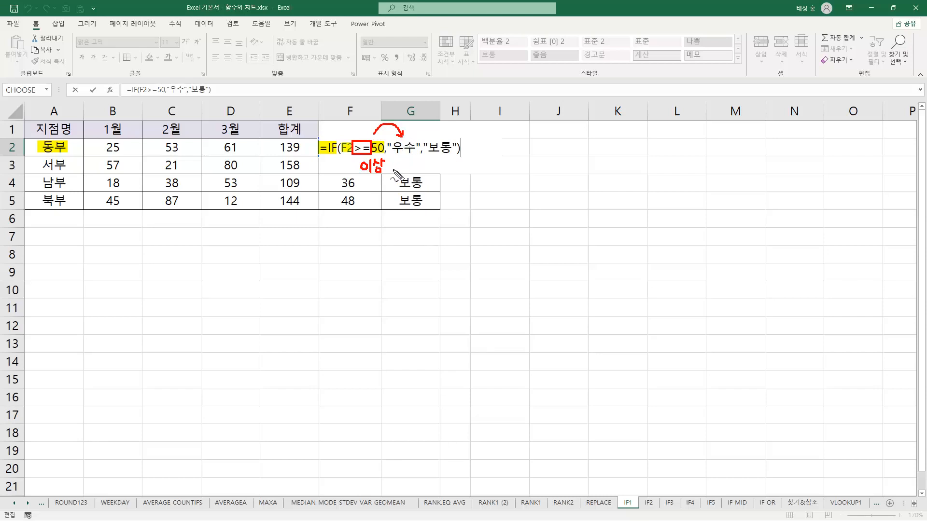
{"action": "mouse_move", "coordinate": [391, 157]}
{"action": "left_mouse_down"}
{"action": "mouse_move", "coordinate": [404, 167]}
{"action": "mouse_move", "coordinate": [434, 157]}
{"action": "left_mouse_up"}
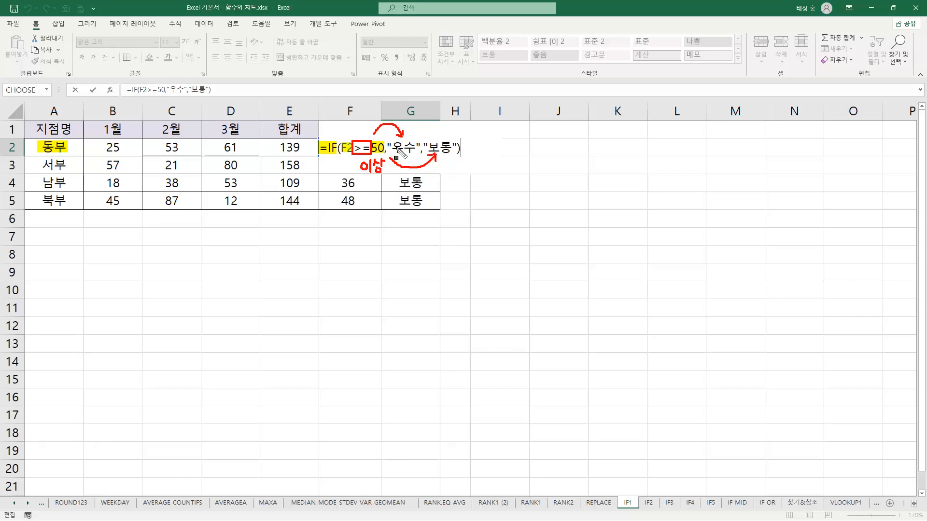
{"action": "left_click_drag", "start_coordinate": [388, 148], "coordinate": [458, 148]}
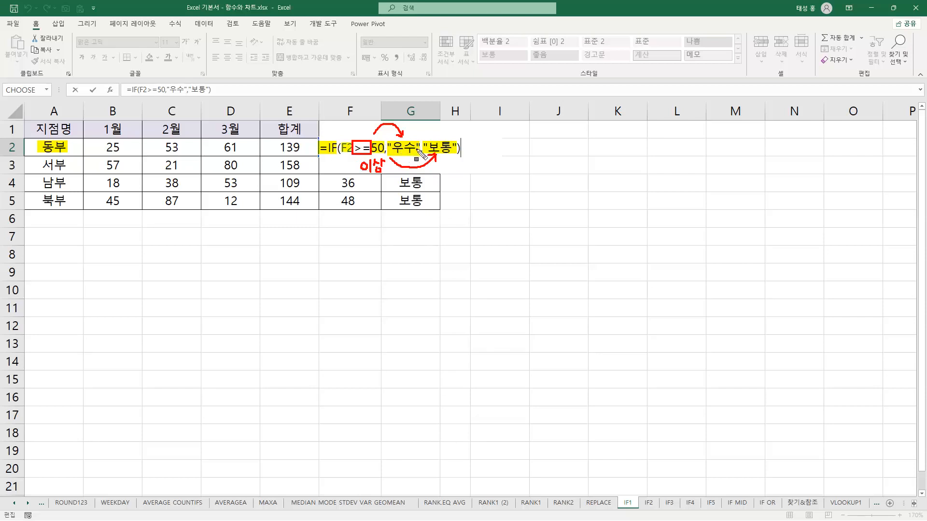
{"action": "key", "text": "Escape"}
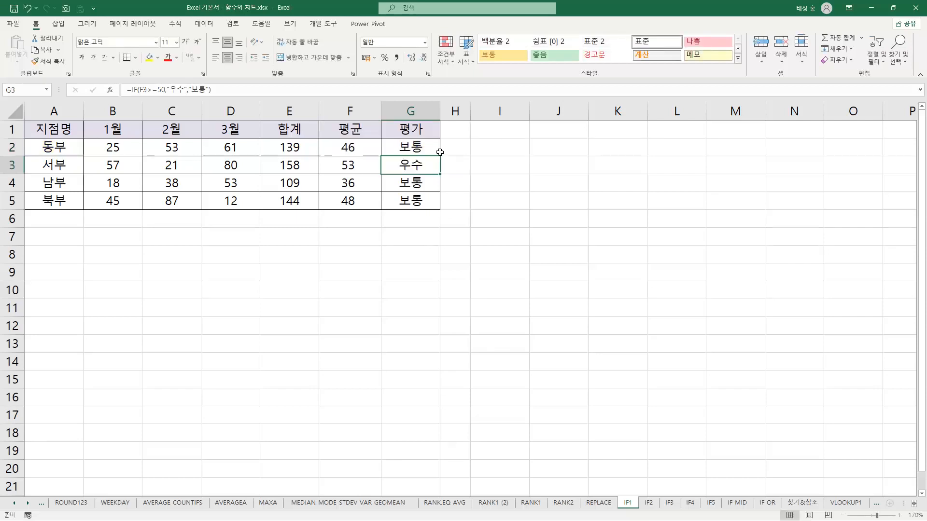
Fill the IF formula from G2 down to G5 and compare each branch's 평균 value with its 평가 result
{"action": "left_click", "coordinate": [362, 153]}
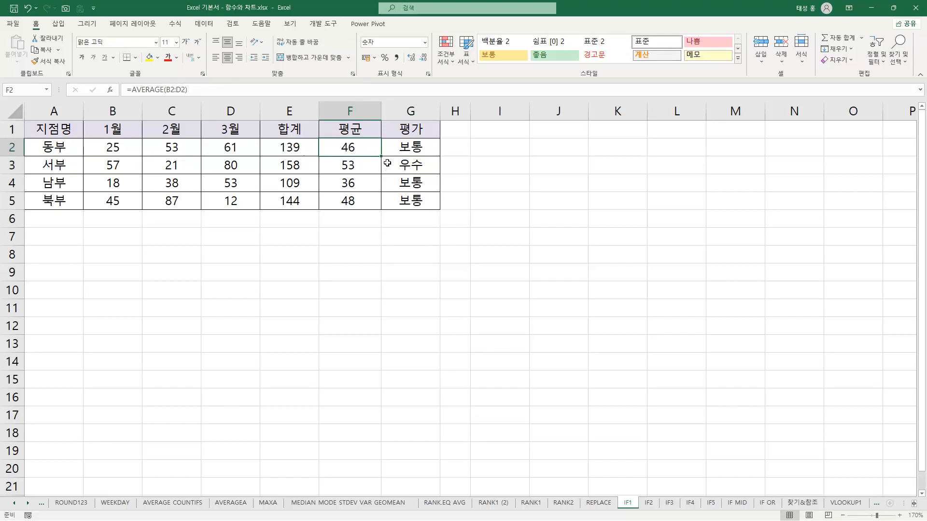
{"action": "left_click_drag", "start_coordinate": [428, 150], "coordinate": [436, 209]}
{"action": "left_click", "coordinate": [358, 172]}
{"action": "left_click", "coordinate": [421, 169]}
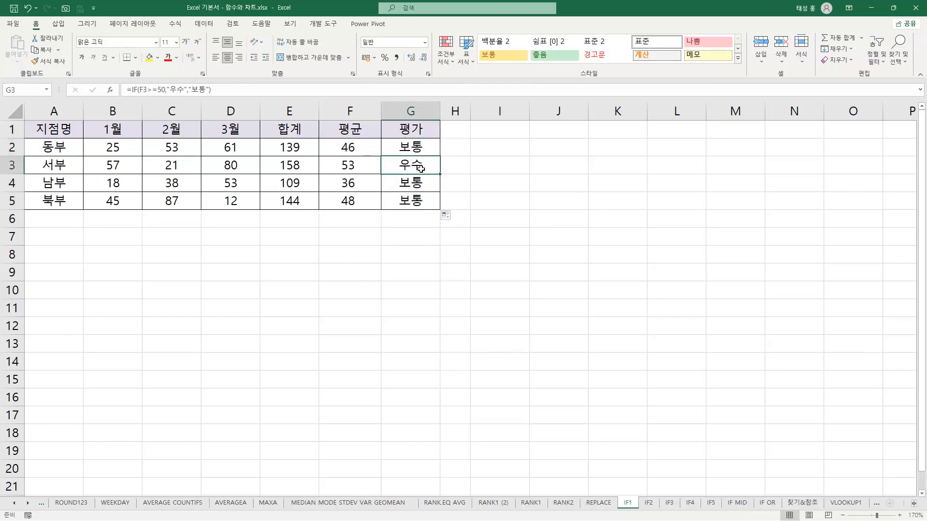
{"action": "left_click", "coordinate": [368, 183]}
{"action": "left_click", "coordinate": [364, 202]}
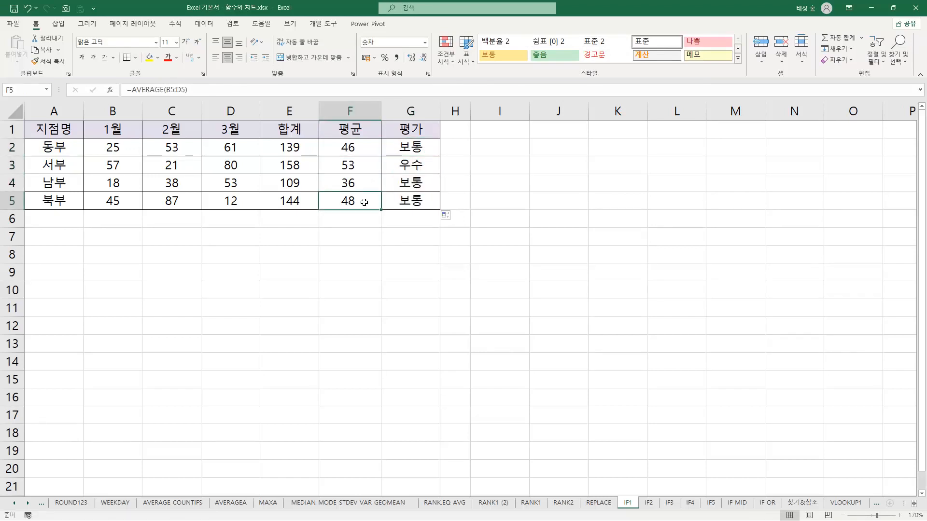
{"action": "left_click", "coordinate": [422, 185]}
{"action": "left_click", "coordinate": [421, 197]}
{"action": "left_click", "coordinate": [425, 189]}
{"action": "left_click", "coordinate": [418, 201]}
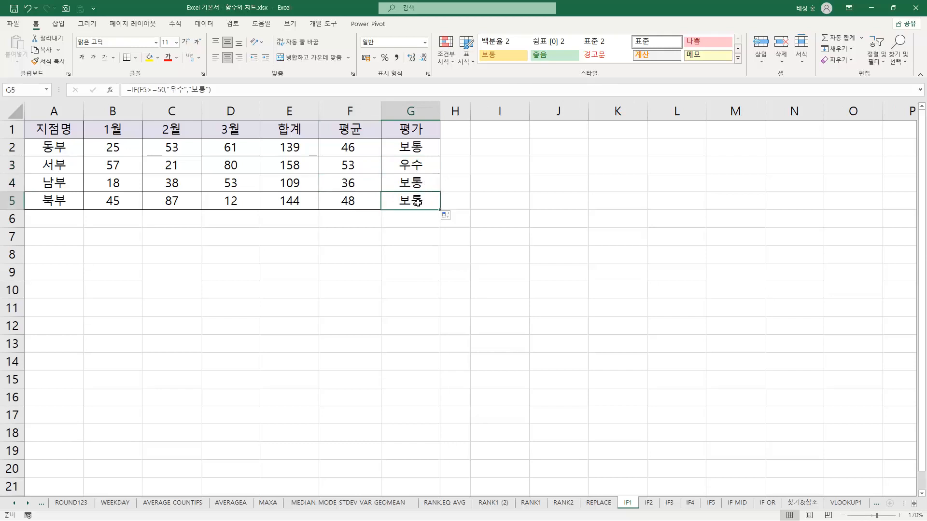
Show the formulas on the IF1 sheet and auto-fit column G to the full IF formulas
{"action": "key", "text": "ctrl+grave"}
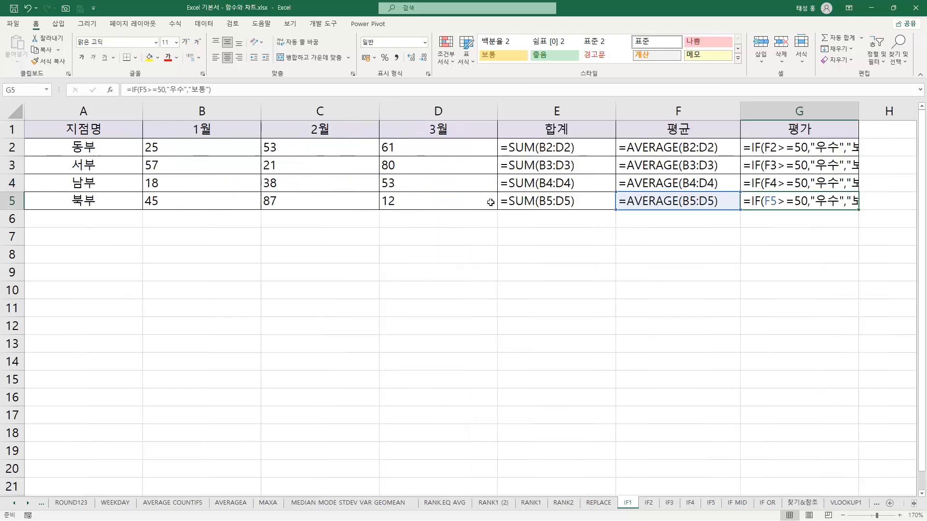
{"action": "double_click", "coordinate": [859, 111]}
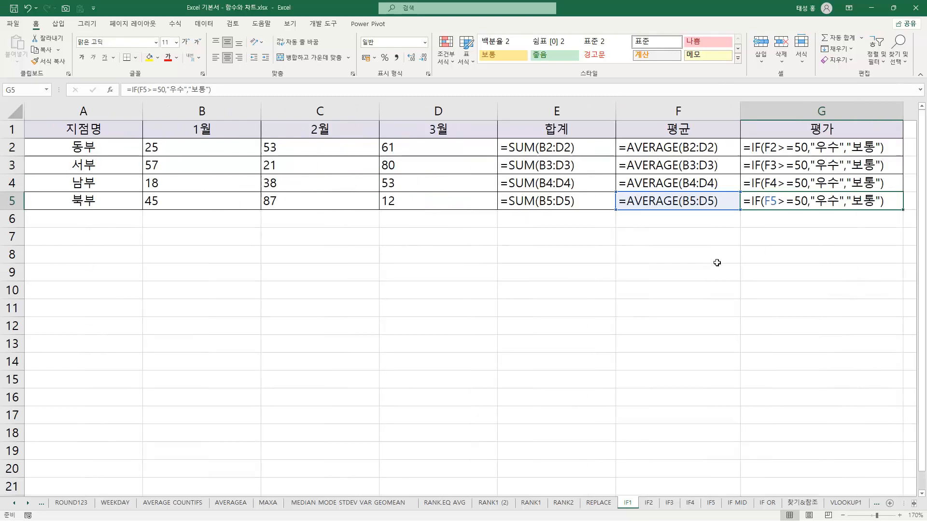
Highlight the IF function names, cell references, threshold and result texts down G2:G5, and return to showing values
{"action": "left_click_drag", "start_coordinate": [750, 144], "coordinate": [754, 215]}
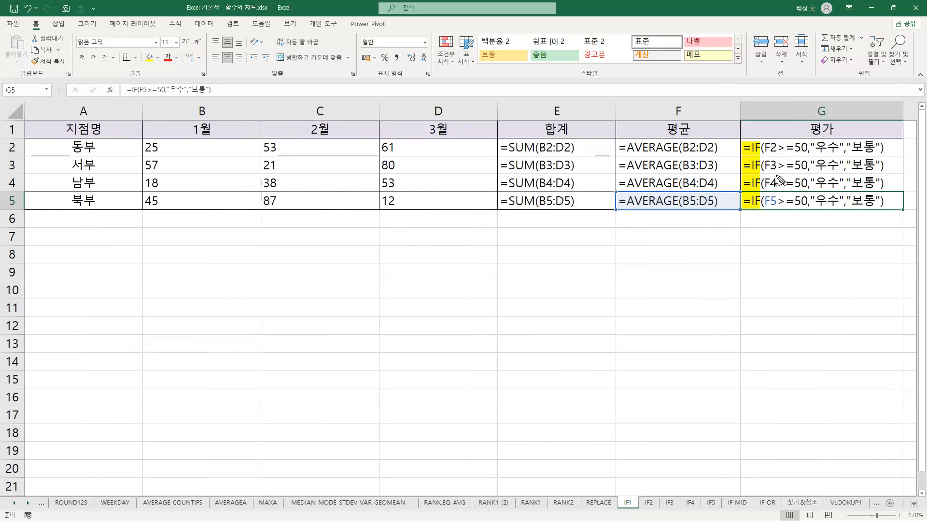
{"action": "left_click_drag", "start_coordinate": [768, 141], "coordinate": [777, 215]}
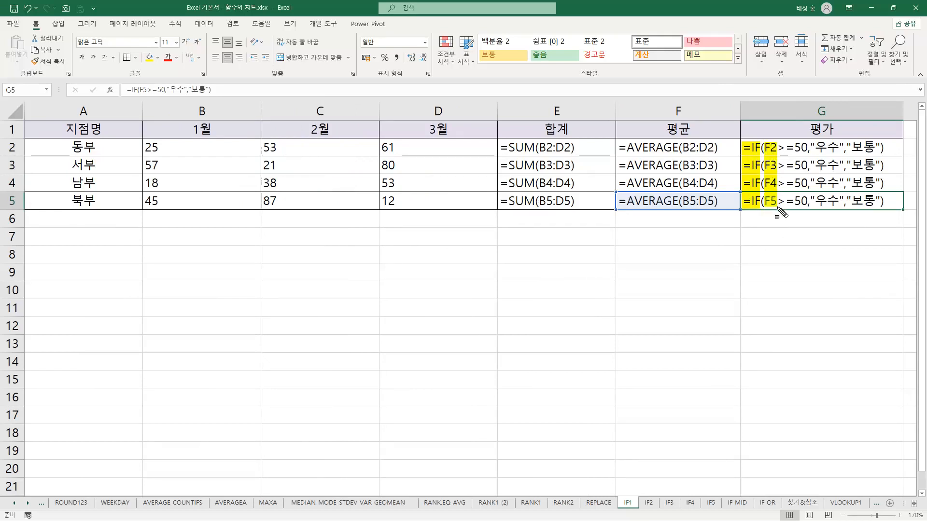
{"action": "left_click_drag", "start_coordinate": [800, 142], "coordinate": [807, 212]}
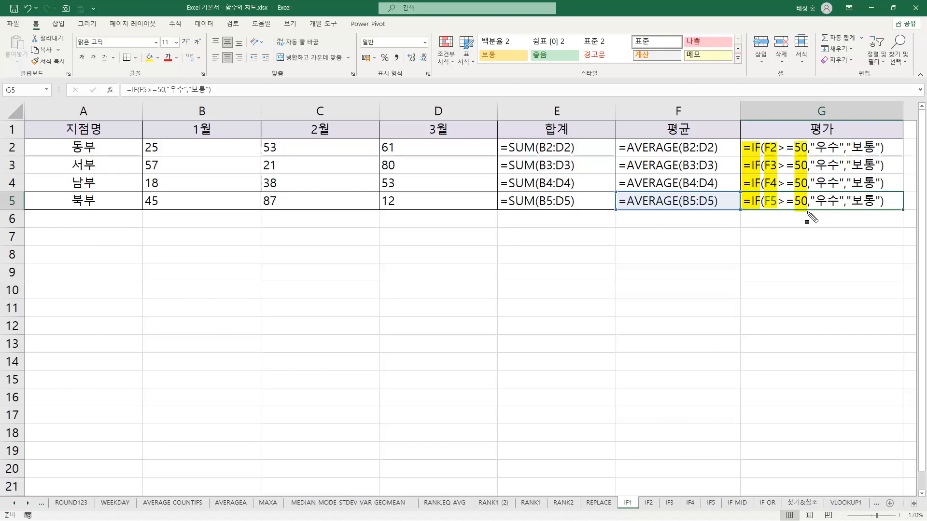
{"action": "mouse_move", "coordinate": [824, 145]}
{"action": "left_mouse_down"}
{"action": "mouse_move", "coordinate": [816, 146]}
{"action": "mouse_move", "coordinate": [841, 211]}
{"action": "left_mouse_up"}
{"action": "left_click_drag", "start_coordinate": [850, 146], "coordinate": [878, 217]}
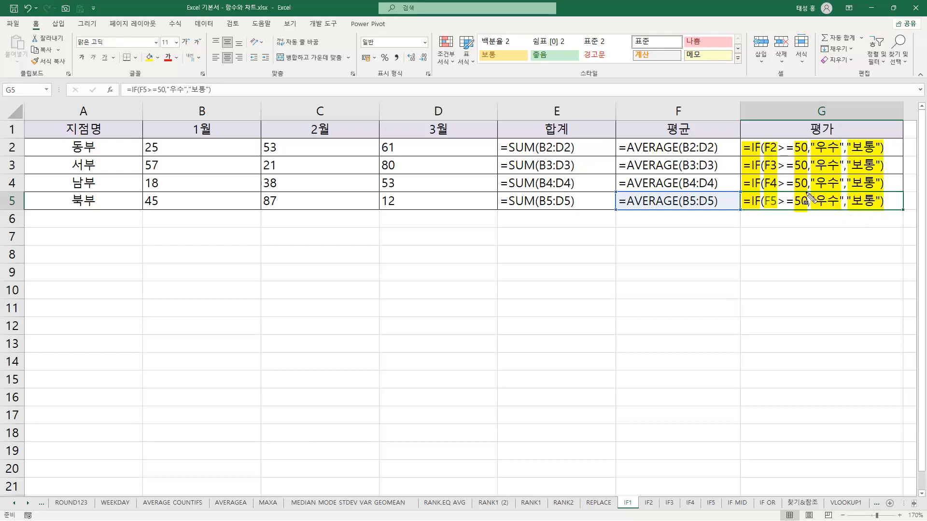
{"action": "key", "text": "Escape"}
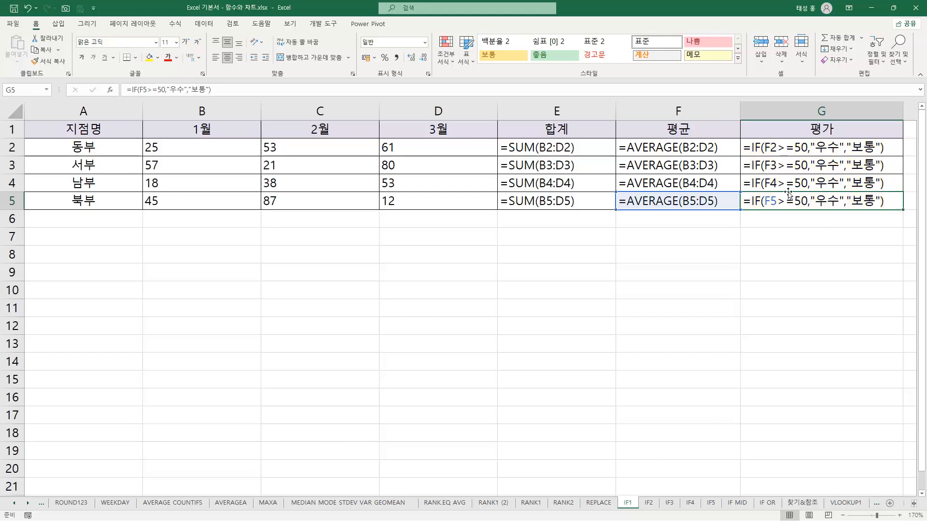
{"action": "key", "text": "ctrl+grave"}
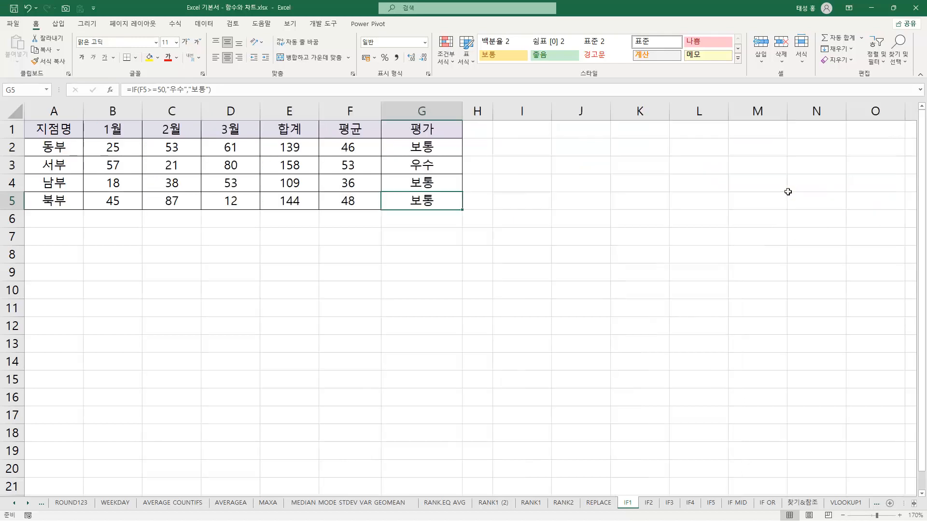
On the IF2 sheet, highlight the conditions and results of the nested IF formula in C2 and mark both IF functions
{"action": "left_click", "coordinate": [649, 503]}
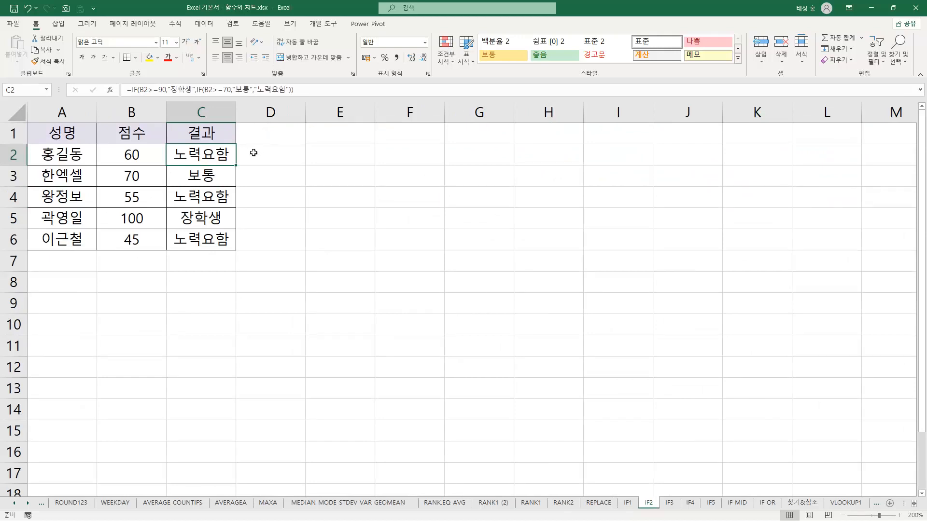
{"action": "key", "text": "F2"}
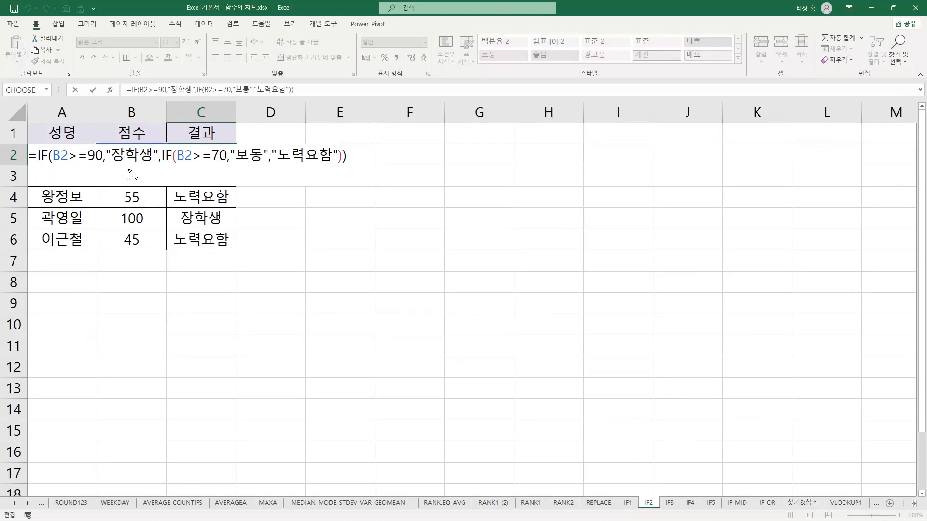
{"action": "left_click_drag", "start_coordinate": [49, 154], "coordinate": [101, 156]}
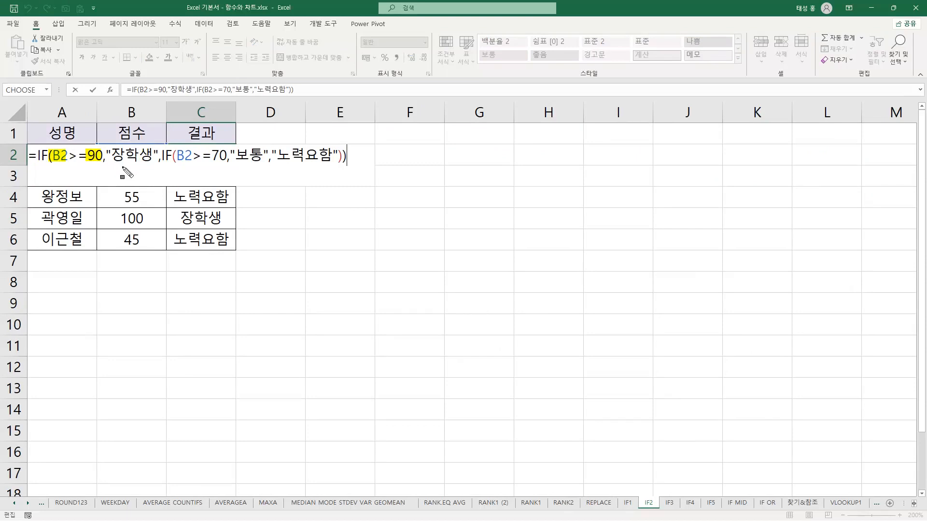
{"action": "left_click_drag", "start_coordinate": [107, 155], "coordinate": [155, 155]}
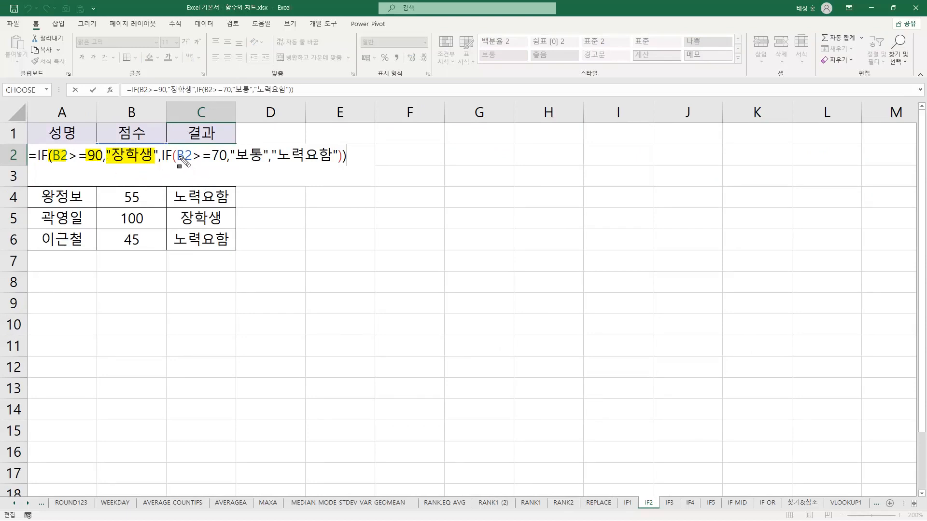
{"action": "left_click_drag", "start_coordinate": [177, 155], "coordinate": [338, 156]}
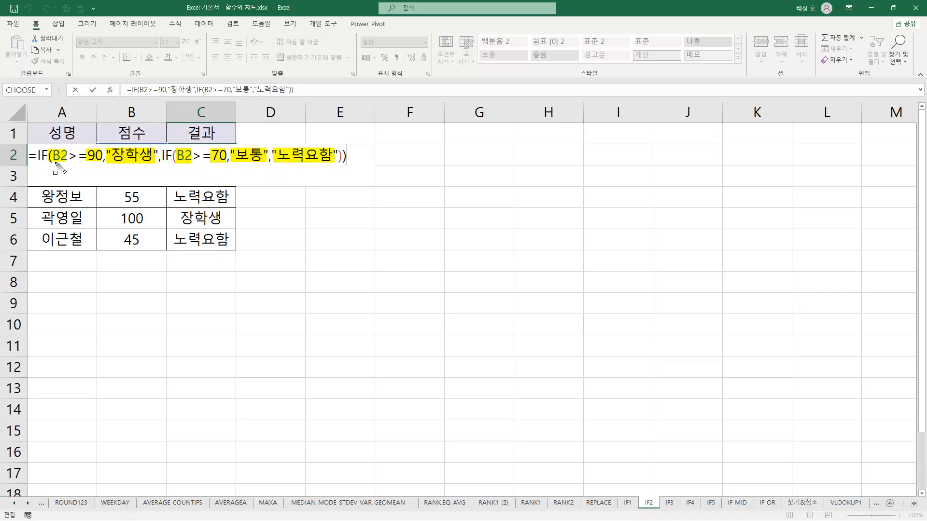
{"action": "left_click_drag", "start_coordinate": [38, 163], "coordinate": [48, 163]}
{"action": "left_click_drag", "start_coordinate": [159, 165], "coordinate": [171, 165]}
{"action": "key", "text": "Escape"}
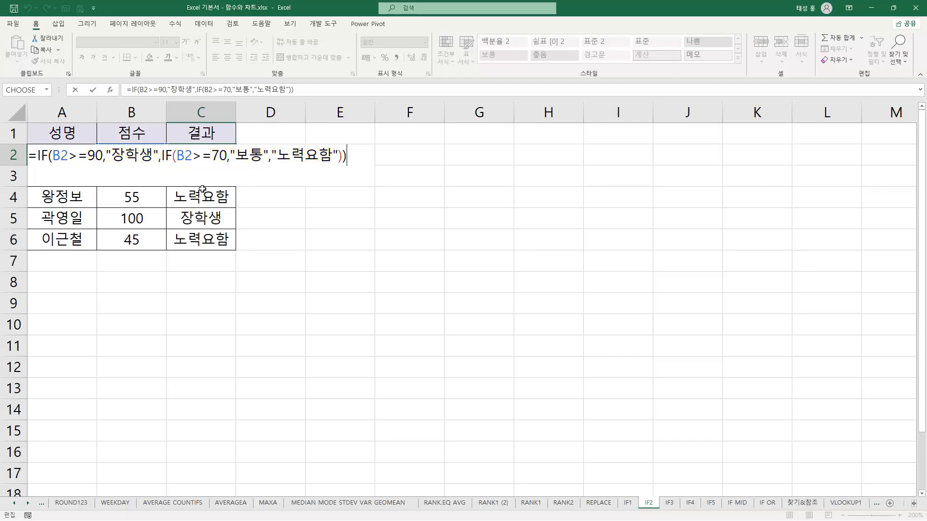
{"action": "key", "text": "Return"}
Clear the results in C3:C6 and fill the nested IF formula from C2 down to C6
{"action": "left_click", "coordinate": [210, 155]}
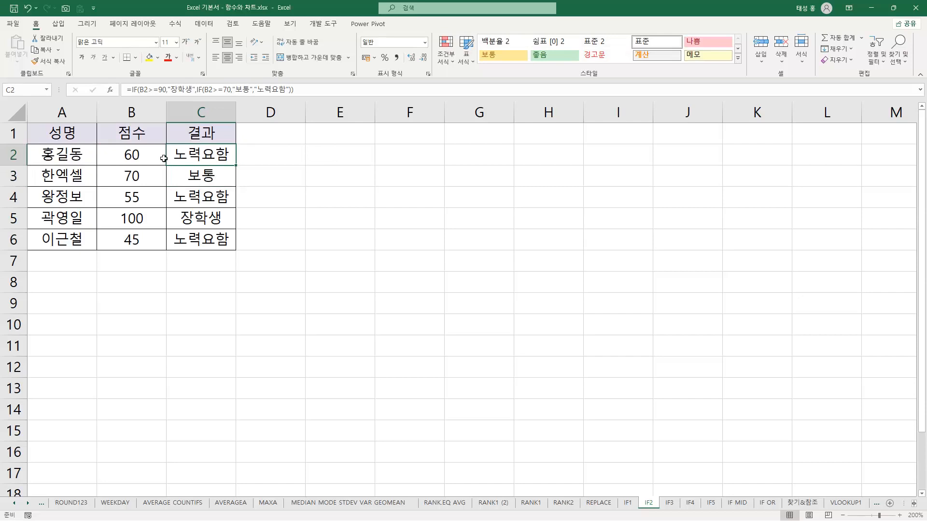
{"action": "left_click_drag", "start_coordinate": [217, 173], "coordinate": [227, 236]}
{"action": "key", "text": "Delete"}
{"action": "left_click", "coordinate": [222, 154]}
{"action": "left_click_drag", "start_coordinate": [236, 167], "coordinate": [225, 242]}
Compare the 점수 values in rows 2 and 5 with their 결과 grades
{"action": "left_click", "coordinate": [147, 159]}
{"action": "left_click", "coordinate": [183, 162]}
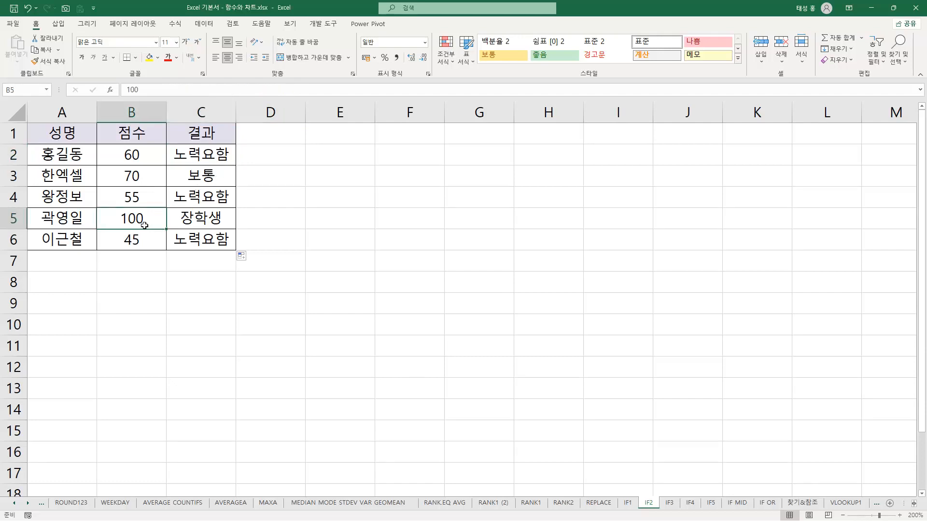
{"action": "left_click", "coordinate": [188, 222]}
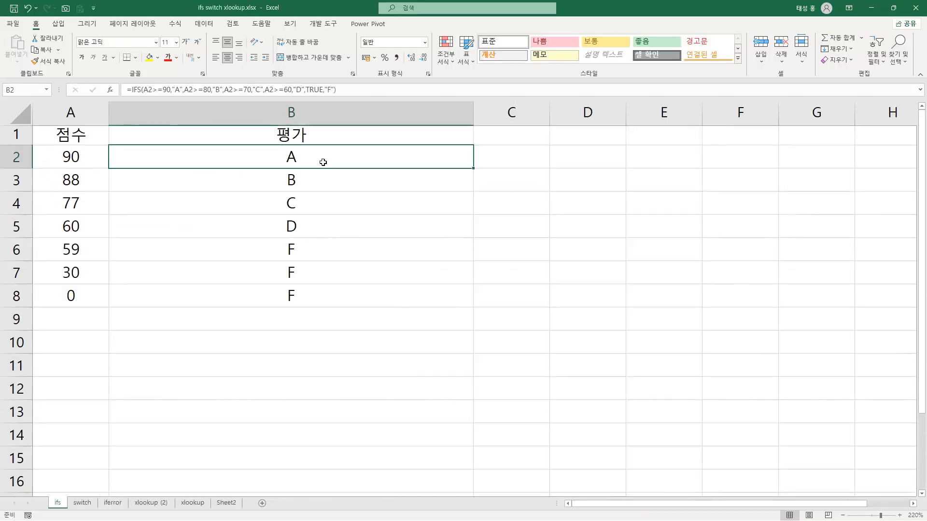
Highlight the IFS function name, each A2 condition with its grade, and the TRUE,"F" fallback in the B2 formula
{"action": "key", "text": "F2"}
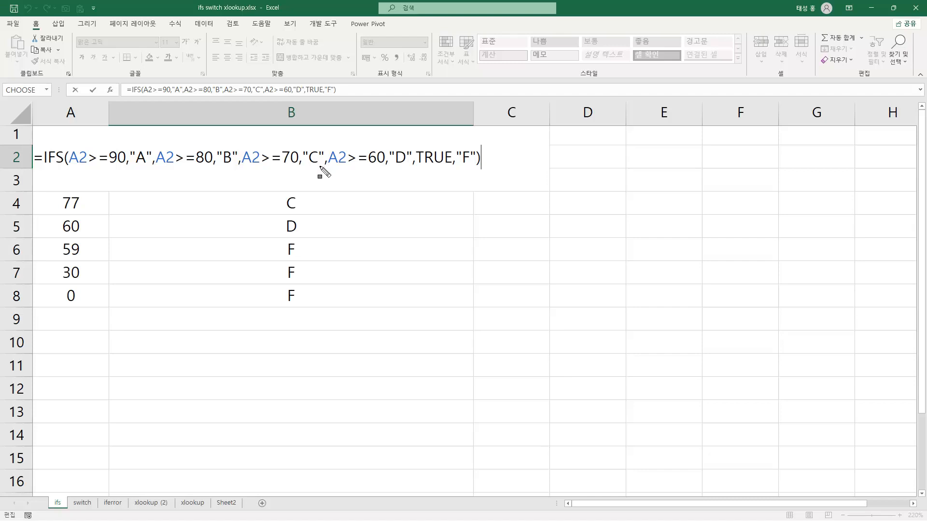
{"action": "left_click_drag", "start_coordinate": [35, 155], "coordinate": [63, 164]}
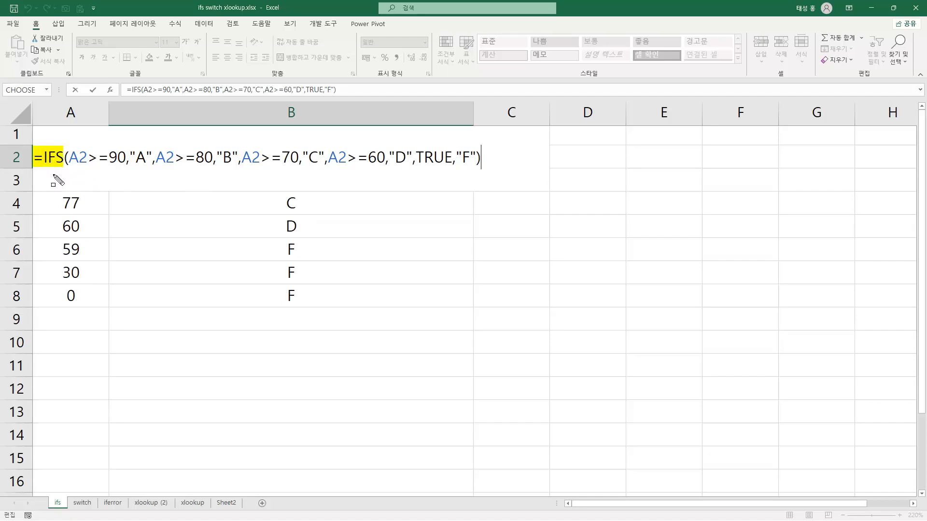
{"action": "left_click_drag", "start_coordinate": [33, 147], "coordinate": [64, 166]}
{"action": "left_click_drag", "start_coordinate": [70, 163], "coordinate": [147, 164]}
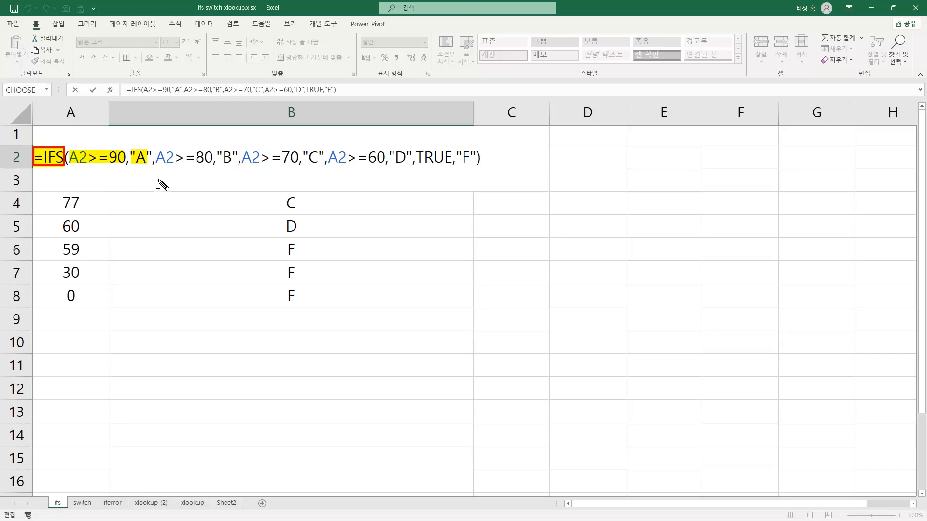
{"action": "left_click_drag", "start_coordinate": [157, 159], "coordinate": [315, 162]}
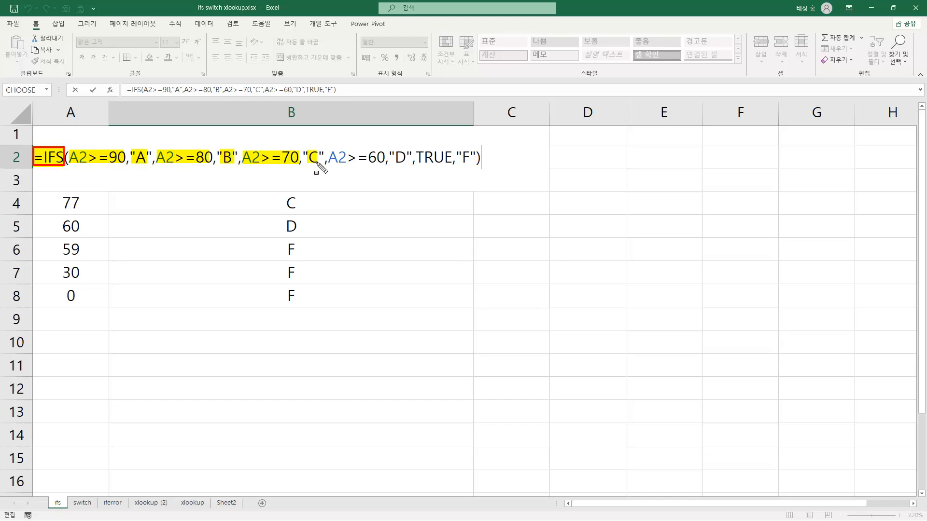
{"action": "left_click_drag", "start_coordinate": [330, 154], "coordinate": [412, 166]}
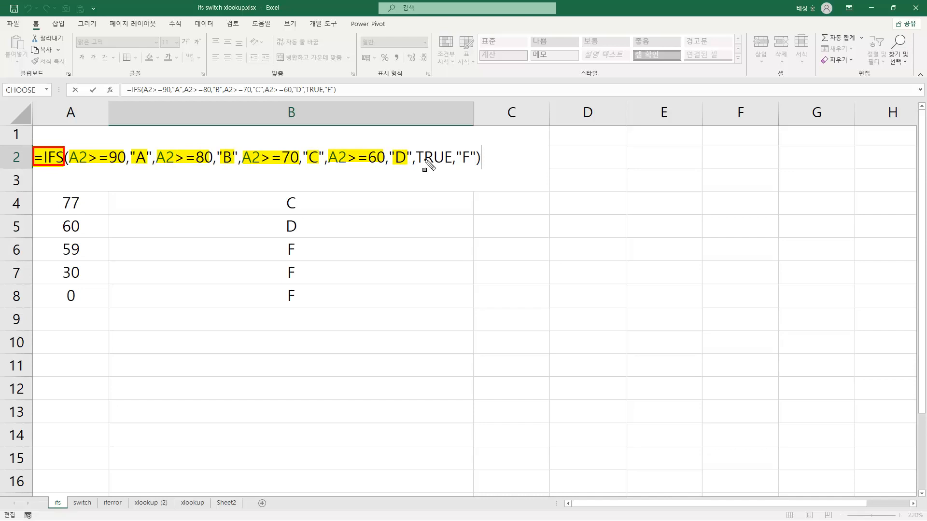
{"action": "left_click_drag", "start_coordinate": [418, 158], "coordinate": [472, 166]}
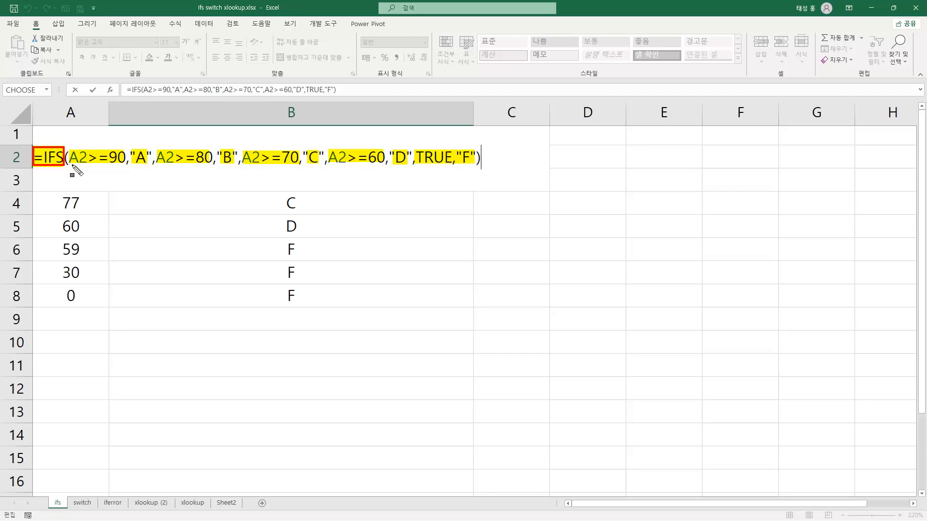
Underline each condition and grade pair in the IFS formula through TRUE,"F", and clear the on-screen marks
{"action": "left_click_drag", "start_coordinate": [70, 166], "coordinate": [385, 168]}
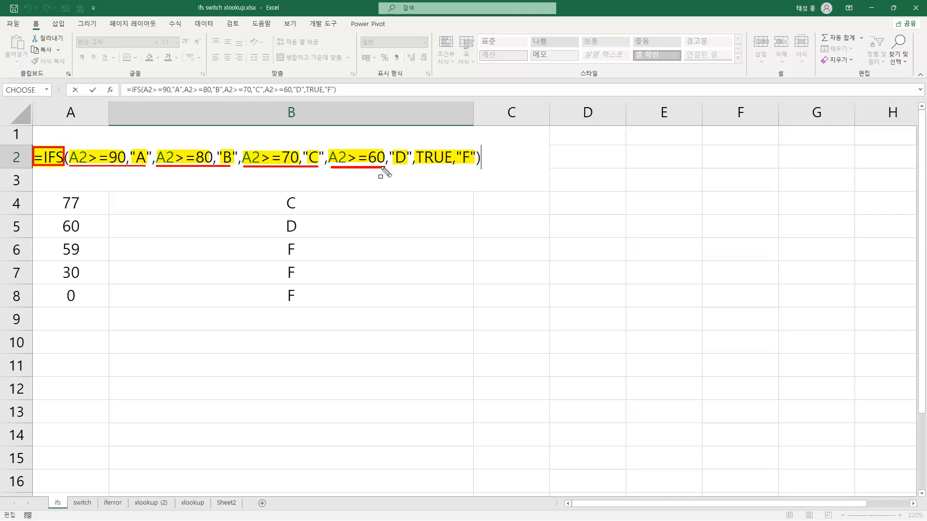
{"action": "left_click_drag", "start_coordinate": [381, 167], "coordinate": [473, 169]}
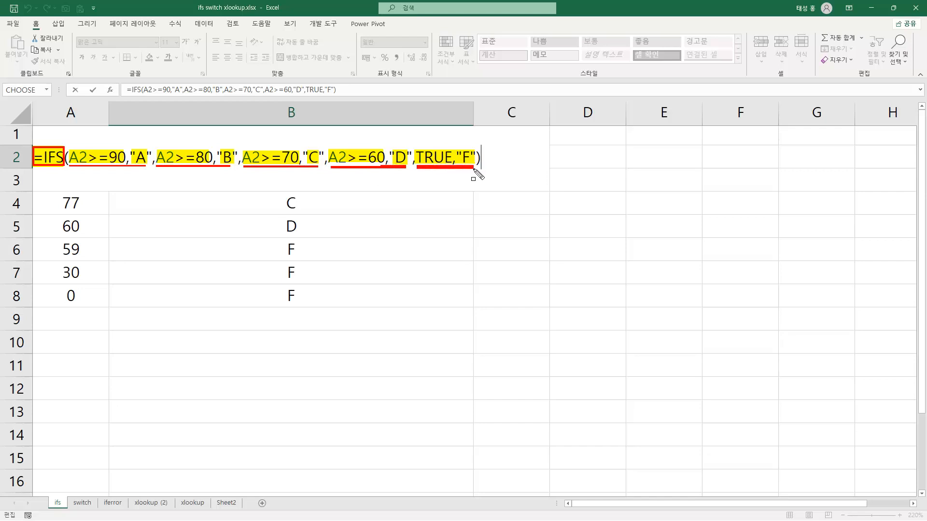
{"action": "key", "text": "Escape"}
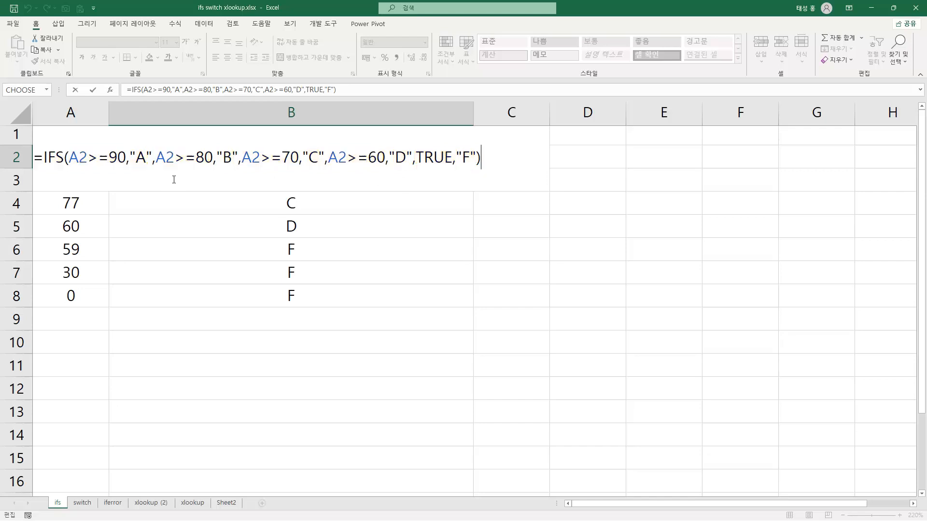
Clear the grades in B3:B8 and fill the IFS formula from B2 down to B8
{"action": "key", "text": "Return"}
{"action": "left_click_drag", "start_coordinate": [269, 180], "coordinate": [277, 284]}
{"action": "key", "text": "Delete"}
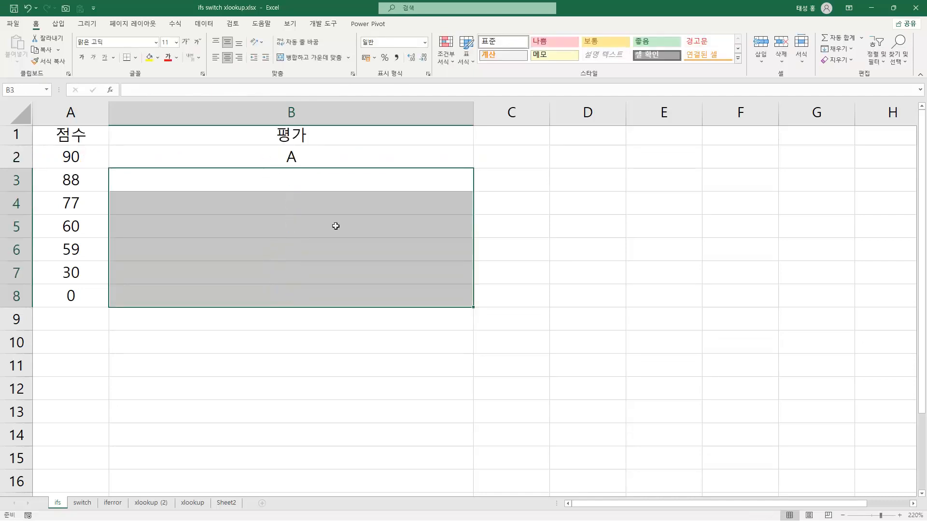
{"action": "left_click", "coordinate": [331, 157]}
{"action": "left_click_drag", "start_coordinate": [474, 169], "coordinate": [461, 287]}
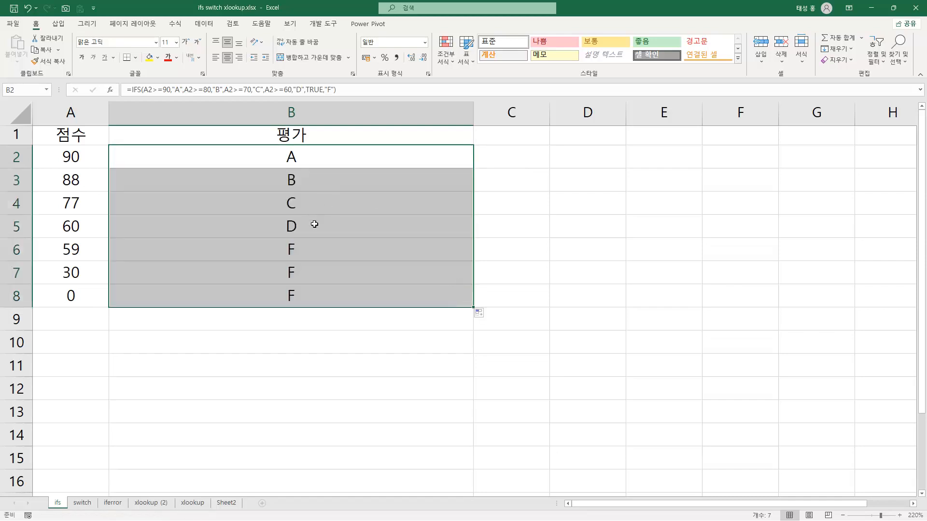
Compare the 점수 values with their 평가 grades and check the filled IFS formulas in column B row by row
{"action": "left_click", "coordinate": [162, 153]}
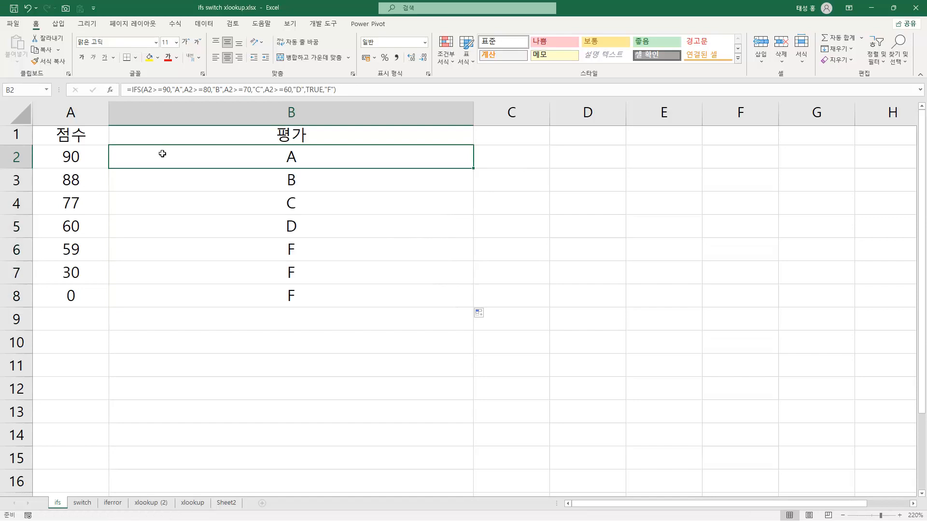
{"action": "left_click", "coordinate": [133, 183]}
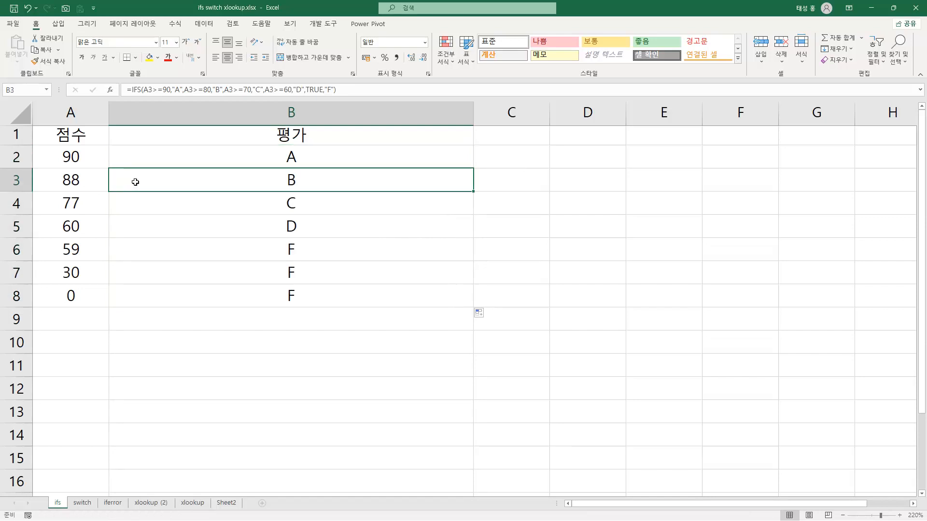
{"action": "left_click", "coordinate": [153, 203]}
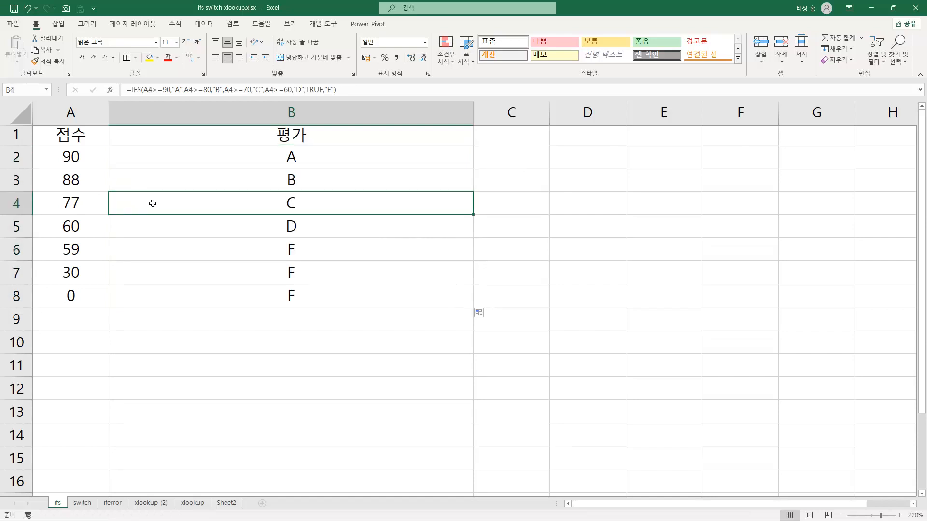
{"action": "left_click", "coordinate": [162, 232]}
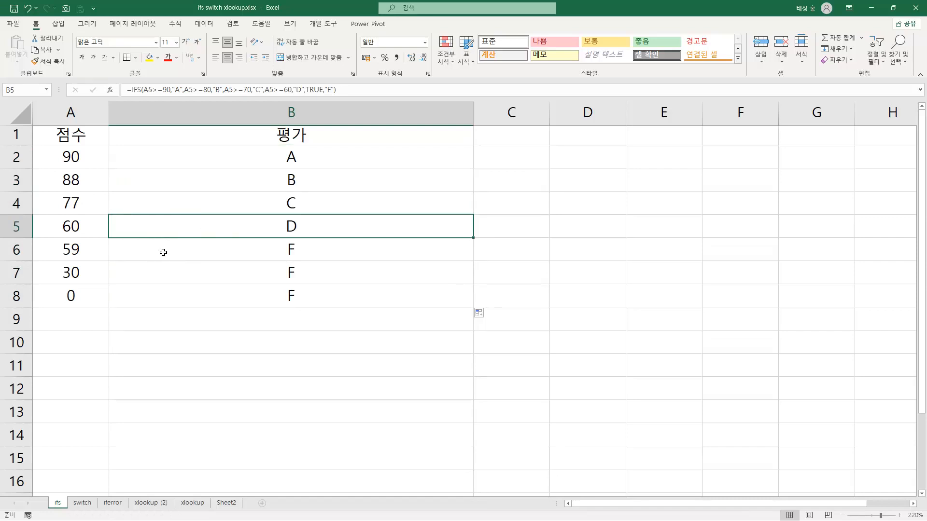
{"action": "left_click", "coordinate": [145, 296]}
{"action": "left_click", "coordinate": [146, 251]}
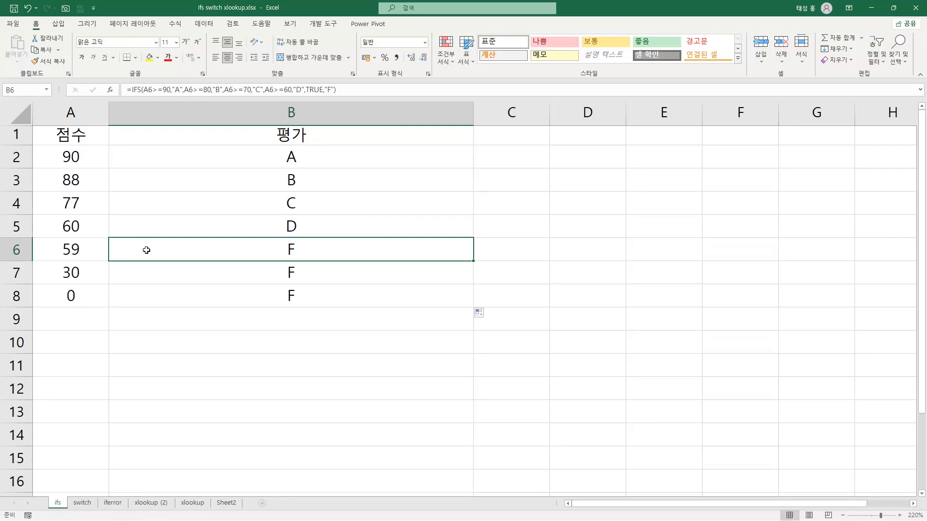
Open the IFS formula in B6, then box and highlight its TRUE,"F" fallback
{"action": "double_click", "coordinate": [146, 250]}
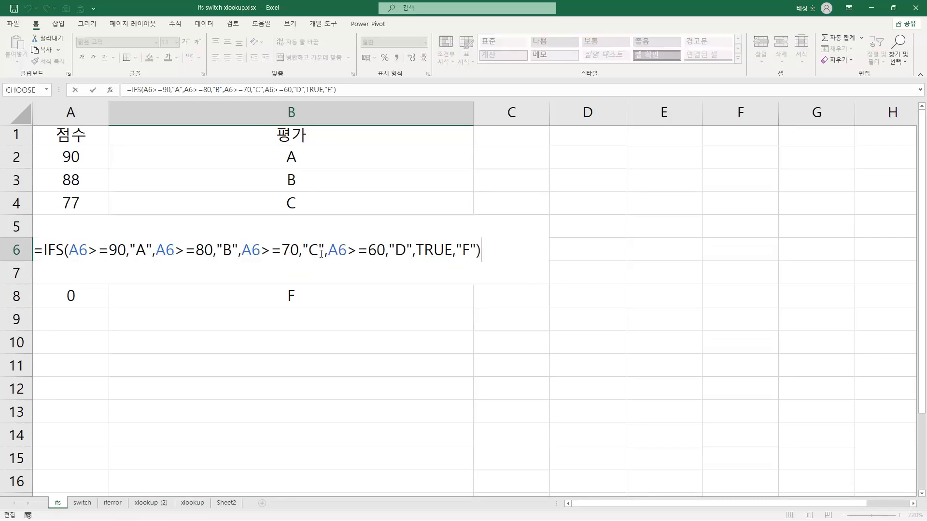
{"action": "mouse_move", "coordinate": [411, 237]}
{"action": "left_mouse_down"}
{"action": "mouse_move", "coordinate": [455, 263]}
{"action": "mouse_move", "coordinate": [487, 262]}
{"action": "left_mouse_up"}
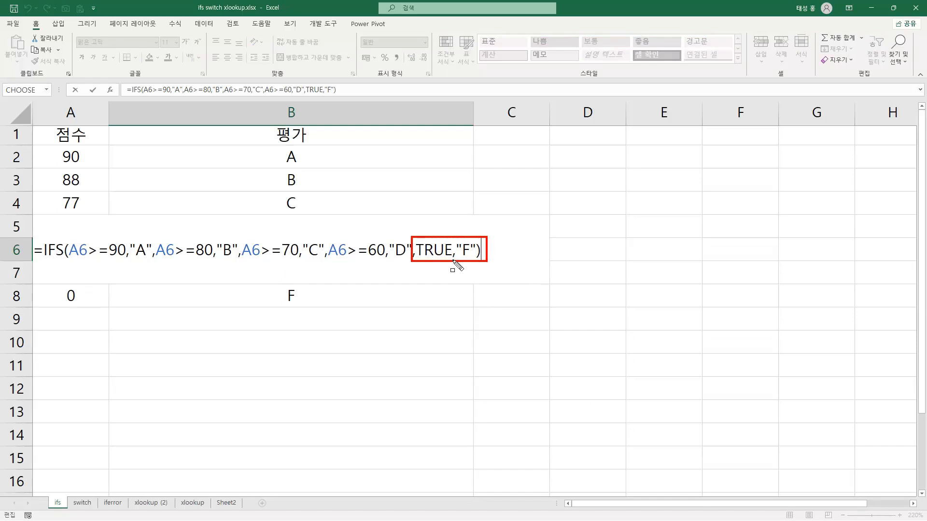
{"action": "mouse_move", "coordinate": [413, 238]}
{"action": "left_mouse_down"}
{"action": "mouse_move", "coordinate": [436, 261]}
{"action": "mouse_move", "coordinate": [467, 265]}
{"action": "left_mouse_up"}
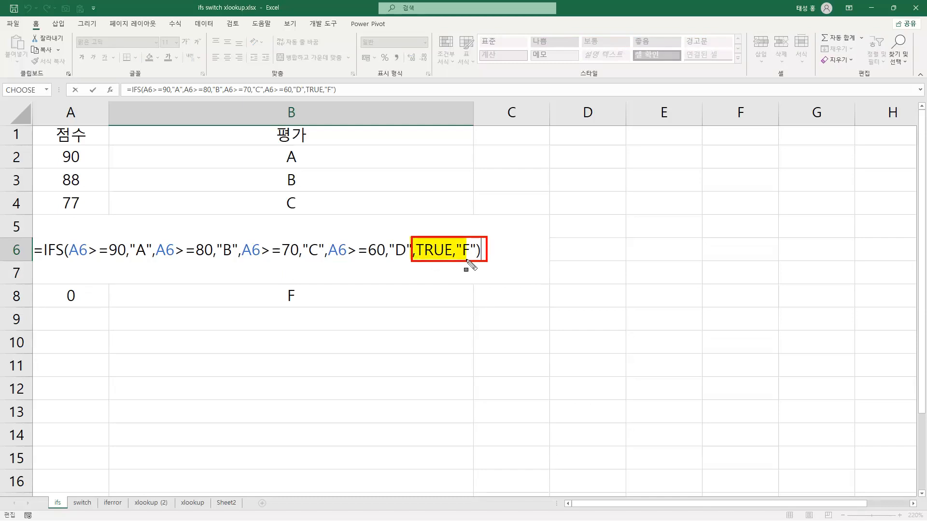
{"action": "left_click_drag", "start_coordinate": [467, 262], "coordinate": [488, 264]}
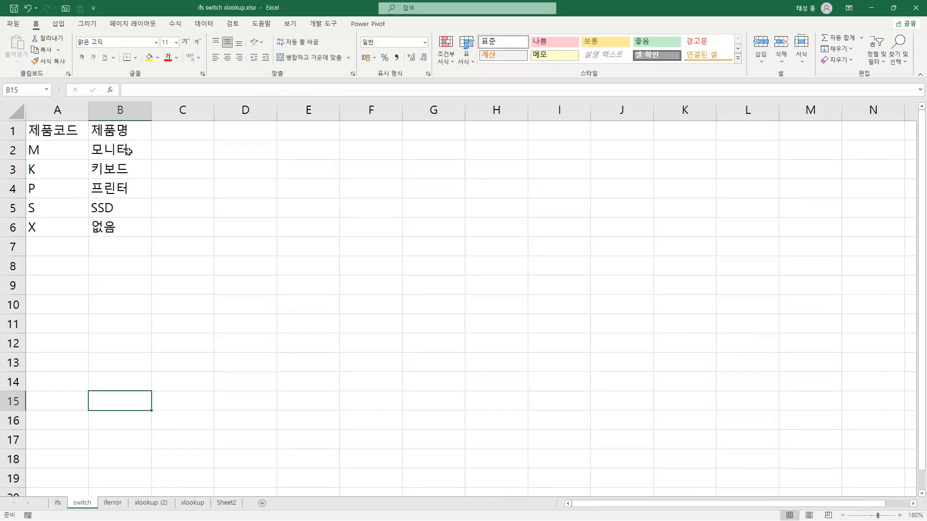
On the switch sheet, mark the A2 argument, code and product pairs and "없음" default in B2's SWITCH formula, then close it
{"action": "left_click", "coordinate": [127, 152]}
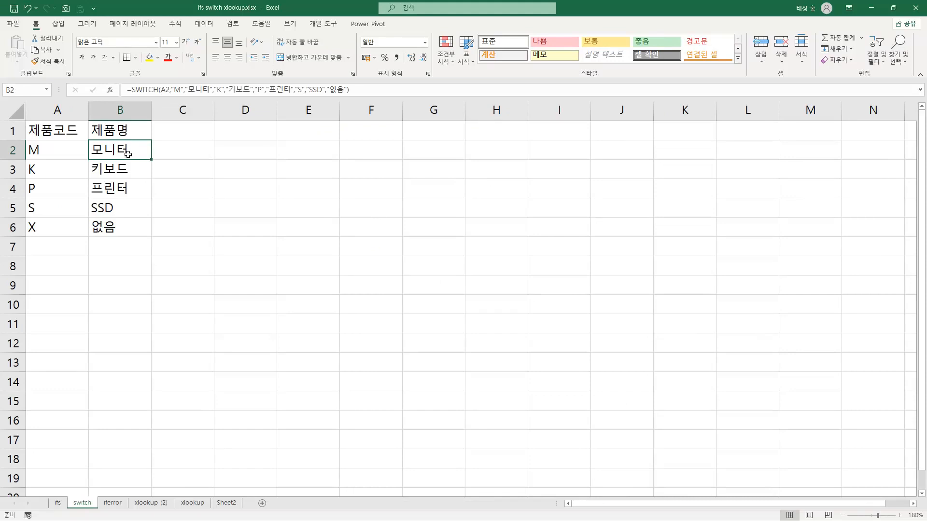
{"action": "key", "text": "F2"}
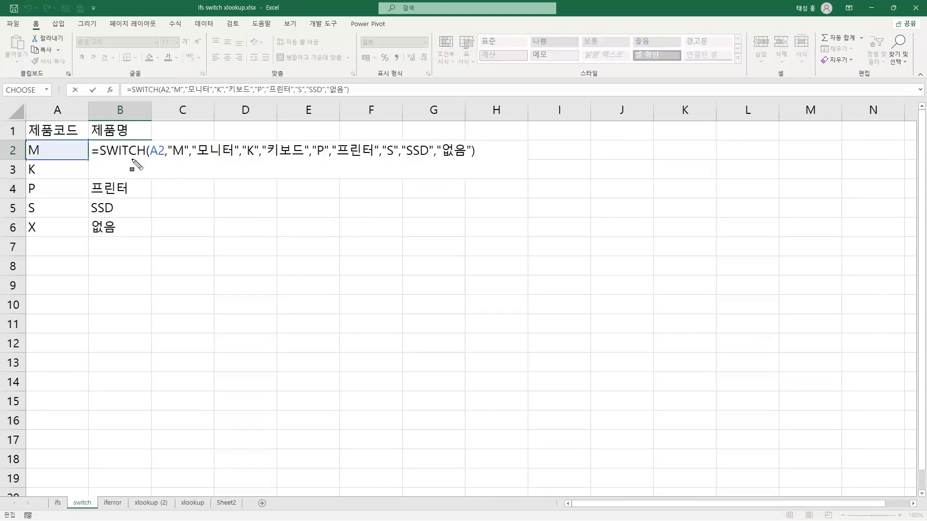
{"action": "left_click_drag", "start_coordinate": [91, 149], "coordinate": [234, 160]}
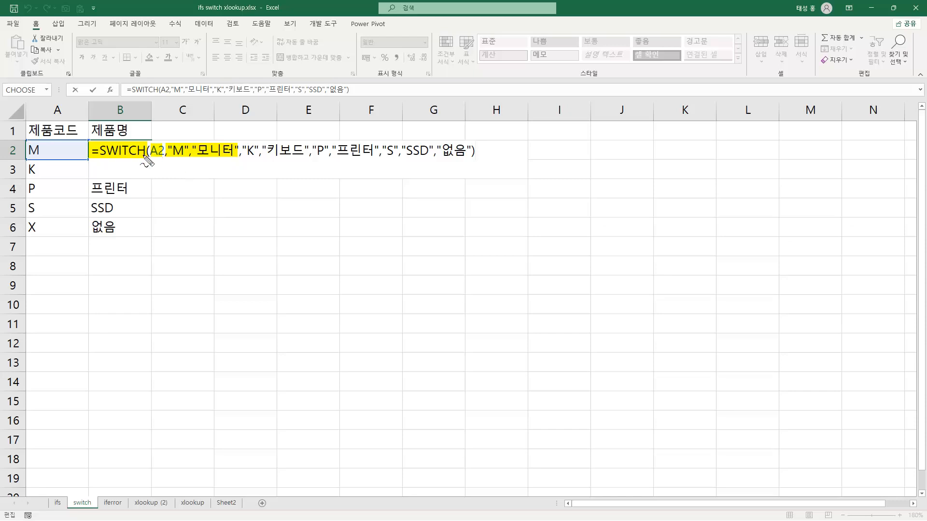
{"action": "mouse_move", "coordinate": [151, 157]}
{"action": "left_mouse_down"}
{"action": "mouse_move", "coordinate": [194, 134]}
{"action": "mouse_move", "coordinate": [258, 164]}
{"action": "mouse_move", "coordinate": [328, 138]}
{"action": "mouse_move", "coordinate": [352, 140]}
{"action": "mouse_move", "coordinate": [395, 166]}
{"action": "mouse_move", "coordinate": [417, 157]}
{"action": "left_mouse_up"}
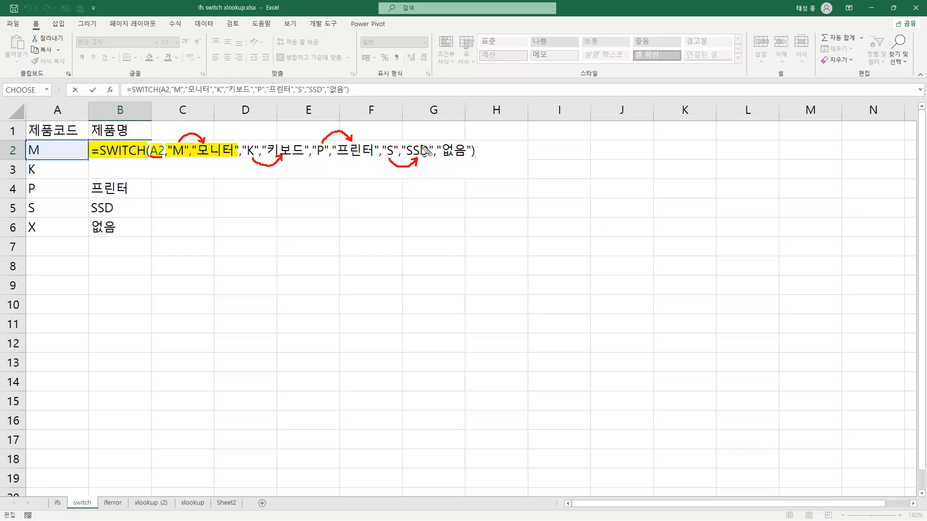
{"action": "left_click_drag", "start_coordinate": [437, 151], "coordinate": [472, 154]}
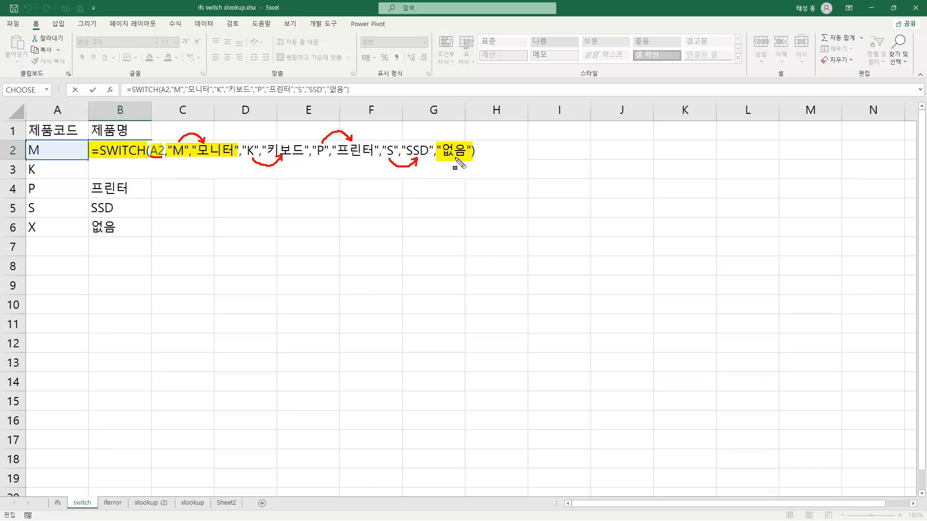
{"action": "key", "text": "Escape"}
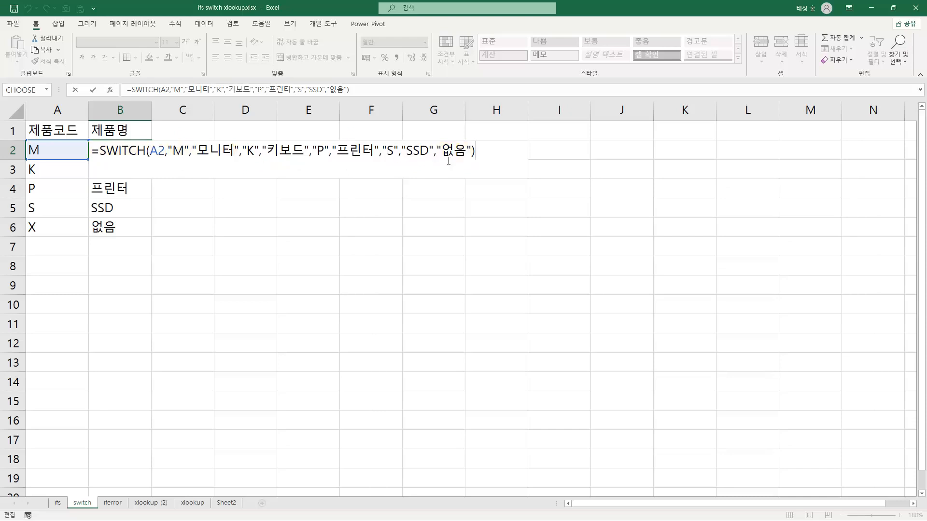
{"action": "key", "text": "Return"}
{"action": "key", "text": "Return"}
Compare each 제품코드 in A2:A6 with the 제품명 returned beside it by the SWITCH formula
{"action": "left_click", "coordinate": [138, 149]}
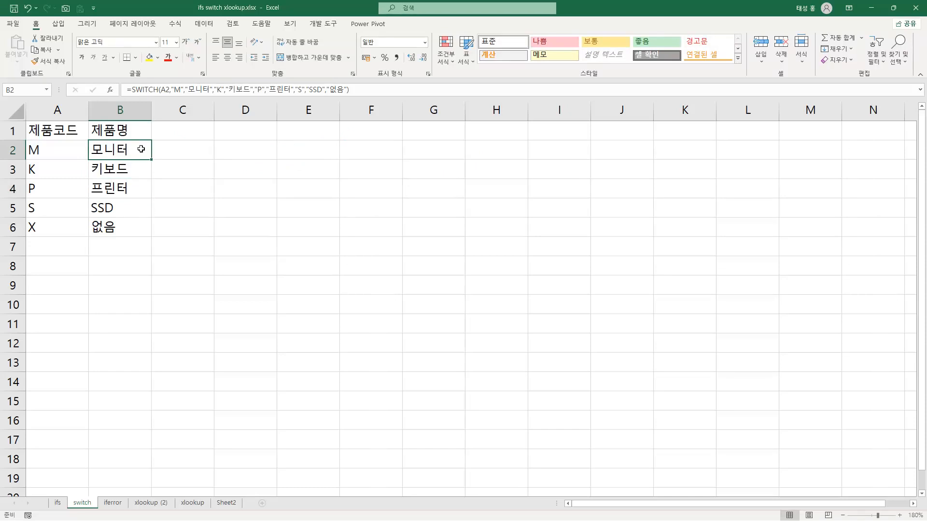
{"action": "left_click", "coordinate": [60, 151]}
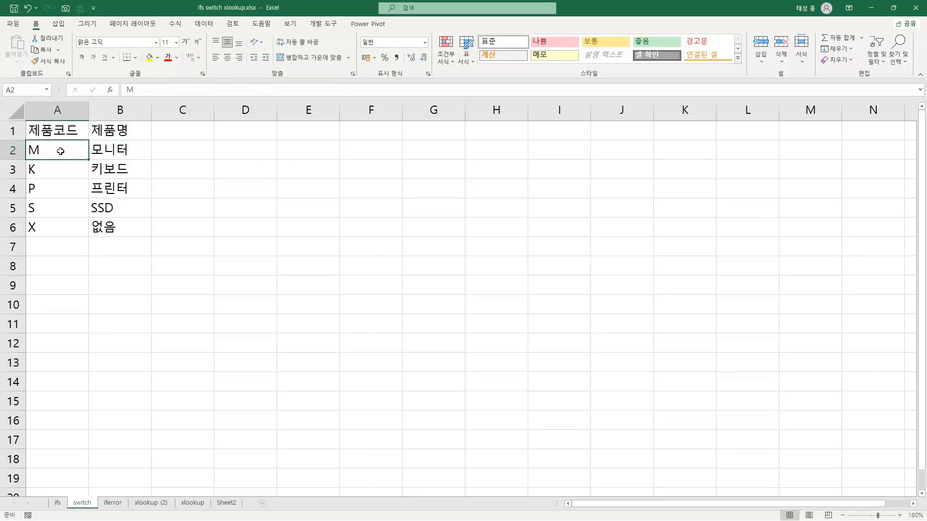
{"action": "left_click", "coordinate": [135, 153]}
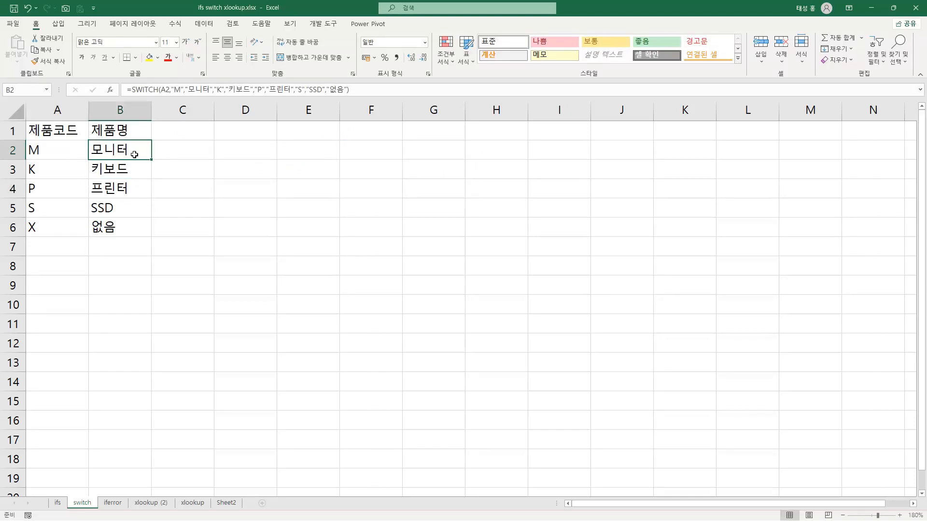
{"action": "left_click", "coordinate": [64, 170]}
{"action": "left_click", "coordinate": [126, 169]}
{"action": "left_click", "coordinate": [56, 188]}
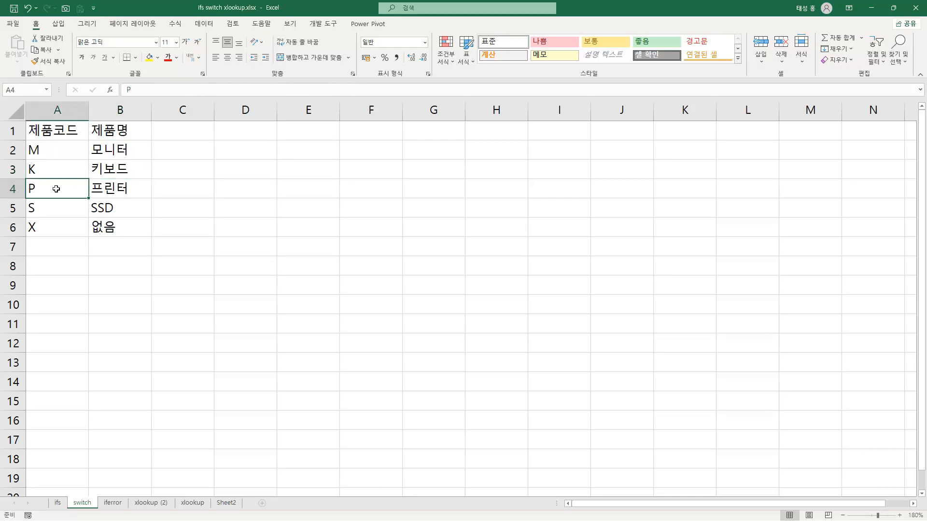
{"action": "left_click", "coordinate": [108, 187]}
{"action": "left_click", "coordinate": [54, 209]}
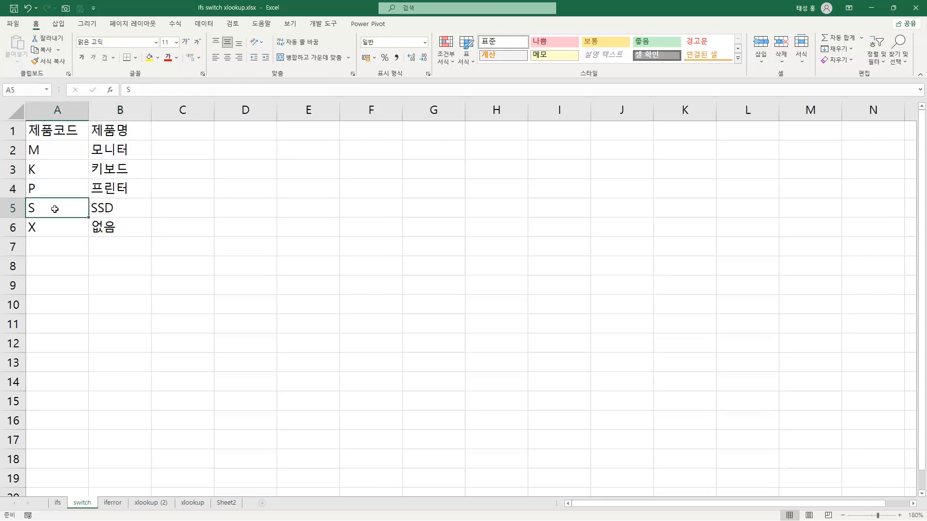
{"action": "left_click", "coordinate": [119, 209]}
{"action": "left_click", "coordinate": [61, 228]}
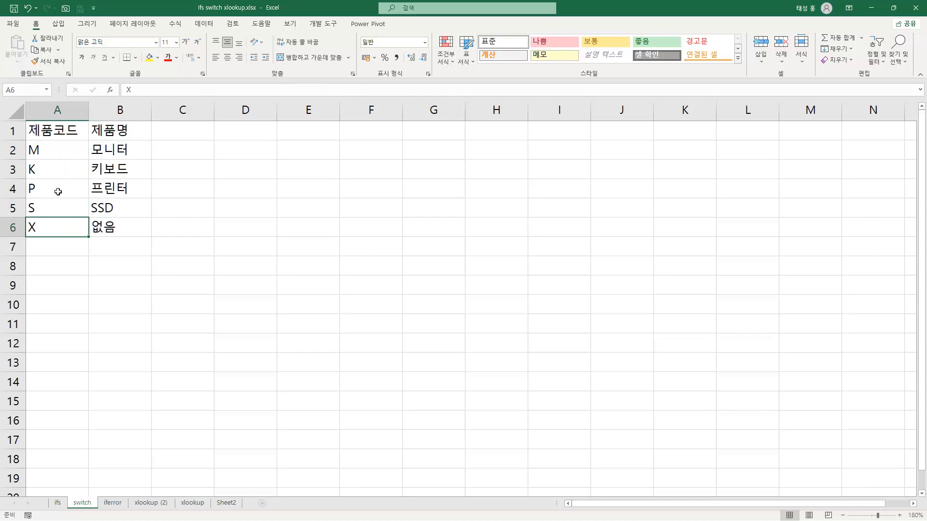
{"action": "left_click", "coordinate": [126, 232]}
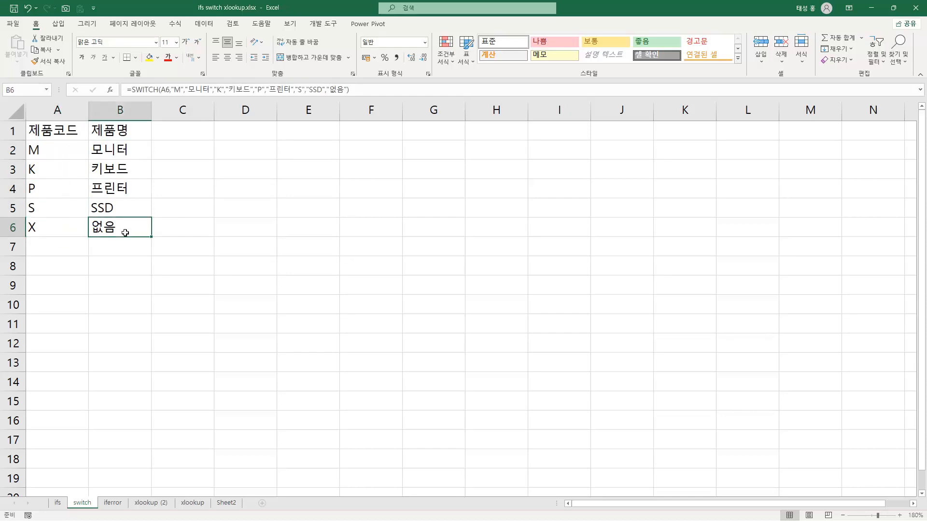
Change the product code in A5 to M and check the SWITCH formula in B5
{"action": "left_click", "coordinate": [61, 211]}
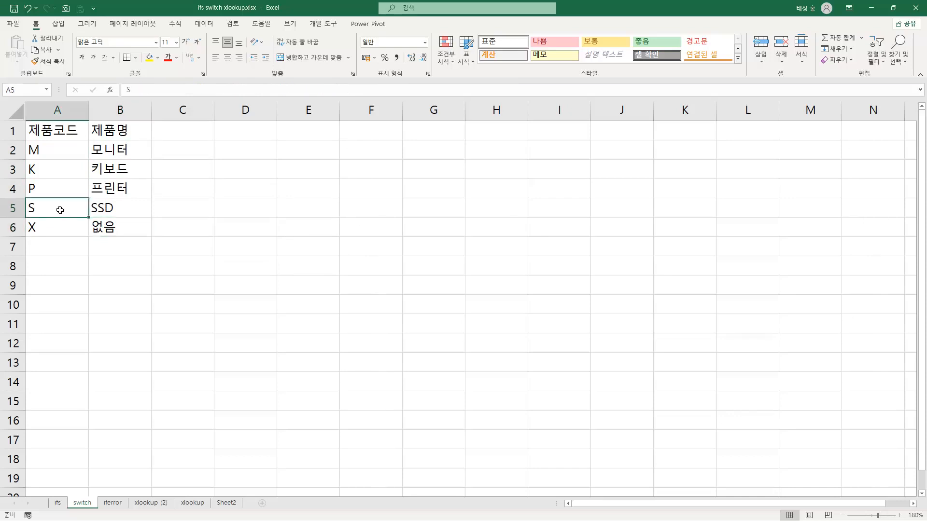
{"action": "type", "text": "ㅡ"}
{"action": "key", "text": "BackSpace"}
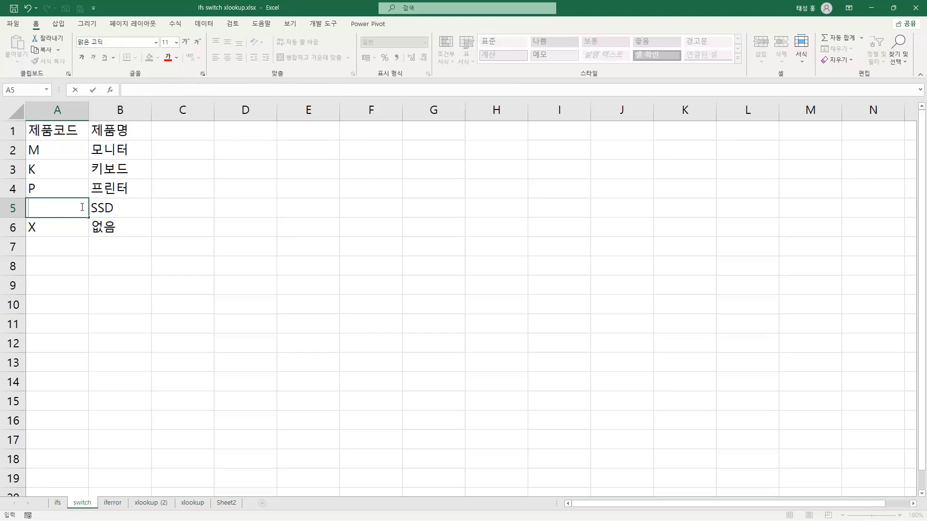
{"action": "type", "text": "M"}
{"action": "key", "text": "Return"}
{"action": "key", "text": "Up"}
{"action": "key", "text": "Right"}
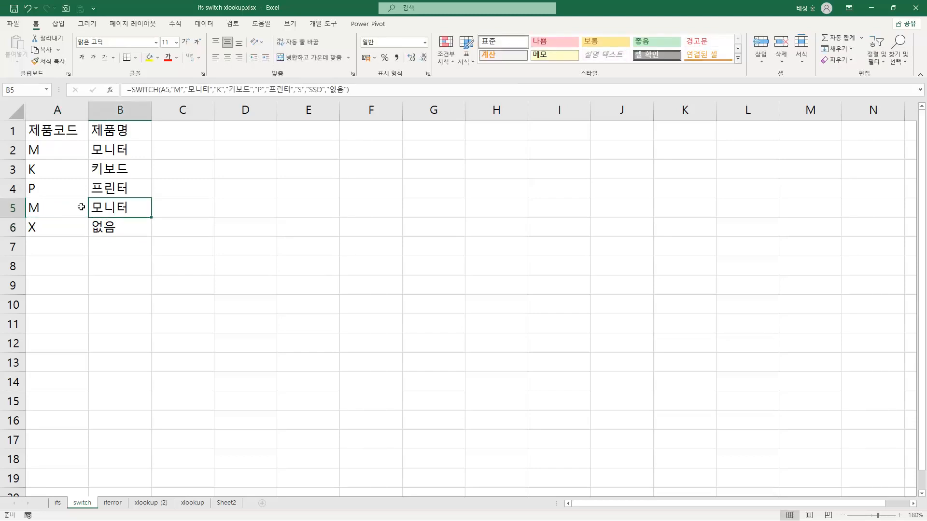
{"action": "key", "text": "F2"}
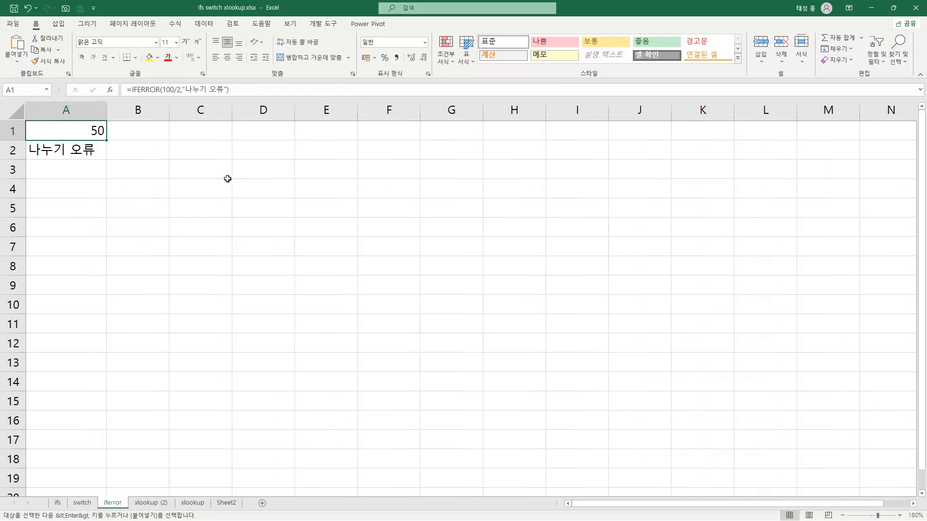
On the iferror sheet, highlight IFERROR and 100/2 in A1's formula, then close it and check the result
{"action": "key", "text": "F2"}
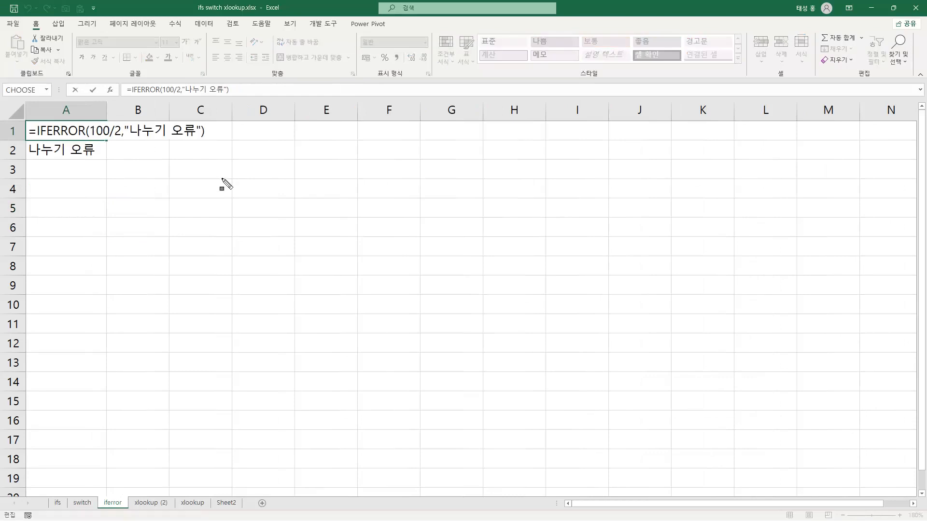
{"action": "mouse_move", "coordinate": [30, 128]}
{"action": "left_mouse_down"}
{"action": "mouse_move", "coordinate": [44, 144]}
{"action": "mouse_move", "coordinate": [120, 139]}
{"action": "left_mouse_up"}
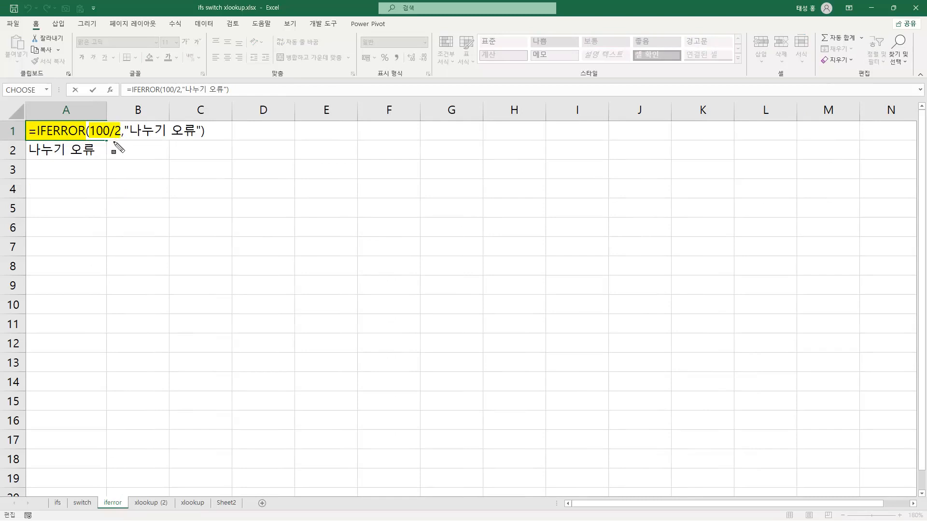
{"action": "key", "text": "Escape"}
{"action": "key", "text": "Return"}
{"action": "left_click", "coordinate": [83, 132]}
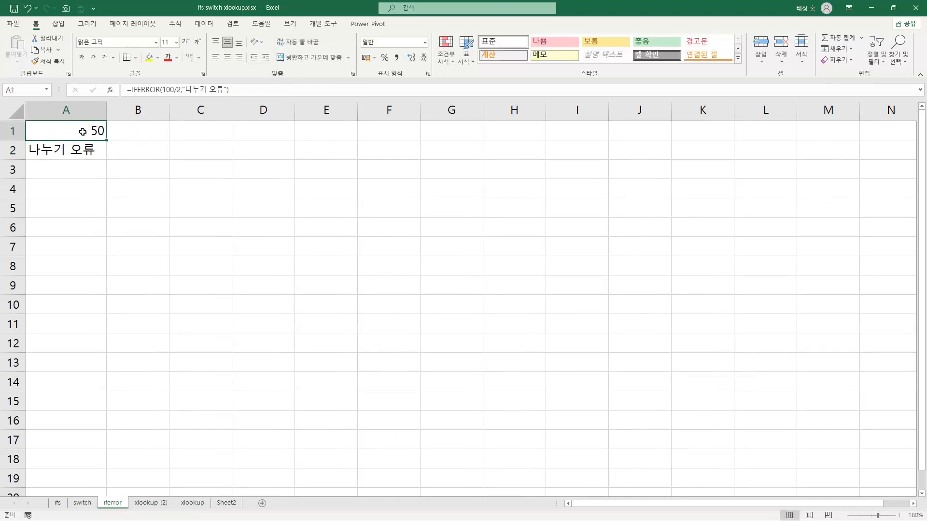
Highlight ERROR, 100/0 and "나누기 오류" in A2's IFERROR formula, then close it and check the result
{"action": "left_click", "coordinate": [83, 148]}
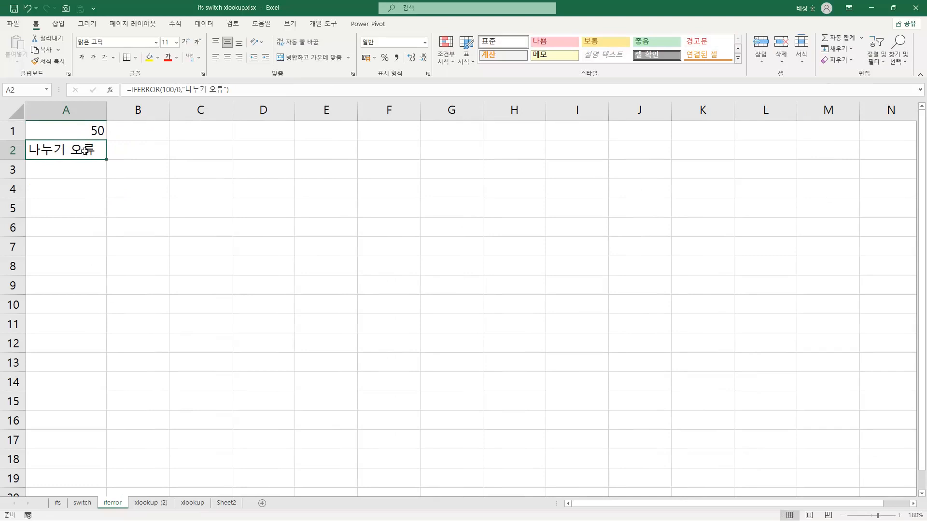
{"action": "double_click", "coordinate": [87, 154]}
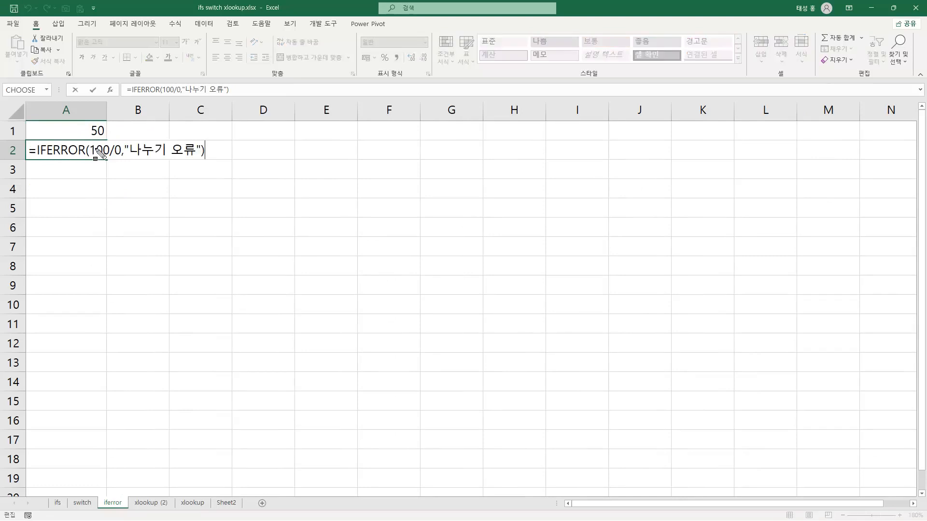
{"action": "left_click_drag", "start_coordinate": [88, 150], "coordinate": [119, 159]}
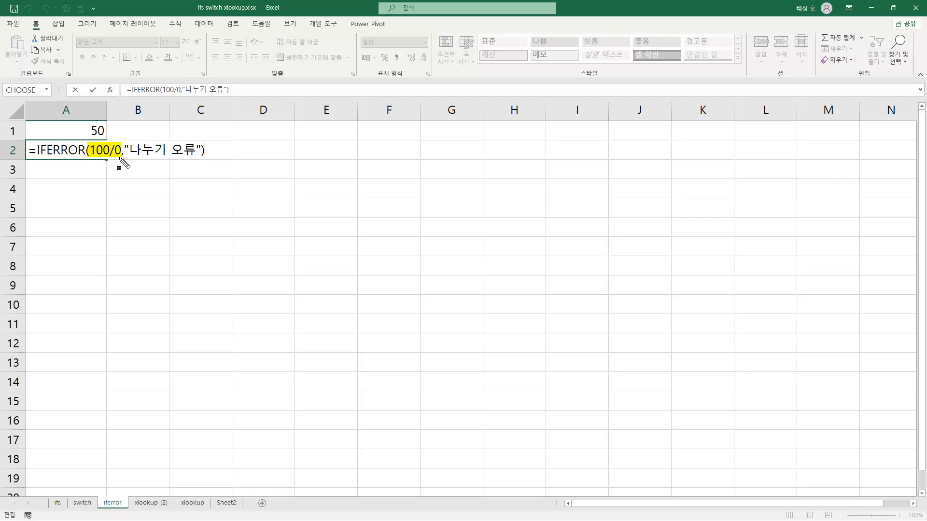
{"action": "left_click_drag", "start_coordinate": [46, 150], "coordinate": [88, 156]}
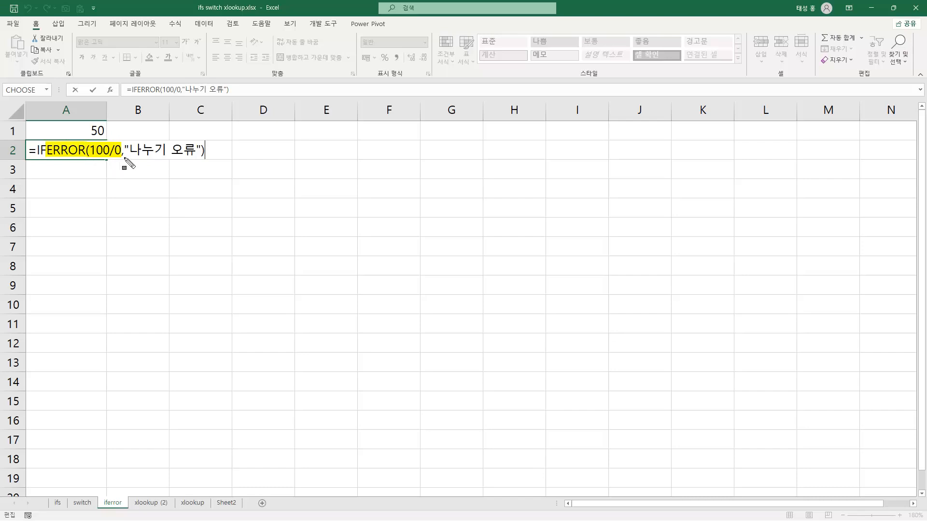
{"action": "left_click_drag", "start_coordinate": [127, 150], "coordinate": [200, 154]}
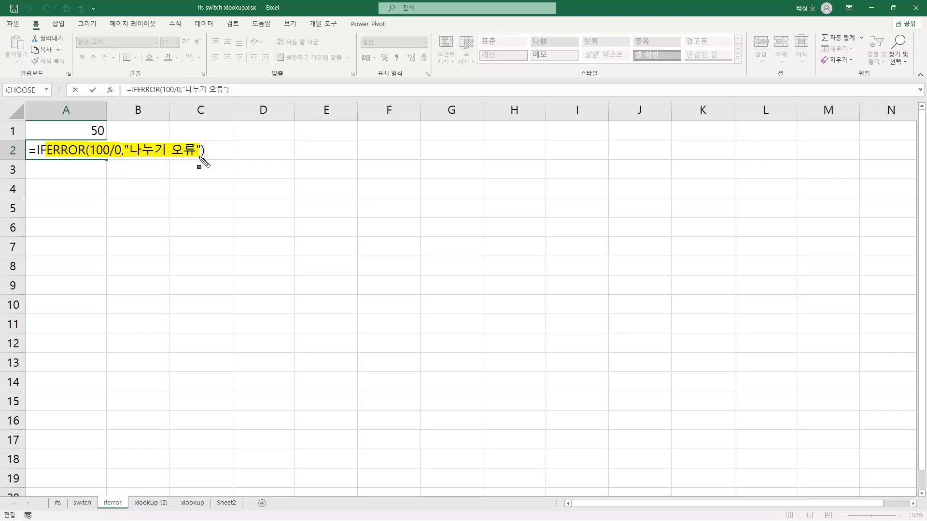
{"action": "key", "text": "Escape"}
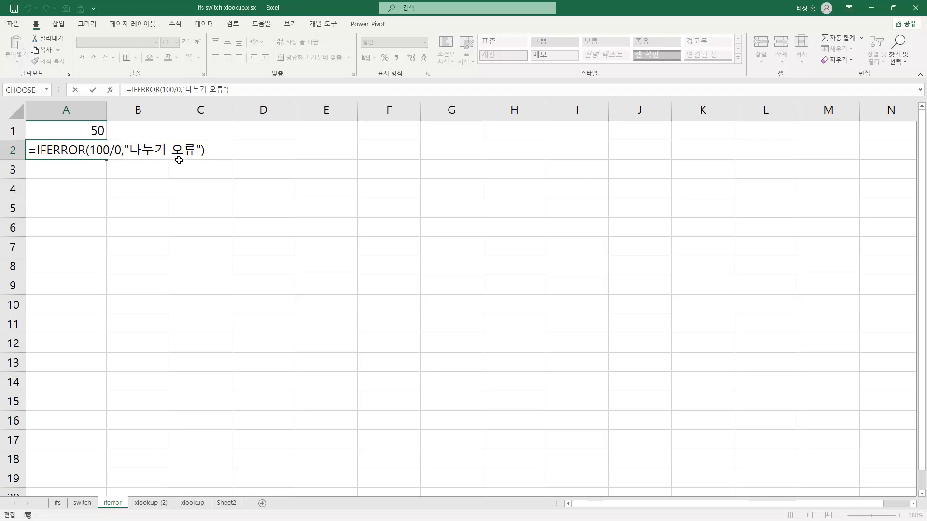
{"action": "key", "text": "Return"}
{"action": "left_click", "coordinate": [80, 150]}
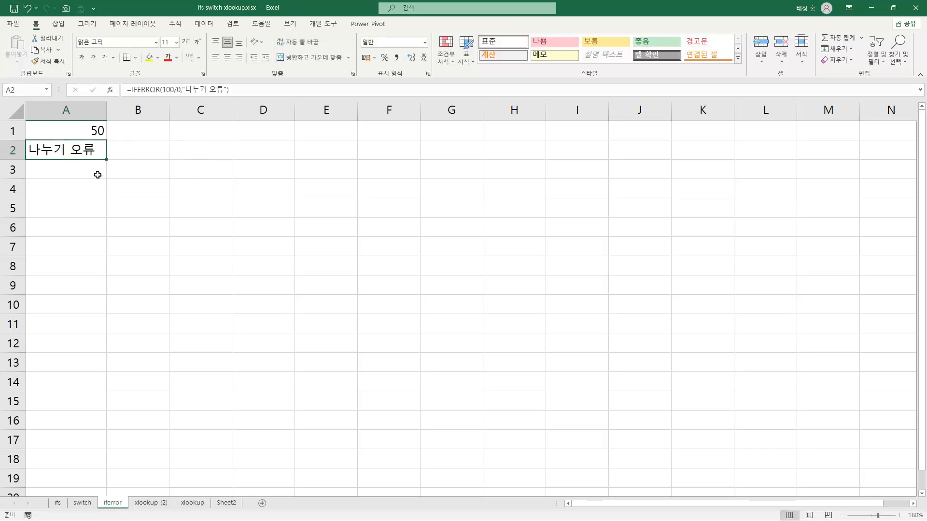
Enter the formula =100/0 without IFERROR in A4 and check its result
{"action": "left_click", "coordinate": [90, 188]}
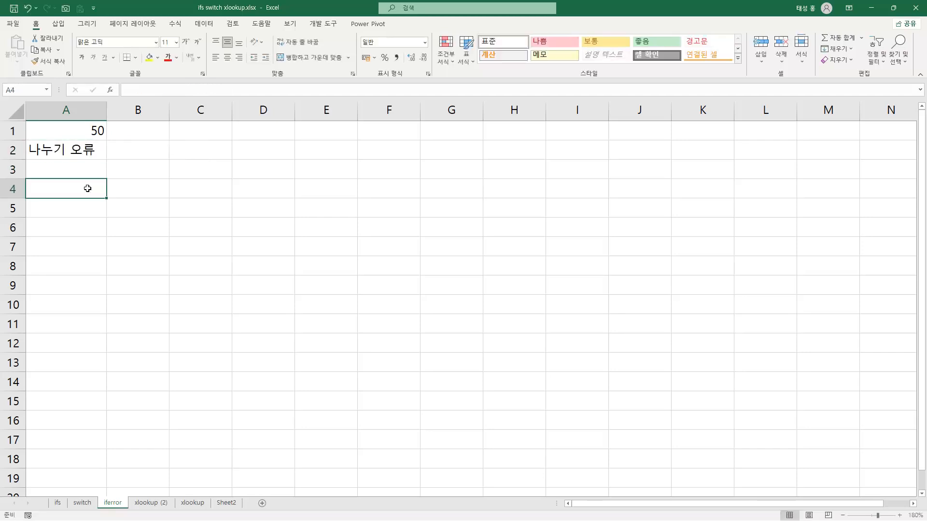
{"action": "type", "text": "=100/0"}
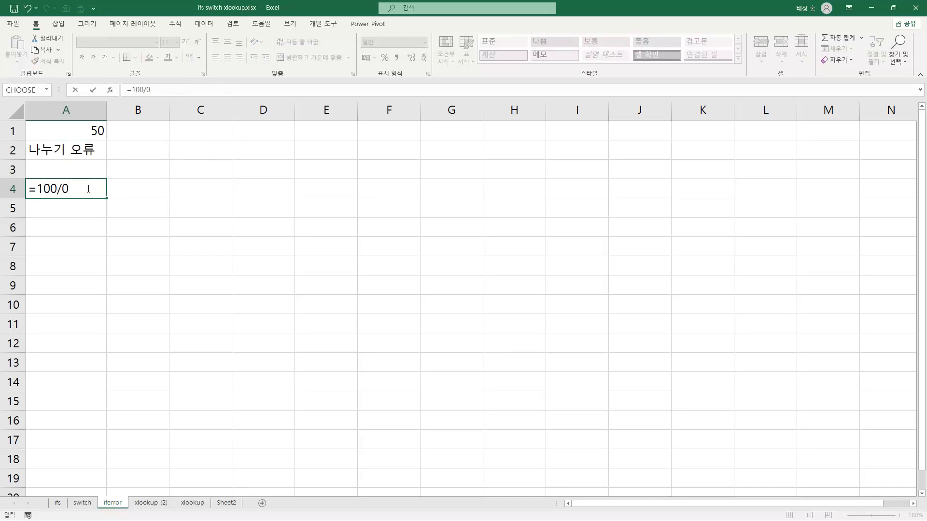
{"action": "key", "text": "Return"}
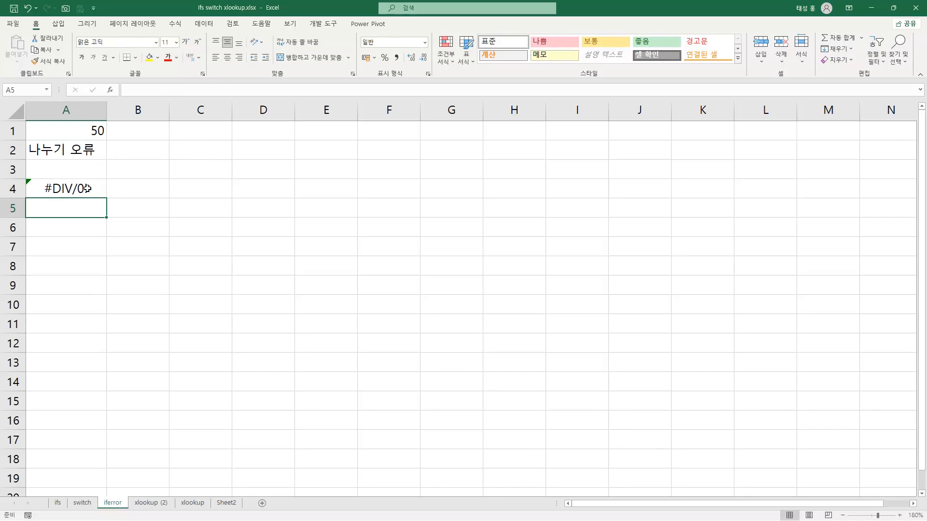
{"action": "left_click", "coordinate": [88, 188]}
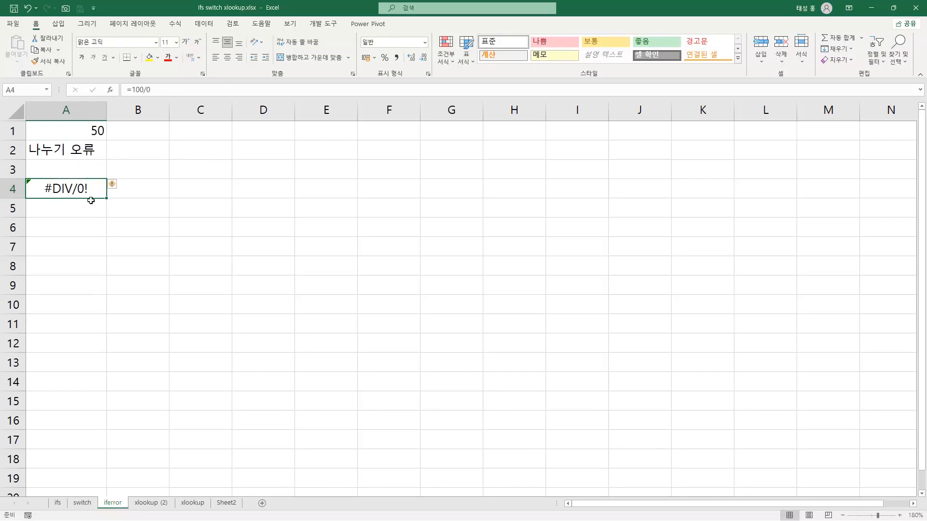
Open A2's formula, highlight IFERROR, 100/0 and "나누기 오류", and draw an arrow from A4's highlighted error to that message
{"action": "left_click", "coordinate": [77, 151]}
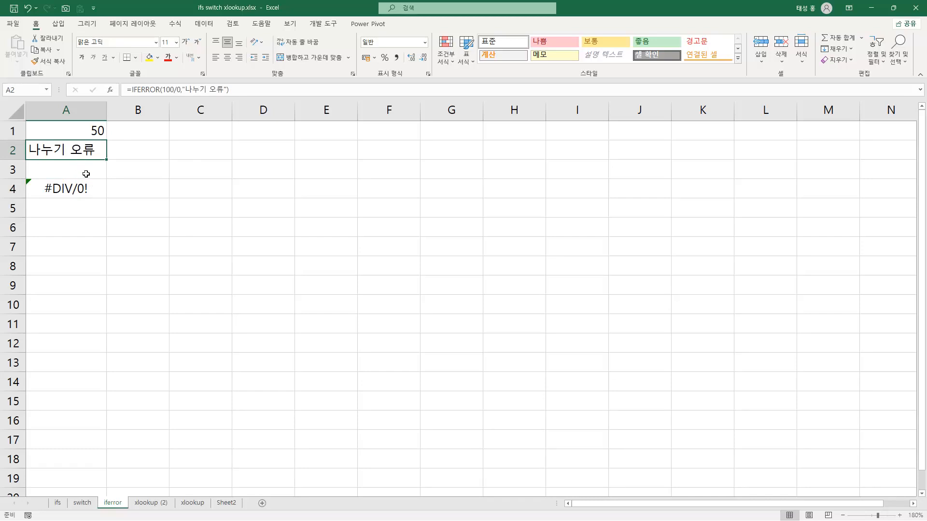
{"action": "key", "text": "F2"}
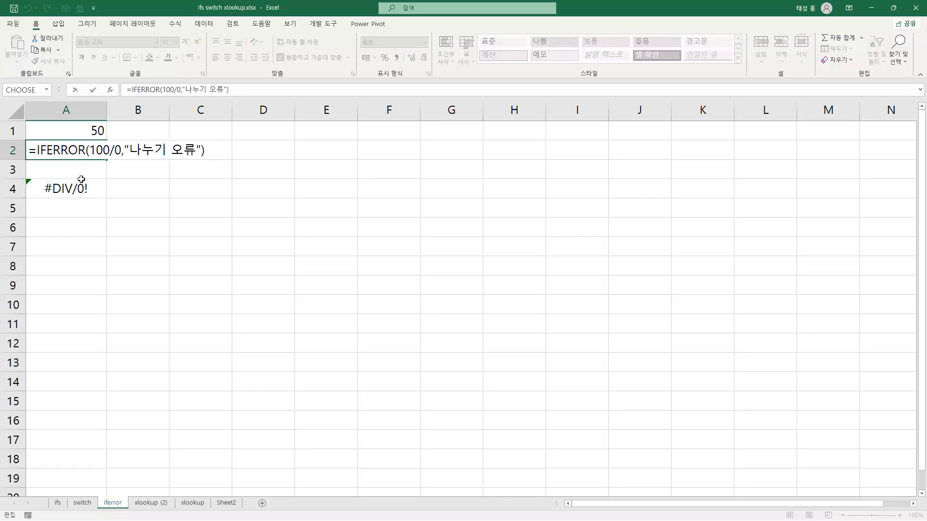
{"action": "mouse_move", "coordinate": [33, 150]}
{"action": "left_mouse_down"}
{"action": "mouse_move", "coordinate": [43, 159]}
{"action": "mouse_move", "coordinate": [121, 151]}
{"action": "left_mouse_up"}
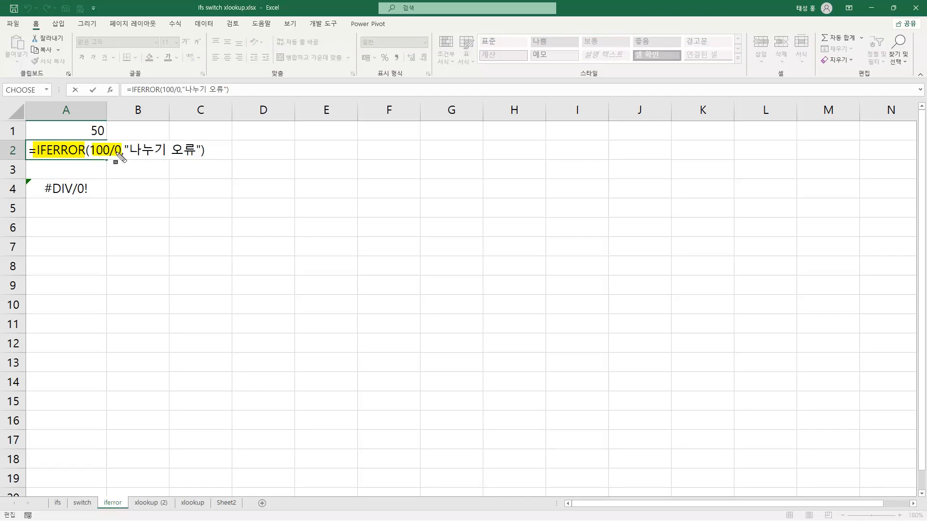
{"action": "mouse_move", "coordinate": [42, 188]}
{"action": "left_mouse_down"}
{"action": "mouse_move", "coordinate": [88, 191]}
{"action": "mouse_move", "coordinate": [156, 151]}
{"action": "mouse_move", "coordinate": [197, 151]}
{"action": "left_mouse_up"}
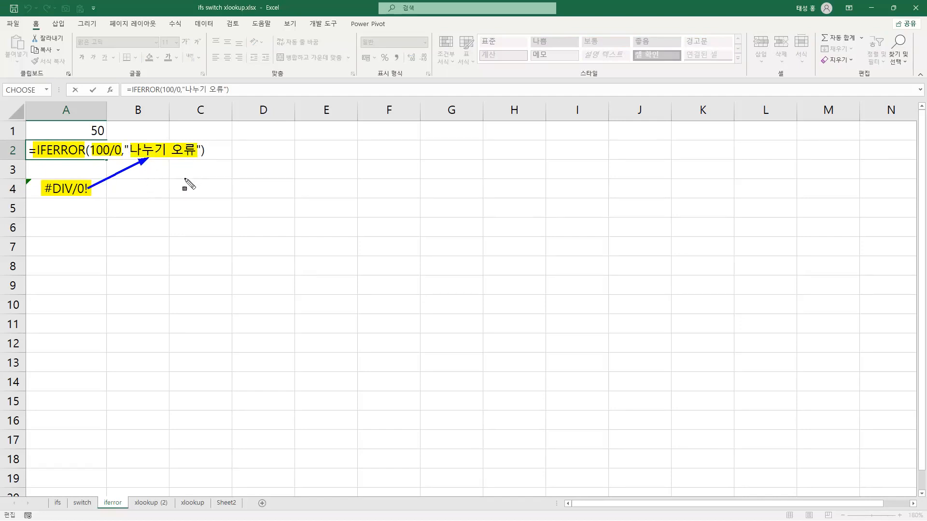
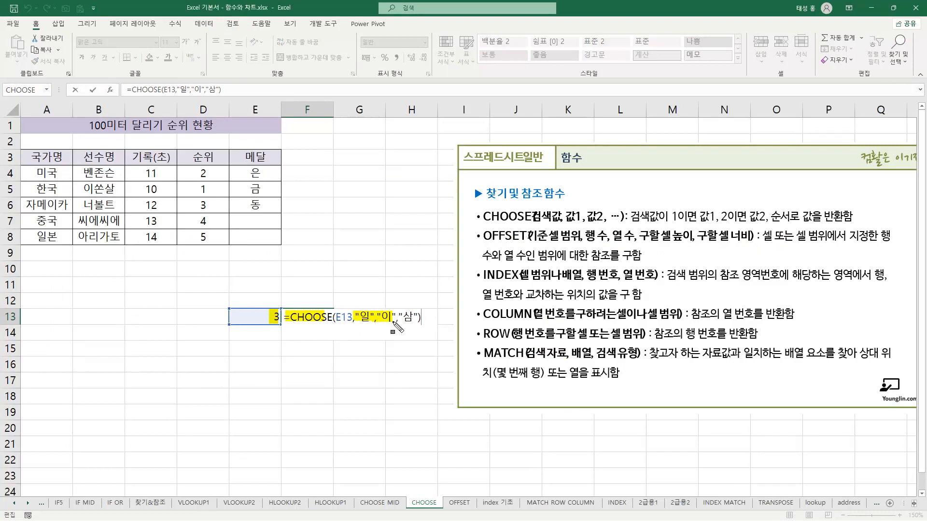
Highlight the last value "삼" in F13's CHOOSE formula, then close the formula
{"action": "left_click_drag", "start_coordinate": [394, 314], "coordinate": [420, 317]}
{"action": "key", "text": "Escape"}
{"action": "key", "text": "Return"}
Set the lookup number in E13 to 2 and then to 1, checking the CHOOSE result in F13
{"action": "left_click", "coordinate": [266, 318]}
{"action": "type", "text": "2"}
{"action": "key", "text": "Return"}
{"action": "left_click", "coordinate": [272, 319]}
{"action": "type", "text": "1"}
{"action": "key", "text": "Return"}
{"action": "key", "text": "Up"}
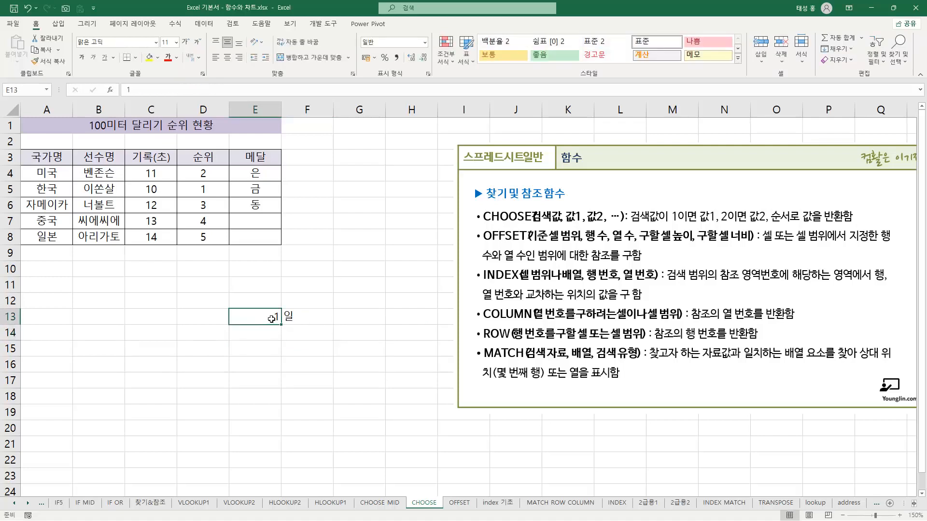
{"action": "key", "text": "Right"}
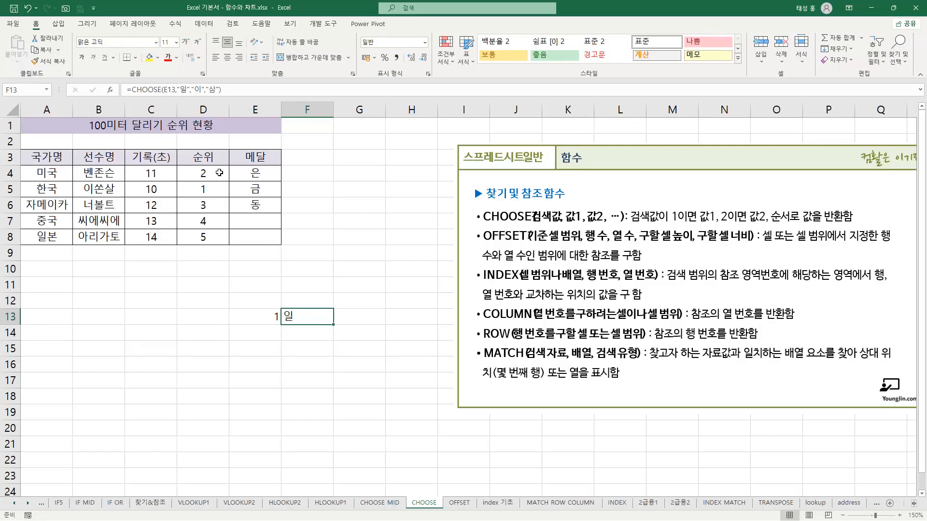
Check the ranks in column D and the corresponding medal cells in column E of the 100-metre race table
{"action": "left_click", "coordinate": [260, 188]}
{"action": "left_click", "coordinate": [254, 173]}
{"action": "left_click", "coordinate": [266, 204]}
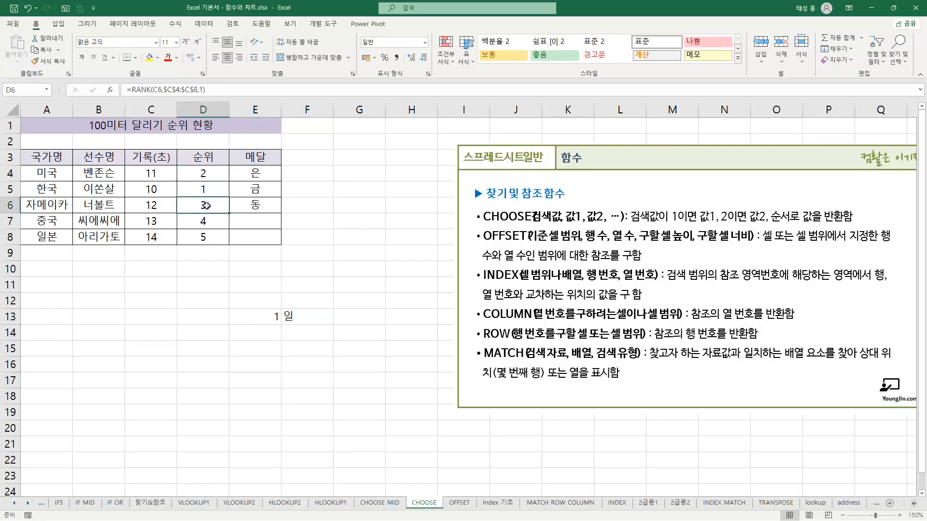
{"action": "left_click", "coordinate": [225, 224]}
{"action": "left_click", "coordinate": [218, 235]}
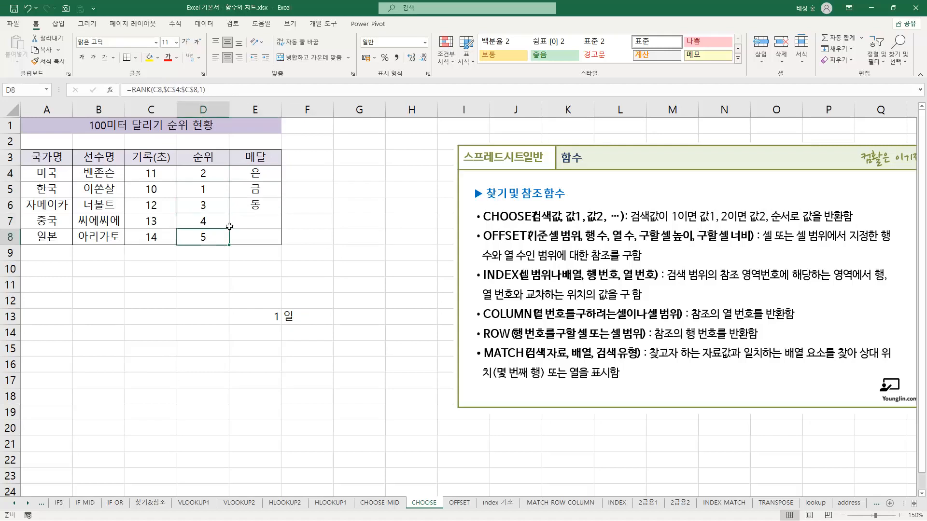
{"action": "left_click", "coordinate": [251, 218]}
{"action": "left_click", "coordinate": [255, 237]}
Open E4's CHOOSE formula, highlight CHOOSE, D4 and the values "금","은","동","","", then close it
{"action": "left_click", "coordinate": [263, 173]}
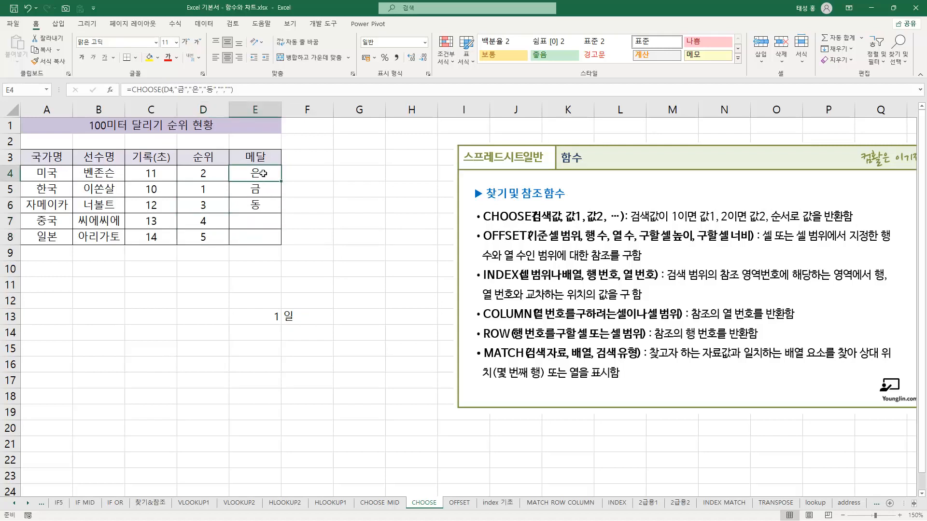
{"action": "key", "text": "F2"}
{"action": "key", "text": "ctrl+2"}
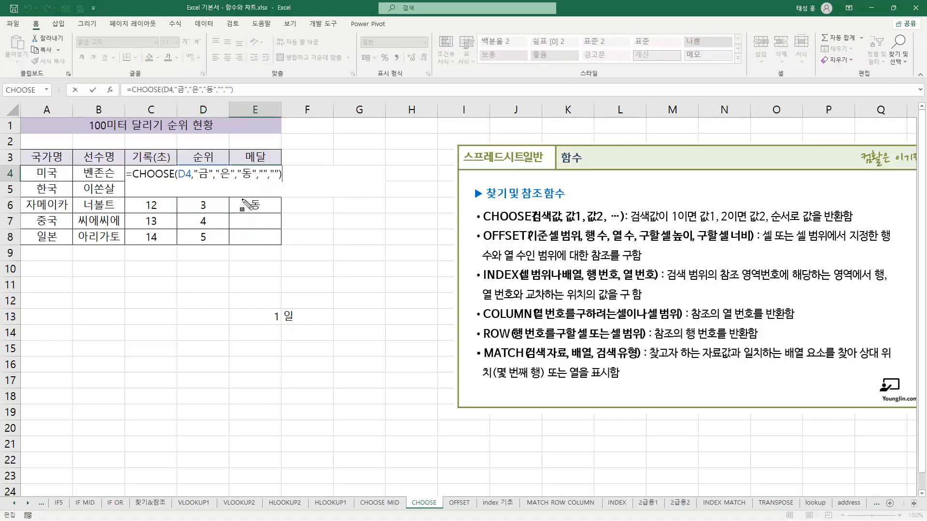
{"action": "left_click_drag", "start_coordinate": [128, 168], "coordinate": [190, 179]}
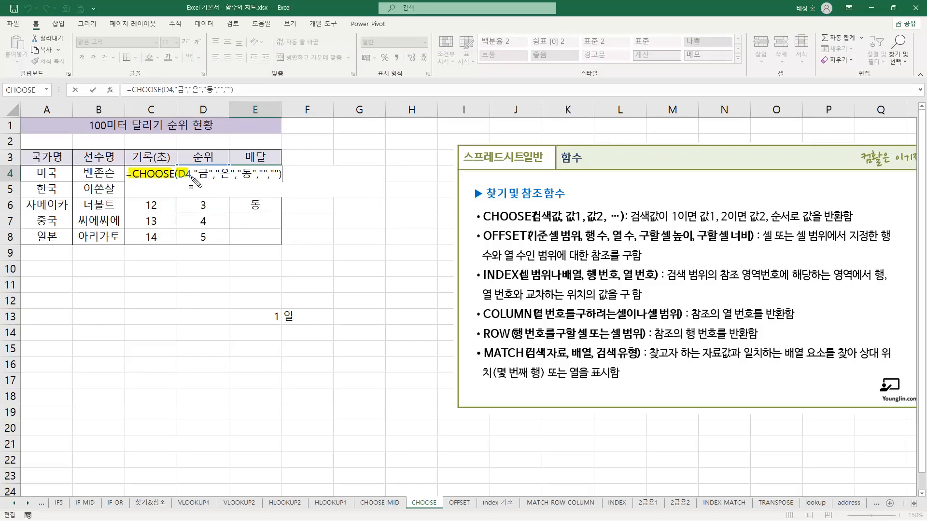
{"action": "left_click_drag", "start_coordinate": [194, 173], "coordinate": [281, 179]}
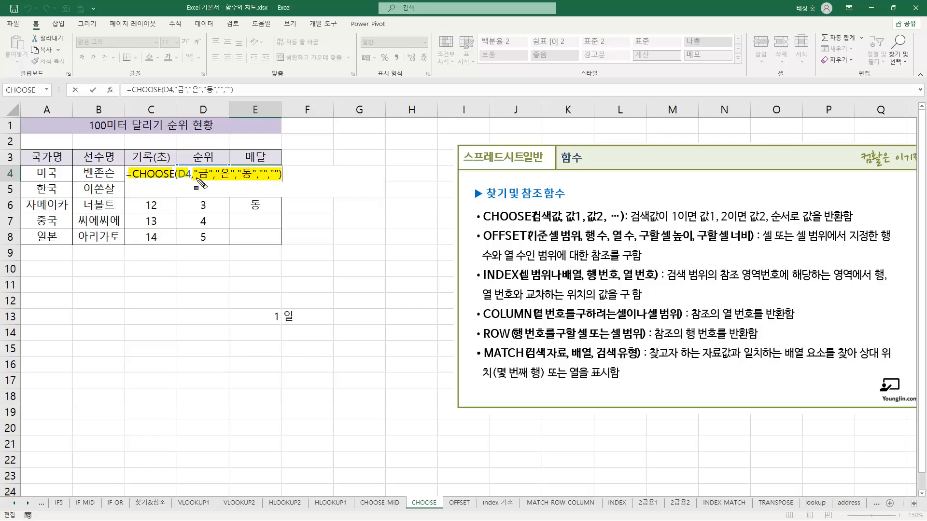
{"action": "key", "text": "Escape"}
Clear the medals in E5:E8 and refill the cells with E4's CHOOSE formula
{"action": "left_click_drag", "start_coordinate": [264, 187], "coordinate": [282, 244]}
{"action": "key", "text": "Delete"}
{"action": "left_click", "coordinate": [257, 175]}
Compare each rank in D4:D8 with the medal the refilled CHOOSE formula returns in E4:E8
{"action": "left_click", "coordinate": [209, 176]}
{"action": "left_click", "coordinate": [258, 174]}
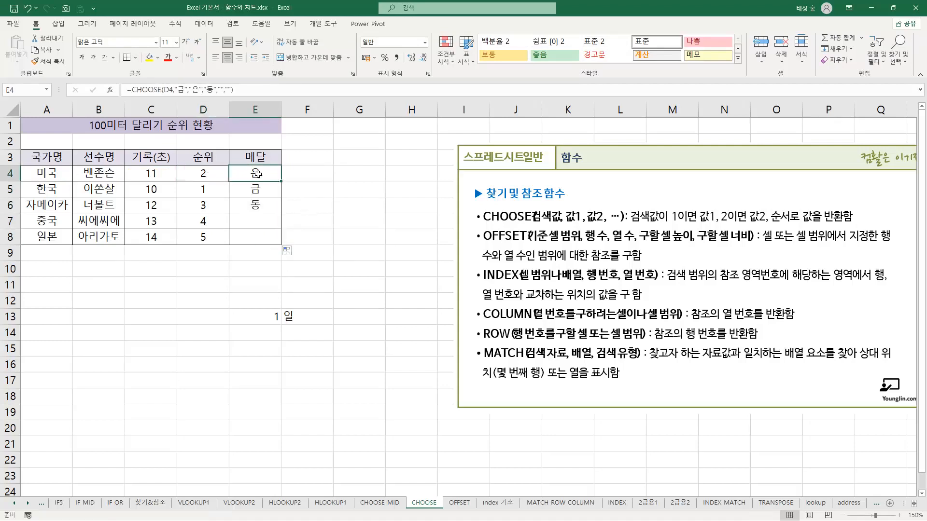
{"action": "left_click", "coordinate": [213, 194]}
{"action": "left_click", "coordinate": [269, 188]}
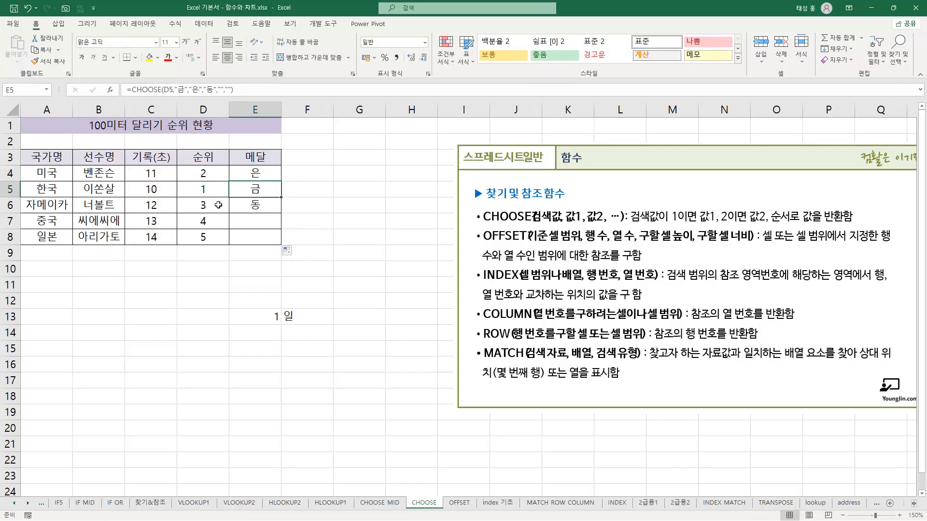
{"action": "left_click", "coordinate": [216, 206]}
{"action": "left_click", "coordinate": [265, 205]}
{"action": "left_click", "coordinate": [222, 220]}
{"action": "left_click", "coordinate": [214, 234]}
{"action": "left_click", "coordinate": [239, 222]}
{"action": "left_click", "coordinate": [246, 240]}
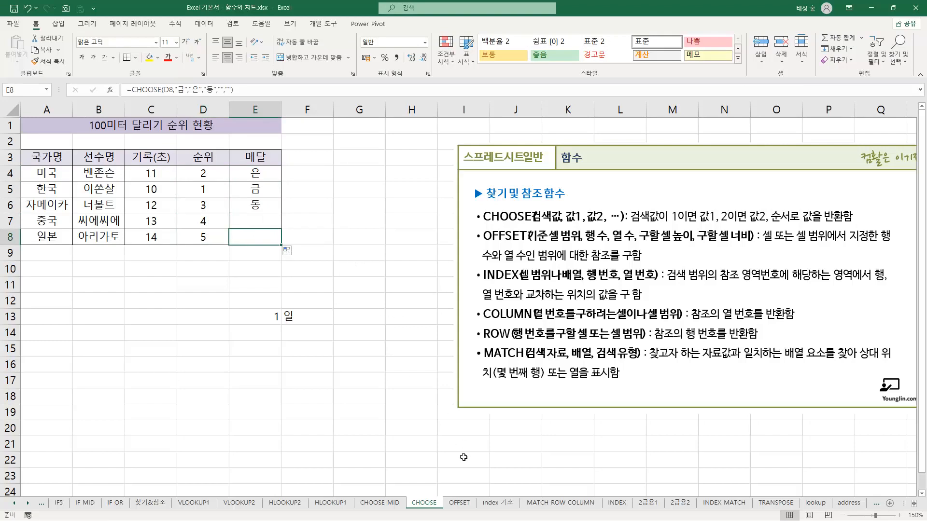
On the OFFSET sheet, open E5's formula and highlight OFFSET, the reference A1 and the offsets 2,2
{"action": "left_click", "coordinate": [459, 503]}
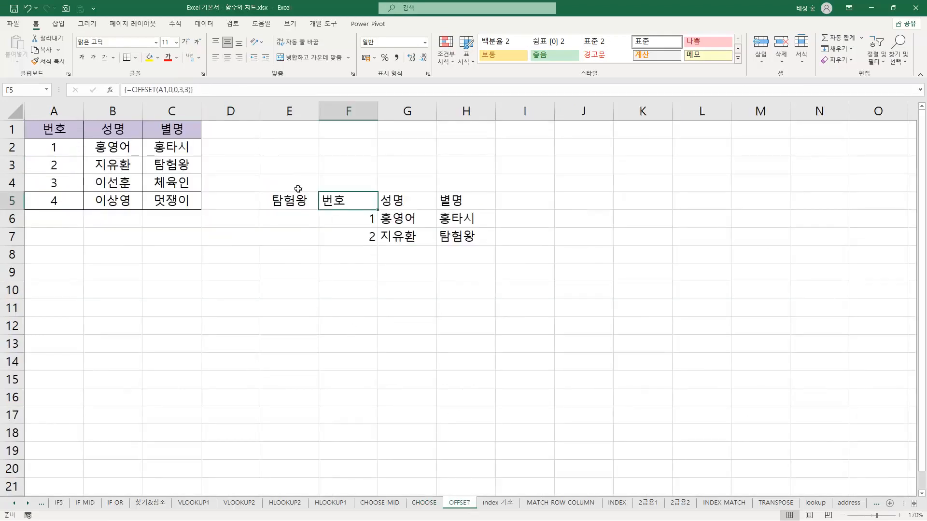
{"action": "left_click", "coordinate": [290, 202]}
{"action": "double_click", "coordinate": [290, 201]}
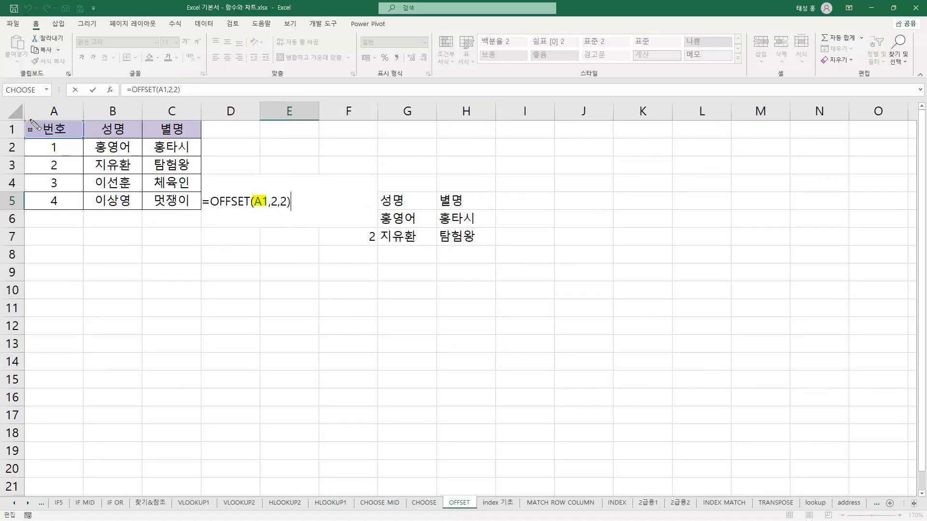
{"action": "left_click_drag", "start_coordinate": [208, 203], "coordinate": [291, 205]}
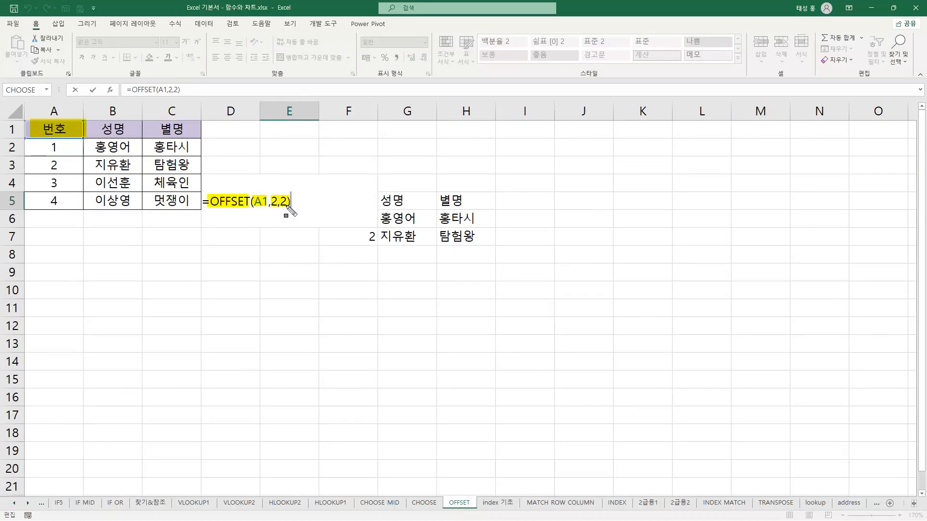
Mark the two-row and two-column shift from A1 in the table, box the target cell C3, then close E5's formula
{"action": "mouse_move", "coordinate": [11, 148]}
{"action": "left_mouse_down"}
{"action": "mouse_move", "coordinate": [204, 153]}
{"action": "mouse_move", "coordinate": [208, 172]}
{"action": "mouse_move", "coordinate": [71, 173]}
{"action": "left_mouse_up"}
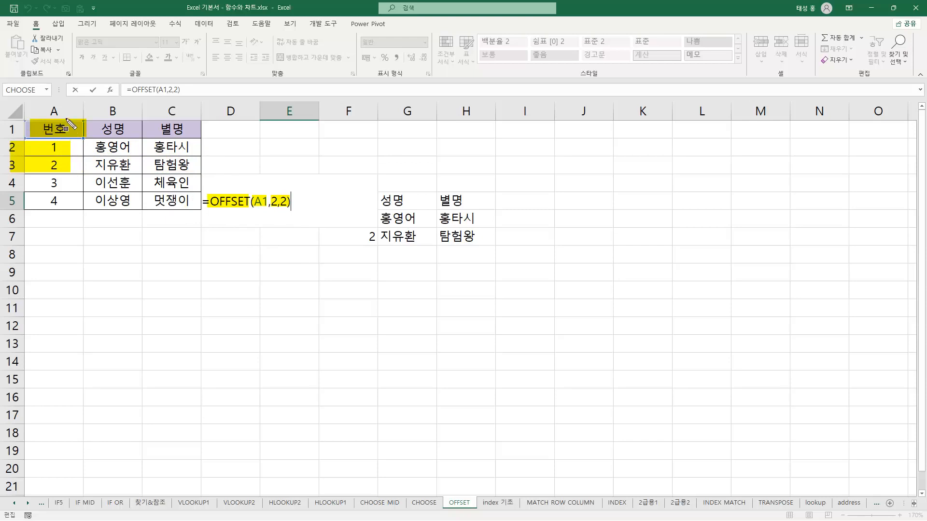
{"action": "mouse_move", "coordinate": [87, 122]}
{"action": "left_mouse_down"}
{"action": "mouse_move", "coordinate": [130, 181]}
{"action": "mouse_move", "coordinate": [199, 176]}
{"action": "left_mouse_up"}
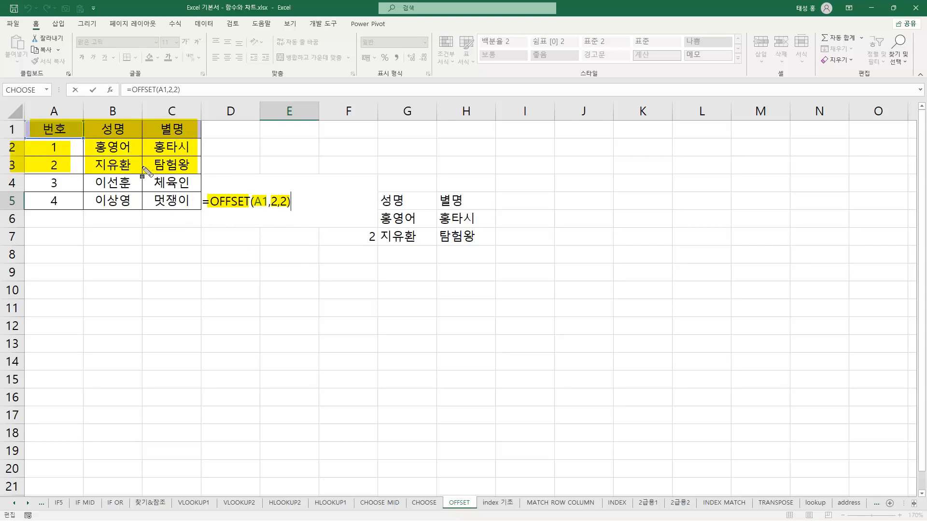
{"action": "left_click_drag", "start_coordinate": [149, 157], "coordinate": [196, 174]}
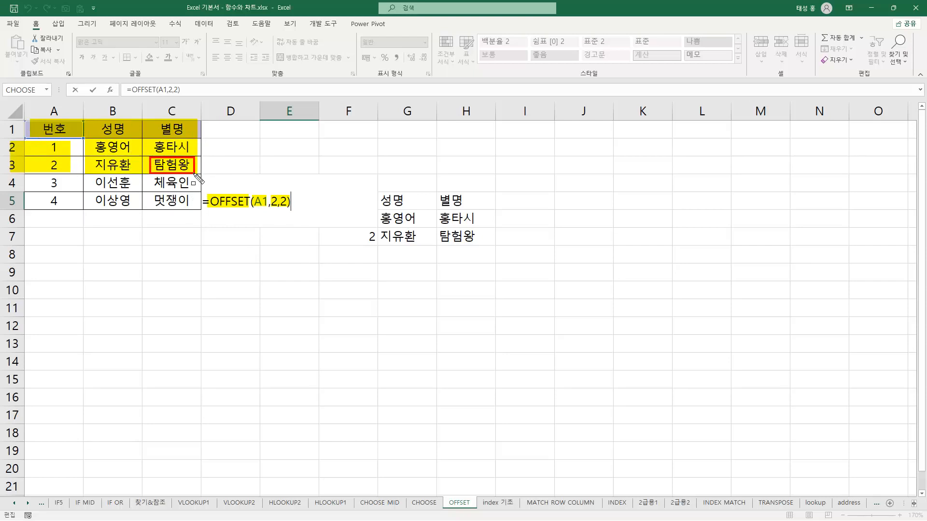
{"action": "key", "text": "Escape"}
{"action": "key", "text": "Return"}
{"action": "left_click", "coordinate": [290, 203]}
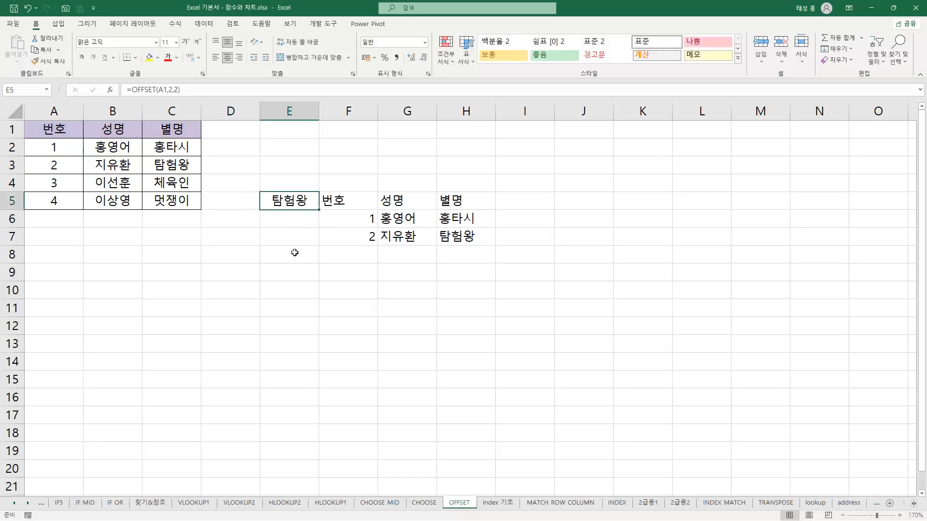
Highlight 0,0,3,3 in F5's OFFSET formula and the range A1:C3, then confirm it as an array formula
{"action": "left_click", "coordinate": [355, 202]}
{"action": "double_click", "coordinate": [353, 205]}
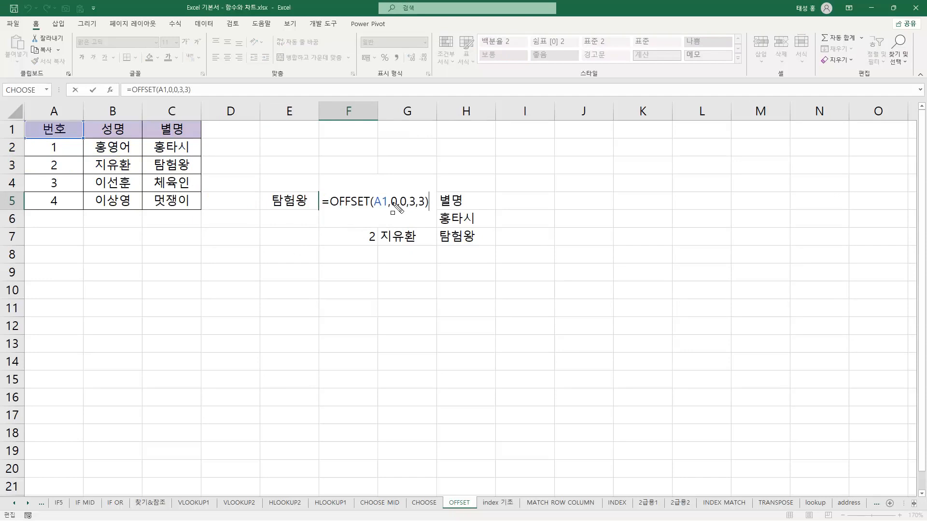
{"action": "left_click_drag", "start_coordinate": [387, 202], "coordinate": [429, 208]}
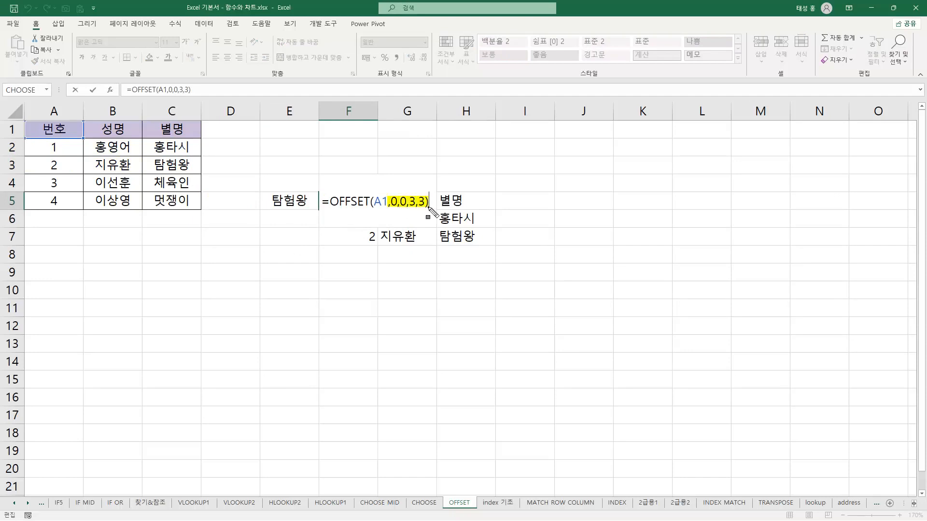
{"action": "left_click_drag", "start_coordinate": [33, 129], "coordinate": [78, 139]}
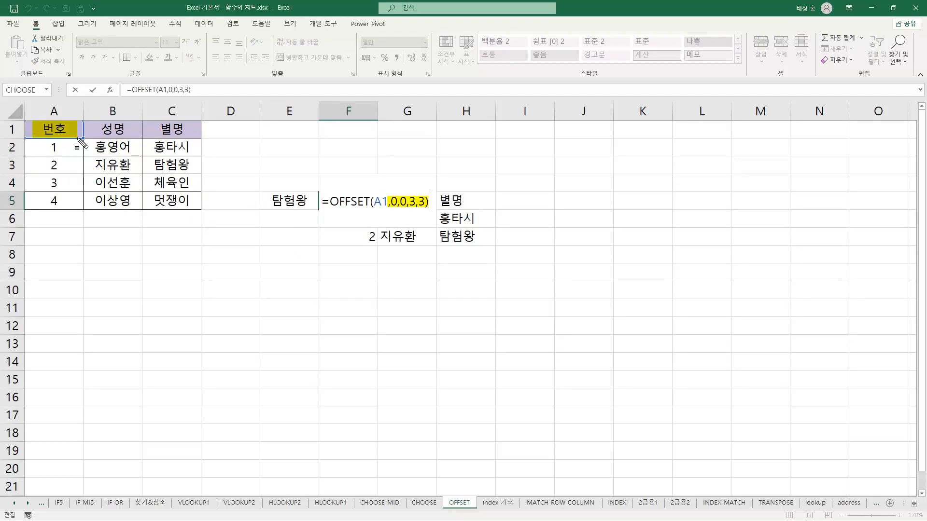
{"action": "mouse_move", "coordinate": [33, 147]}
{"action": "left_mouse_down"}
{"action": "mouse_move", "coordinate": [77, 151]}
{"action": "mouse_move", "coordinate": [79, 176]}
{"action": "mouse_move", "coordinate": [136, 163]}
{"action": "mouse_move", "coordinate": [192, 178]}
{"action": "left_mouse_up"}
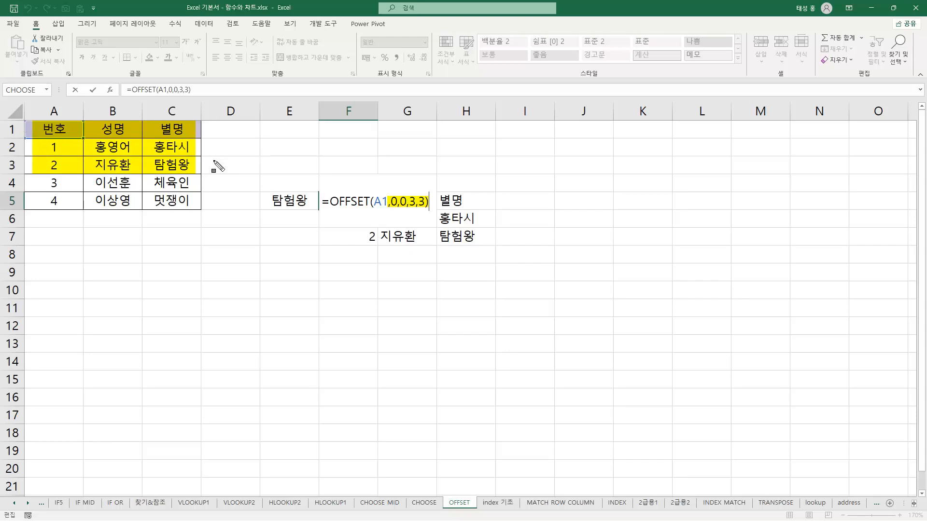
{"action": "key", "text": "Escape"}
{"action": "key", "text": "ctrl+shift+Return"}
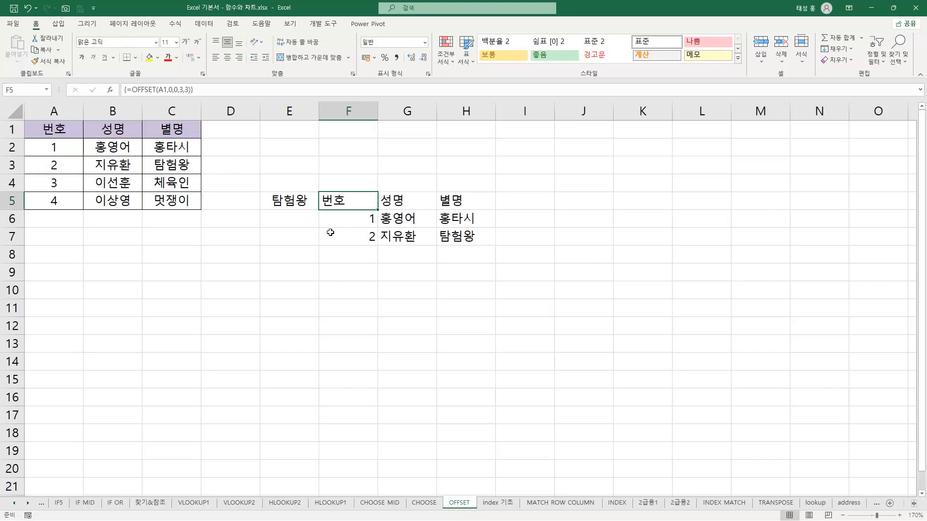
Highlight the source range A1:C3 and the OFFSET output F5:H7 for comparison, then clear the highlights
{"action": "mouse_move", "coordinate": [28, 128]}
{"action": "left_mouse_down"}
{"action": "mouse_move", "coordinate": [114, 170]}
{"action": "mouse_move", "coordinate": [201, 180]}
{"action": "left_mouse_up"}
{"action": "mouse_move", "coordinate": [326, 205]}
{"action": "left_mouse_down"}
{"action": "mouse_move", "coordinate": [405, 239]}
{"action": "mouse_move", "coordinate": [481, 246]}
{"action": "left_mouse_up"}
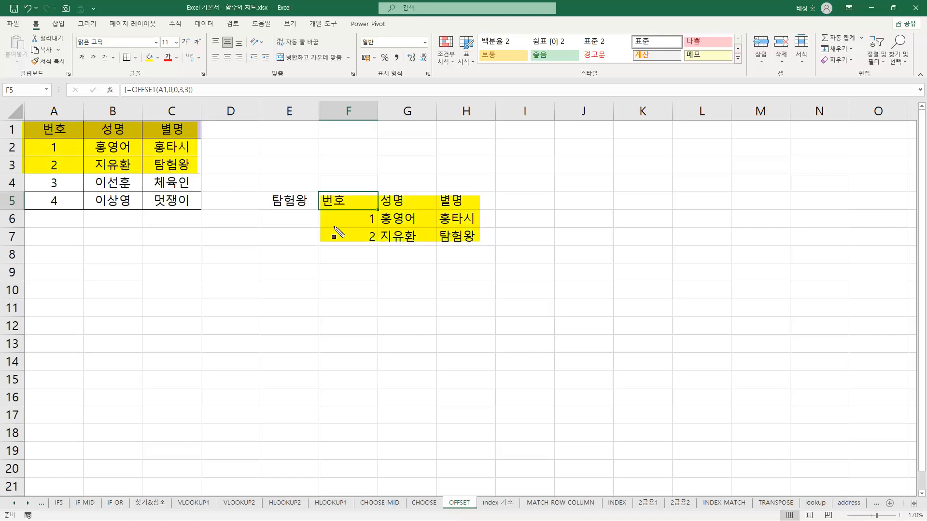
{"action": "key", "text": "Escape"}
On the index 기초 sheet, highlight A1:C2 and 2,3 in E2's INDEX formula and the matching cell C2, then close it
{"action": "left_click", "coordinate": [502, 502]}
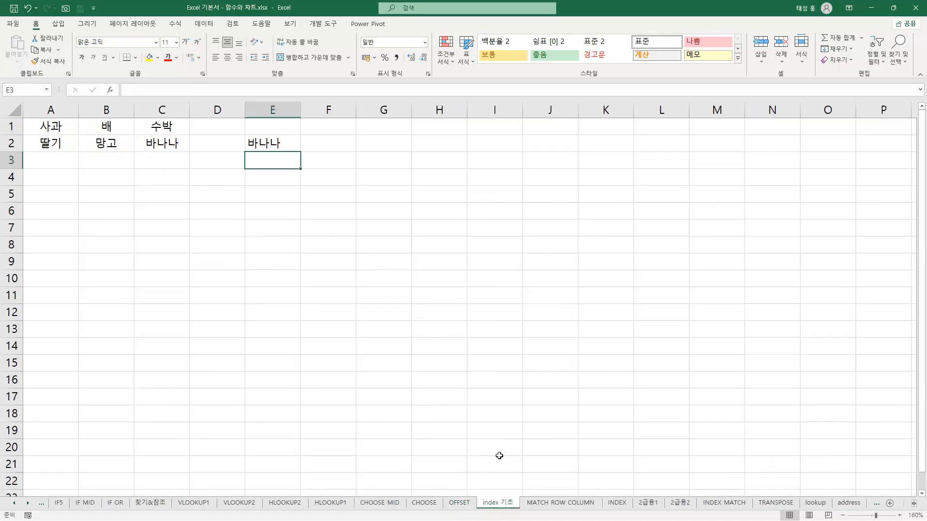
{"action": "left_click", "coordinate": [280, 147]}
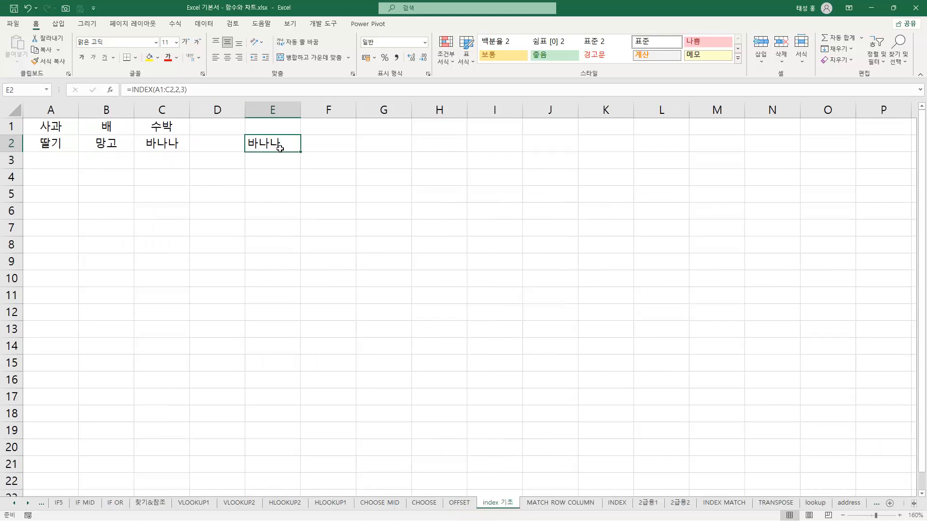
{"action": "key", "text": "F2"}
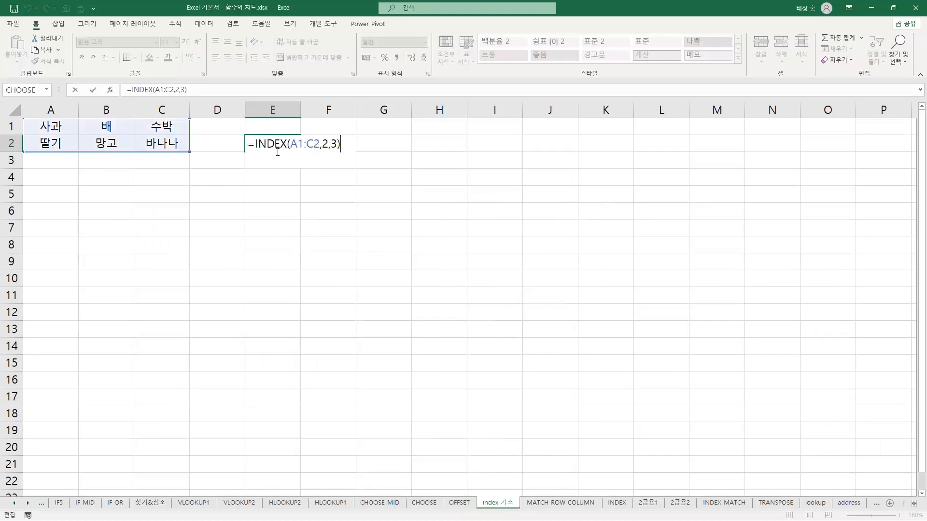
{"action": "left_click_drag", "start_coordinate": [290, 144], "coordinate": [318, 145]}
{"action": "left_click_drag", "start_coordinate": [321, 144], "coordinate": [340, 145]}
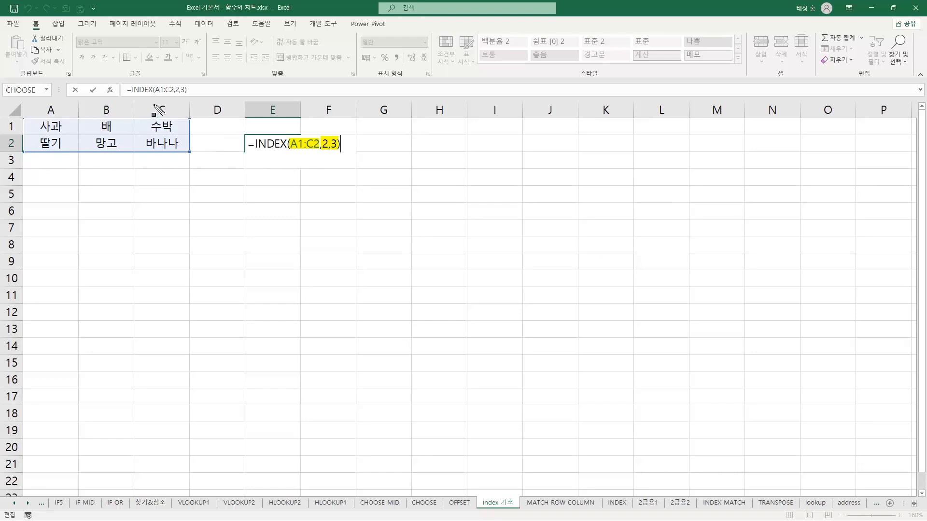
{"action": "left_click_drag", "start_coordinate": [144, 143], "coordinate": [181, 144]}
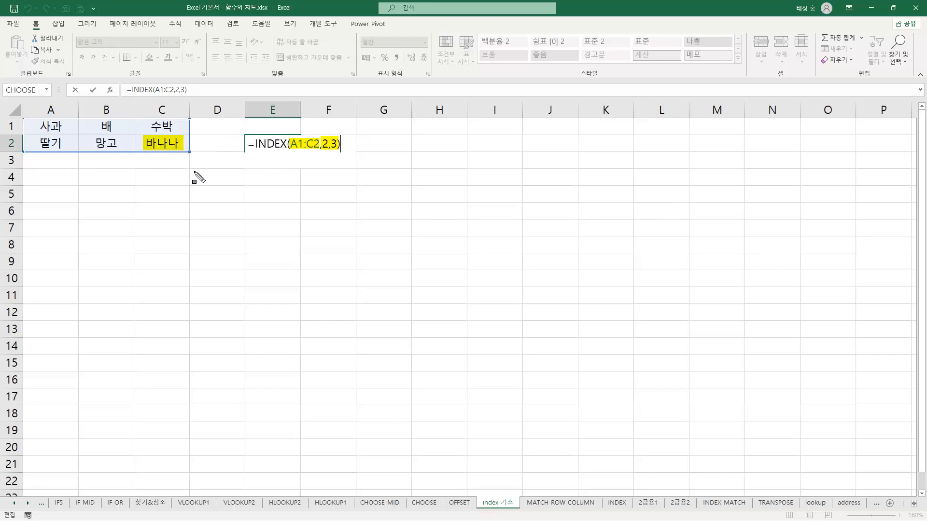
{"action": "key", "text": "Return"}
{"action": "left_click", "coordinate": [256, 145]}
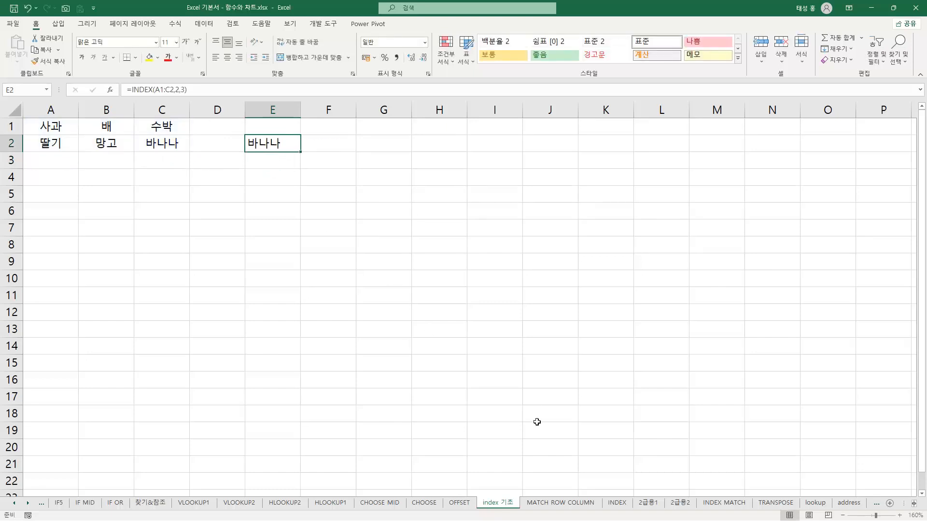
On the MATCH ROW COLUMN sheet, highlight the arguments A3, A2:A6 and 0 in E6's MATCH formula and cell A3, then close it
{"action": "left_click", "coordinate": [560, 502]}
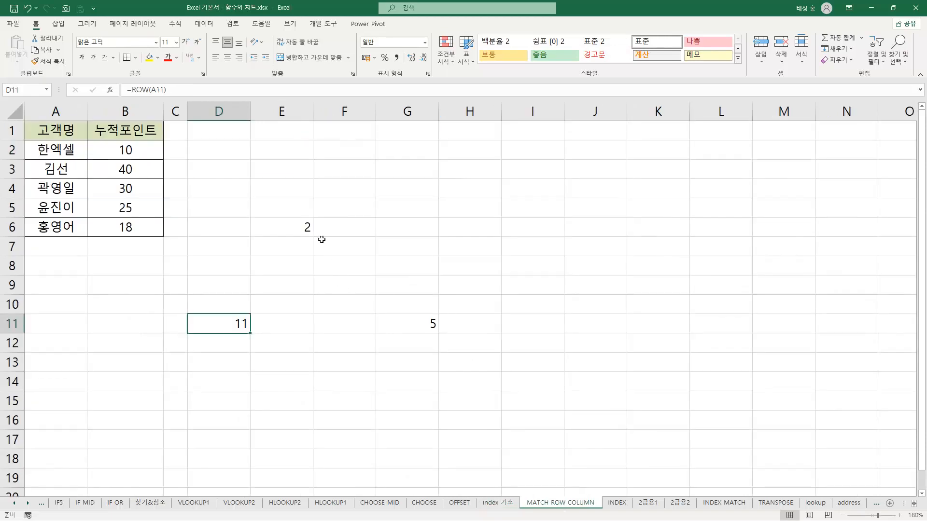
{"action": "left_click", "coordinate": [302, 226]}
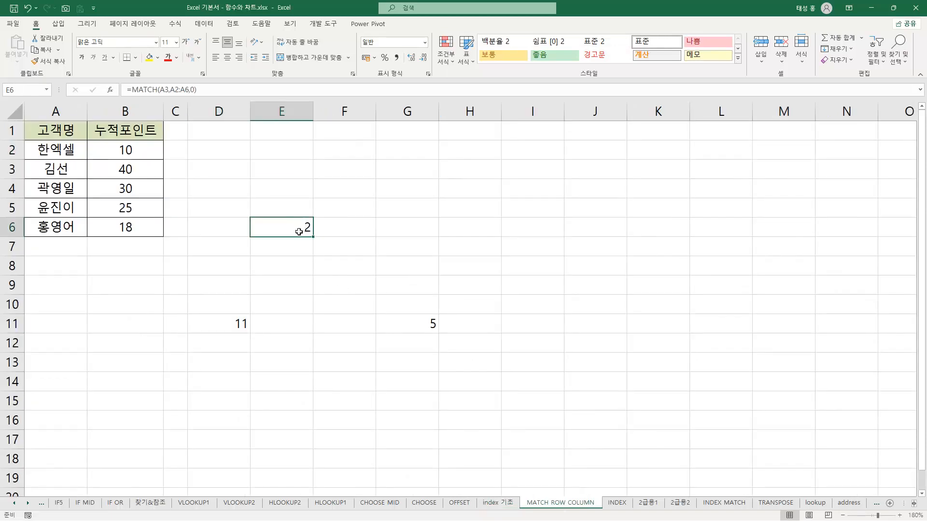
{"action": "double_click", "coordinate": [299, 231]}
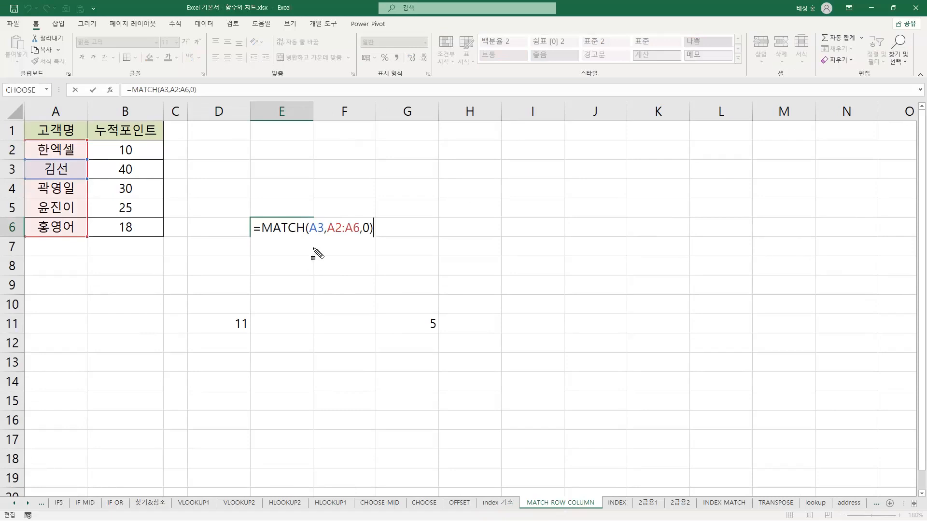
{"action": "left_click_drag", "start_coordinate": [257, 234], "coordinate": [324, 235]}
{"action": "left_click_drag", "start_coordinate": [37, 176], "coordinate": [76, 178]}
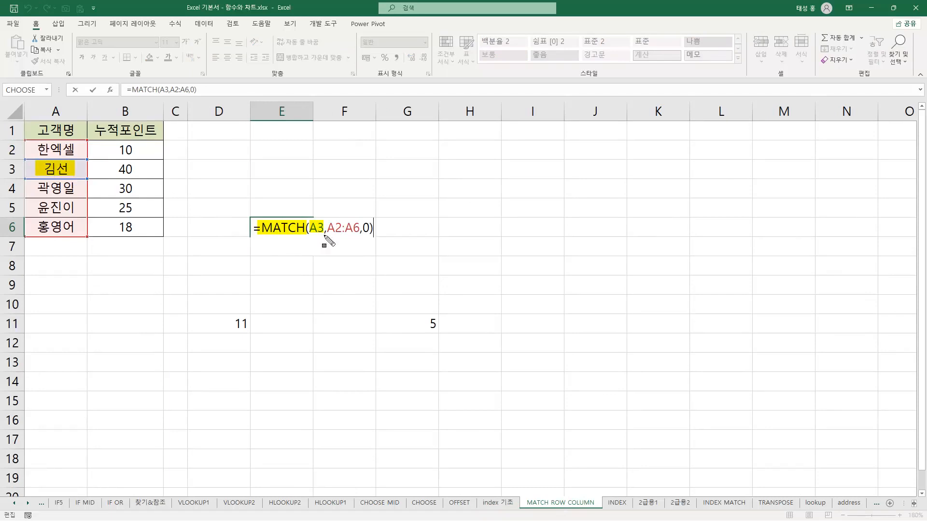
{"action": "left_click_drag", "start_coordinate": [327, 235], "coordinate": [359, 236]}
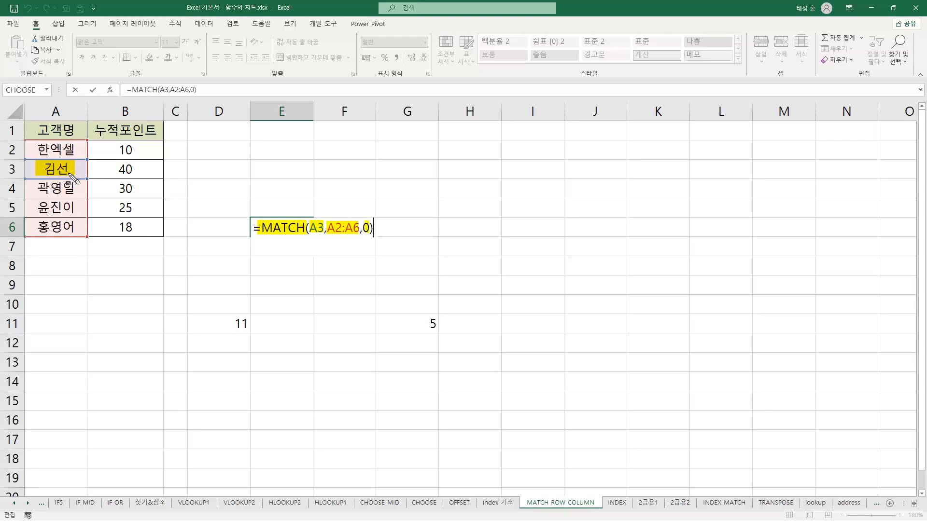
{"action": "key", "text": "Escape"}
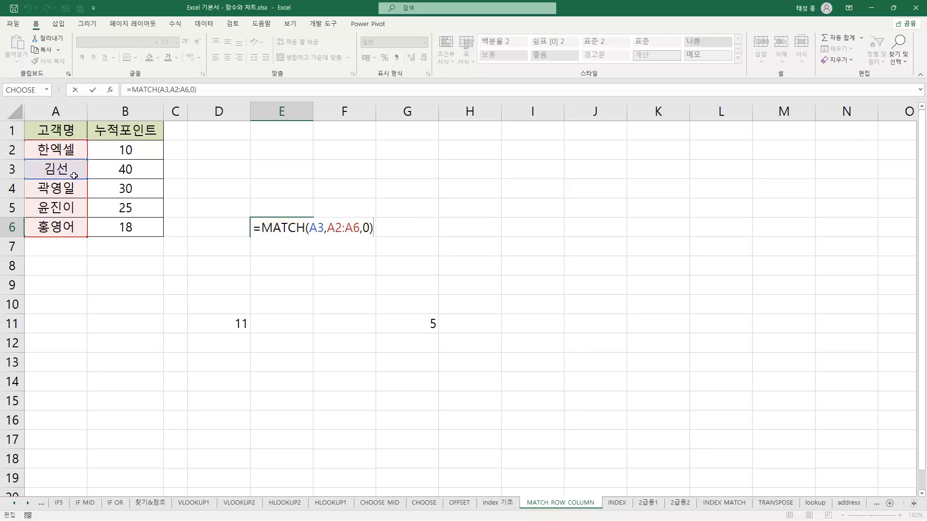
{"action": "key", "text": "Return"}
{"action": "left_click", "coordinate": [268, 220]}
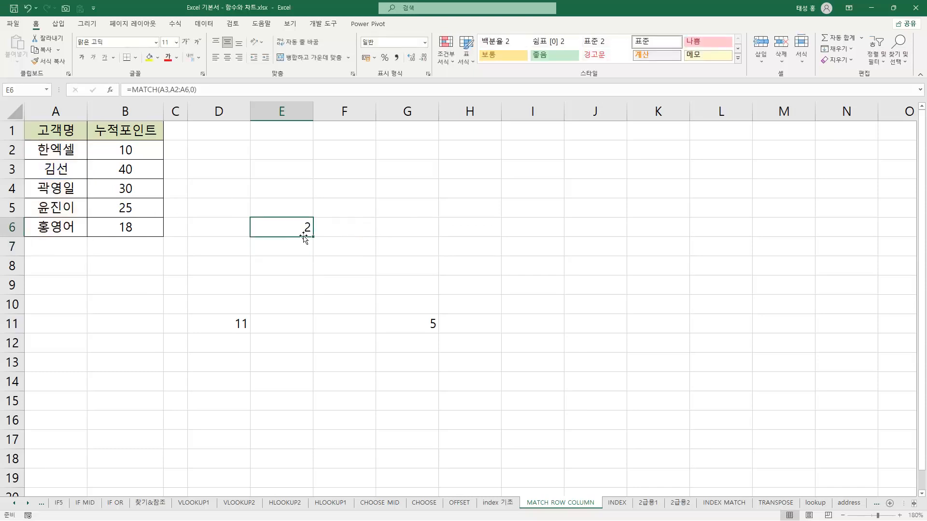
Highlight ROW(A11) in D11's formula and the referenced cell A11, then clear the highlights and close the formula
{"action": "left_click", "coordinate": [238, 330]}
{"action": "key", "text": "F2"}
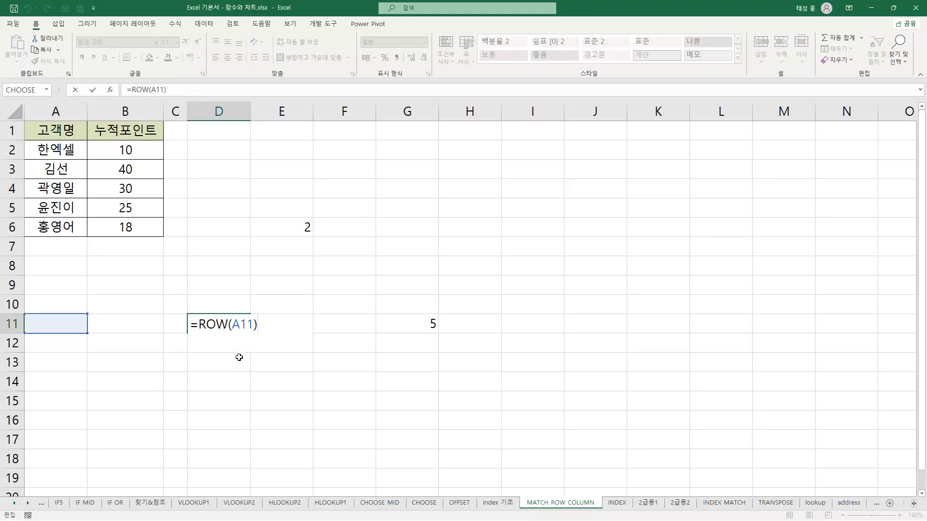
{"action": "left_click_drag", "start_coordinate": [192, 332], "coordinate": [257, 332]}
{"action": "left_click_drag", "start_coordinate": [38, 327], "coordinate": [76, 326]}
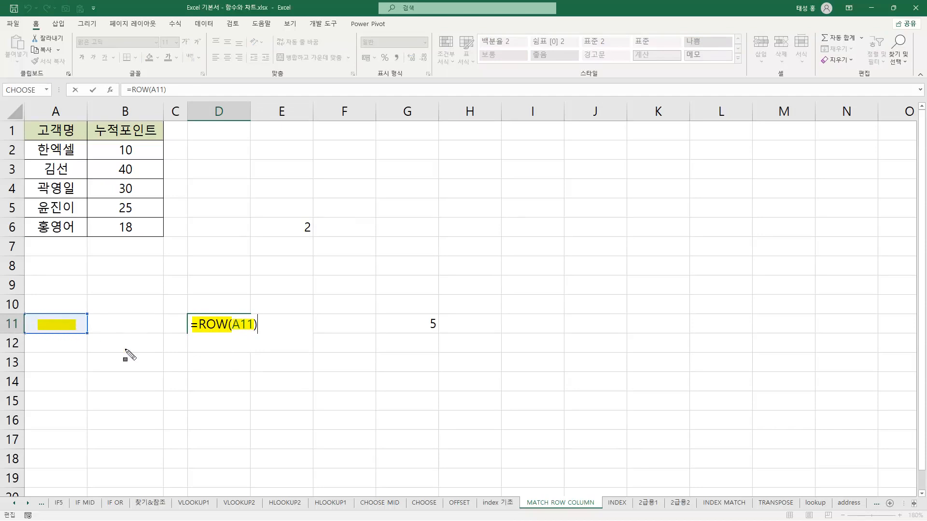
{"action": "key", "text": "Escape"}
{"action": "key", "text": "Return"}
{"action": "left_click", "coordinate": [236, 327]}
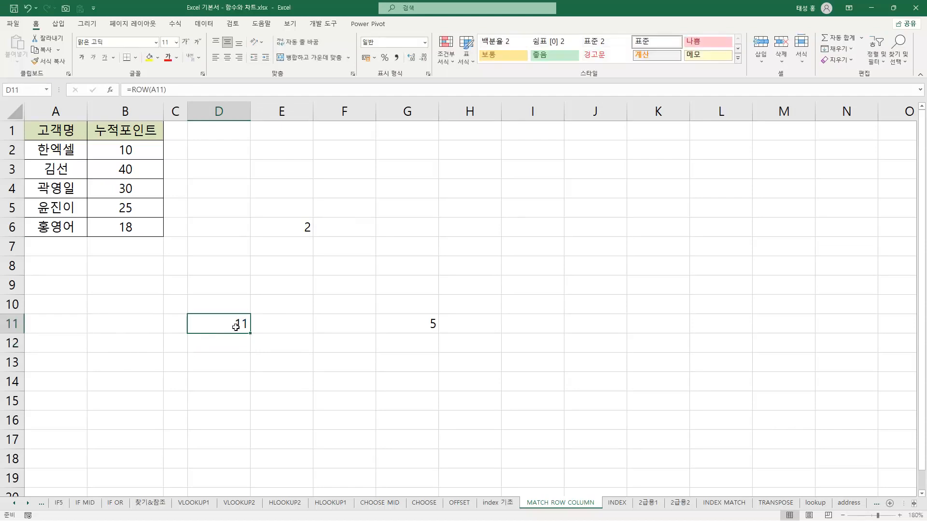
Examine the COLUMN(E1) formula in G11 and compare it with the ROW formula cell D11
{"action": "left_click", "coordinate": [421, 325]}
{"action": "double_click", "coordinate": [413, 328]}
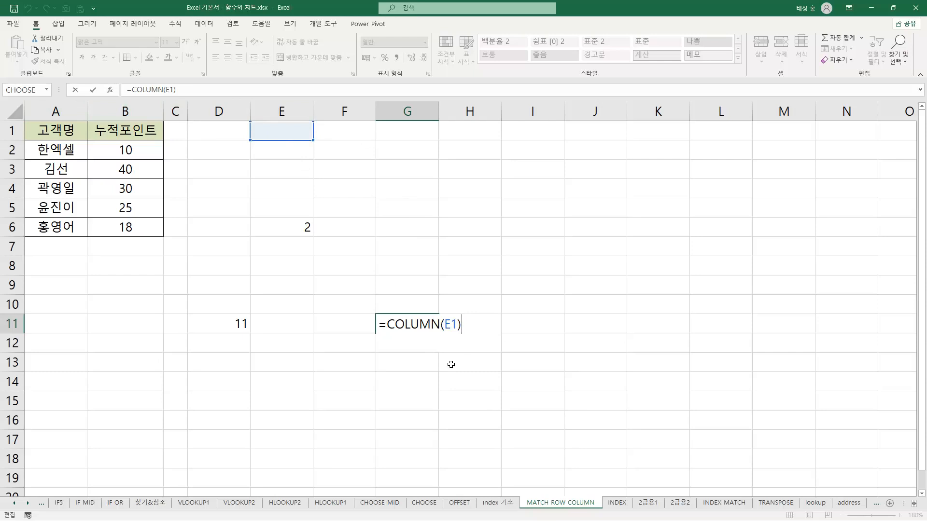
{"action": "key", "text": "Return"}
{"action": "left_click", "coordinate": [416, 324]}
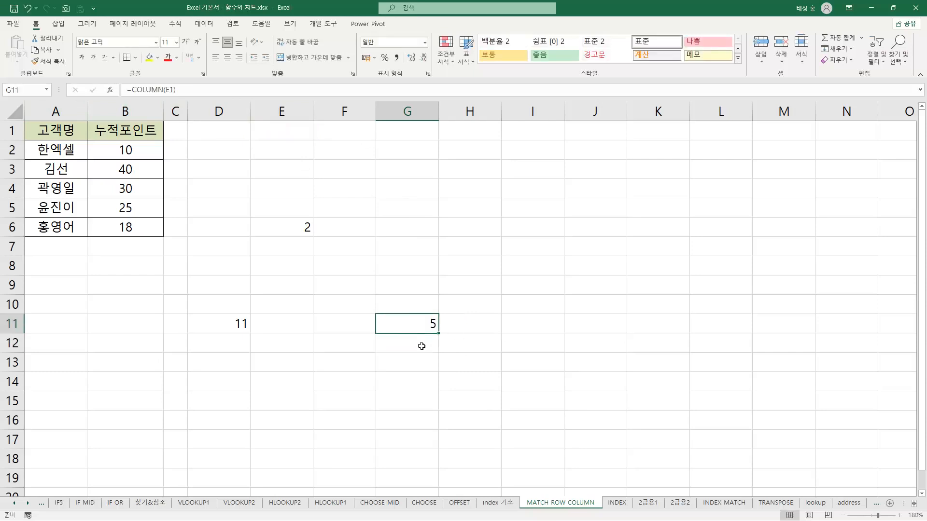
{"action": "left_click", "coordinate": [207, 328]}
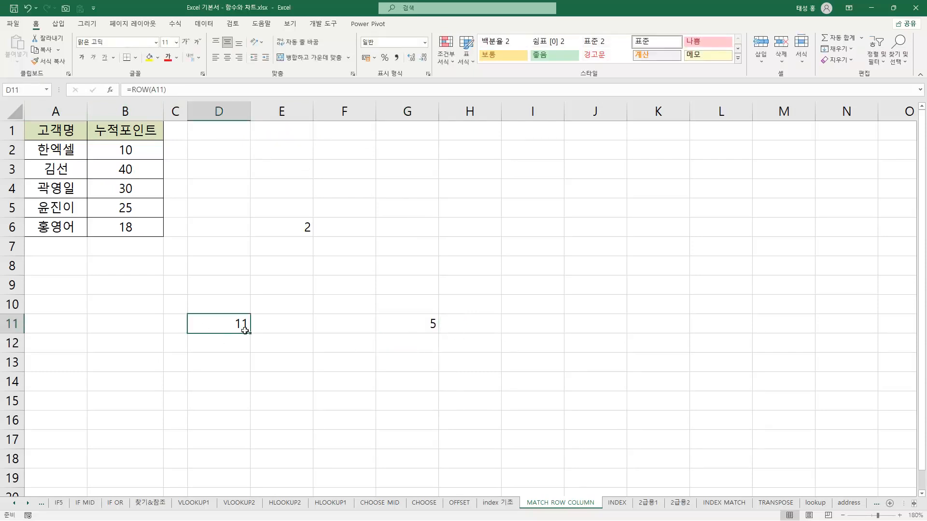
{"action": "left_click", "coordinate": [421, 324]}
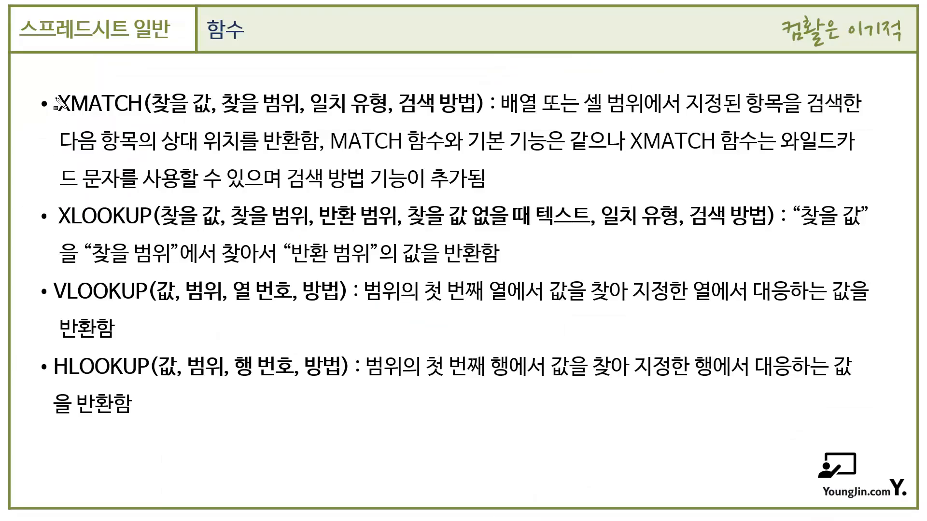
{"action": "left_click_drag", "start_coordinate": [54, 102], "coordinate": [141, 118]}
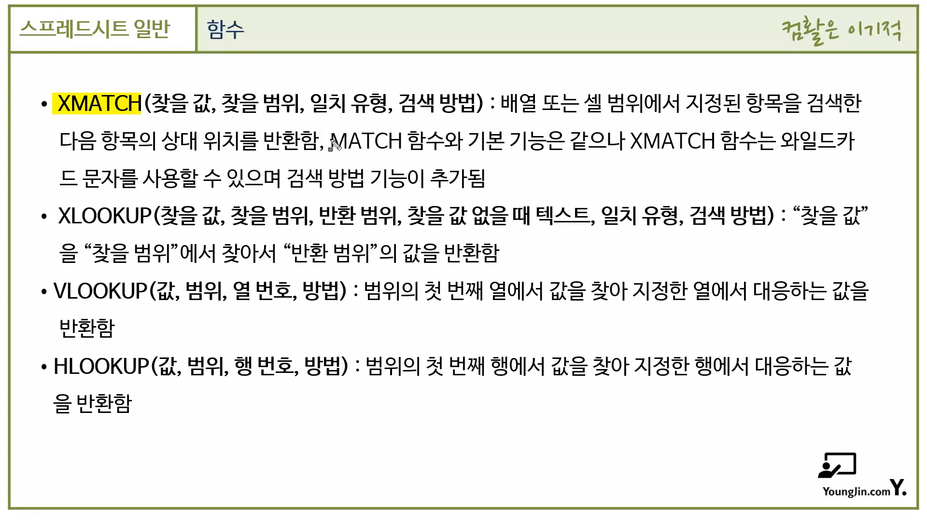
{"action": "left_click_drag", "start_coordinate": [328, 143], "coordinate": [613, 147]}
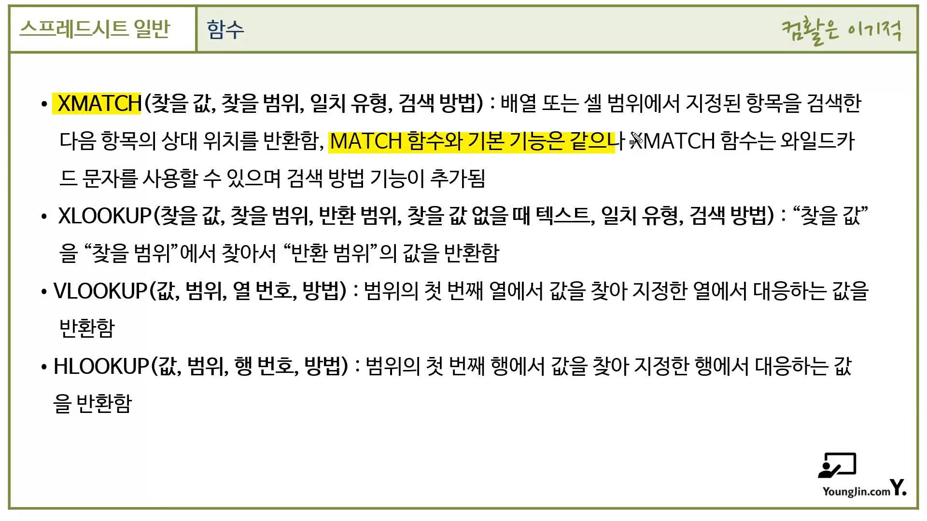
{"action": "left_click_drag", "start_coordinate": [634, 141], "coordinate": [751, 142]}
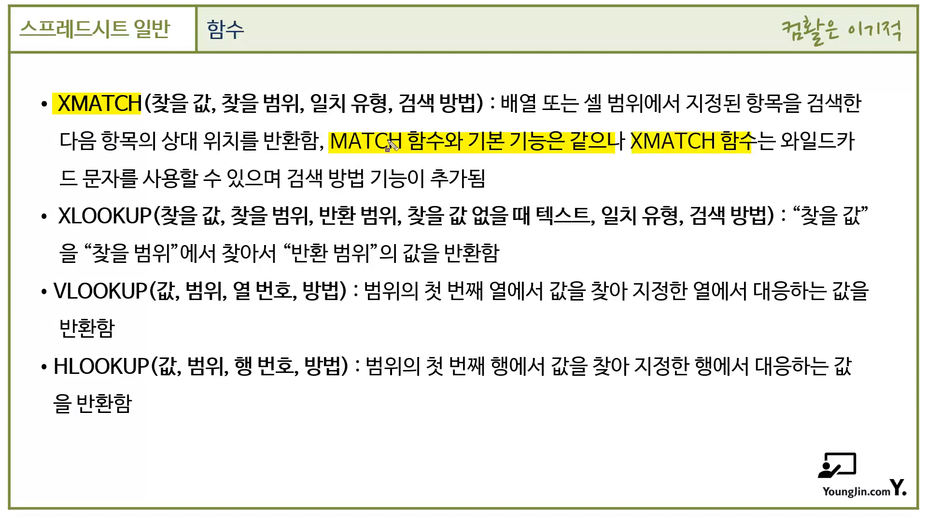
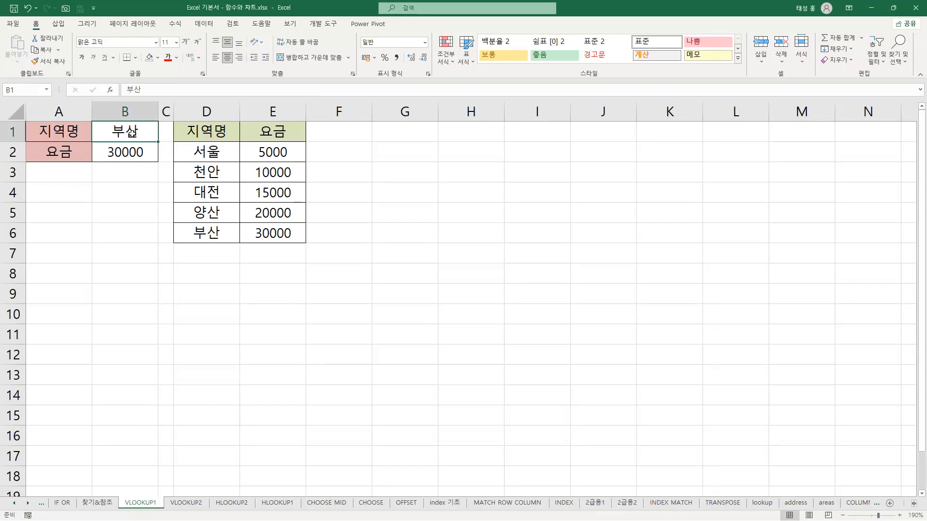
Examine B2's VLOOKUP formula on the VLOOKUP1 sheet and go through the region names in D1:D6
{"action": "left_click", "coordinate": [139, 153]}
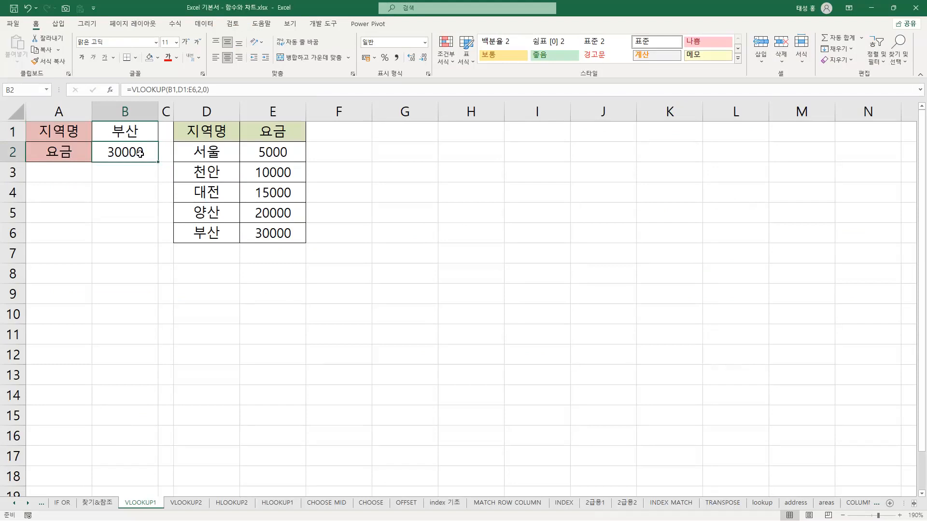
{"action": "left_click", "coordinate": [225, 130]}
{"action": "left_click", "coordinate": [225, 153]}
{"action": "left_click", "coordinate": [221, 170]}
{"action": "left_click", "coordinate": [224, 192]}
{"action": "left_click", "coordinate": [230, 213]}
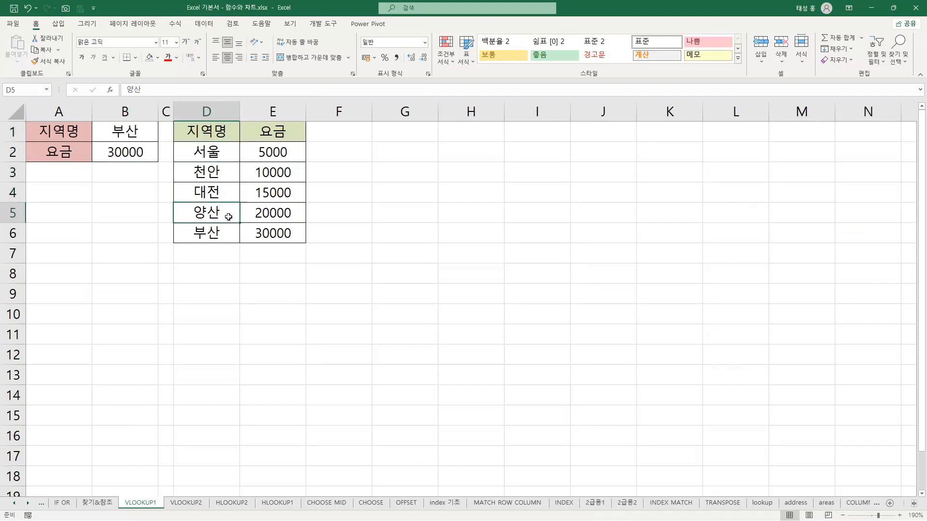
{"action": "left_click", "coordinate": [227, 233]}
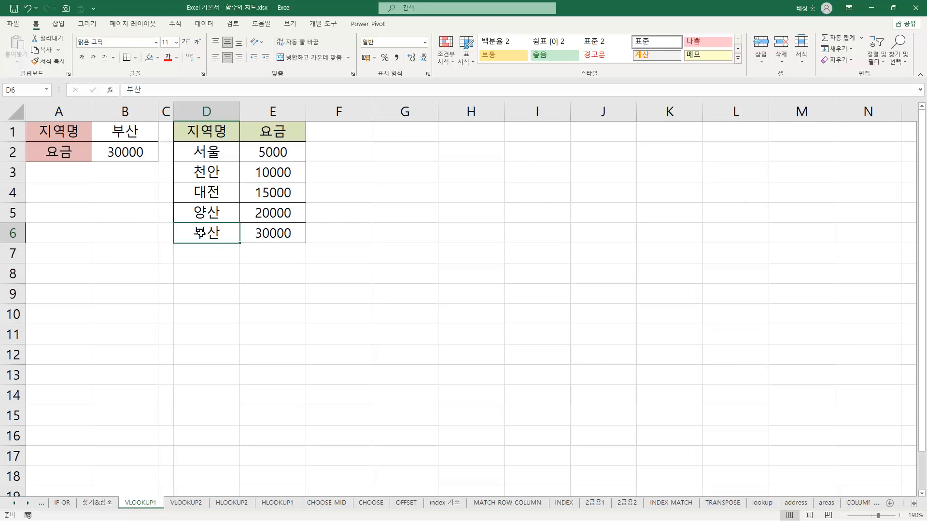
{"action": "left_click", "coordinate": [140, 152]}
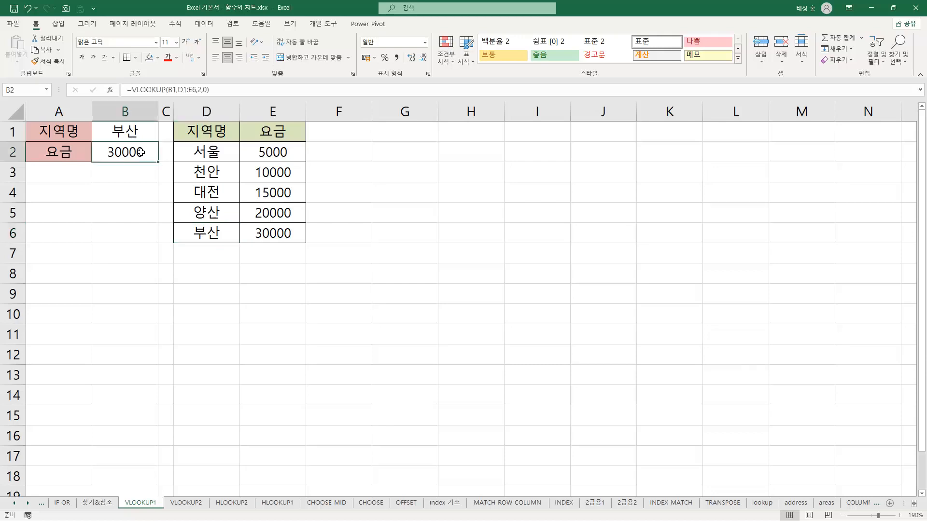
Highlight the arguments B1, D1:E6, 2 and 0 in B2's VLOOKUP formula and cells D6 and E6, then close the formula
{"action": "double_click", "coordinate": [140, 152]}
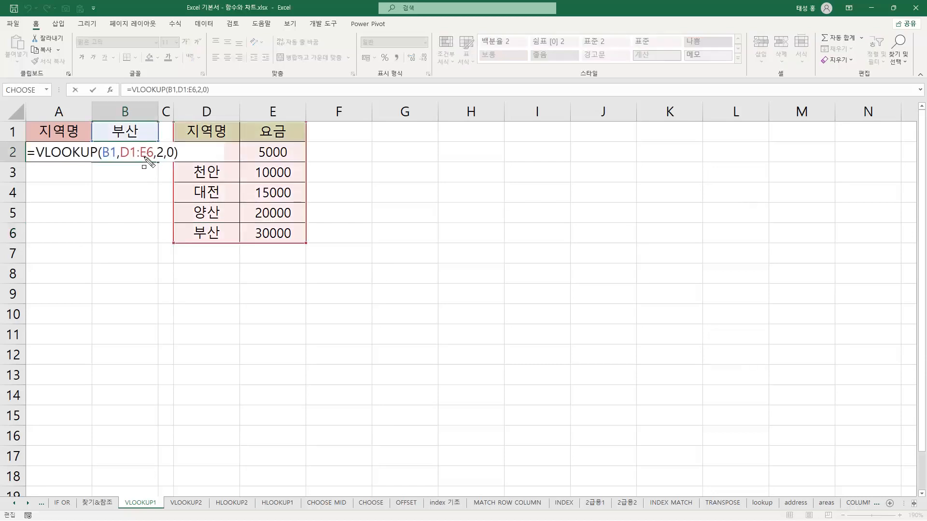
{"action": "left_click_drag", "start_coordinate": [99, 145], "coordinate": [117, 158]}
{"action": "left_click_drag", "start_coordinate": [120, 152], "coordinate": [153, 154]}
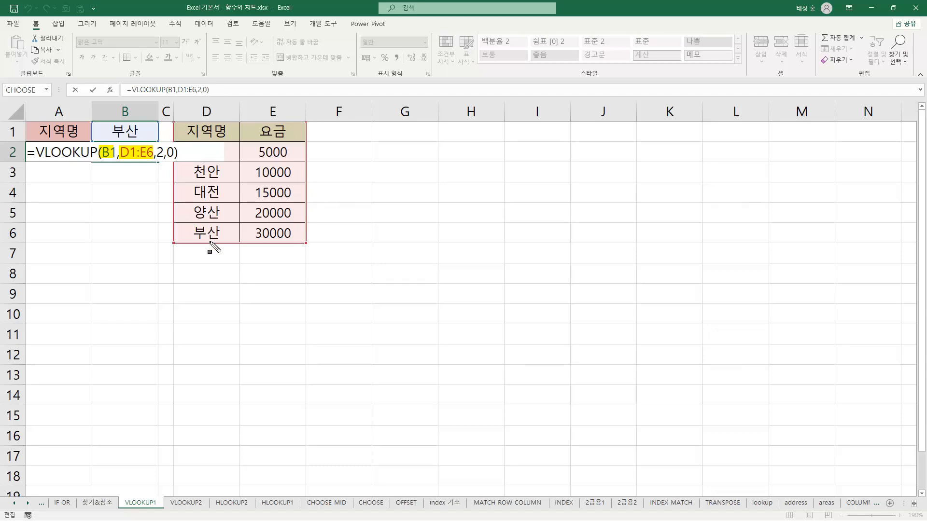
{"action": "left_click_drag", "start_coordinate": [190, 232], "coordinate": [225, 233]}
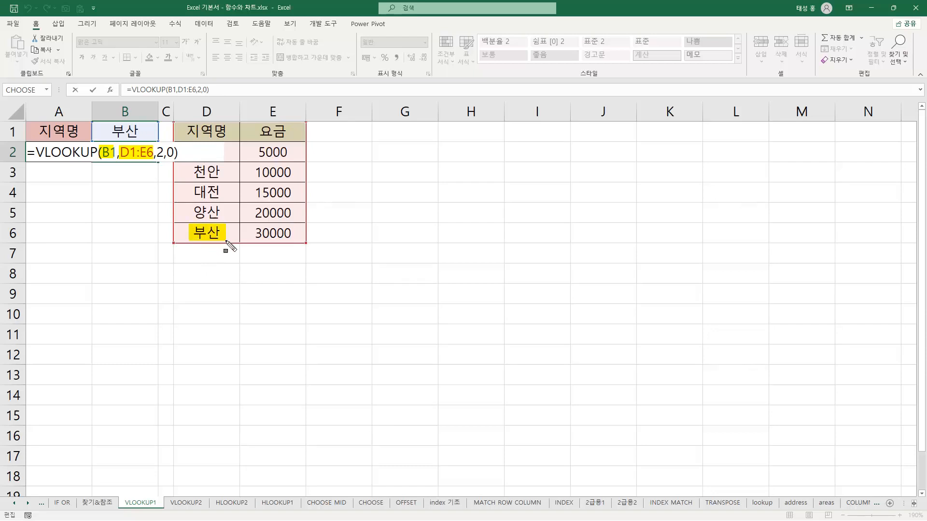
{"action": "left_click_drag", "start_coordinate": [158, 153], "coordinate": [163, 153]}
{"action": "left_click_drag", "start_coordinate": [254, 233], "coordinate": [292, 234]}
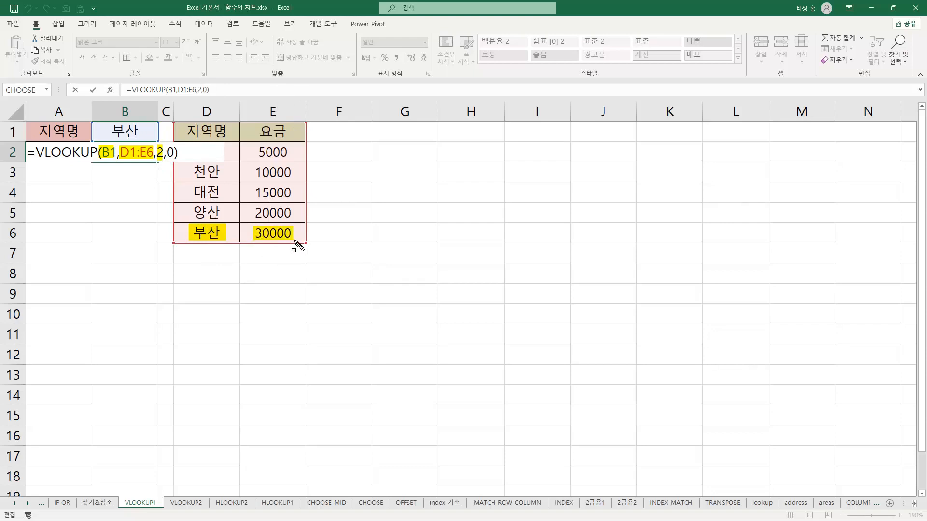
{"action": "left_click_drag", "start_coordinate": [167, 153], "coordinate": [174, 153]}
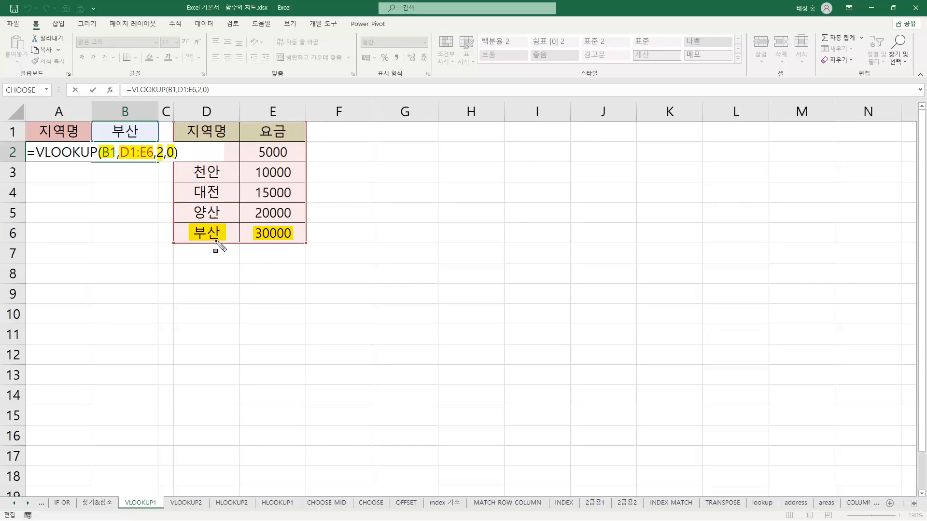
{"action": "key", "text": "Escape"}
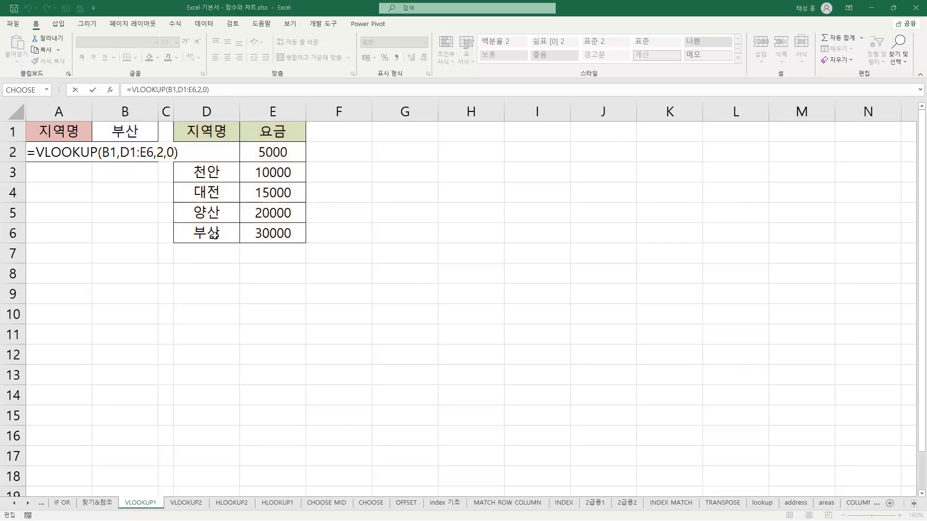
{"action": "key", "text": "Return"}
Trace the VLOOKUP from lookup value B1 down the region column to D6, across to fee cell E6 and back to B2
{"action": "left_click", "coordinate": [143, 151]}
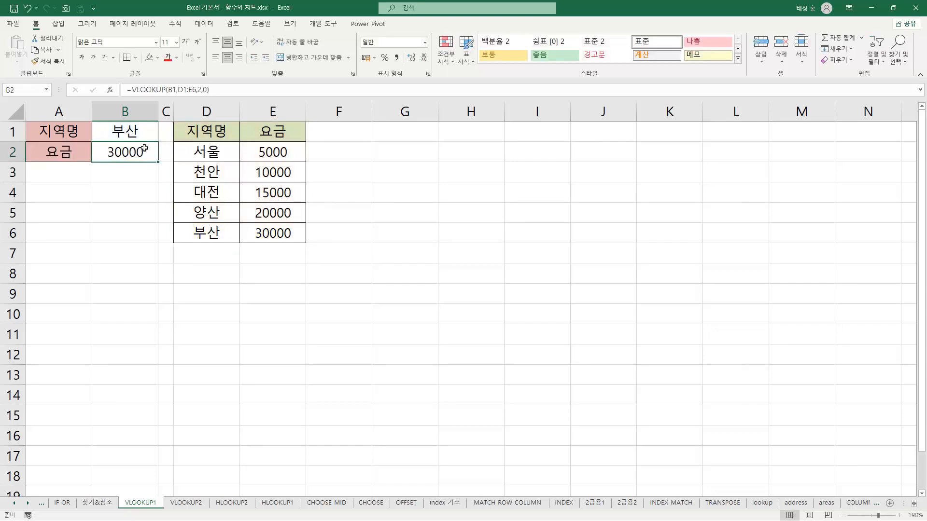
{"action": "left_click", "coordinate": [140, 133]}
{"action": "left_click", "coordinate": [218, 135]}
{"action": "left_click", "coordinate": [219, 150]}
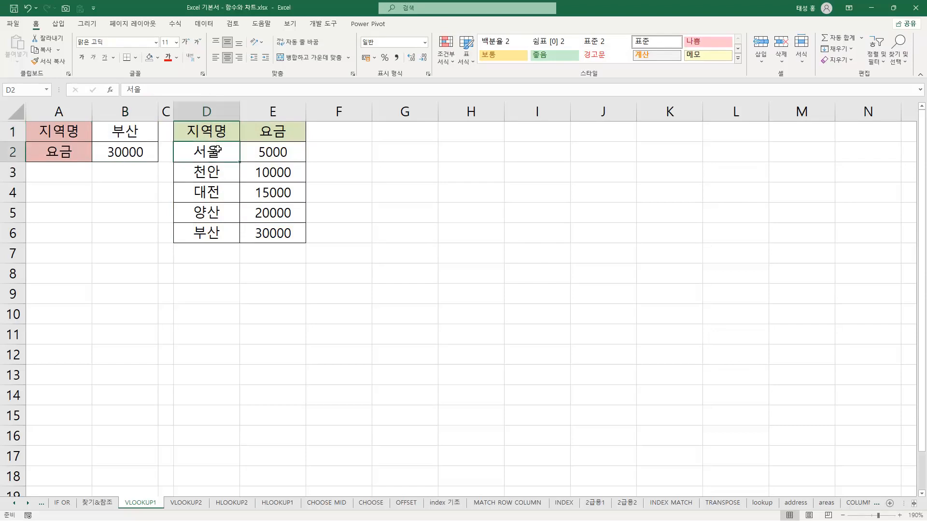
{"action": "left_click", "coordinate": [212, 190]}
{"action": "left_click", "coordinate": [215, 209]}
{"action": "left_click", "coordinate": [221, 235]}
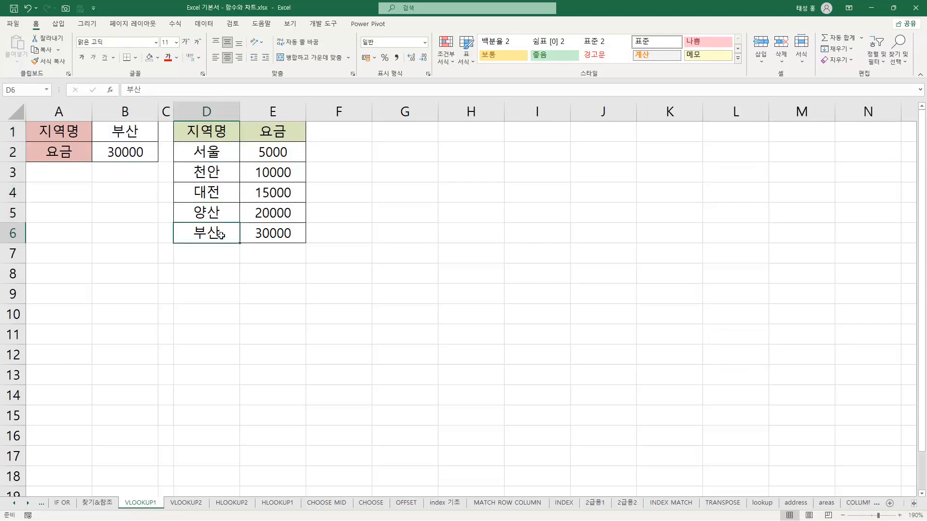
{"action": "left_click", "coordinate": [285, 227]}
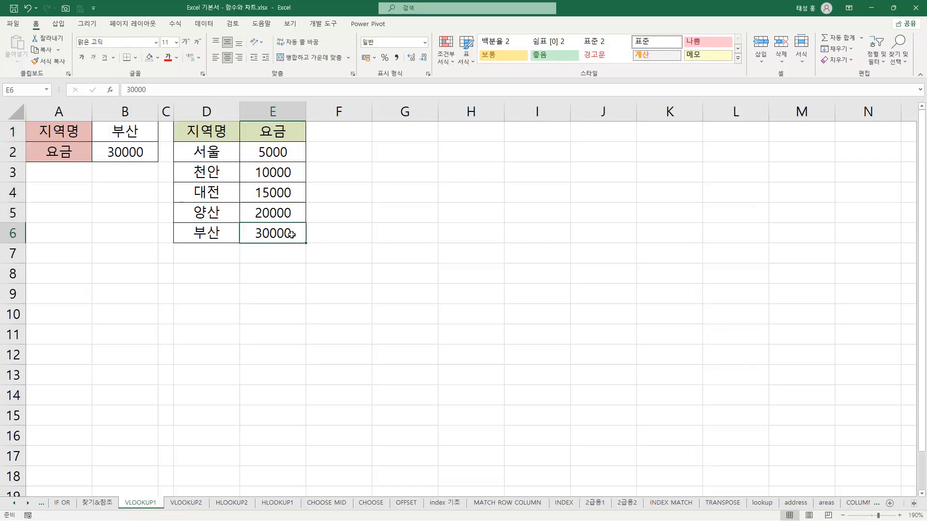
{"action": "left_click", "coordinate": [142, 152]}
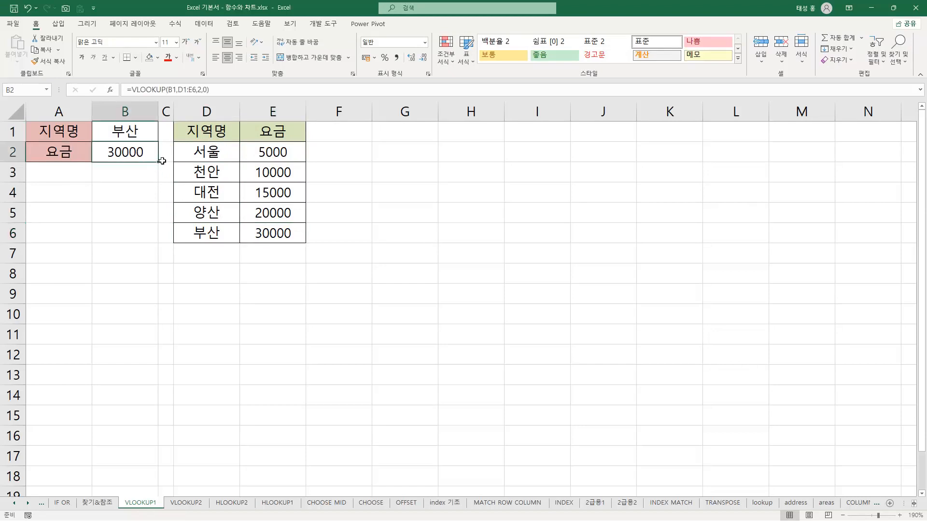
On the HLOOKUP2 sheet, open B2's HLOOKUP formula to examine its arguments, then close it
{"action": "left_click", "coordinate": [234, 503]}
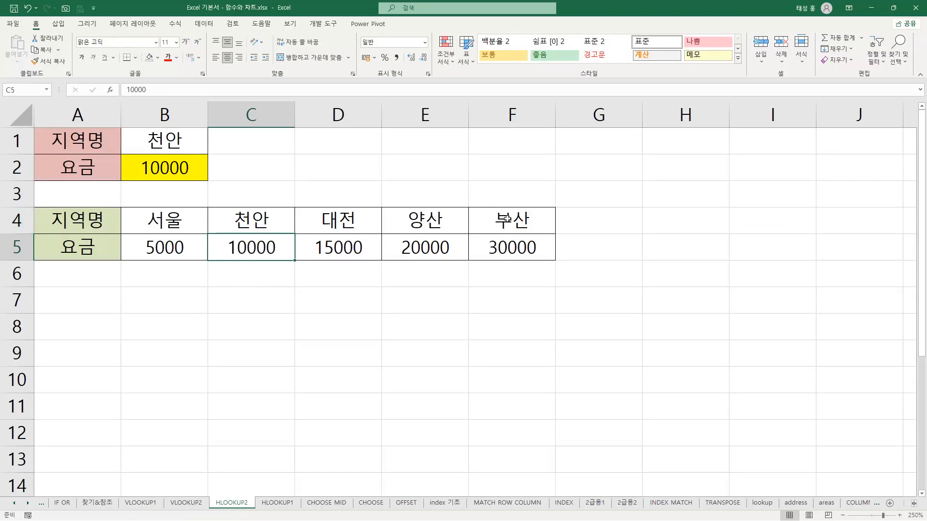
{"action": "left_click", "coordinate": [178, 176]}
{"action": "key", "text": "F2"}
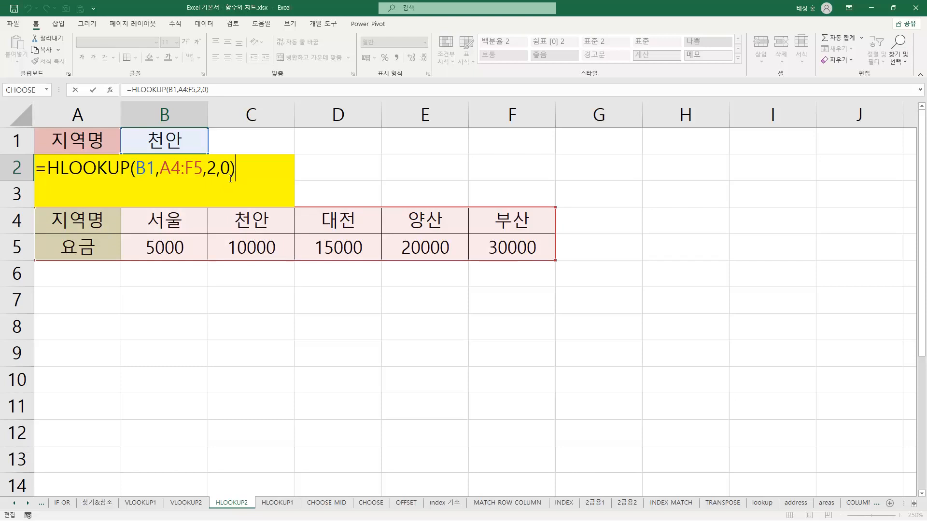
{"action": "key", "text": "Return"}
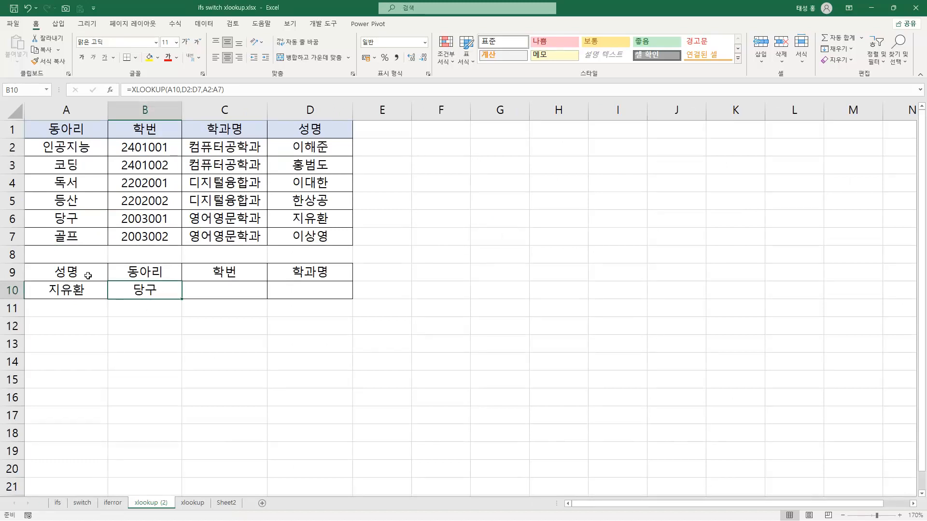
On the xlookup (2) sheet, highlight A10, D2:D7 and A2:A7 in B10's XLOOKUP formula and matching cells D6 and A6, then close it
{"action": "left_click", "coordinate": [78, 288]}
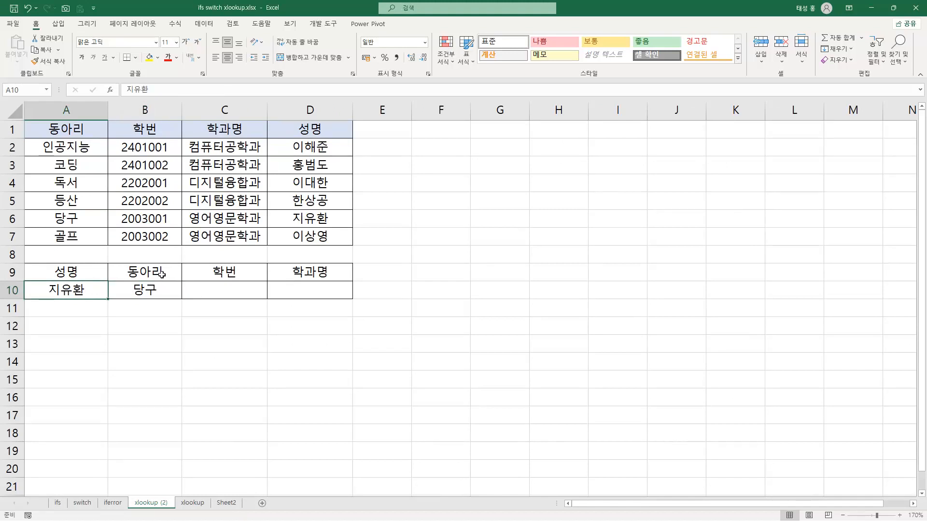
{"action": "left_click", "coordinate": [159, 290]}
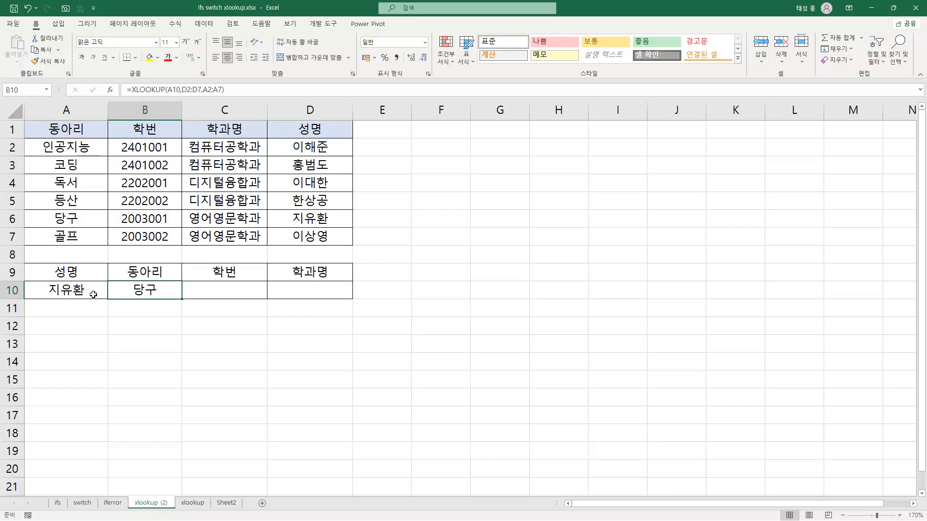
{"action": "key", "text": "F2"}
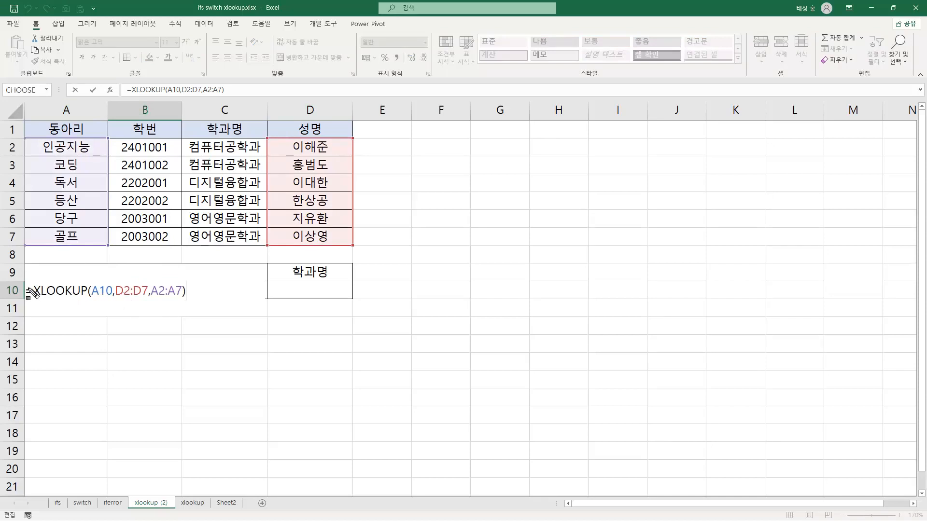
{"action": "left_click_drag", "start_coordinate": [31, 294], "coordinate": [107, 298]}
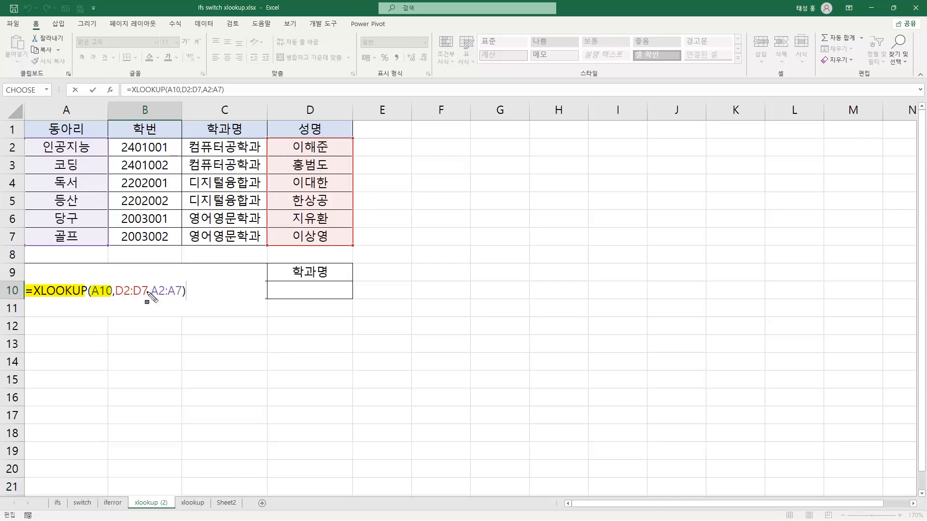
{"action": "left_click_drag", "start_coordinate": [92, 289], "coordinate": [147, 298]}
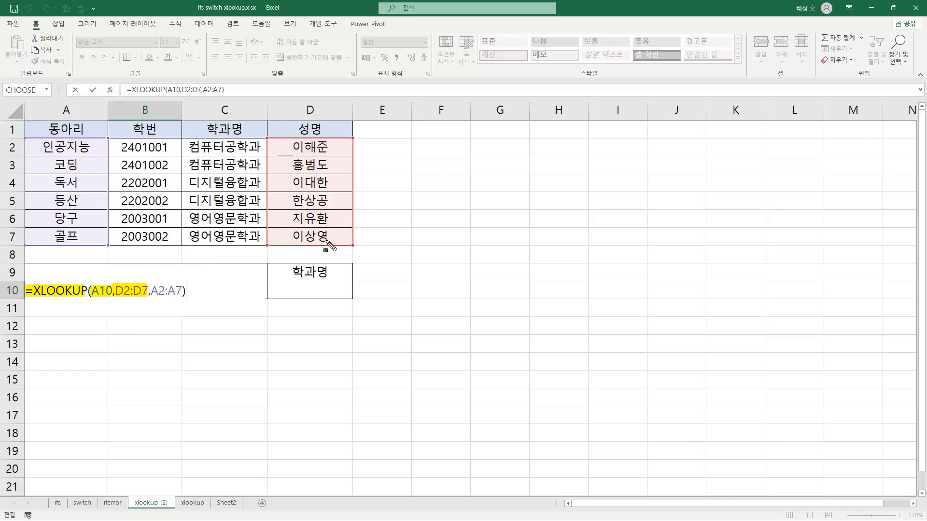
{"action": "left_click_drag", "start_coordinate": [288, 218], "coordinate": [334, 218]}
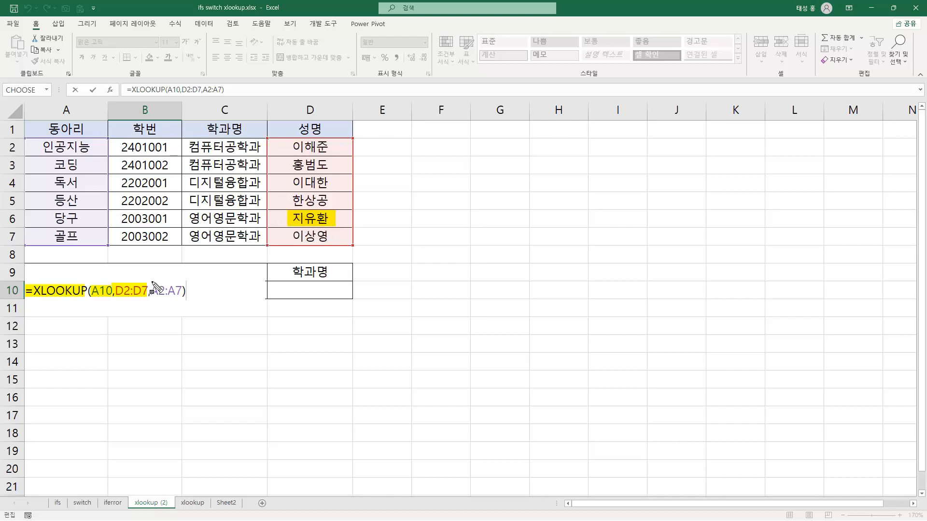
{"action": "left_click_drag", "start_coordinate": [150, 290], "coordinate": [187, 291]}
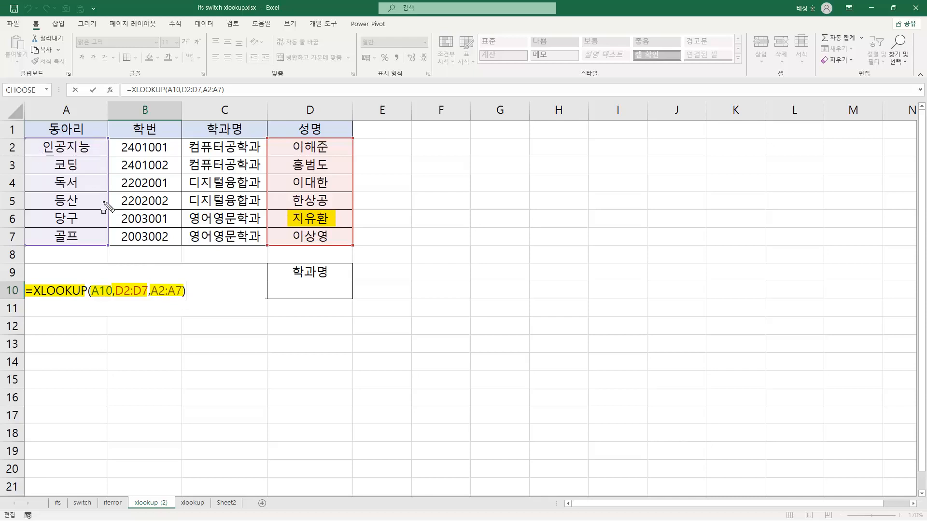
{"action": "left_click_drag", "start_coordinate": [49, 218], "coordinate": [78, 218]}
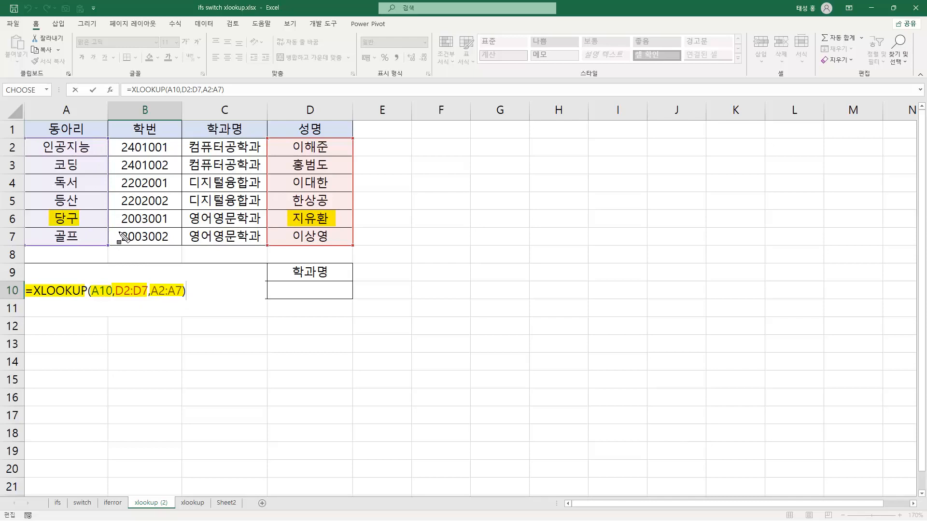
{"action": "key", "text": "Return"}
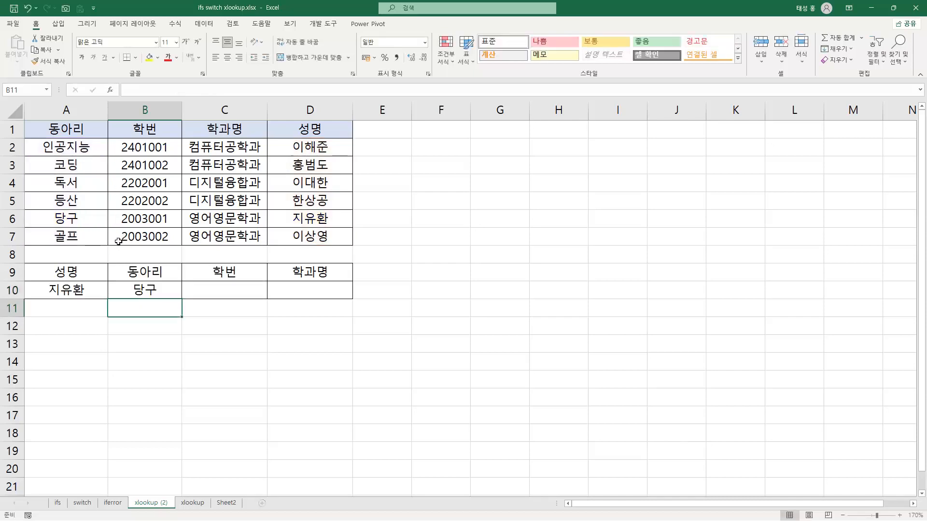
{"action": "left_click", "coordinate": [168, 292]}
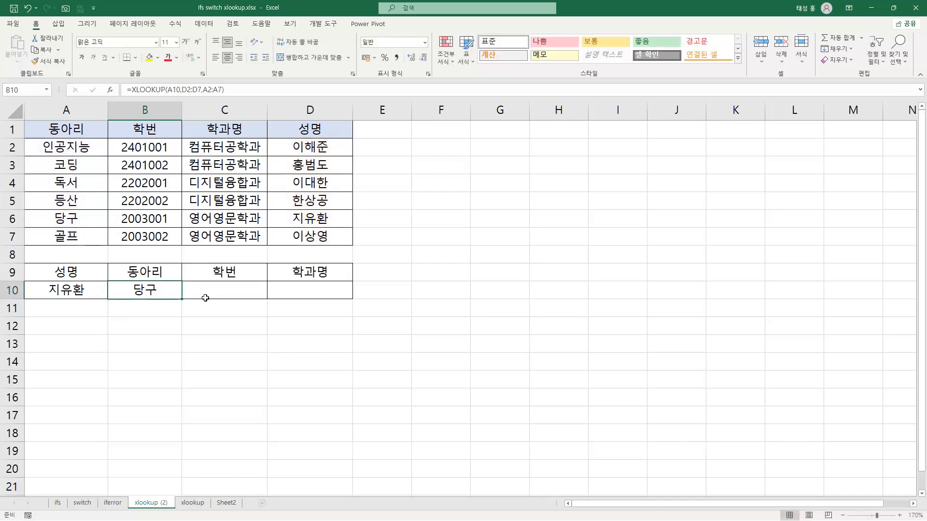
On the xlookup sheet, highlight A10, D2:D7 and A2:C7 in B10's XLOOKUP formula, close it and examine result cells B10:D10
{"action": "left_click", "coordinate": [193, 503]}
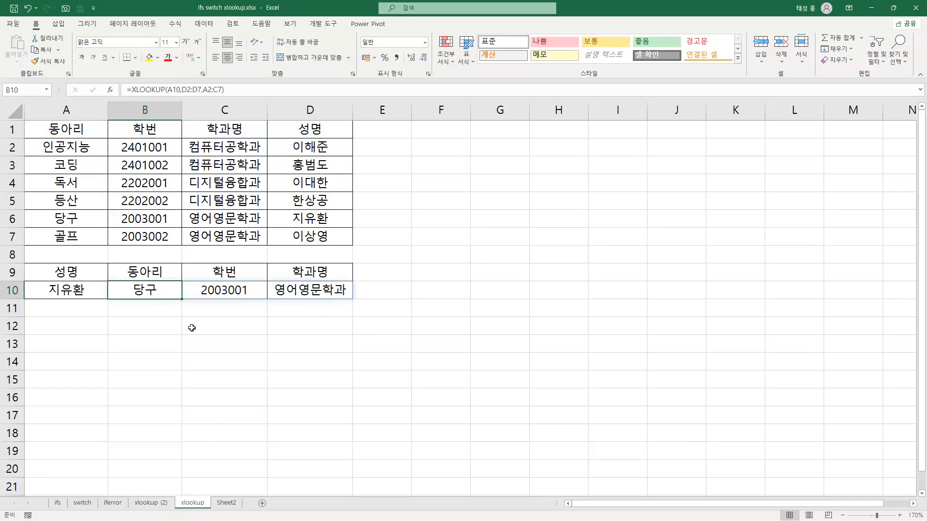
{"action": "key", "text": "F2"}
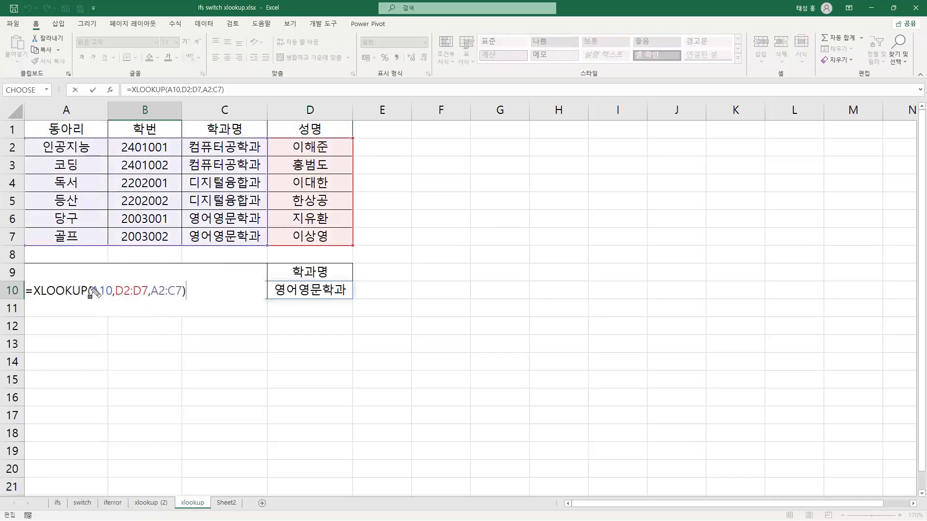
{"action": "left_click_drag", "start_coordinate": [92, 290], "coordinate": [180, 298]}
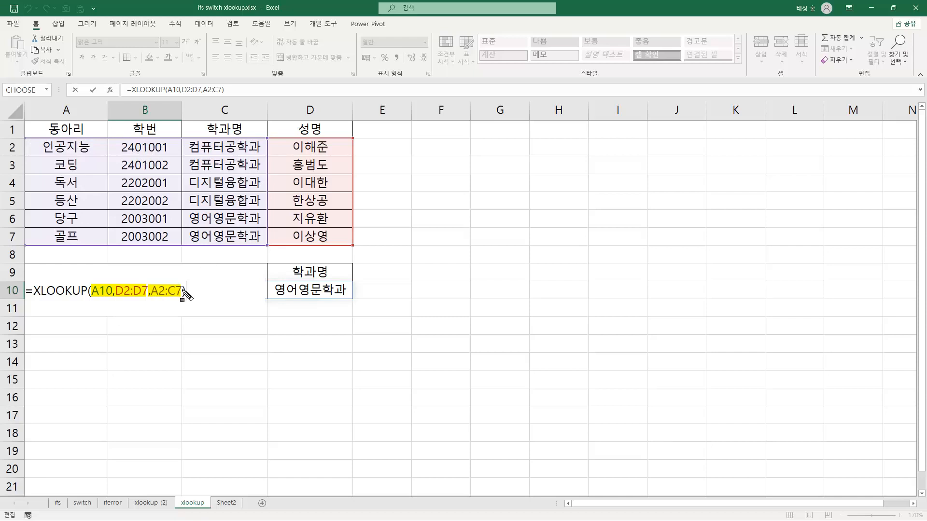
{"action": "key", "text": "Return"}
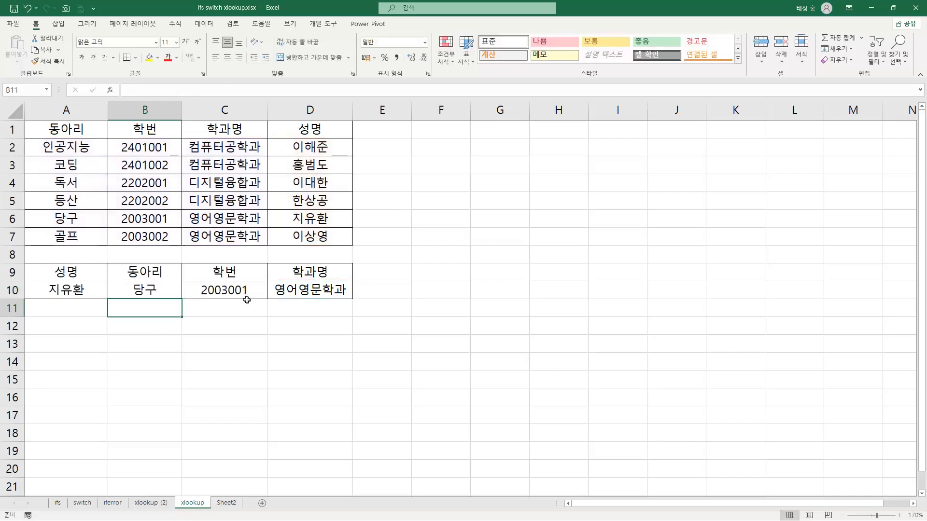
{"action": "left_click", "coordinate": [227, 292]}
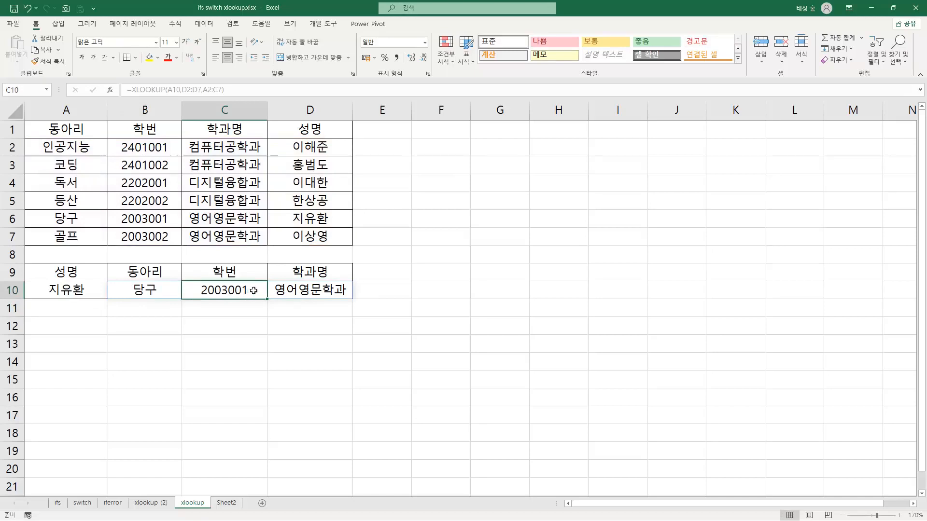
{"action": "left_click", "coordinate": [307, 290]}
{"action": "left_click", "coordinate": [168, 294]}
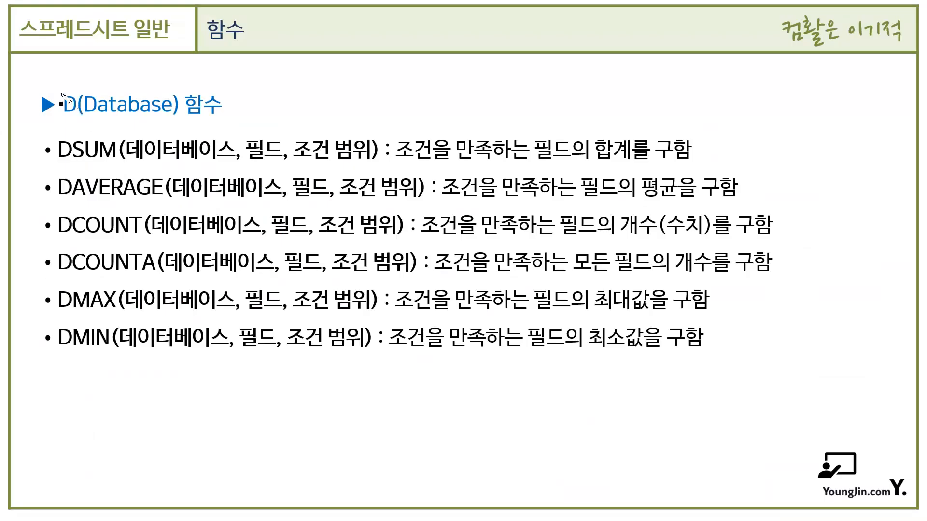
{"action": "mouse_move", "coordinate": [62, 95]}
{"action": "left_mouse_down"}
{"action": "mouse_move", "coordinate": [138, 96]}
{"action": "mouse_move", "coordinate": [226, 116]}
{"action": "left_mouse_up"}
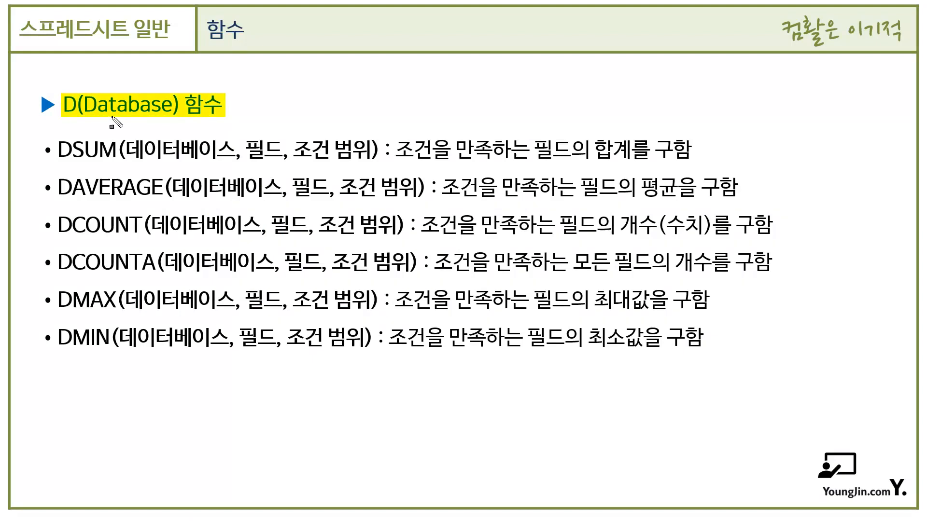
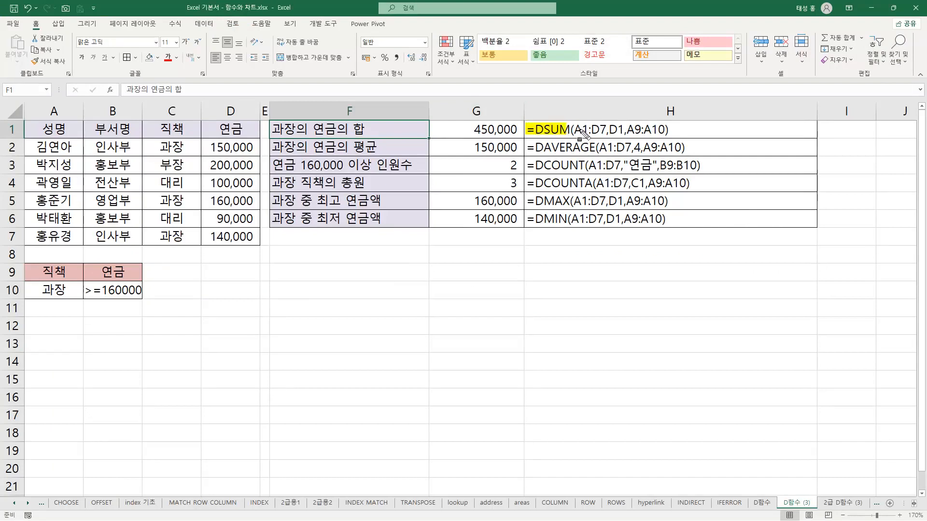
Highlight A1:D7, D1 and A9:A10 in H1's DSUM formula, plus header D1, criteria range A9:A10 and the label in F1
{"action": "left_click_drag", "start_coordinate": [573, 130], "coordinate": [606, 130]}
{"action": "mouse_move", "coordinate": [20, 127]}
{"action": "left_mouse_down"}
{"action": "mouse_move", "coordinate": [249, 129]}
{"action": "mouse_move", "coordinate": [261, 247]}
{"action": "mouse_move", "coordinate": [42, 124]}
{"action": "left_mouse_up"}
{"action": "left_click_drag", "start_coordinate": [612, 128], "coordinate": [628, 131]}
{"action": "left_click_drag", "start_coordinate": [212, 127], "coordinate": [245, 137]}
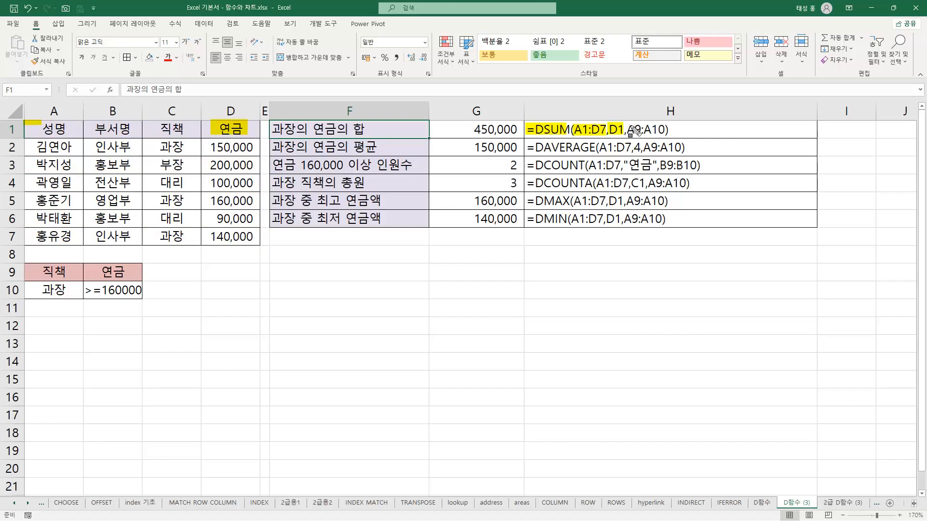
{"action": "left_click_drag", "start_coordinate": [630, 133], "coordinate": [666, 133]}
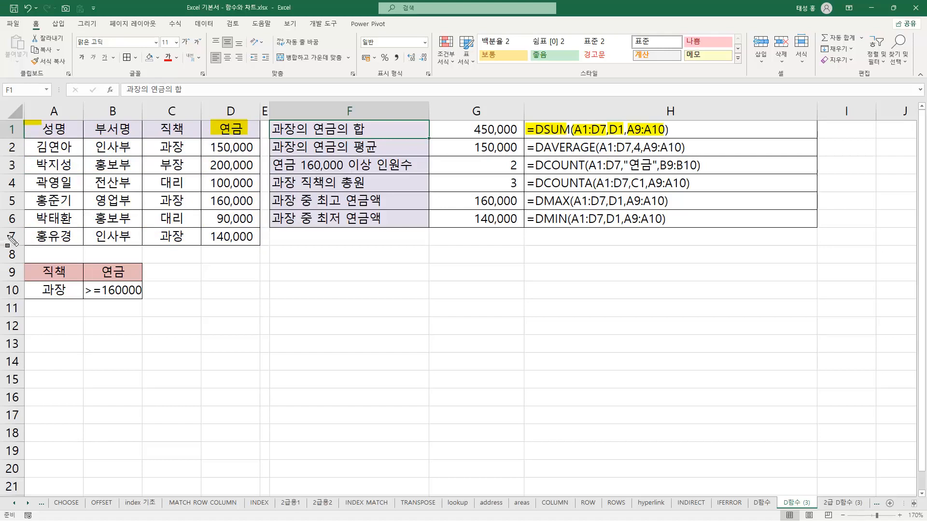
{"action": "left_click_drag", "start_coordinate": [28, 268], "coordinate": [85, 301]}
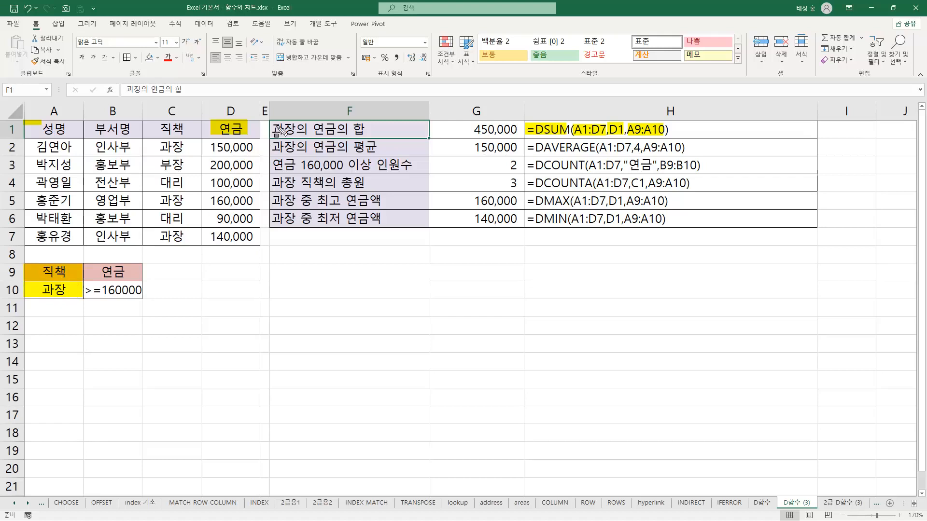
{"action": "mouse_move", "coordinate": [272, 124]}
{"action": "left_mouse_down"}
{"action": "mouse_move", "coordinate": [291, 135]}
{"action": "mouse_move", "coordinate": [371, 136]}
{"action": "left_mouse_up"}
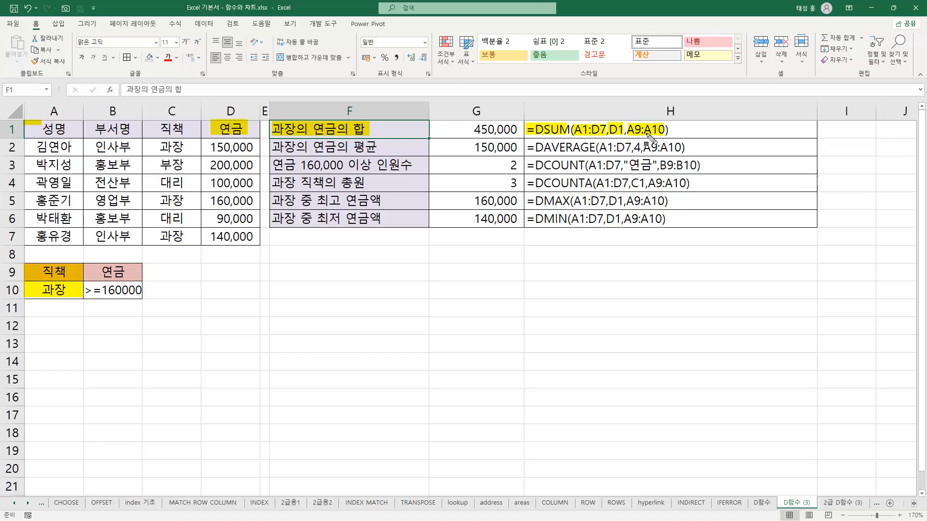
Highlight label F2 and H2's DAVERAGE name, A1:D7 and A9:A10, and underline its field argument 4 and DSUM's D1
{"action": "left_click_drag", "start_coordinate": [273, 145], "coordinate": [386, 148]}
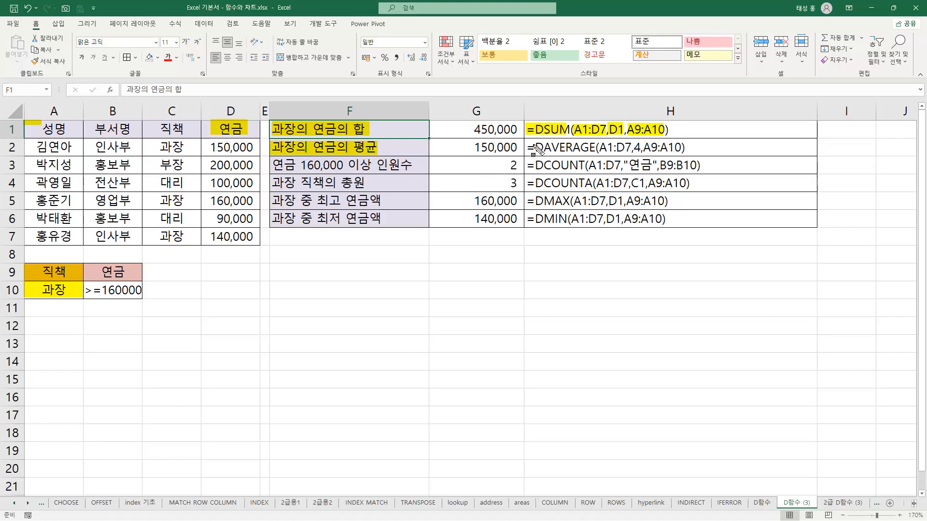
{"action": "left_click_drag", "start_coordinate": [526, 145], "coordinate": [630, 154]}
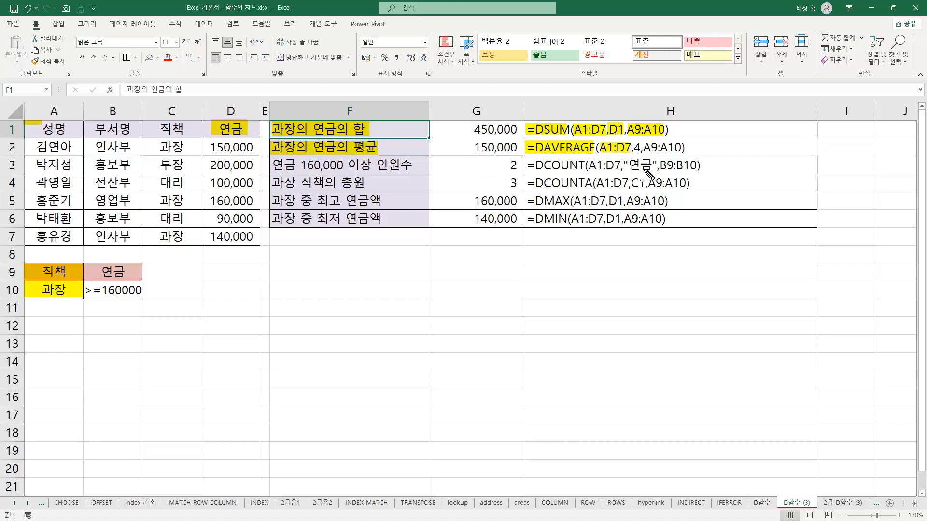
{"action": "left_click_drag", "start_coordinate": [632, 153], "coordinate": [643, 155]}
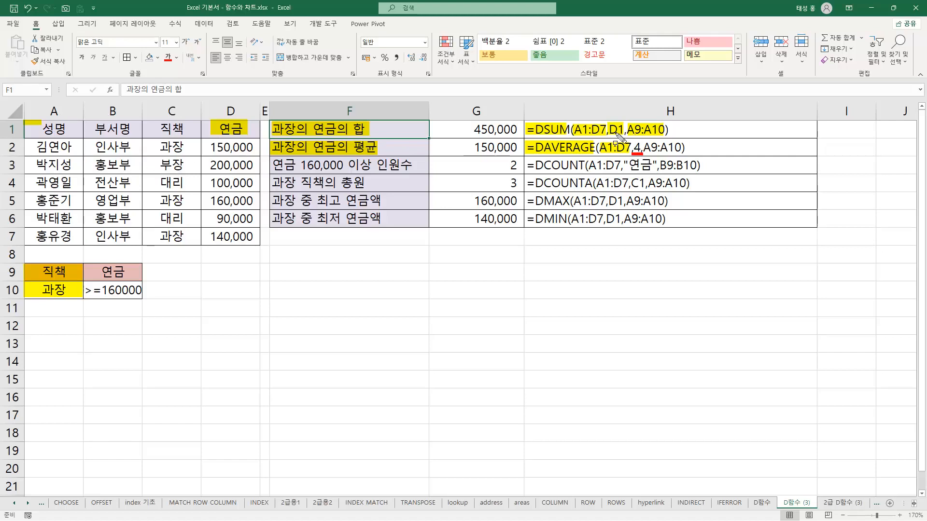
{"action": "left_click_drag", "start_coordinate": [608, 136], "coordinate": [623, 136]}
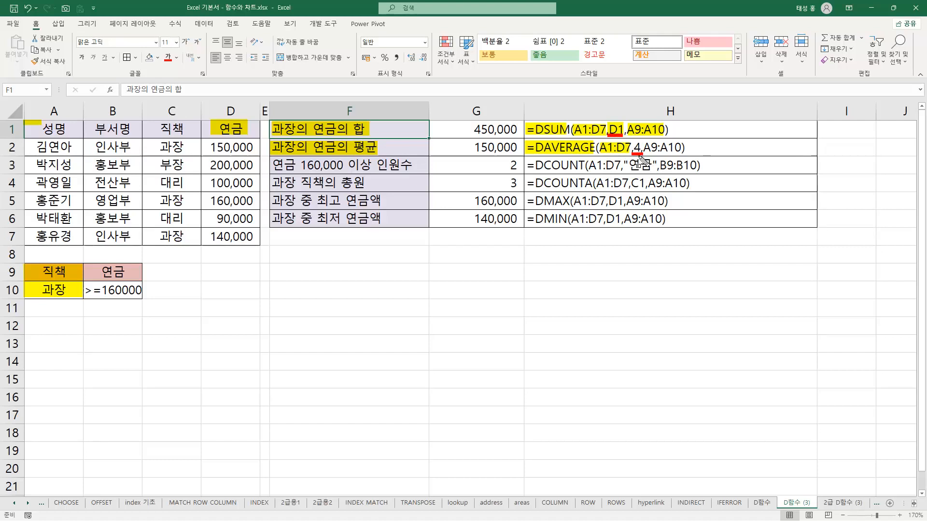
{"action": "left_click_drag", "start_coordinate": [644, 147], "coordinate": [682, 148]}
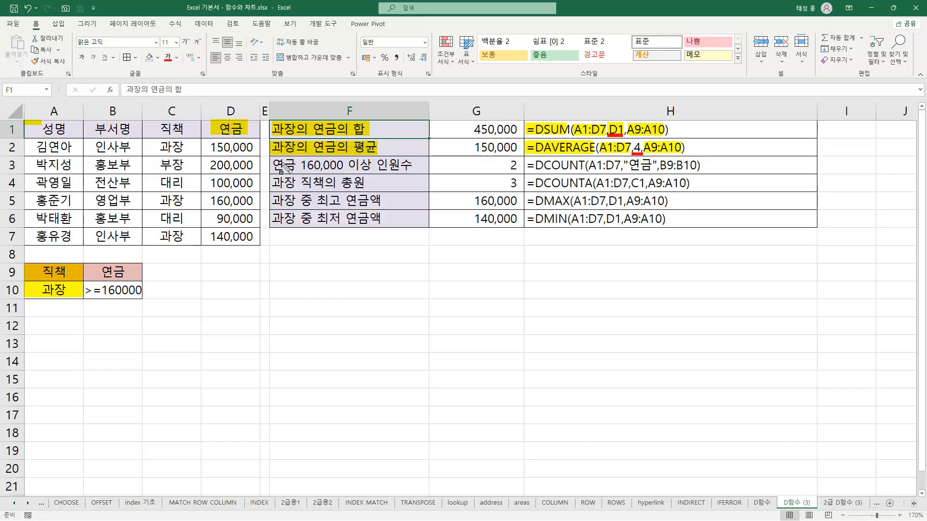
Highlight H3's DCOUNT name and arguments, criteria range B9:B10 and the F3 label, underlining the field argument "연금"
{"action": "left_click_drag", "start_coordinate": [273, 164], "coordinate": [342, 164]}
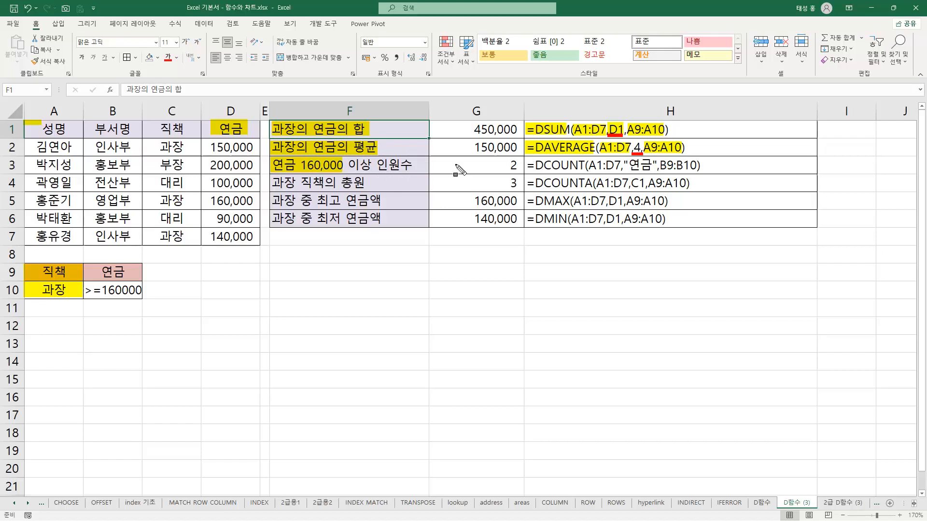
{"action": "left_click_drag", "start_coordinate": [527, 165], "coordinate": [653, 165]}
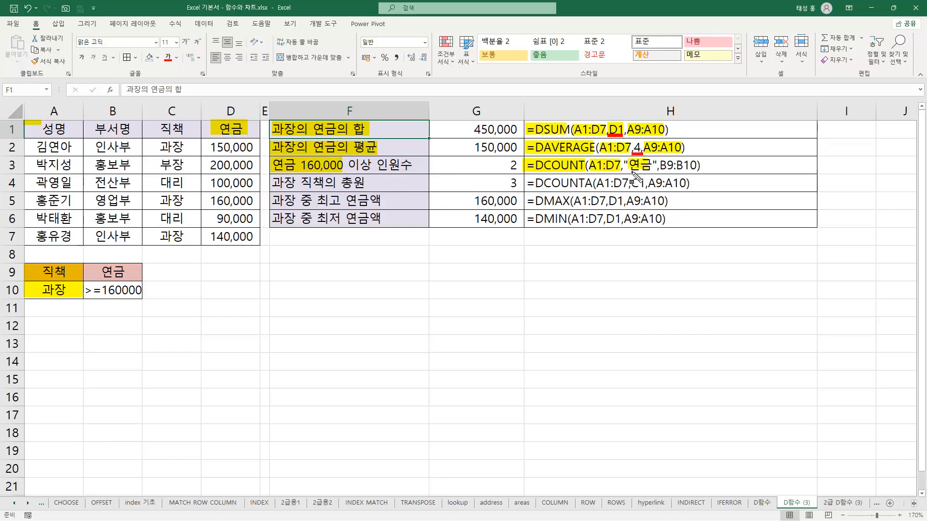
{"action": "left_click_drag", "start_coordinate": [630, 172], "coordinate": [651, 171]}
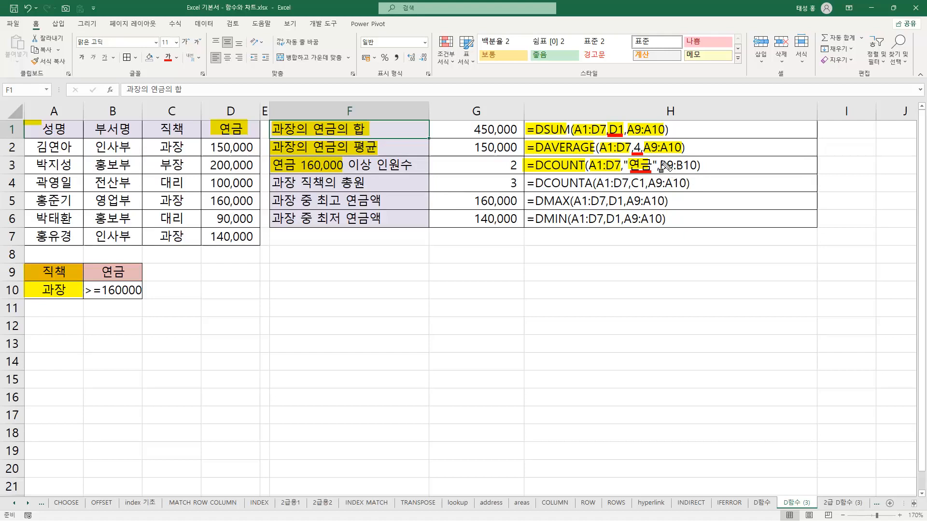
{"action": "left_click_drag", "start_coordinate": [661, 166], "coordinate": [699, 166]}
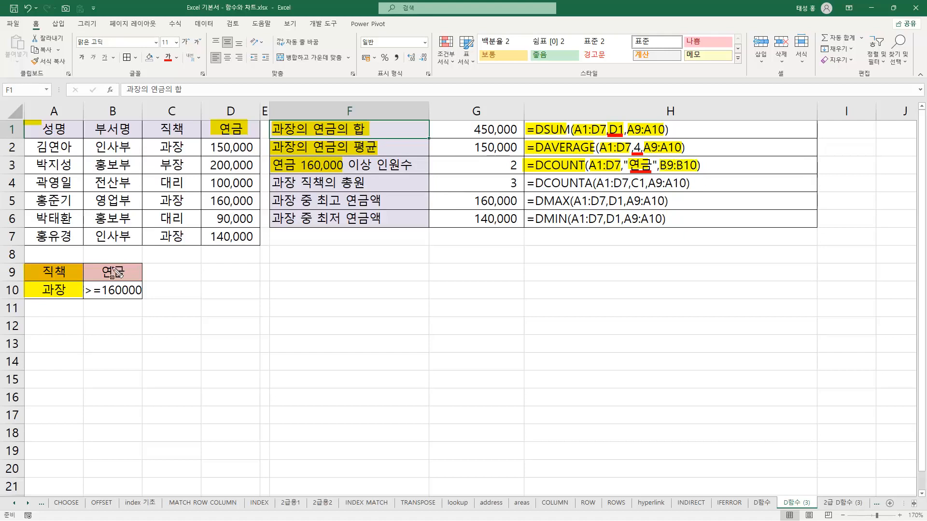
{"action": "left_click_drag", "start_coordinate": [86, 275], "coordinate": [147, 302]}
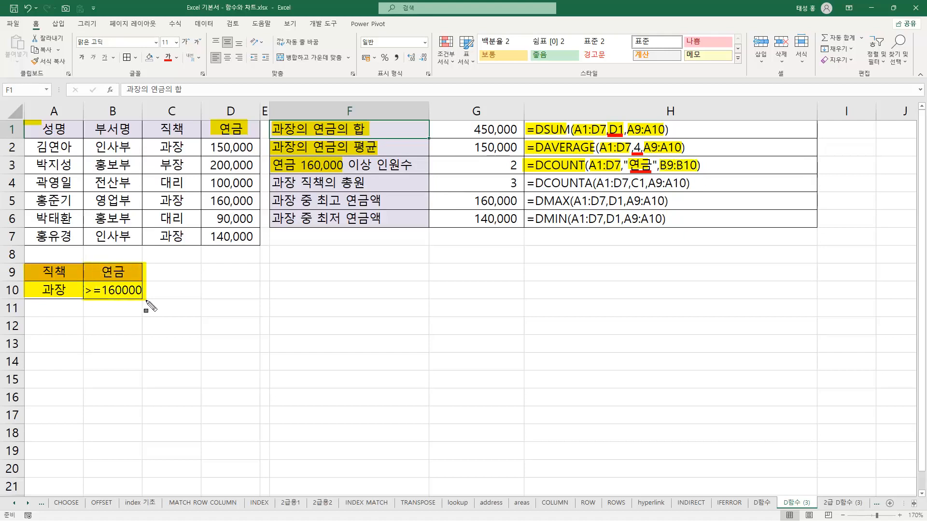
{"action": "left_click_drag", "start_coordinate": [349, 165], "coordinate": [371, 165]}
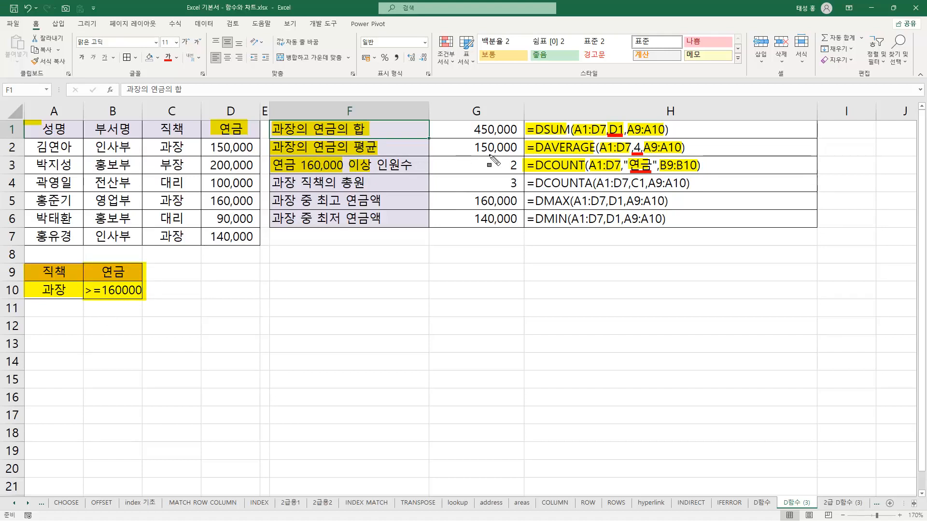
{"action": "left_click_drag", "start_coordinate": [378, 165], "coordinate": [413, 166]}
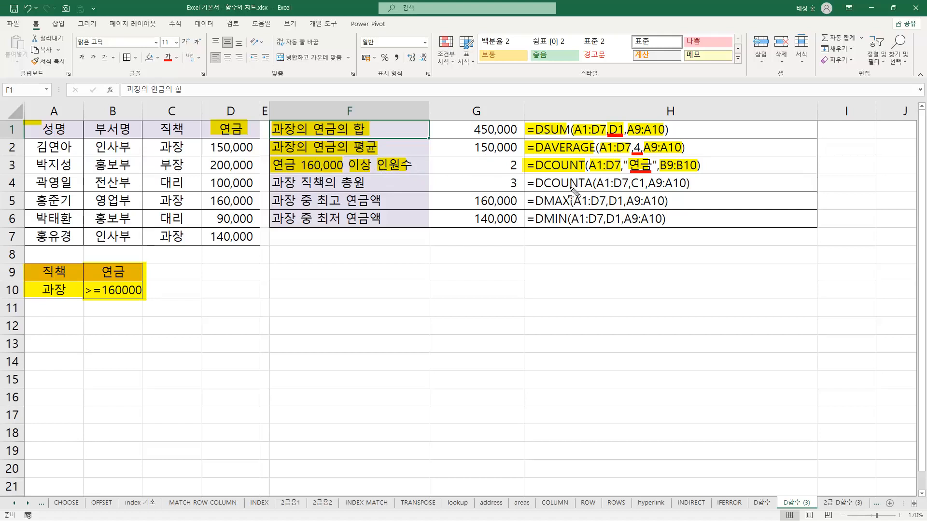
Highlight label F4, the DCOUNTA name with C1 and A9:A10 in H4, and the matching header cell C1
{"action": "left_click_drag", "start_coordinate": [273, 183], "coordinate": [367, 184]}
{"action": "left_click_drag", "start_coordinate": [526, 184], "coordinate": [637, 184]}
{"action": "left_click_drag", "start_coordinate": [162, 128], "coordinate": [186, 130]}
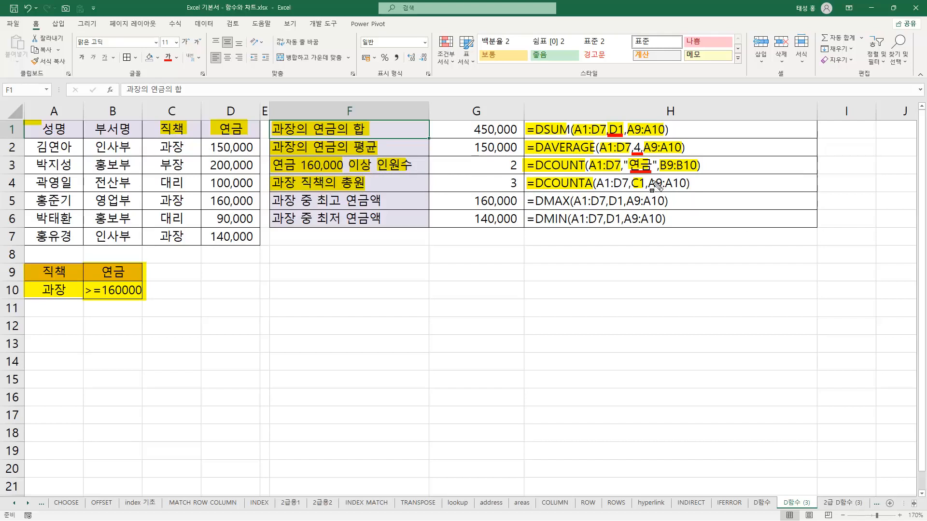
{"action": "left_click_drag", "start_coordinate": [649, 183], "coordinate": [688, 184]}
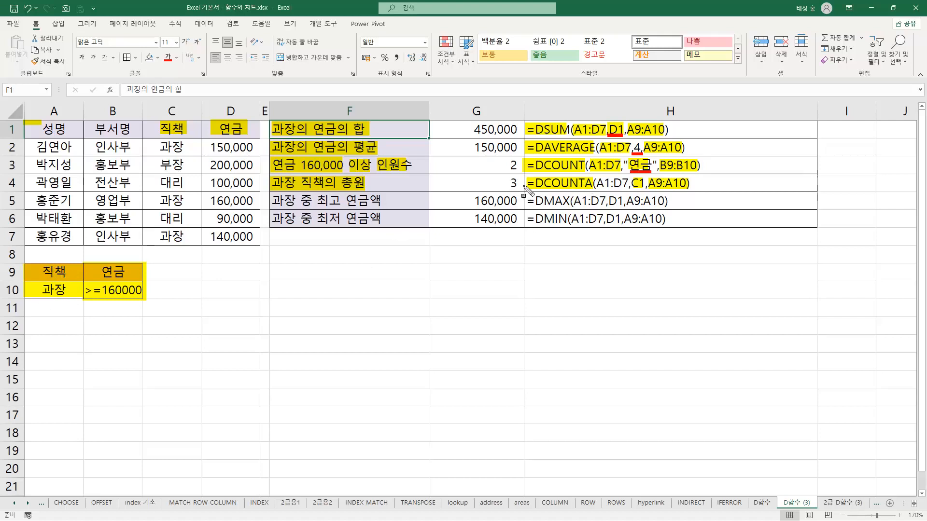
Mark labels F5:F6, the DMAX and DMIN names with field D1, and box their A9:A10 criteria and the matching cells
{"action": "left_click_drag", "start_coordinate": [270, 200], "coordinate": [380, 209]}
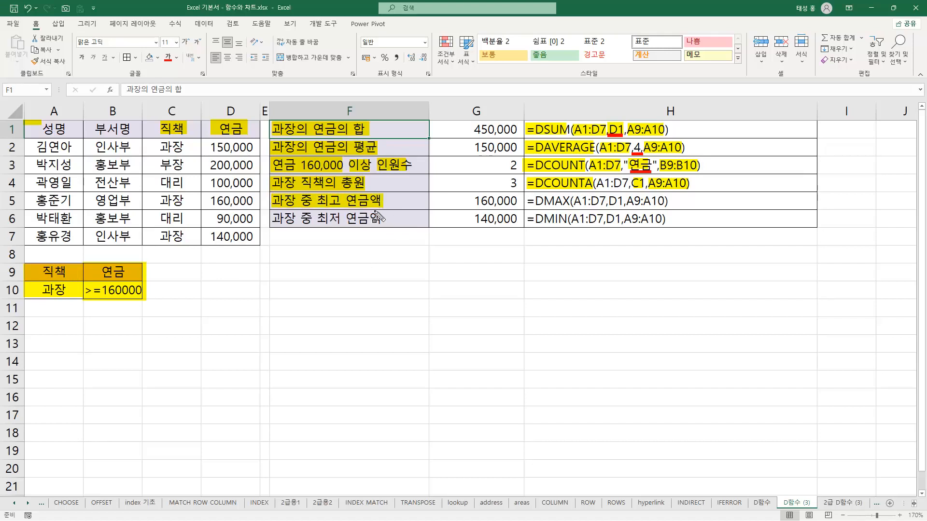
{"action": "left_click_drag", "start_coordinate": [271, 220], "coordinate": [381, 220]}
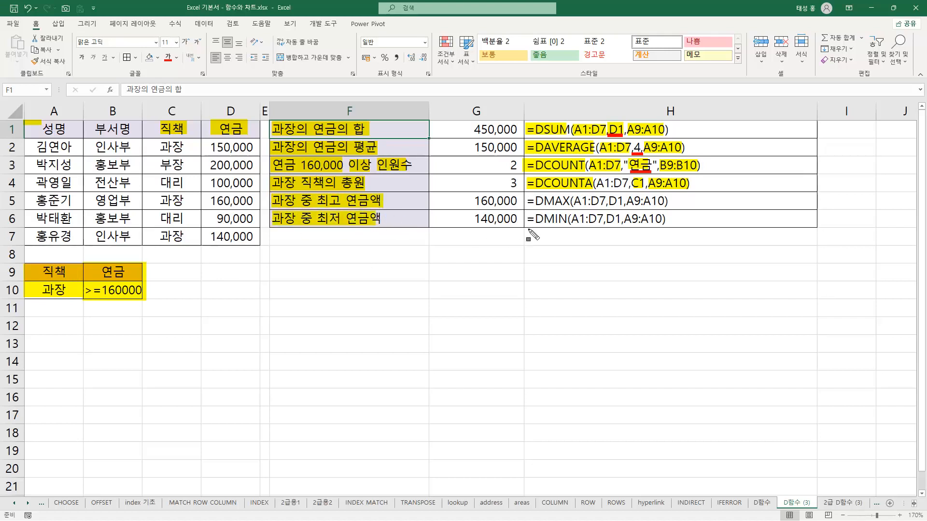
{"action": "mouse_move", "coordinate": [526, 202]}
{"action": "left_mouse_down"}
{"action": "mouse_move", "coordinate": [569, 206]}
{"action": "mouse_move", "coordinate": [555, 222]}
{"action": "mouse_move", "coordinate": [569, 224]}
{"action": "left_mouse_up"}
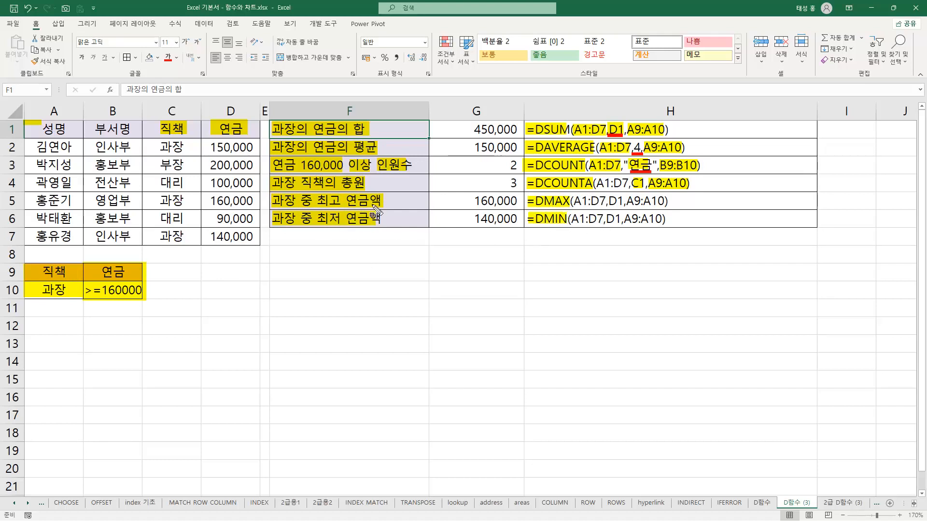
{"action": "mouse_move", "coordinate": [608, 202]}
{"action": "left_mouse_down"}
{"action": "mouse_move", "coordinate": [624, 201]}
{"action": "mouse_move", "coordinate": [624, 219]}
{"action": "left_mouse_up"}
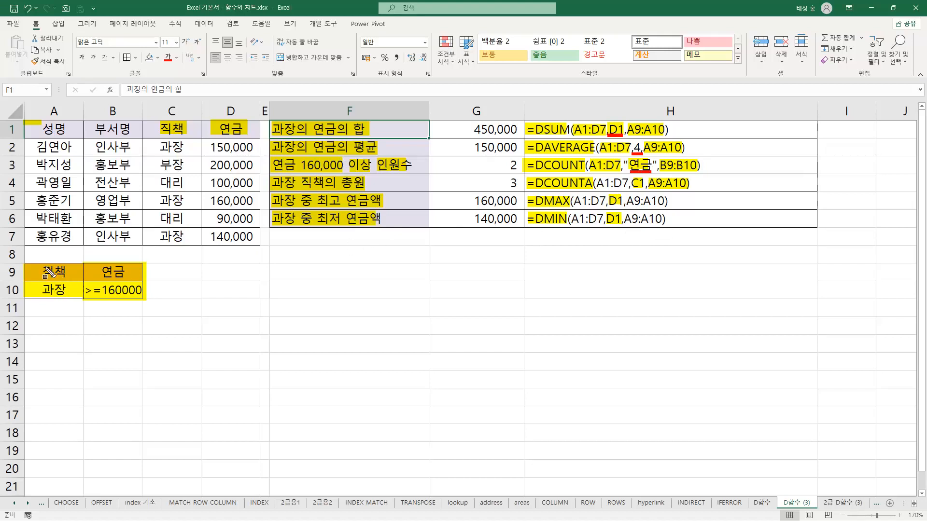
{"action": "left_click_drag", "start_coordinate": [23, 263], "coordinate": [80, 299]}
{"action": "mouse_move", "coordinate": [624, 195]}
{"action": "left_mouse_down"}
{"action": "mouse_move", "coordinate": [656, 227]}
{"action": "mouse_move", "coordinate": [673, 203]}
{"action": "mouse_move", "coordinate": [676, 230]}
{"action": "left_mouse_up"}
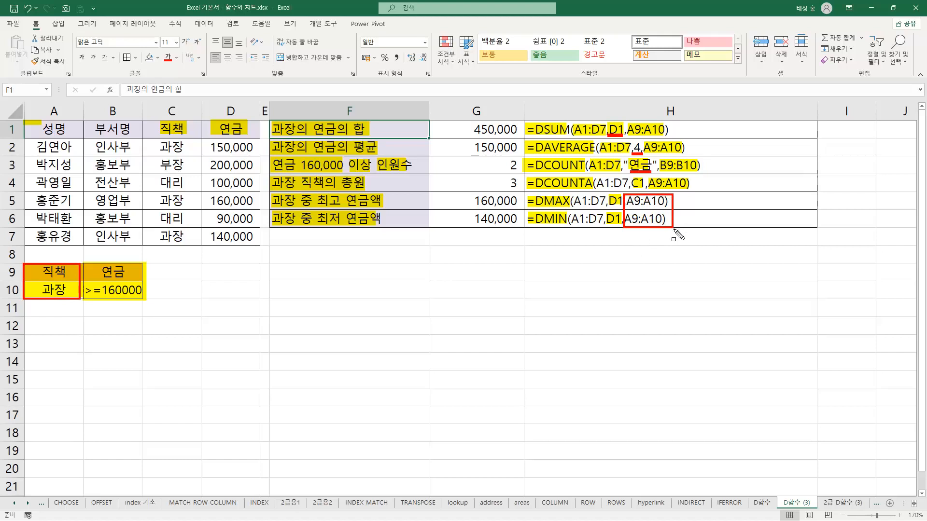
{"action": "left_click_drag", "start_coordinate": [536, 207], "coordinate": [570, 207]}
{"action": "left_click_drag", "start_coordinate": [536, 225], "coordinate": [565, 226]}
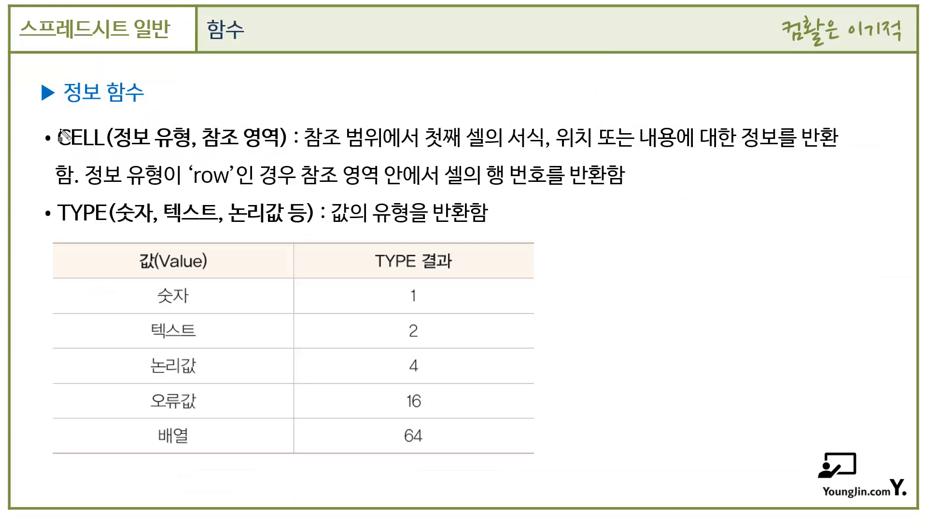
{"action": "left_click_drag", "start_coordinate": [56, 130], "coordinate": [101, 148]}
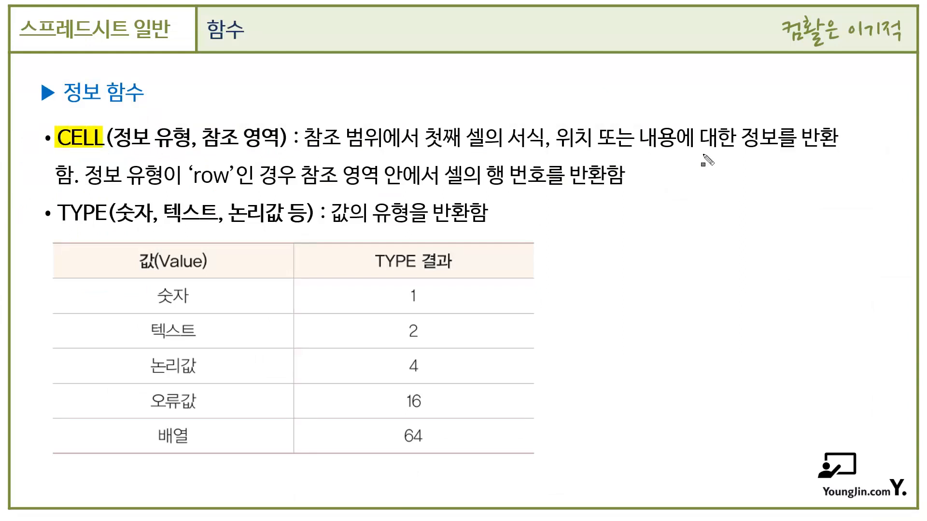
{"action": "left_click_drag", "start_coordinate": [747, 137], "coordinate": [831, 155]}
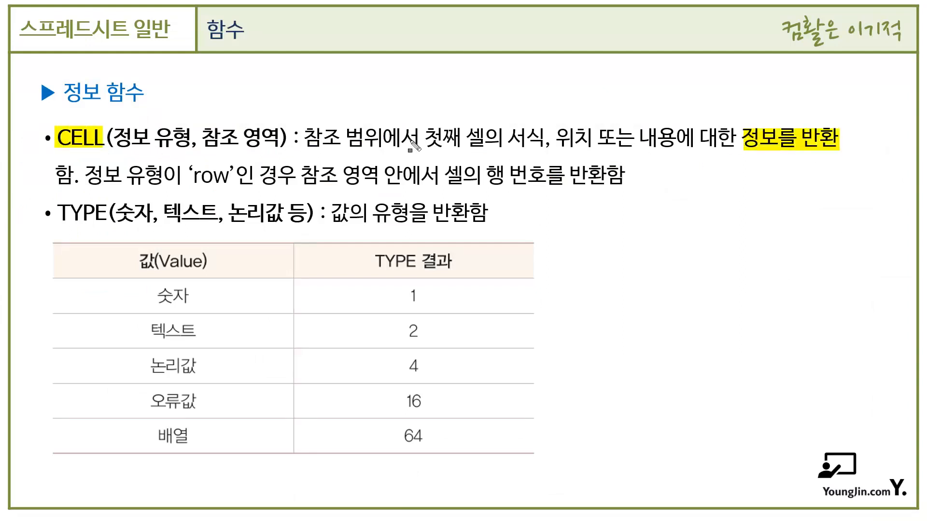
{"action": "mouse_move", "coordinate": [113, 137]}
{"action": "left_mouse_down"}
{"action": "mouse_move", "coordinate": [191, 148]}
{"action": "mouse_move", "coordinate": [215, 176]}
{"action": "mouse_move", "coordinate": [234, 179]}
{"action": "left_mouse_up"}
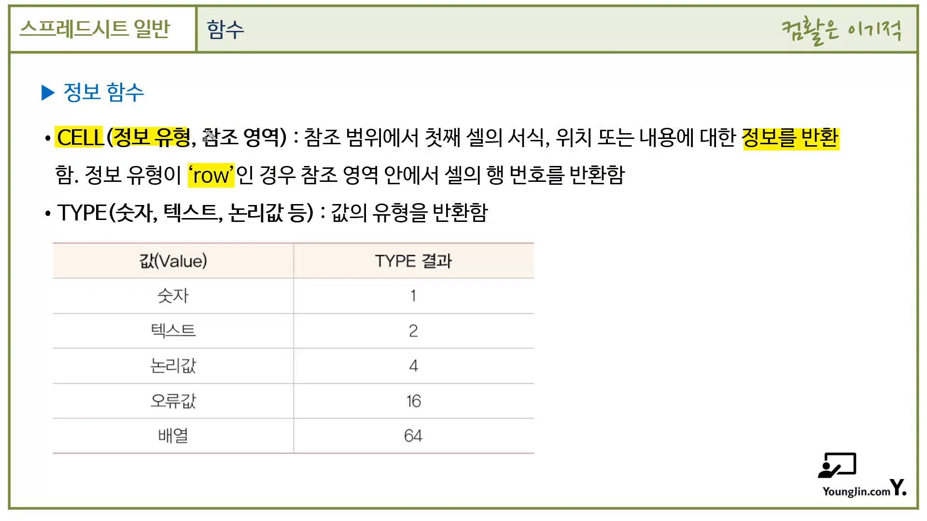
{"action": "left_click_drag", "start_coordinate": [202, 140], "coordinate": [279, 140]}
{"action": "left_click_drag", "start_coordinate": [444, 176], "coordinate": [547, 177]}
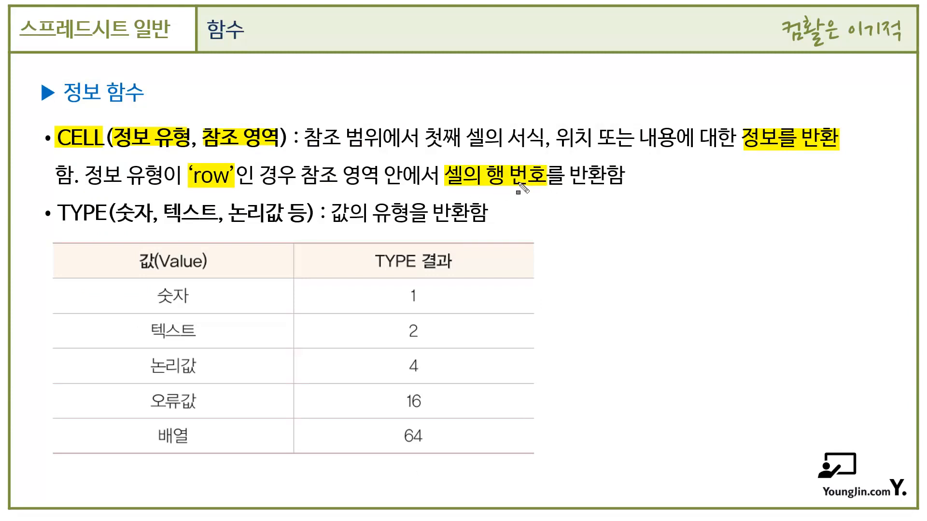
{"action": "left_click_drag", "start_coordinate": [48, 212], "coordinate": [107, 214]}
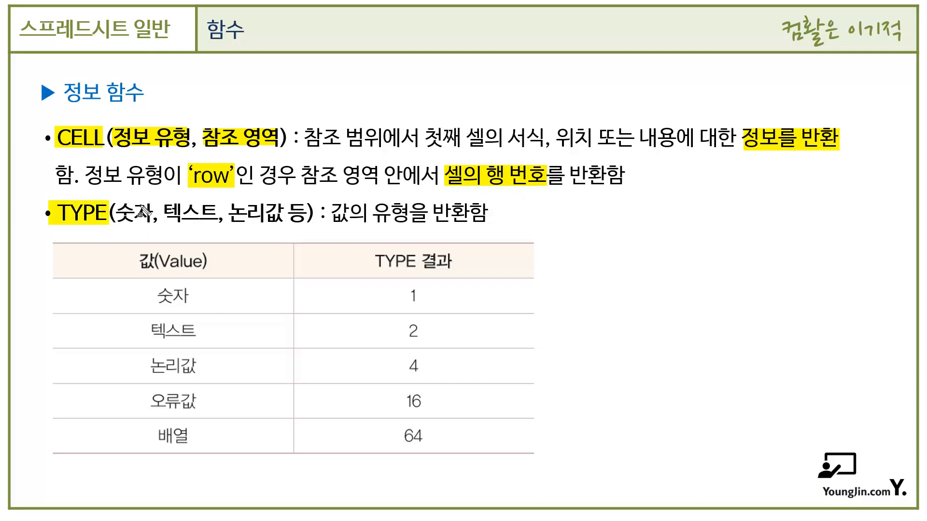
{"action": "left_click_drag", "start_coordinate": [397, 301], "coordinate": [429, 301]}
{"action": "left_click_drag", "start_coordinate": [165, 213], "coordinate": [216, 213]}
{"action": "left_click_drag", "start_coordinate": [399, 331], "coordinate": [423, 332]}
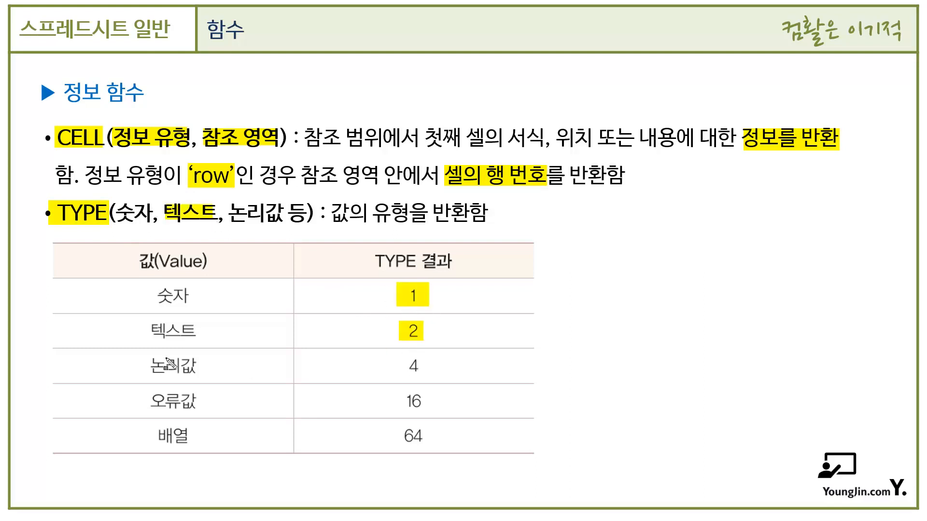
{"action": "left_click_drag", "start_coordinate": [149, 366], "coordinate": [208, 367]}
{"action": "left_click_drag", "start_coordinate": [403, 363], "coordinate": [421, 363]}
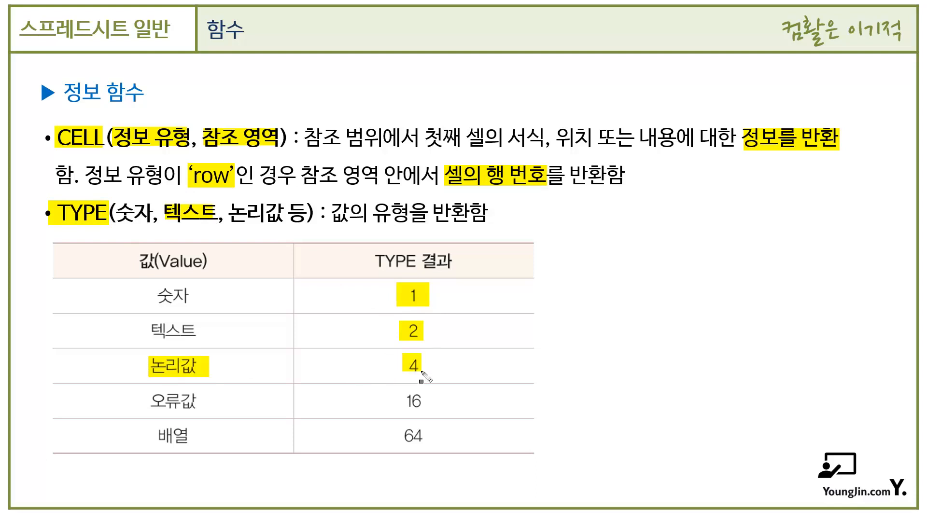
{"action": "mouse_move", "coordinate": [410, 404]}
{"action": "left_mouse_down"}
{"action": "mouse_move", "coordinate": [424, 409]}
{"action": "mouse_move", "coordinate": [411, 436]}
{"action": "mouse_move", "coordinate": [431, 450]}
{"action": "left_mouse_up"}
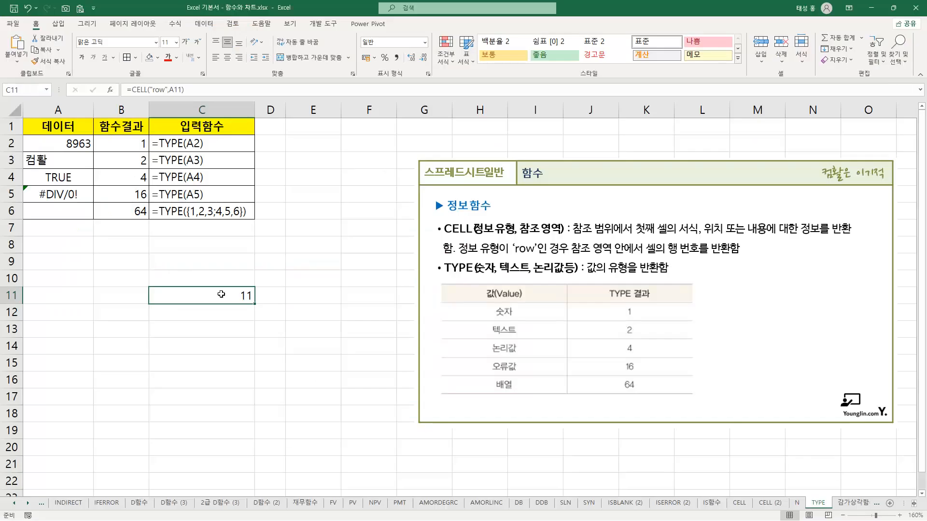
On the TYPE sheet, open C11's CELL formula and highlight "row" and A11 in it, plus cell A11 and row number 11
{"action": "key", "text": "F2"}
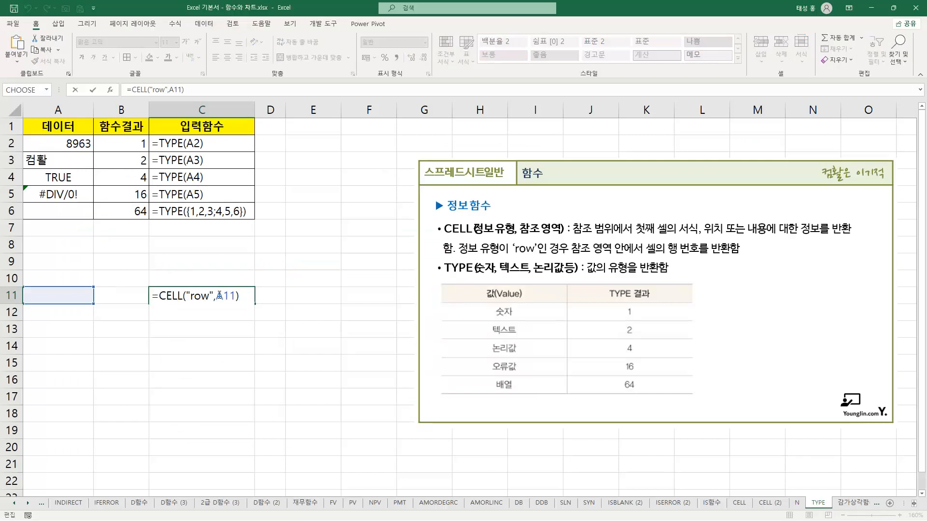
{"action": "left_click_drag", "start_coordinate": [151, 295], "coordinate": [213, 296]}
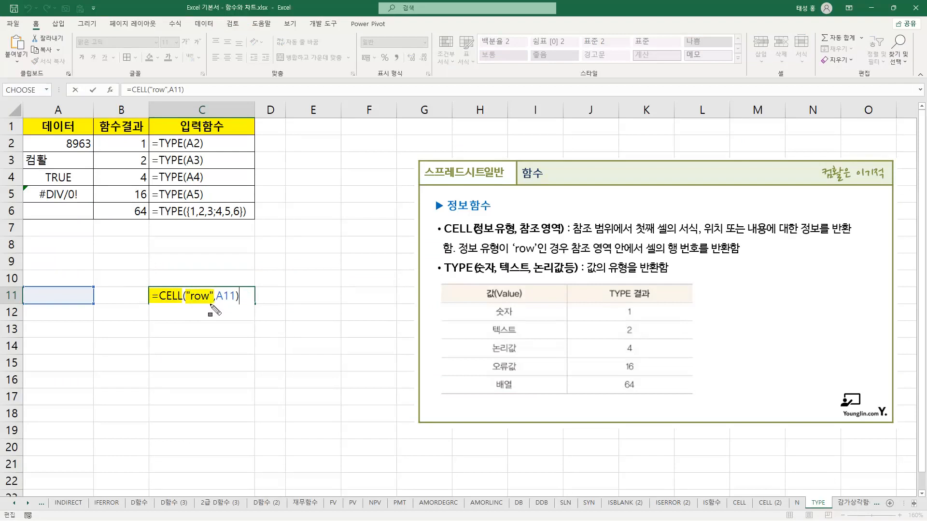
{"action": "left_click_drag", "start_coordinate": [216, 295], "coordinate": [239, 296]}
{"action": "left_click_drag", "start_coordinate": [27, 295], "coordinate": [92, 295]}
{"action": "left_click_drag", "start_coordinate": [19, 295], "coordinate": [4, 296]}
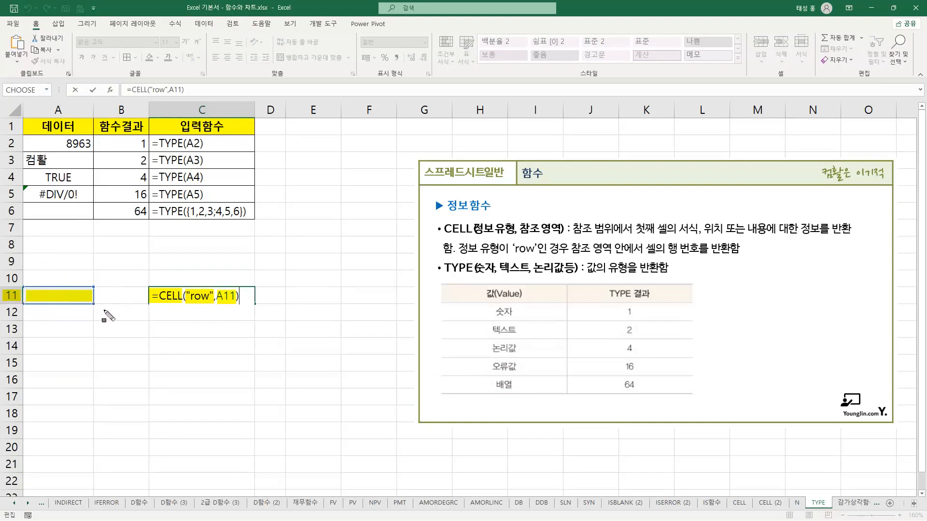
Close C11's CELL formula and reselect C11 to view its result
{"action": "key", "text": "Escape"}
{"action": "key", "text": "Return"}
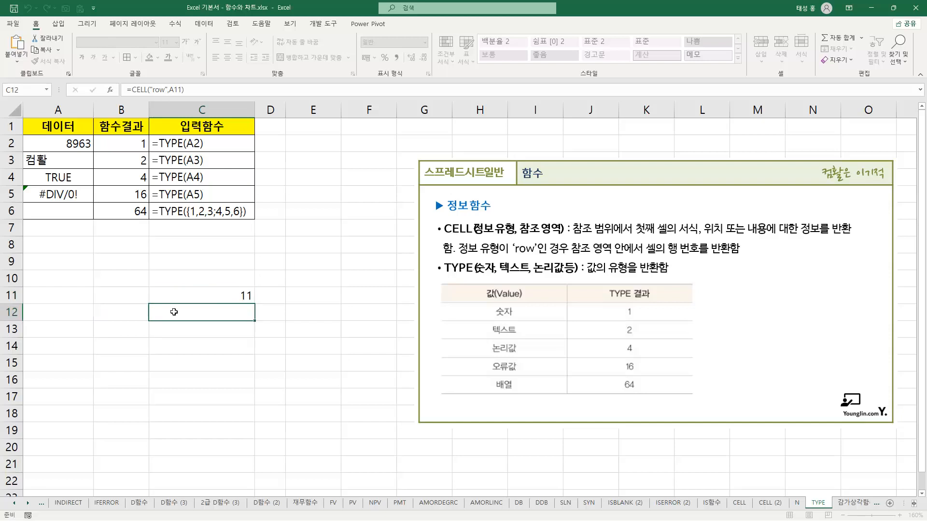
{"action": "left_click", "coordinate": [210, 298]}
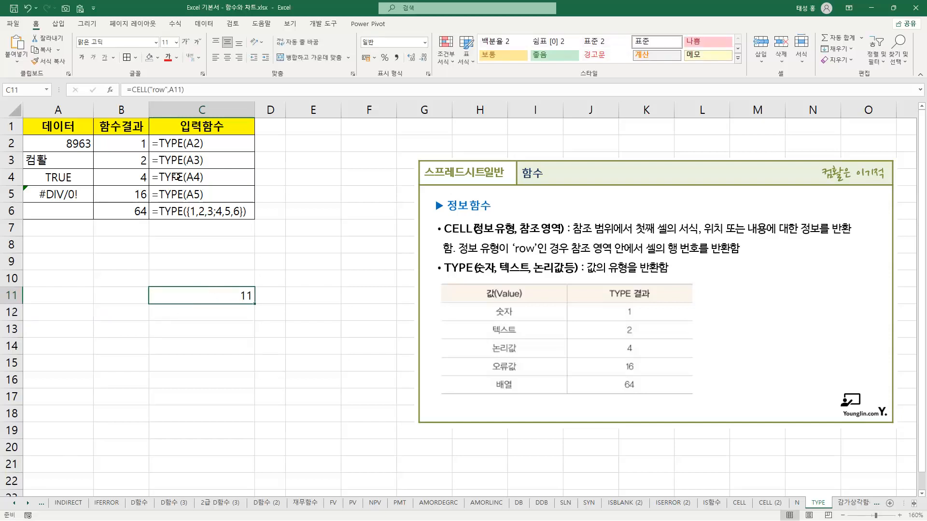
Select C2 and highlight the number code in the TYPE table and B2, plus text 컴활, its A3 argument and result in B3
{"action": "left_click", "coordinate": [202, 145]}
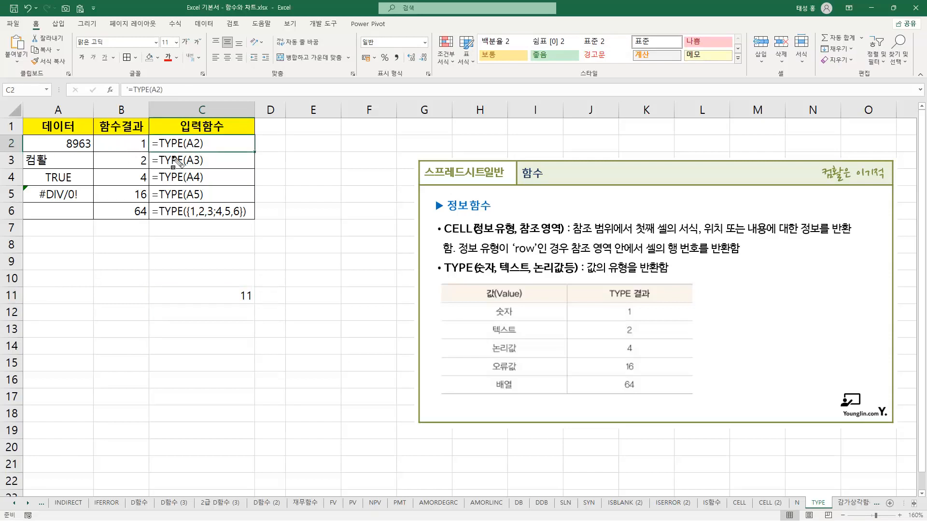
{"action": "left_click_drag", "start_coordinate": [619, 304], "coordinate": [638, 320]}
{"action": "left_click_drag", "start_coordinate": [135, 138], "coordinate": [199, 161]}
{"action": "left_click_drag", "start_coordinate": [27, 159], "coordinate": [47, 161]}
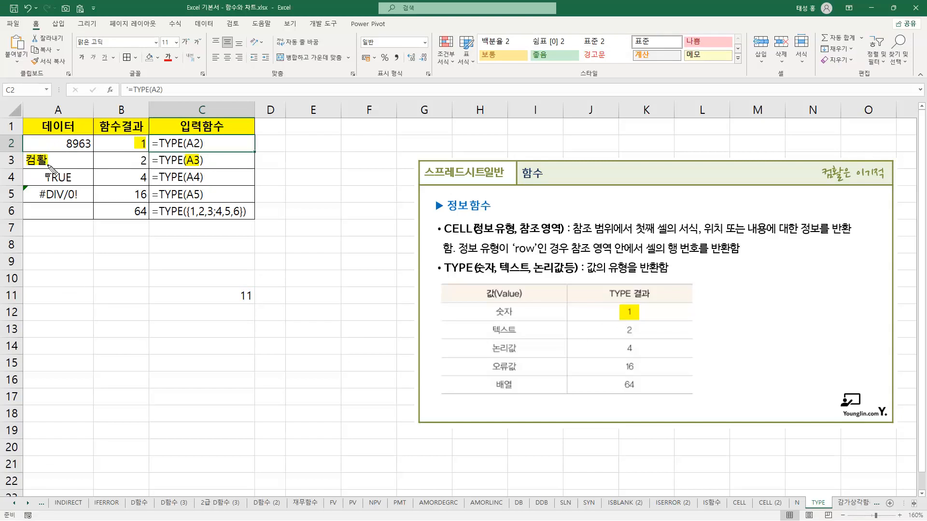
{"action": "left_click_drag", "start_coordinate": [135, 159], "coordinate": [147, 162]}
Highlight the logical value TRUE in A4, the A4 argument in C4, the result in B4 and the matching logical code in the TYPE table
{"action": "left_click_drag", "start_coordinate": [41, 177], "coordinate": [74, 178]}
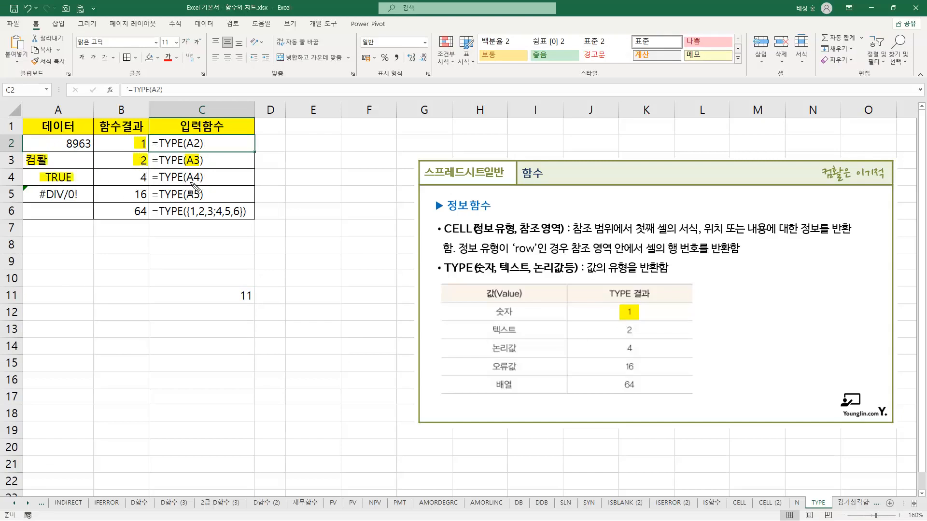
{"action": "left_click_drag", "start_coordinate": [187, 177], "coordinate": [199, 178]}
{"action": "left_click_drag", "start_coordinate": [133, 177], "coordinate": [147, 177]}
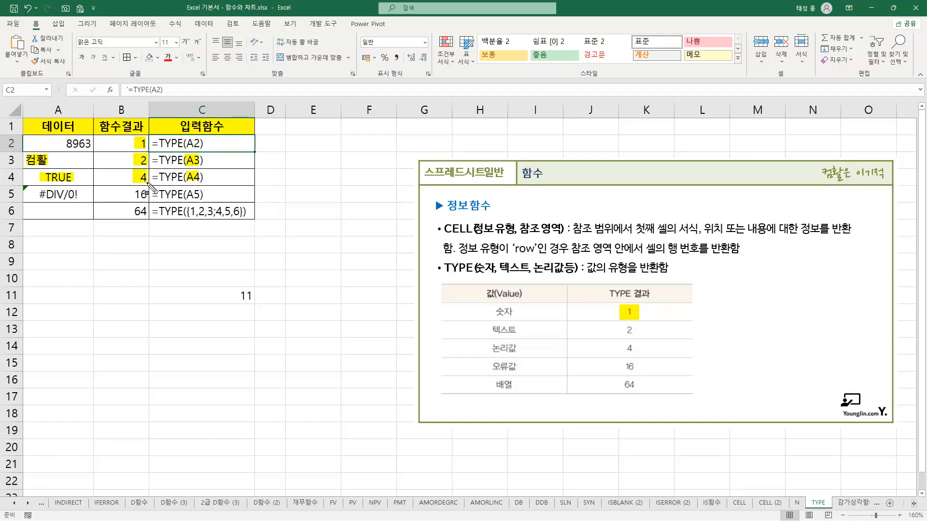
{"action": "left_click_drag", "start_coordinate": [620, 348], "coordinate": [638, 349]}
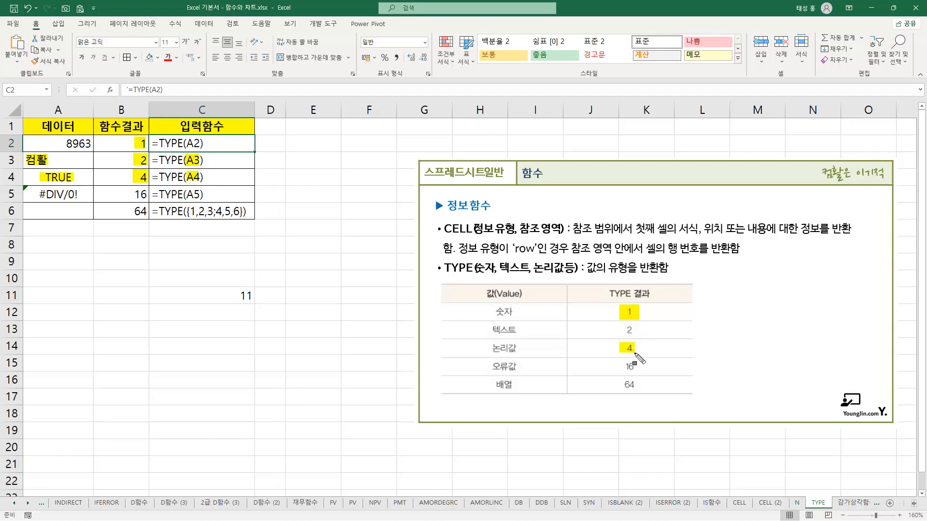
Highlight the #DIV/0! error in A5, the array constant {1,2,3;4,5,6} in C6, results B5:B6 and the matching error and array codes
{"action": "left_click_drag", "start_coordinate": [35, 195], "coordinate": [78, 195]}
{"action": "left_click_drag", "start_coordinate": [619, 366], "coordinate": [639, 366]}
{"action": "left_click_drag", "start_coordinate": [128, 194], "coordinate": [251, 212]}
{"action": "left_click_drag", "start_coordinate": [621, 384], "coordinate": [637, 386]}
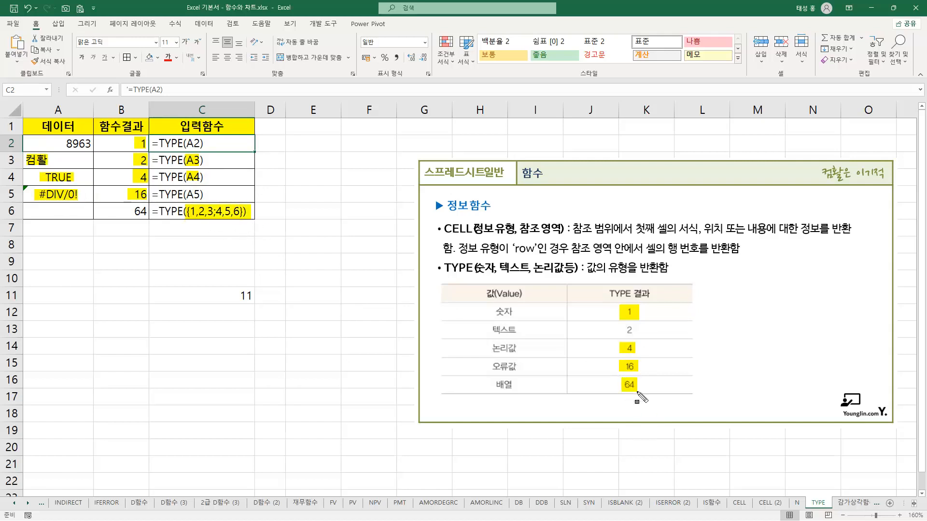
{"action": "left_click_drag", "start_coordinate": [128, 212], "coordinate": [147, 212]}
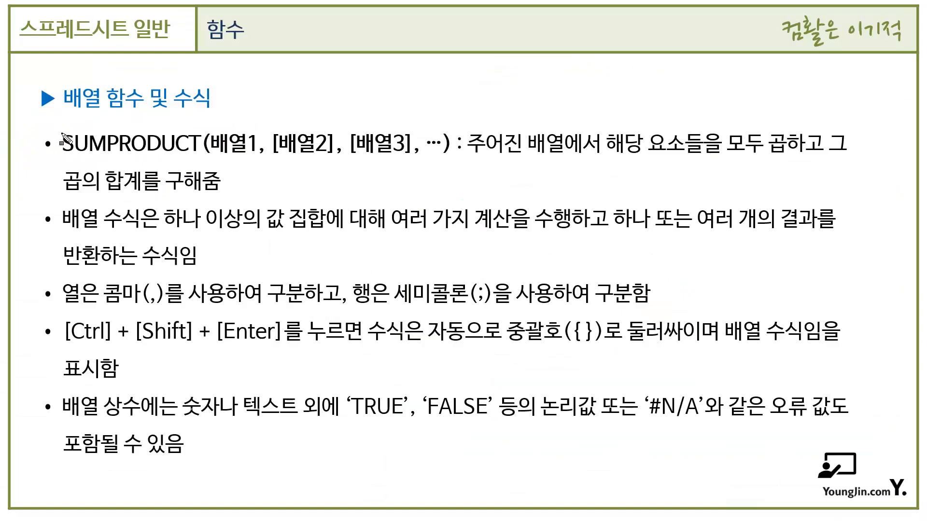
{"action": "left_click_drag", "start_coordinate": [62, 143], "coordinate": [199, 145]}
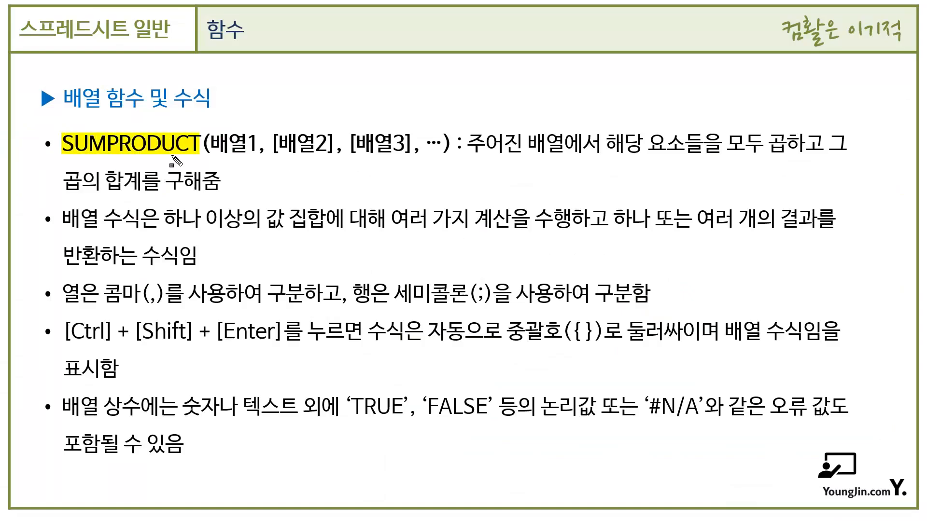
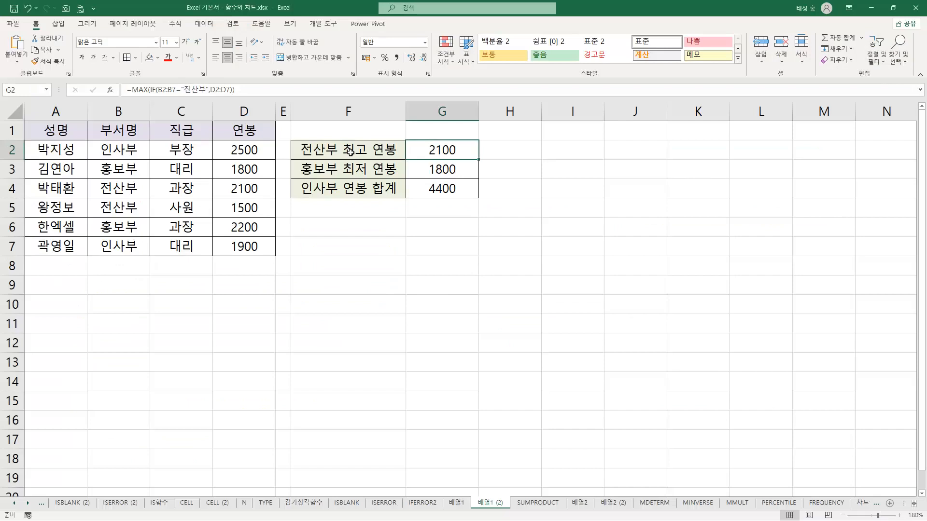
Examine the 전산부 최고 연봉 label in F2, departments B2:B7, the 전산부 entries B4:B5, salary D4 and result cell G2
{"action": "left_click", "coordinate": [330, 149]}
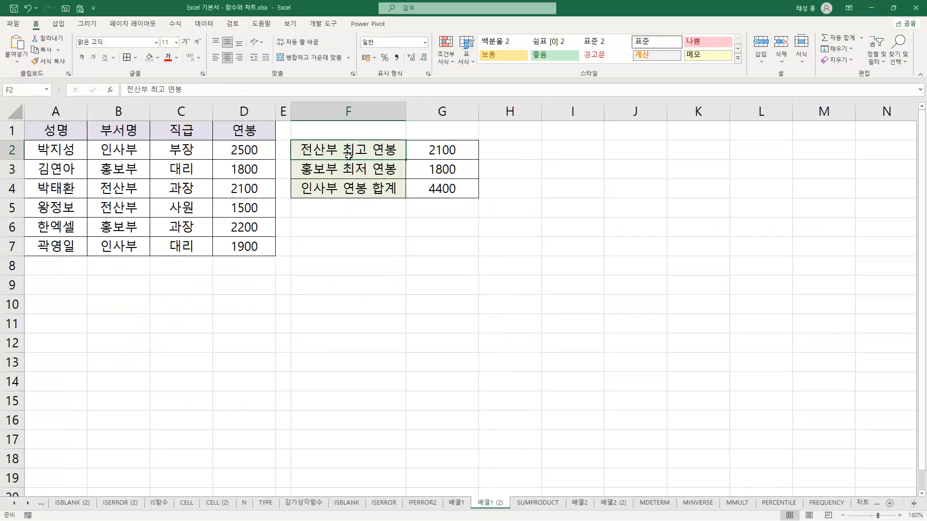
{"action": "left_click_drag", "start_coordinate": [130, 150], "coordinate": [126, 244]}
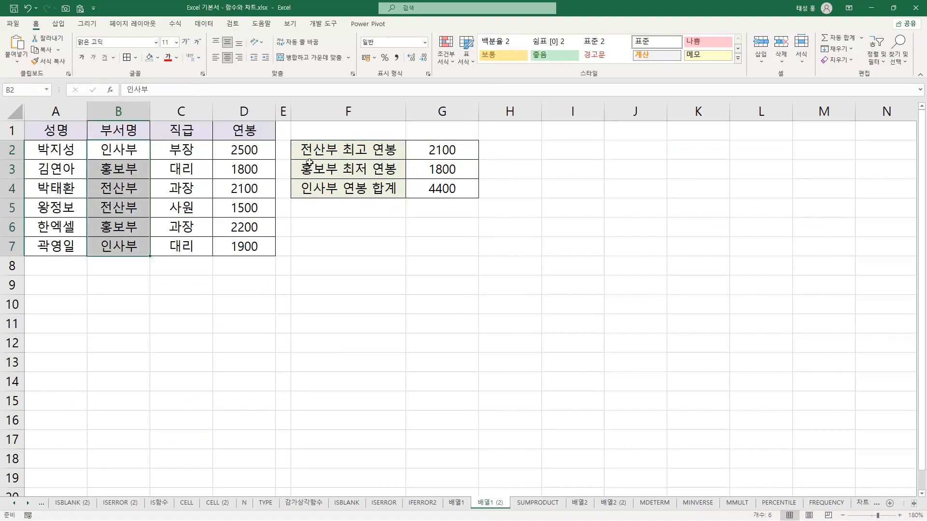
{"action": "left_click", "coordinate": [131, 187]}
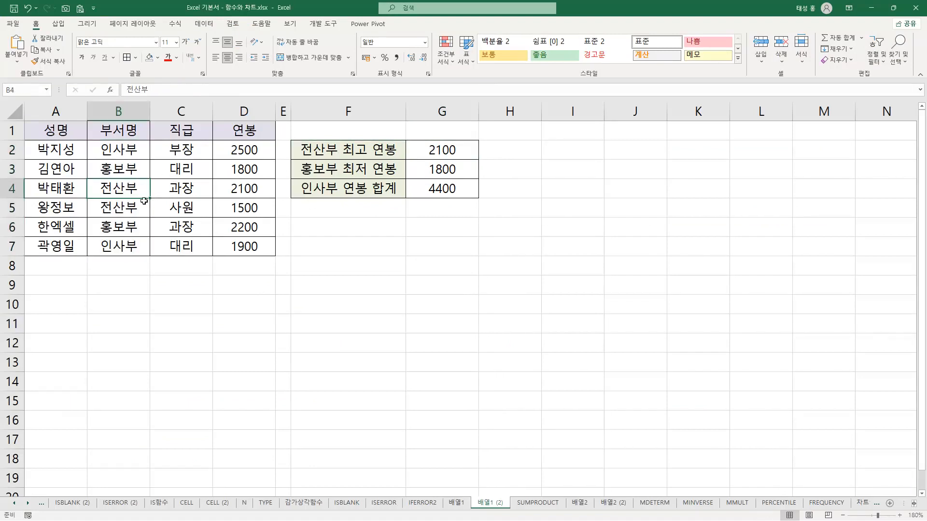
{"action": "left_click", "coordinate": [137, 206]}
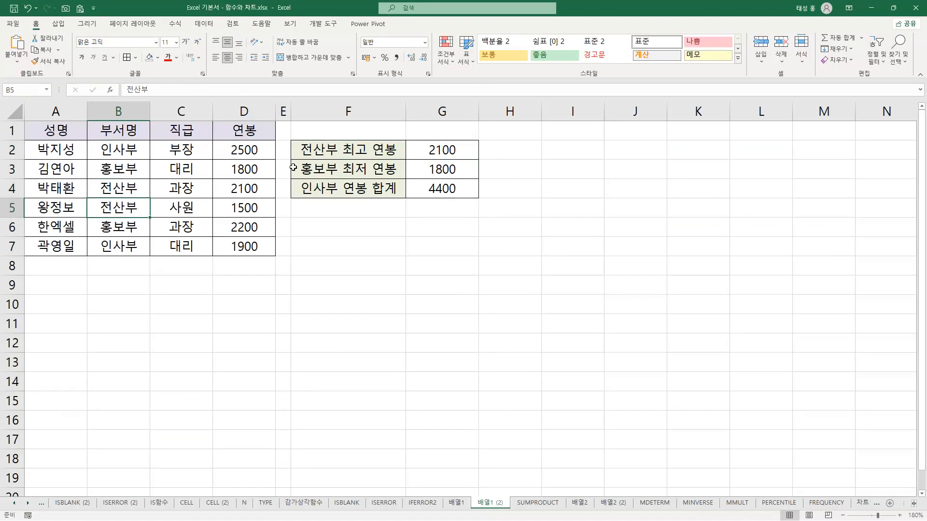
{"action": "left_click", "coordinate": [131, 188]}
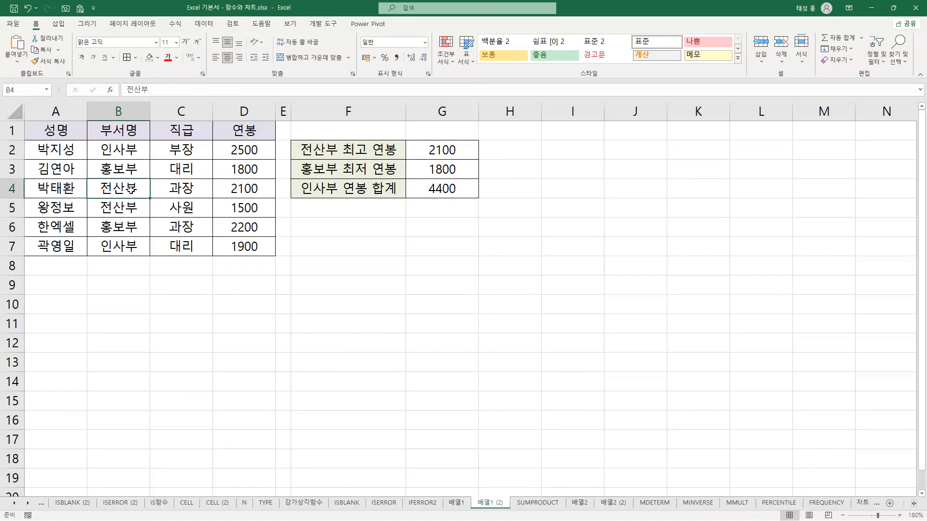
{"action": "left_click", "coordinate": [254, 188]}
{"action": "left_click", "coordinate": [459, 152]}
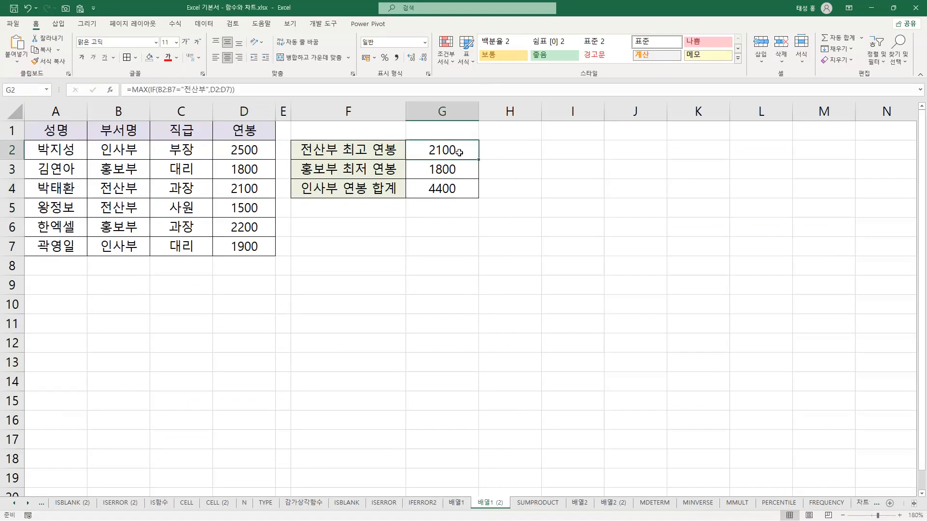
Open G2's MAX(IF) formula, mark its B2:B7="전산부" condition, range B2:B7, D2:D7 argument and salaries D4:D5, and close it
{"action": "key", "text": "F2"}
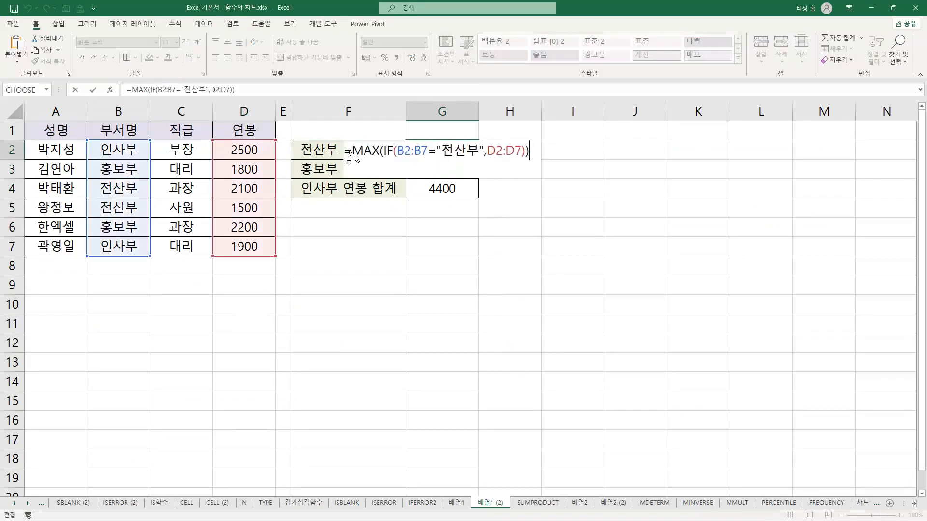
{"action": "left_click_drag", "start_coordinate": [344, 153], "coordinate": [393, 158]}
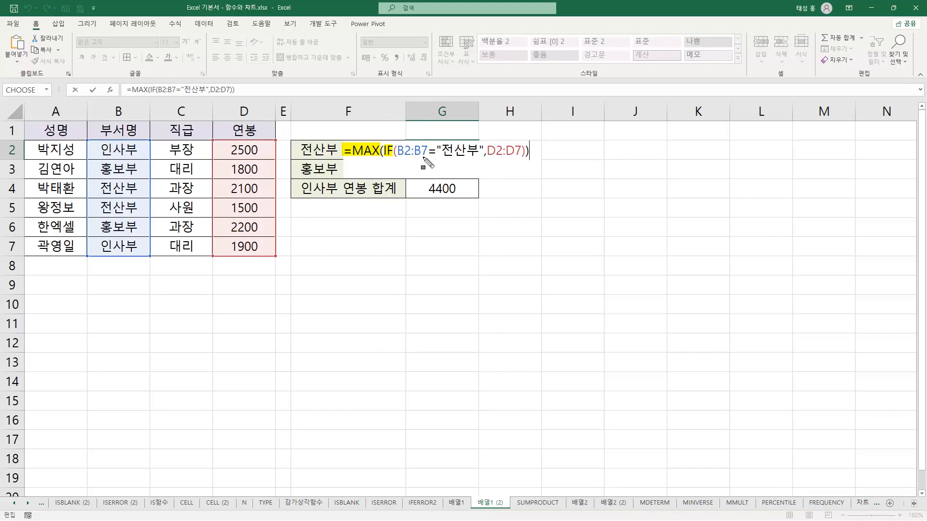
{"action": "left_click_drag", "start_coordinate": [399, 157], "coordinate": [478, 158]}
{"action": "mouse_move", "coordinate": [87, 140]}
{"action": "left_mouse_down"}
{"action": "mouse_move", "coordinate": [146, 182]}
{"action": "mouse_move", "coordinate": [157, 256]}
{"action": "left_mouse_up"}
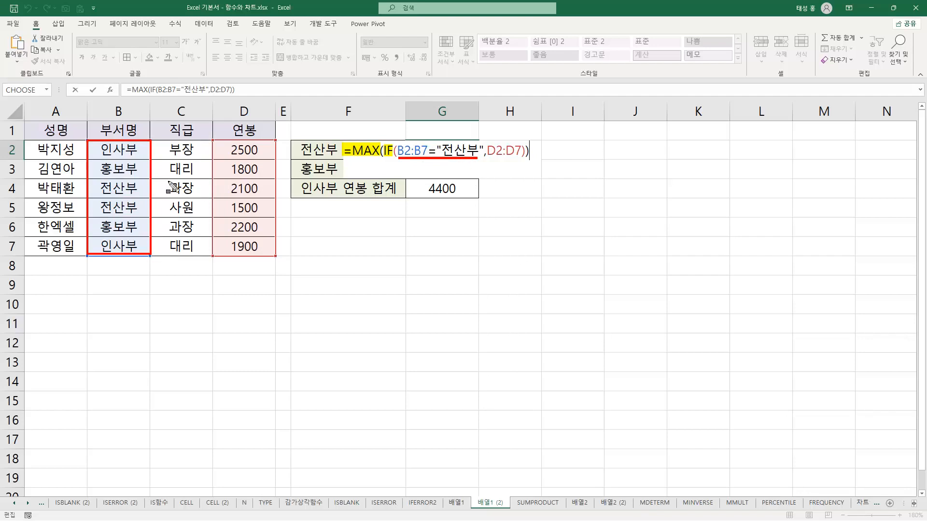
{"action": "mouse_move", "coordinate": [223, 188]}
{"action": "left_mouse_down"}
{"action": "mouse_move", "coordinate": [261, 189]}
{"action": "mouse_move", "coordinate": [243, 208]}
{"action": "mouse_move", "coordinate": [269, 208]}
{"action": "left_mouse_up"}
{"action": "left_click_drag", "start_coordinate": [485, 150], "coordinate": [527, 151]}
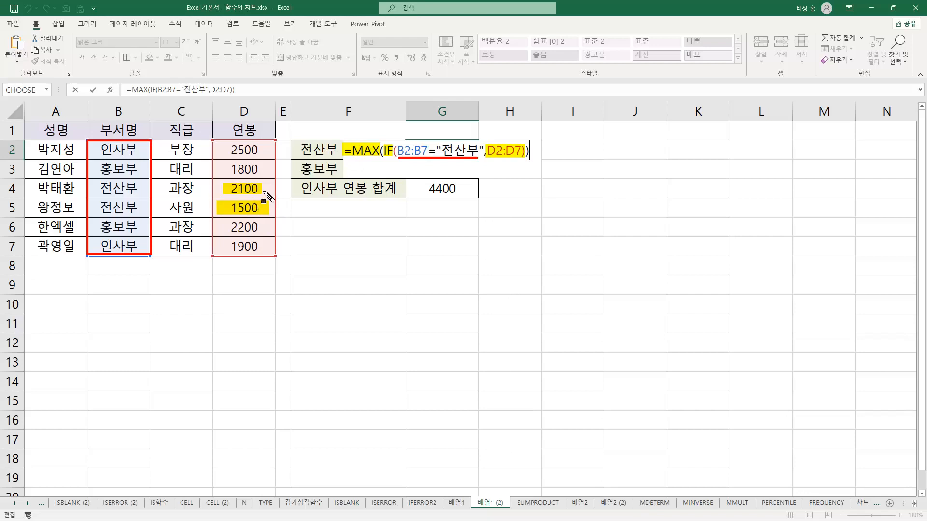
{"action": "key", "text": "Escape"}
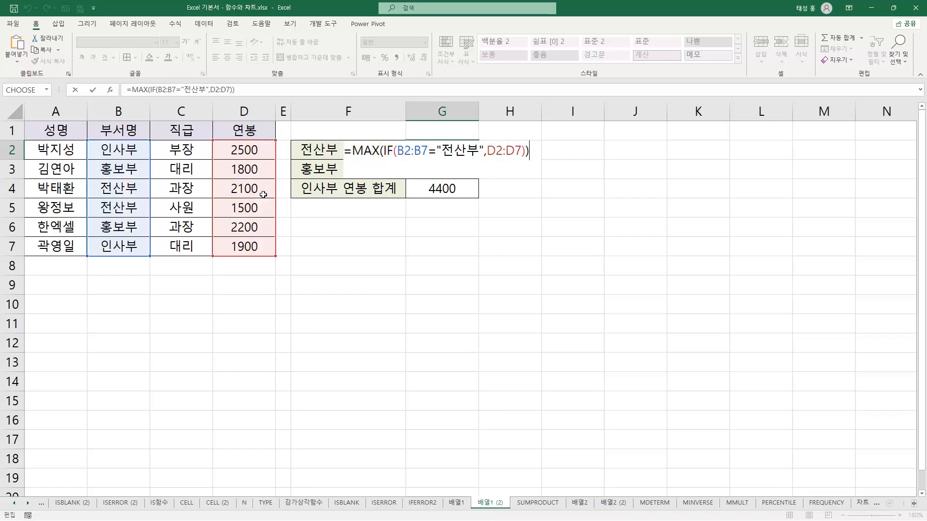
{"action": "key", "text": "Return"}
{"action": "left_click", "coordinate": [449, 152]}
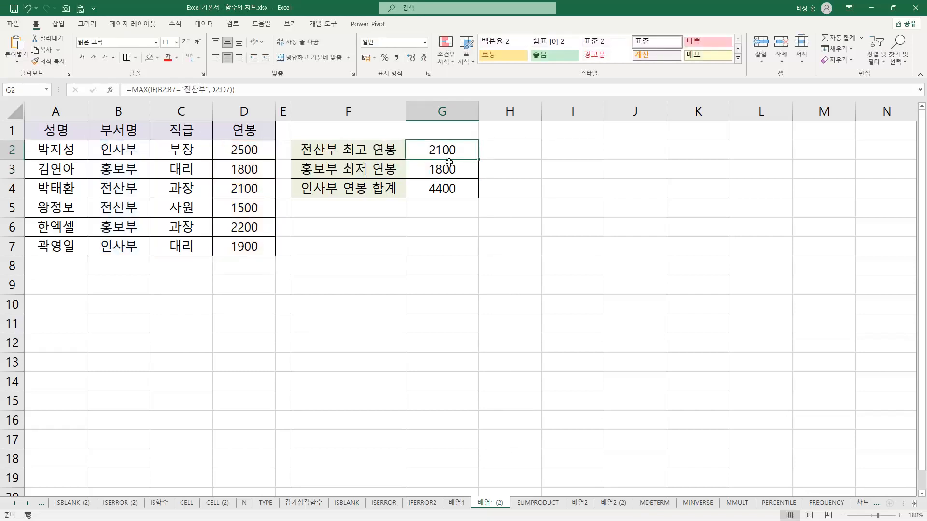
Re-enter G2's formula =MAX(IF(B2:B7="전산부",D2:D7)) as an array formula
{"action": "key", "text": "F2"}
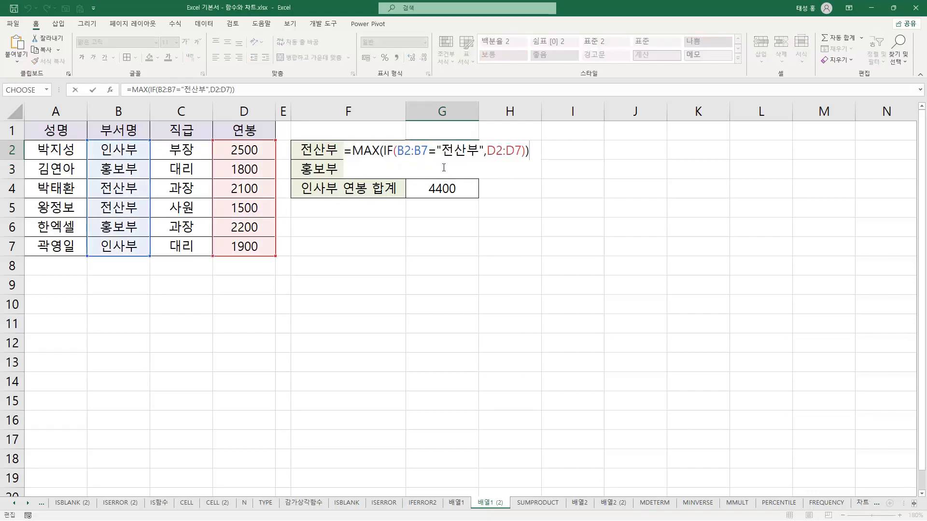
{"action": "key", "text": "Return"}
{"action": "left_click", "coordinate": [448, 150]}
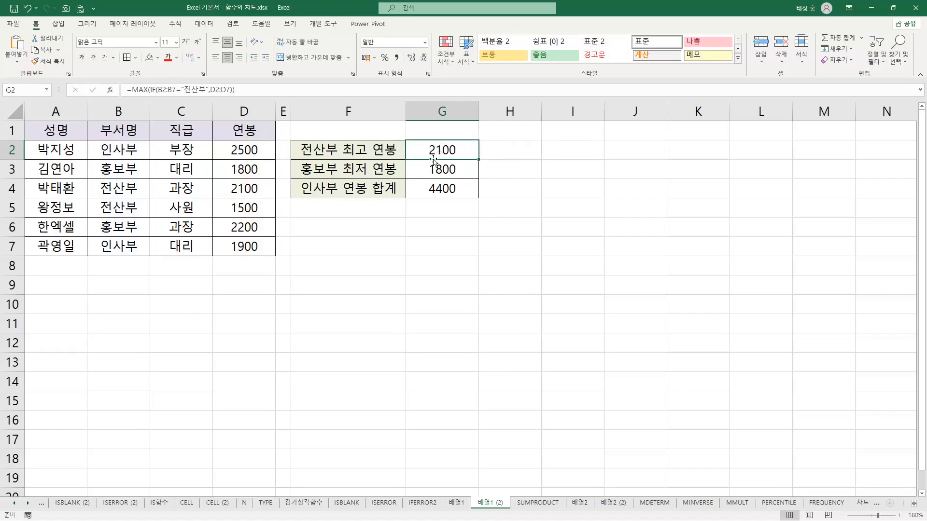
{"action": "key", "text": "F2"}
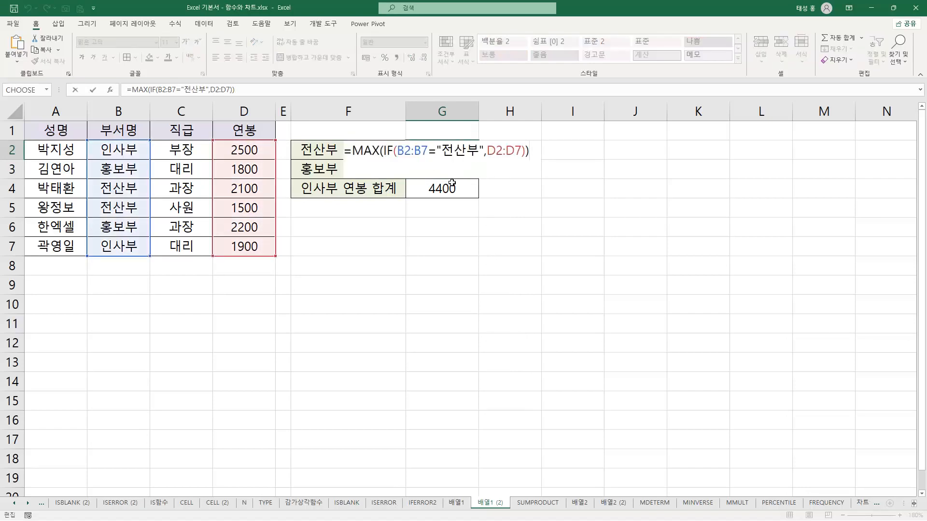
{"action": "key", "text": "ctrl+shift+Return"}
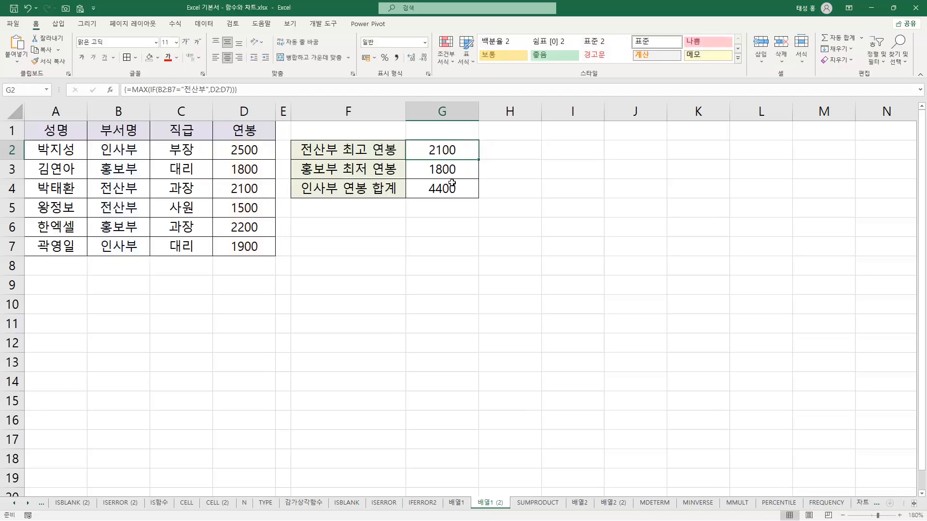
Highlight the opening and closing braces around G2's array formula, then clear the marks
{"action": "key", "text": "ctrl+shift+d"}
{"action": "left_click_drag", "start_coordinate": [112, 79], "coordinate": [131, 106]}
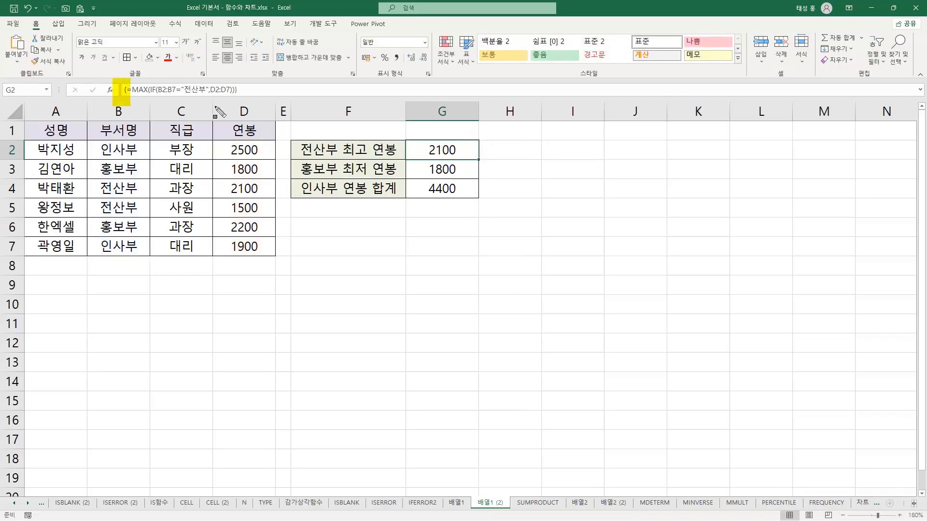
{"action": "left_click_drag", "start_coordinate": [234, 78], "coordinate": [246, 106]}
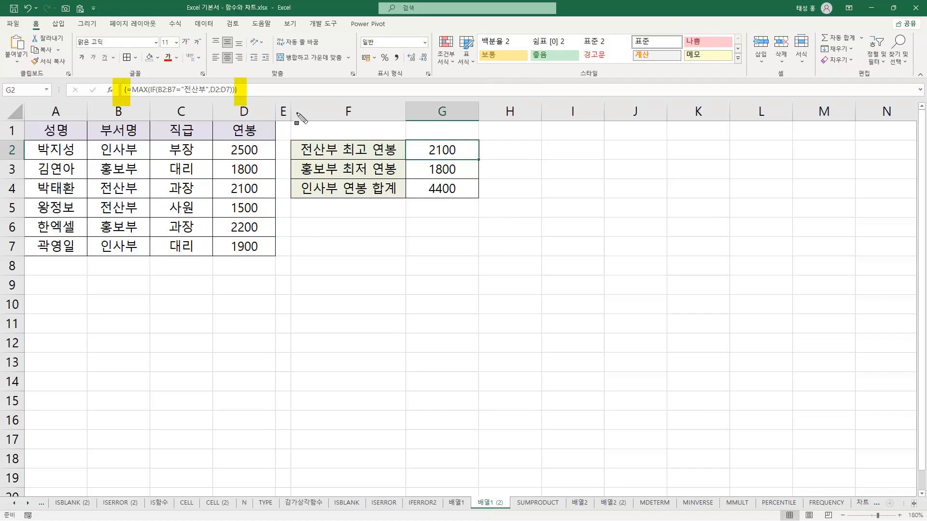
{"action": "key", "text": "Escape"}
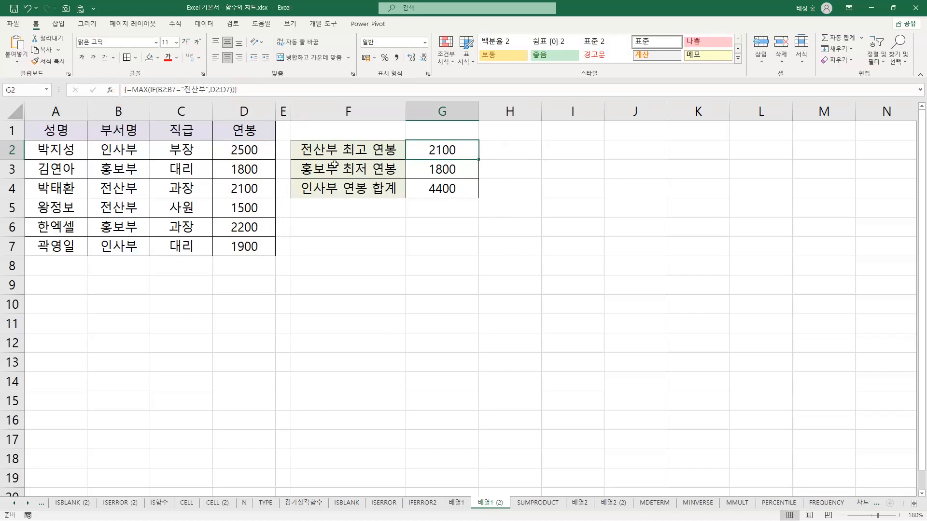
Review G3's MIN(IF) formula for 홍보부 최저 연봉, highlighting the B2:B7="홍보부" condition and the D2:D7 range, and reselect G3
{"action": "left_click", "coordinate": [360, 176]}
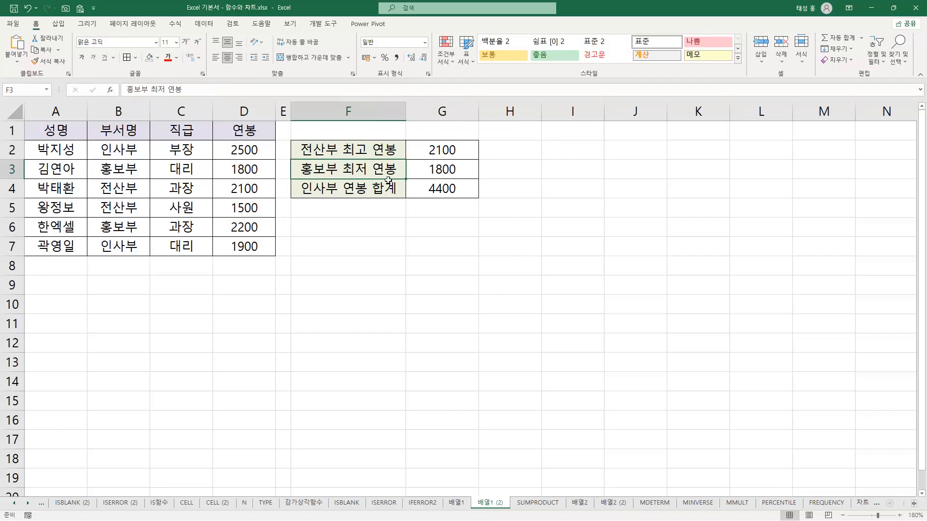
{"action": "left_click", "coordinate": [454, 175]}
{"action": "key", "text": "F2"}
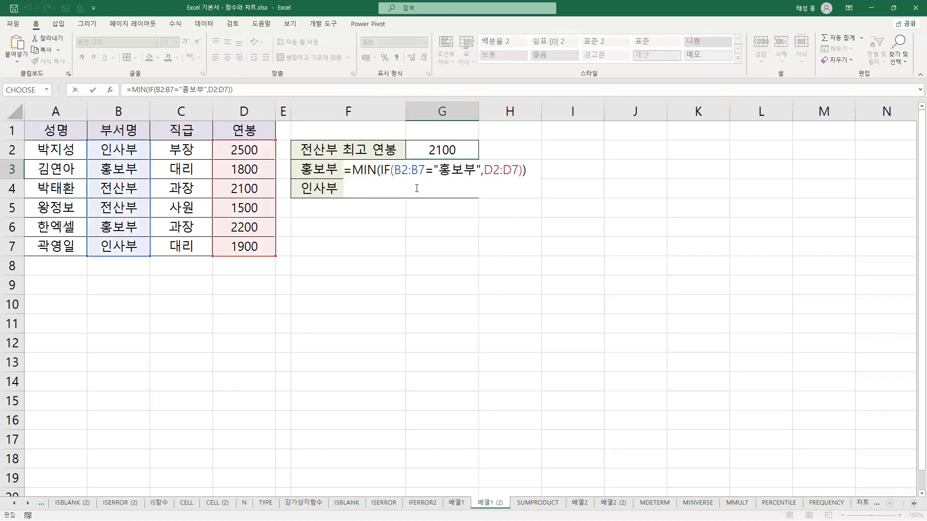
{"action": "left_click_drag", "start_coordinate": [345, 170], "coordinate": [474, 177]}
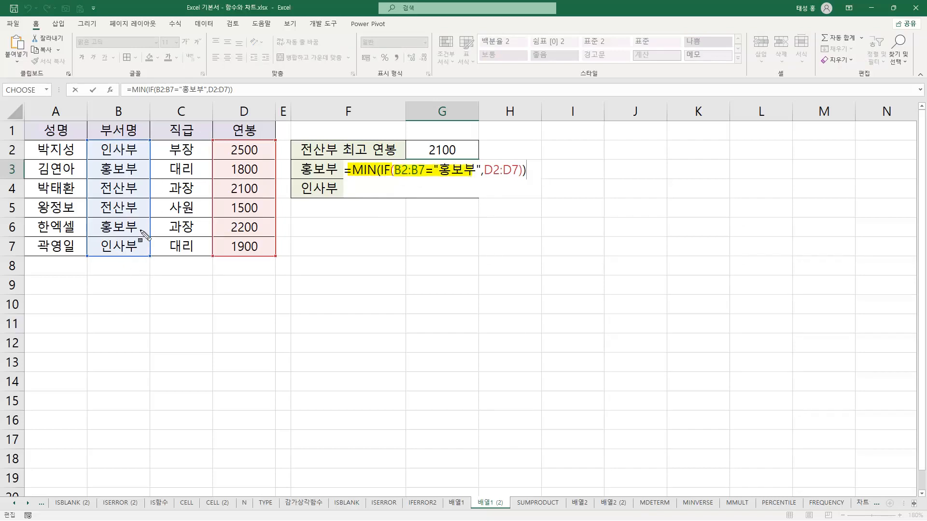
{"action": "left_click_drag", "start_coordinate": [482, 177], "coordinate": [521, 177]}
{"action": "left_click_drag", "start_coordinate": [394, 176], "coordinate": [422, 178]}
{"action": "left_click_drag", "start_coordinate": [483, 177], "coordinate": [517, 178]}
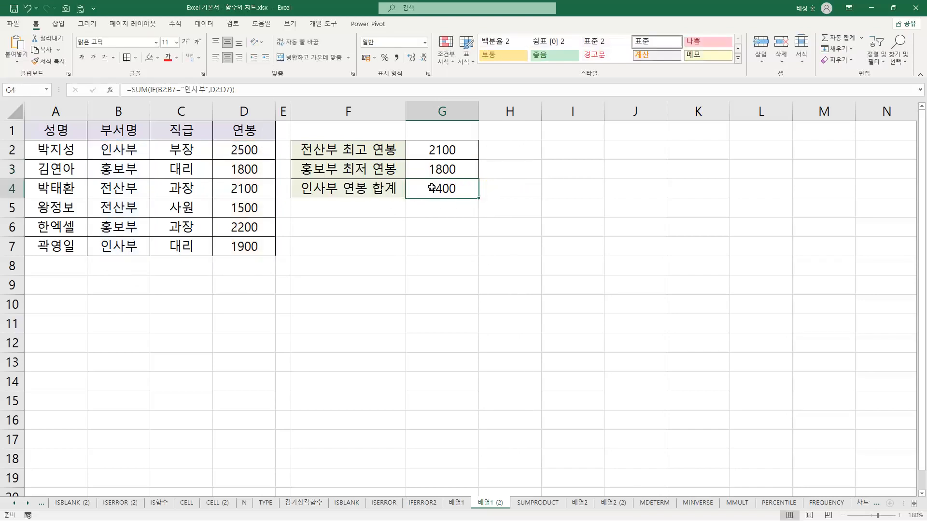
{"action": "left_click", "coordinate": [453, 170]}
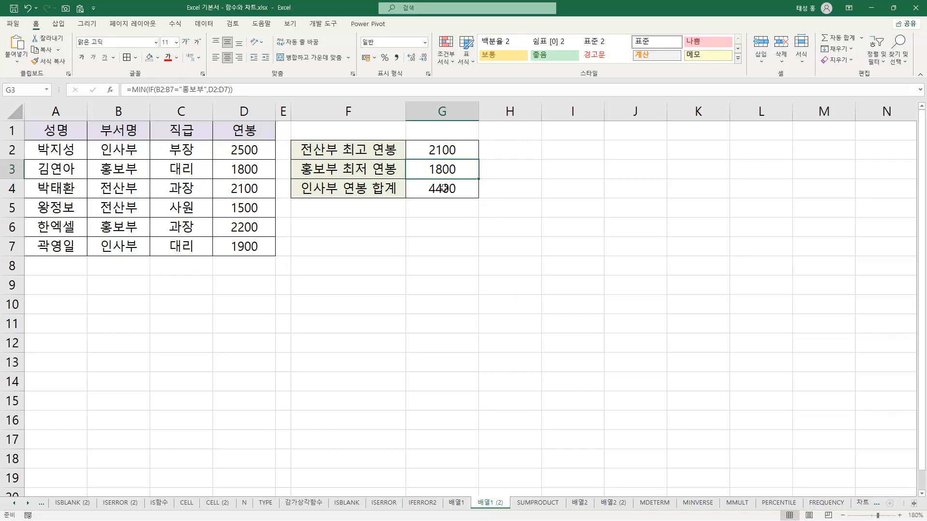
Review G4's SUM(IF) formula by highlighting the B2:B7="인사부" condition and D2:D7, then close it and reselect G4
{"action": "left_click", "coordinate": [442, 189]}
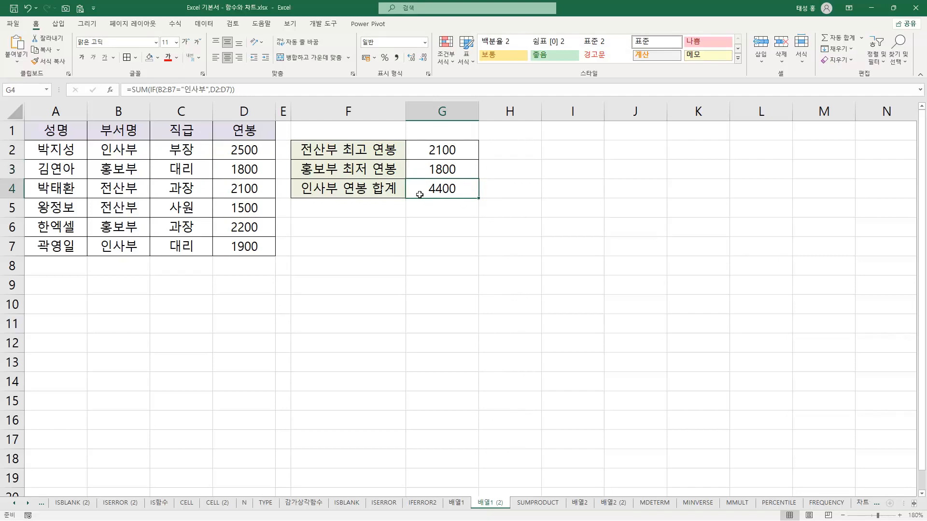
{"action": "key", "text": "F2"}
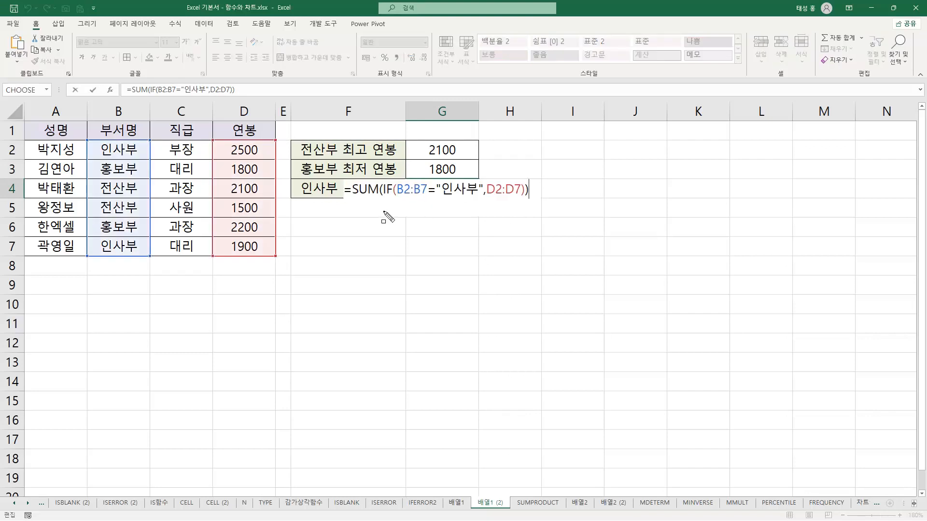
{"action": "left_click_drag", "start_coordinate": [346, 187], "coordinate": [525, 188]}
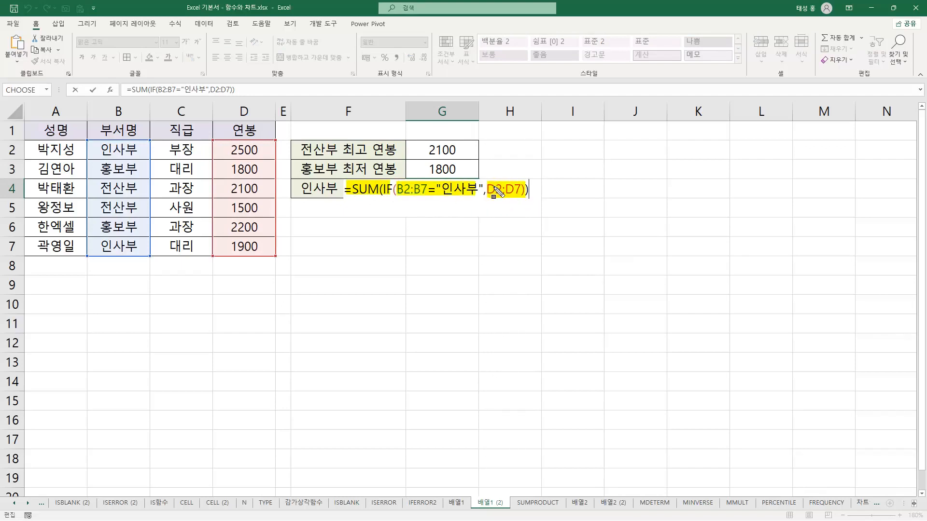
{"action": "key", "text": "Escape"}
{"action": "key", "text": "Return"}
{"action": "left_click", "coordinate": [432, 190]}
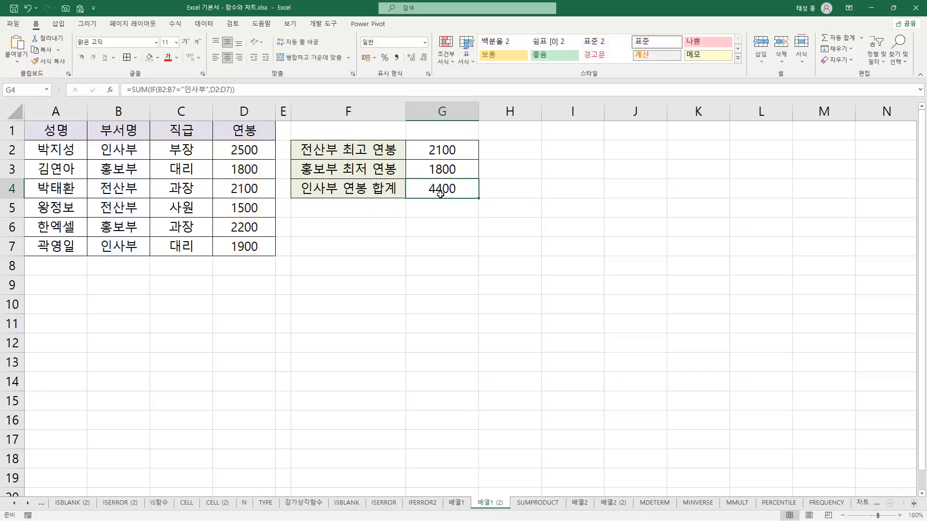
Switch to the SUMPRODUCT sheet and examine the 컴퓨터 quantity in B2 and its unit price in C2
{"action": "left_click", "coordinate": [543, 502]}
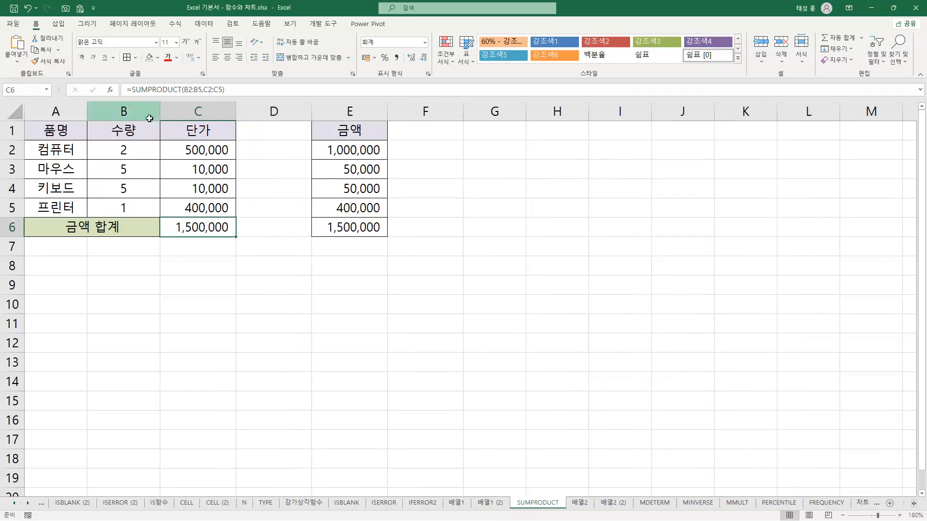
{"action": "left_click", "coordinate": [126, 151]}
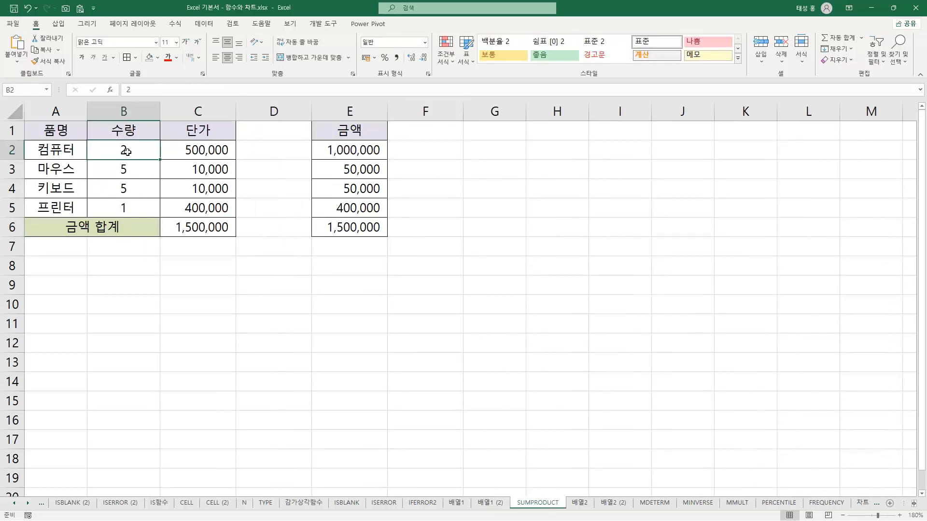
{"action": "left_click", "coordinate": [208, 151]}
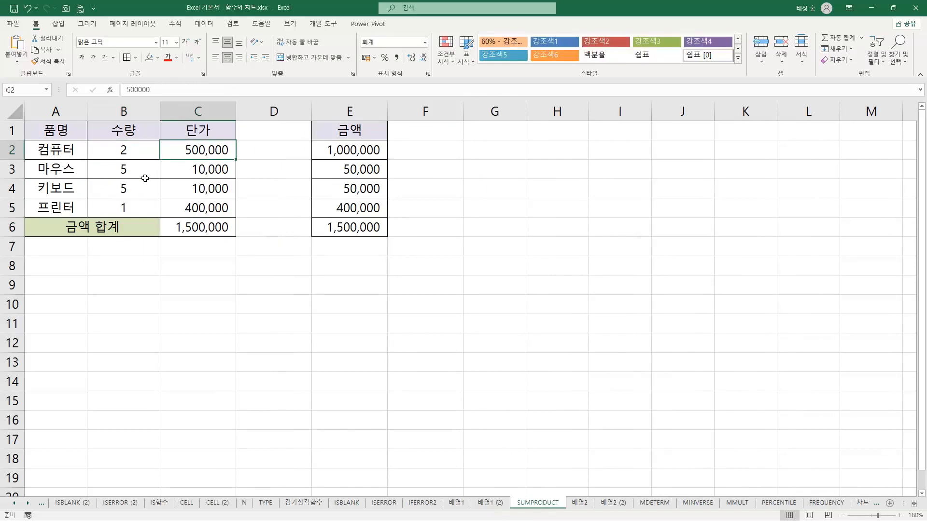
{"action": "left_click", "coordinate": [137, 151]}
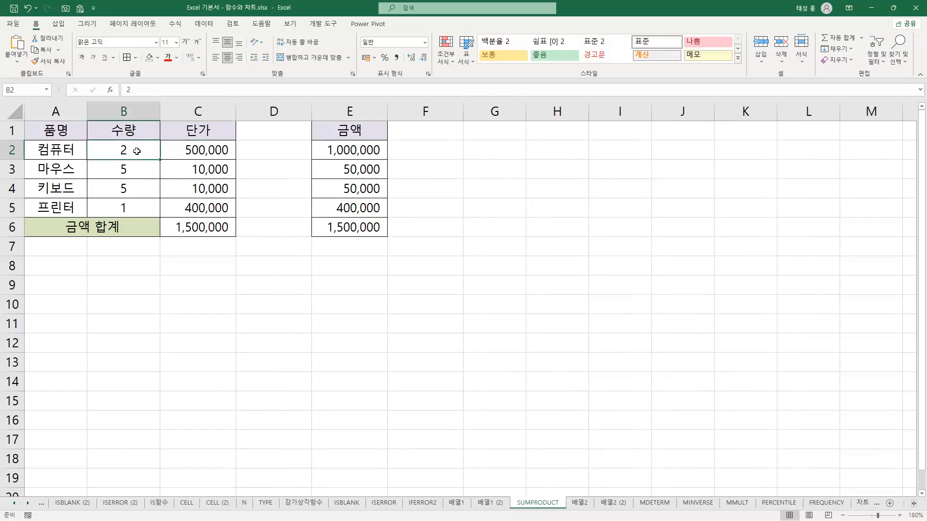
{"action": "left_click", "coordinate": [209, 153]}
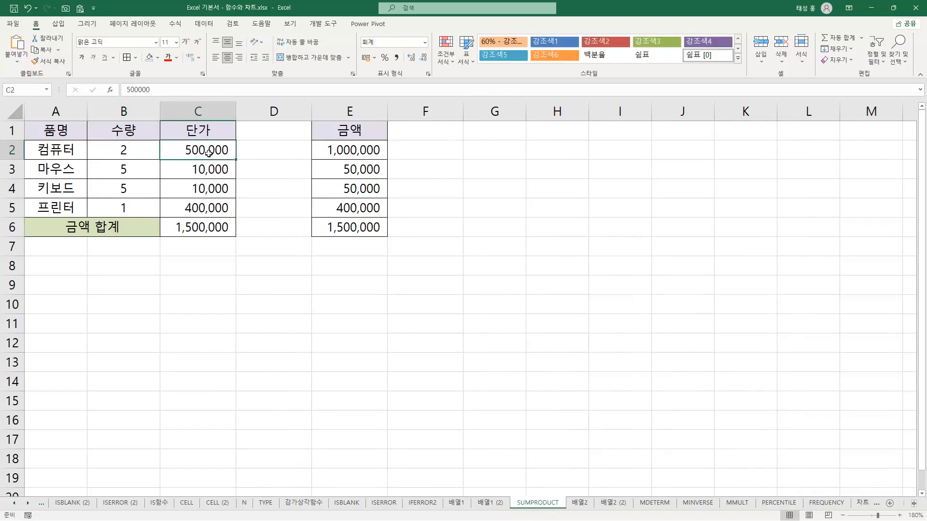
Open the 금액 formula in E2 to view how it multiplies B2 by C2, then close it
{"action": "left_click", "coordinate": [375, 150]}
{"action": "double_click", "coordinate": [372, 150]}
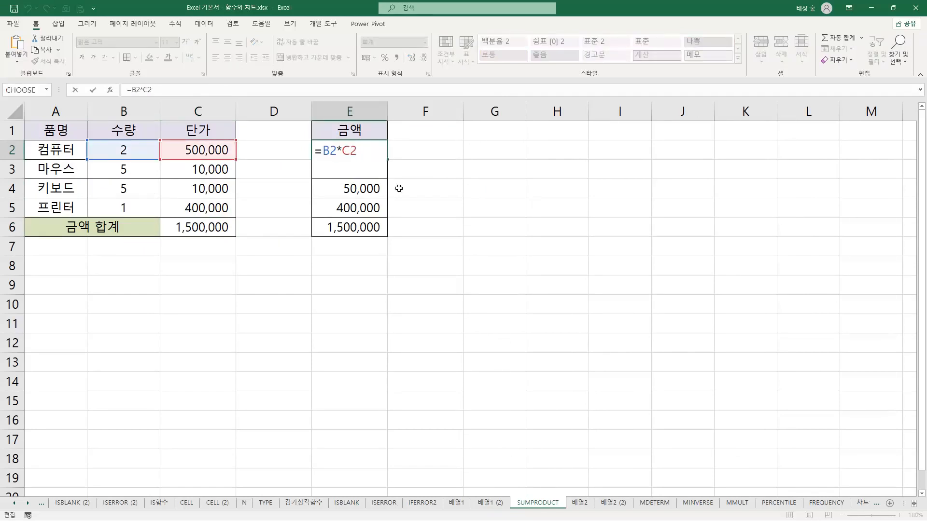
{"action": "key", "text": "Return"}
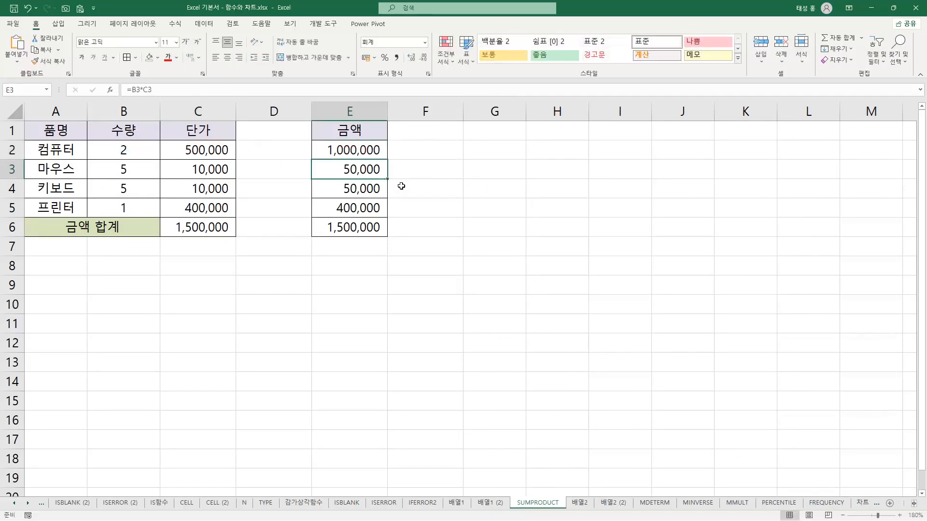
Fill the 금액 formula from E2 down through E5
{"action": "key", "text": "Up"}
{"action": "left_click_drag", "start_coordinate": [388, 159], "coordinate": [378, 207]}
{"action": "left_click", "coordinate": [420, 225]}
Open the SUM formula in E6 to check its E2:E5 range, then close it and reselect E6
{"action": "left_click", "coordinate": [357, 230]}
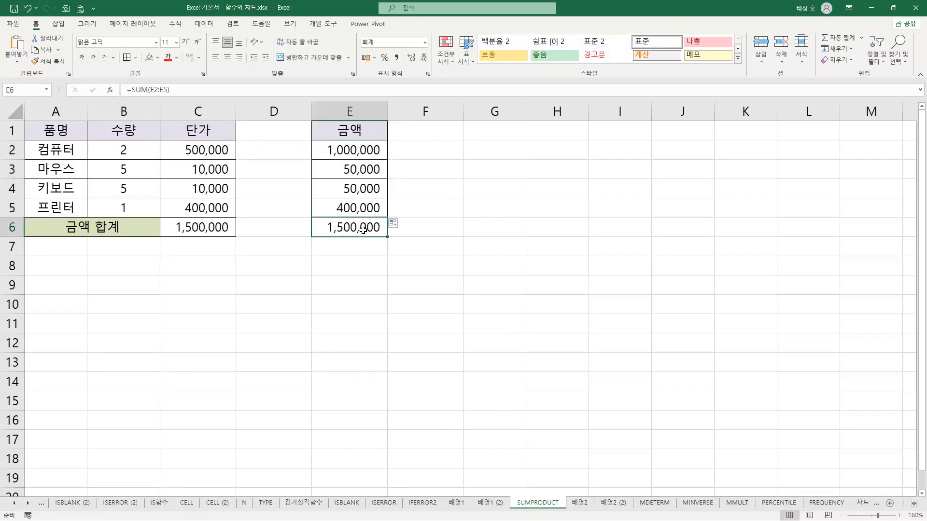
{"action": "key", "text": "F2"}
{"action": "key", "text": "Return"}
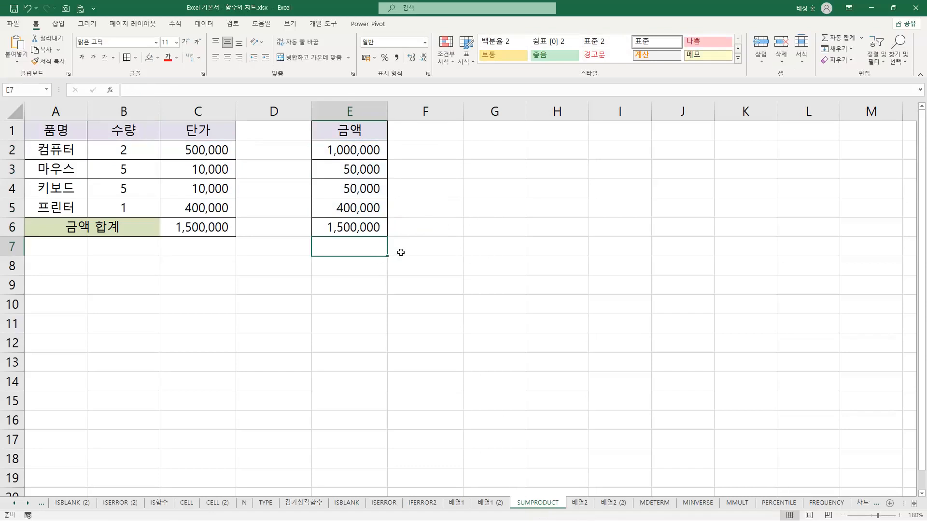
{"action": "left_click", "coordinate": [382, 232]}
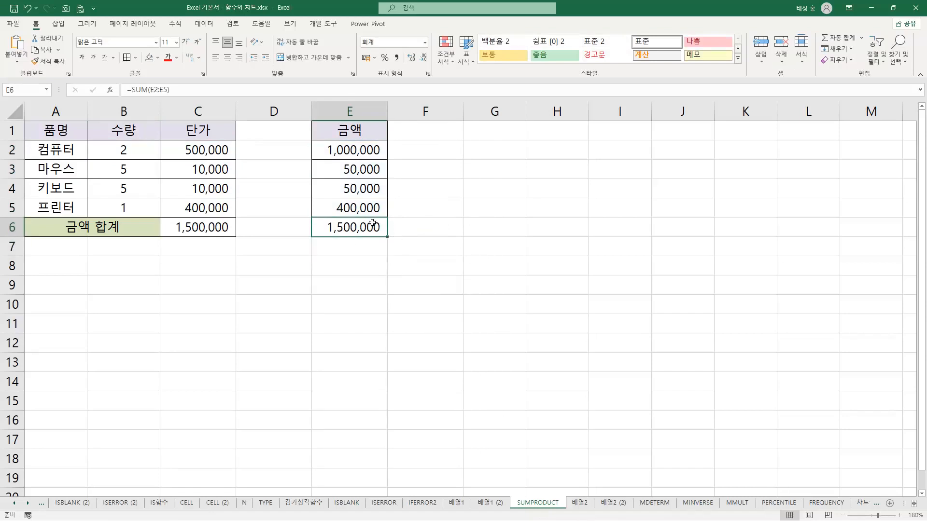
Review C6's SUMPRODUCT formula, highlighting the B2:B5 and C2:C5 ranges, then PRODUCT and SUM in the function name, and close it
{"action": "left_click", "coordinate": [216, 228]}
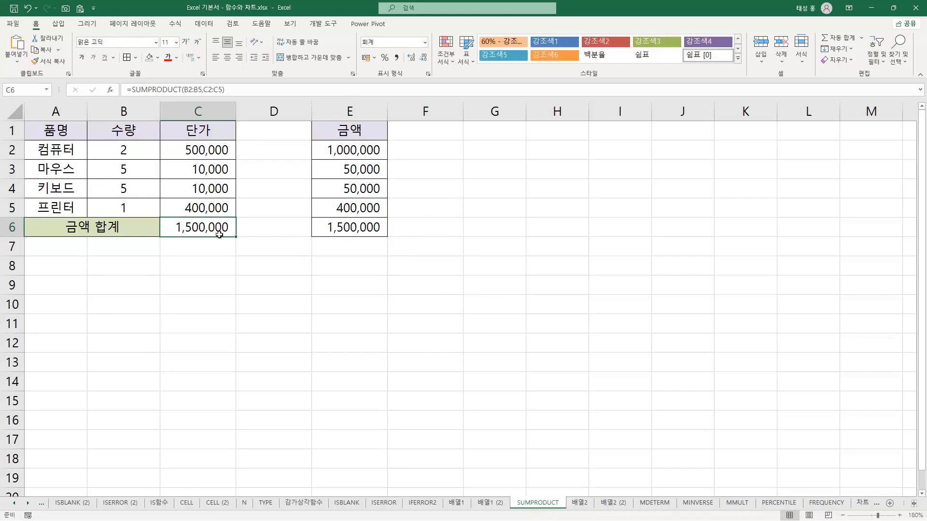
{"action": "key", "text": "F2"}
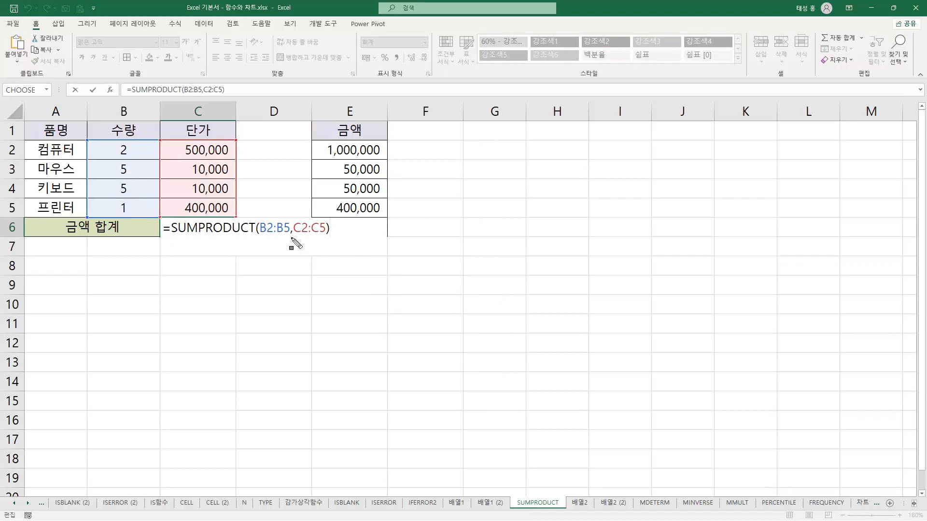
{"action": "left_click_drag", "start_coordinate": [260, 226], "coordinate": [328, 227]}
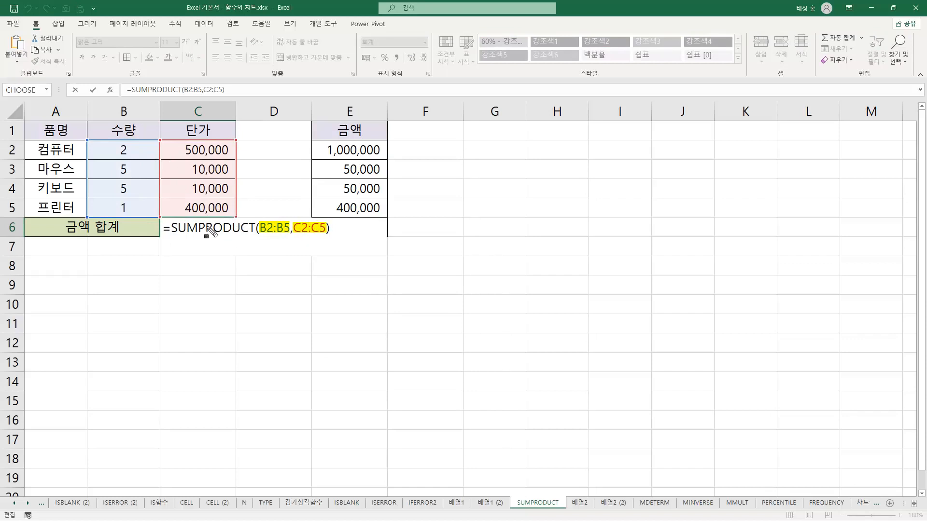
{"action": "left_click_drag", "start_coordinate": [198, 228], "coordinate": [253, 229]}
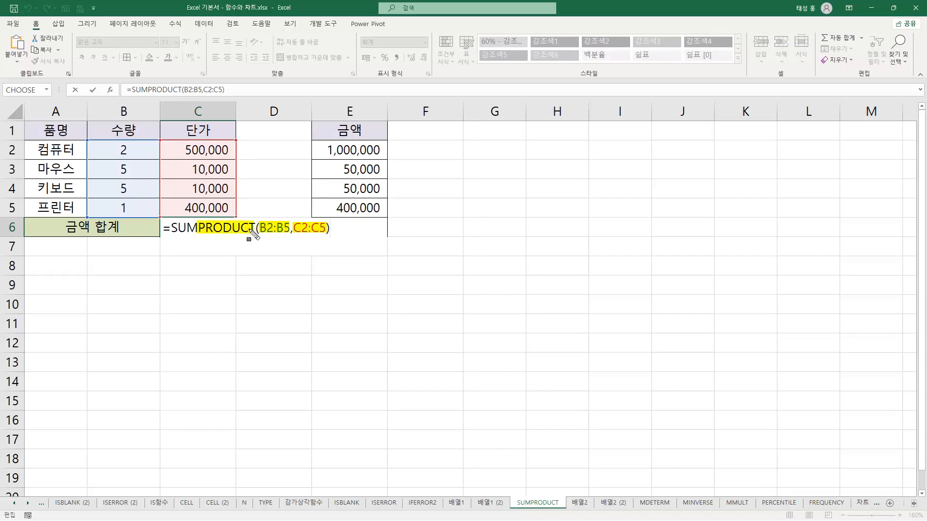
{"action": "left_click_drag", "start_coordinate": [171, 228], "coordinate": [196, 229]}
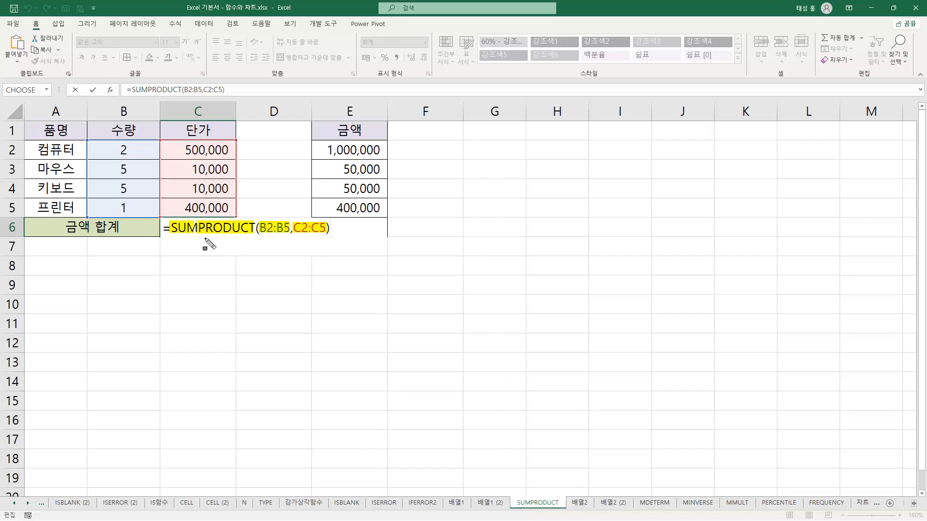
{"action": "key", "text": "Escape"}
{"action": "key", "text": "Return"}
Reopen the 금액 합계 formula in C6 to view its SUMPRODUCT arguments again
{"action": "left_click", "coordinate": [232, 231]}
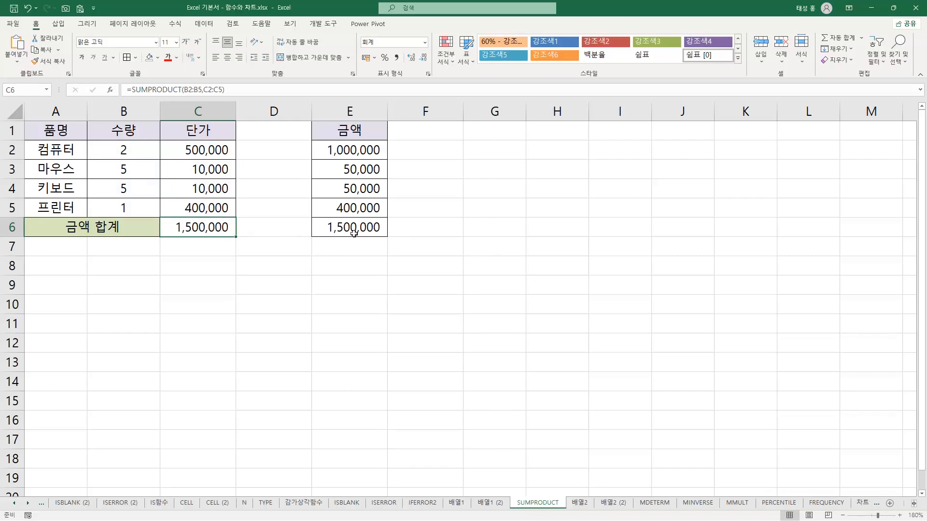
{"action": "double_click", "coordinate": [204, 235]}
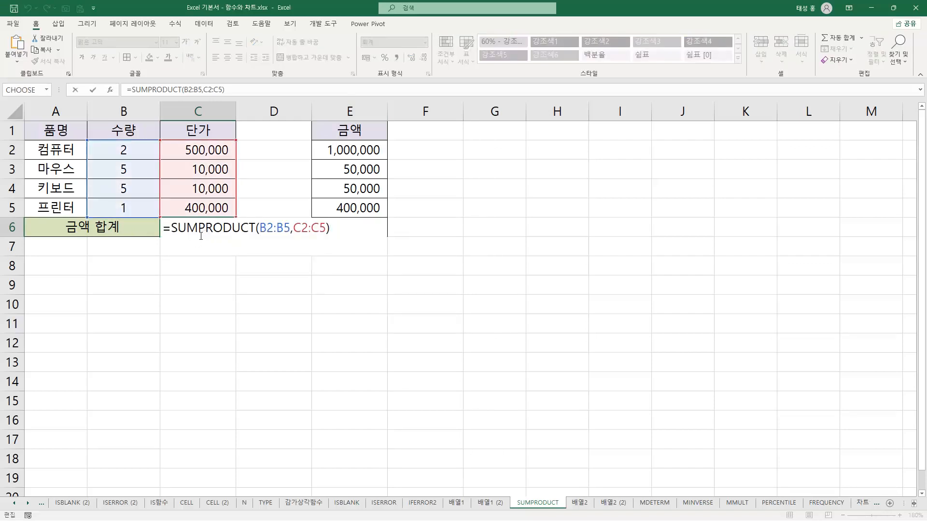